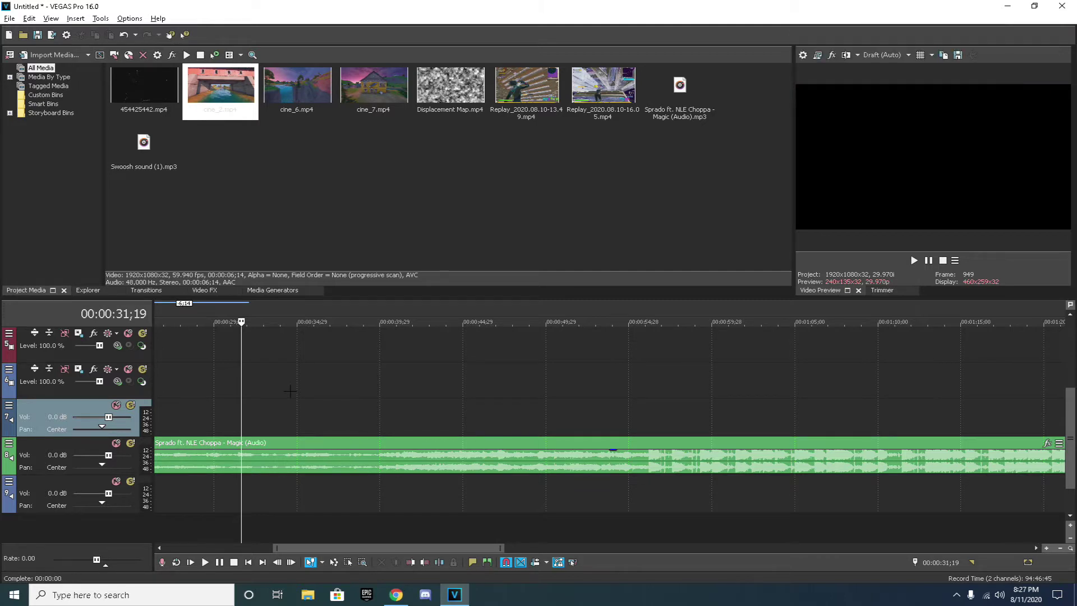
Add cine_2.mp4 above the song without matching the project video settings, delete its audio, and align it with the song's start
drag(233, 105, 161, 426)
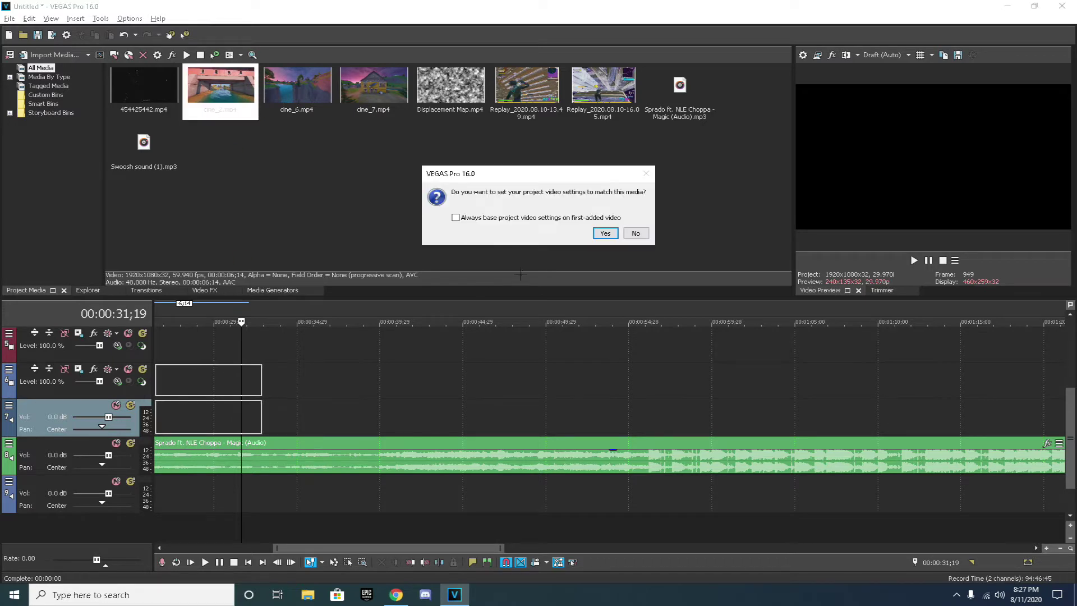
click(628, 233)
click(213, 421)
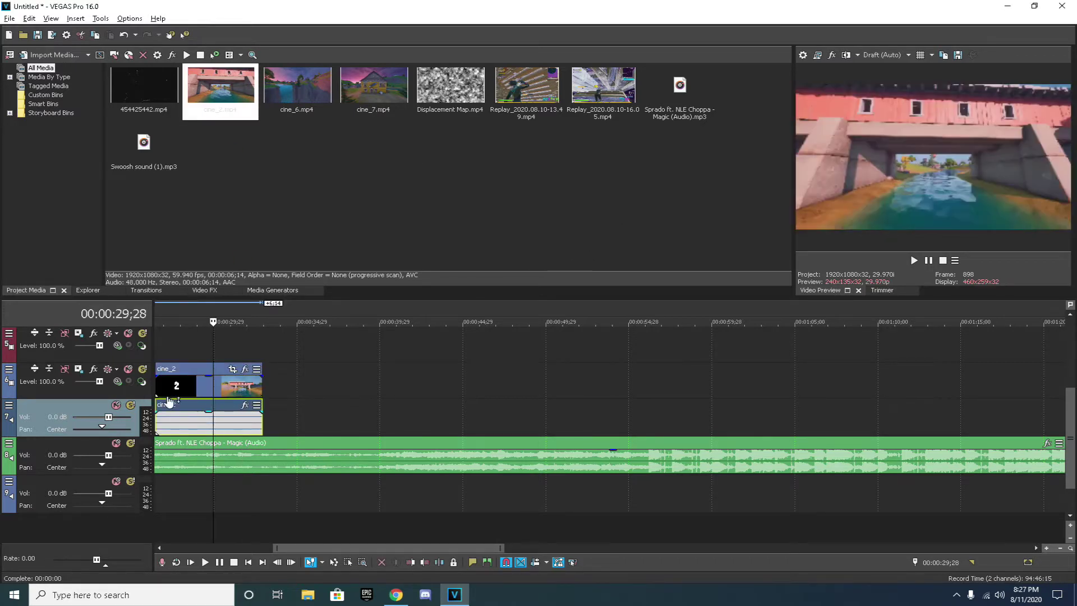
key(Delete)
drag(224, 386, 211, 386)
Split cine_2 at 00:00:25;28, just after its opening number title, and delete the title piece
click(173, 339)
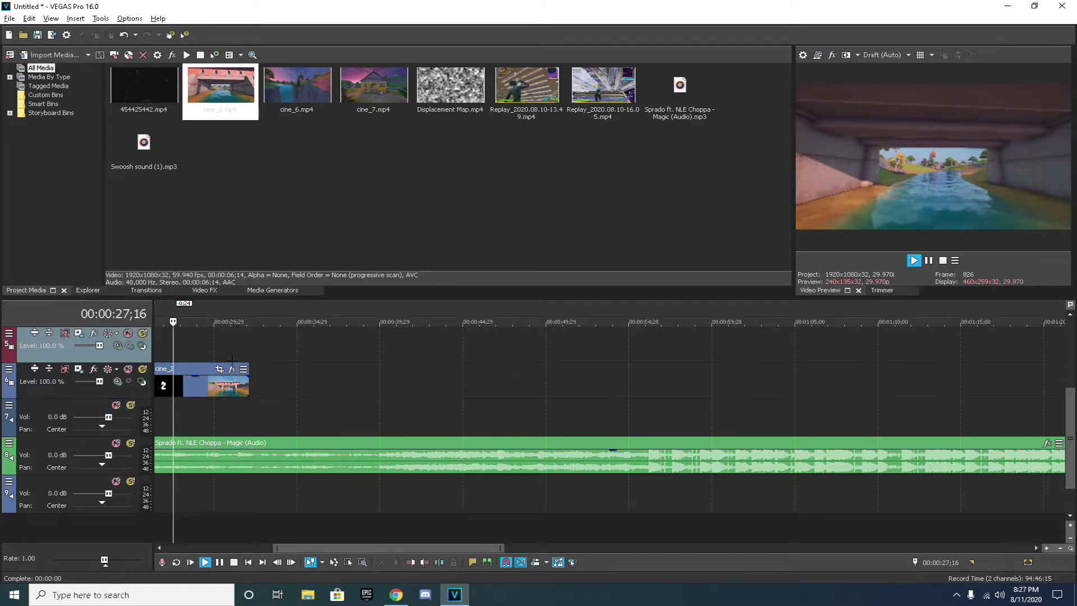
click(159, 335)
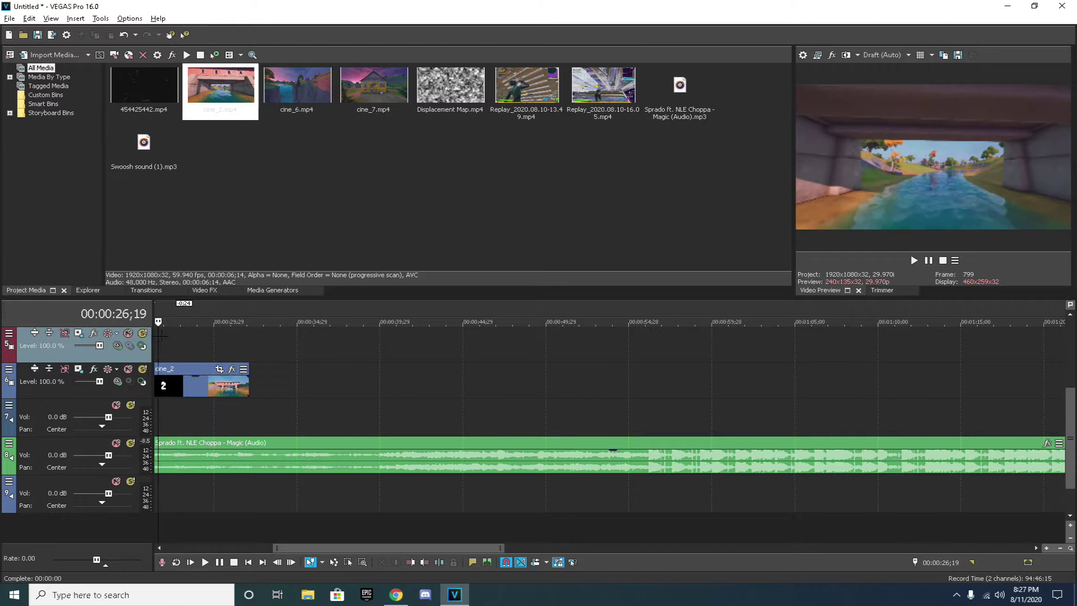
drag(158, 335, 191, 335)
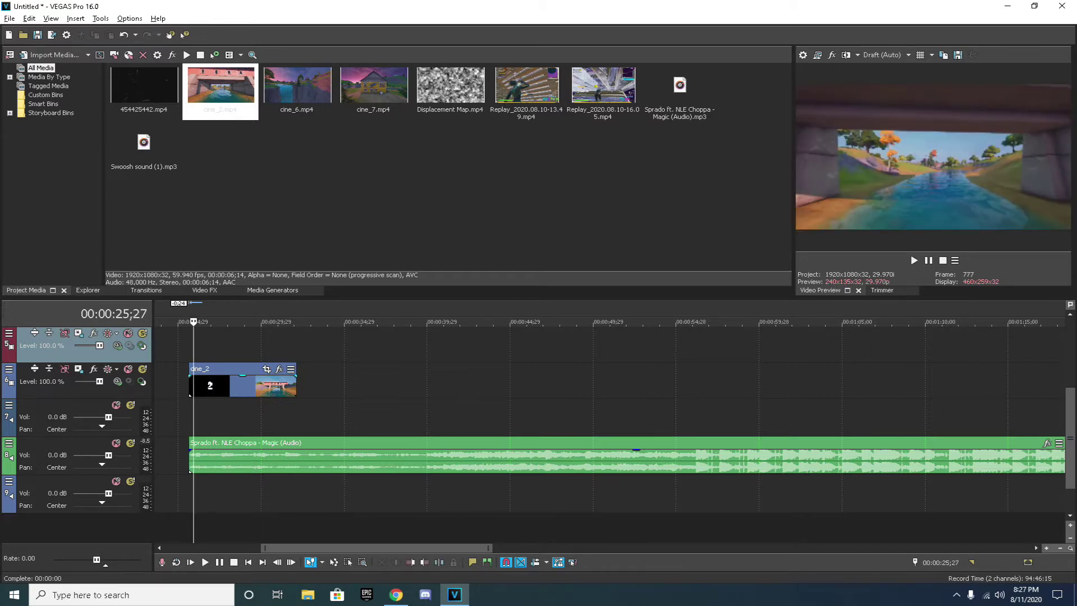
click(189, 384)
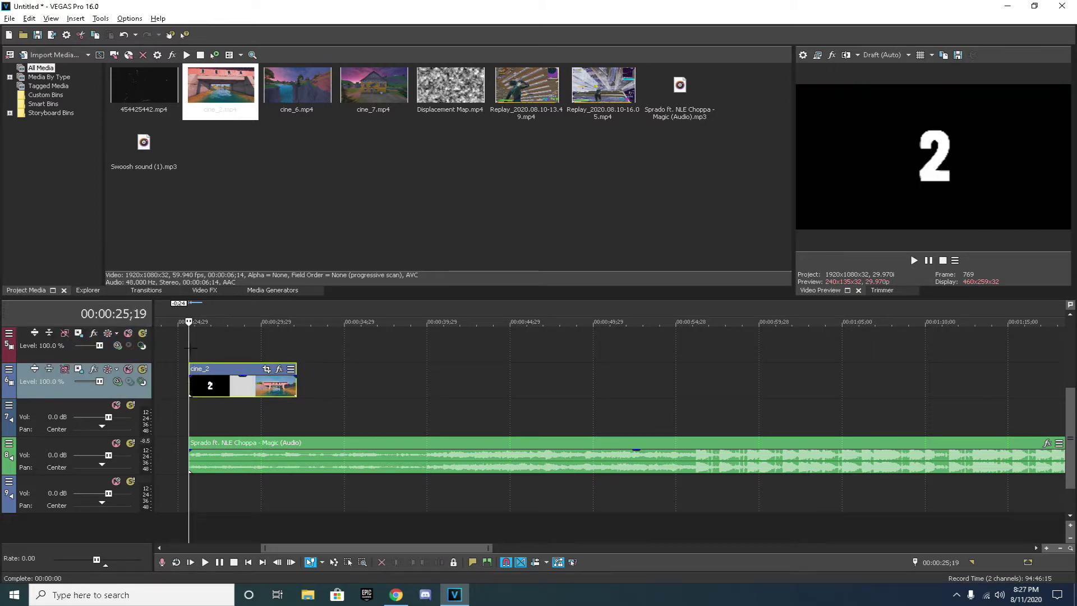
drag(191, 347, 194, 349)
key(s)
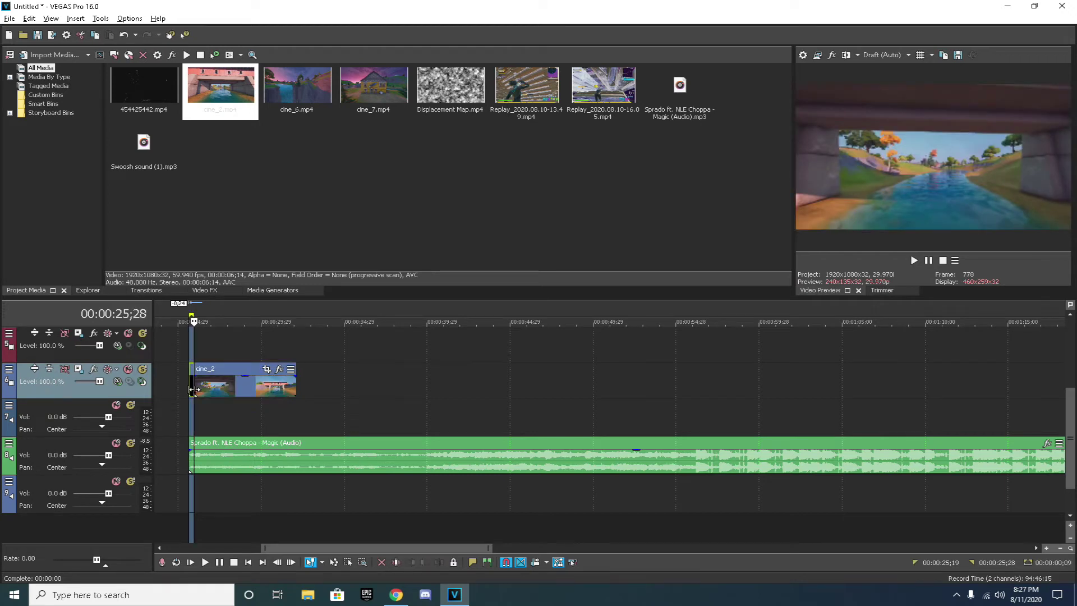
click(202, 386)
click(190, 383)
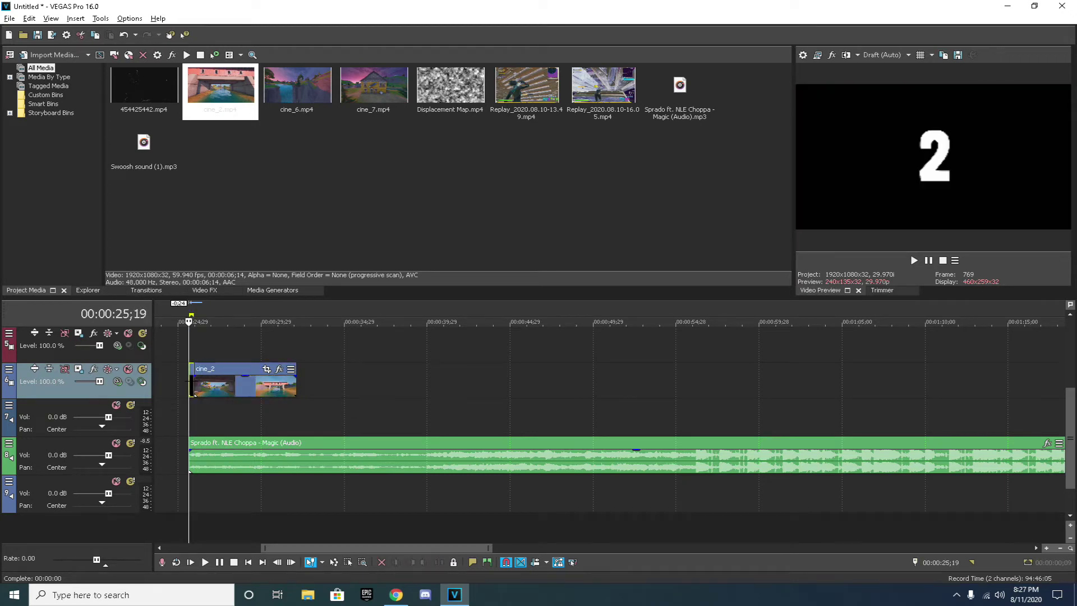
Move cine_2 earlier on the timeline and shift the Sprado song to the very start of the timeline
drag(232, 382, 163, 382)
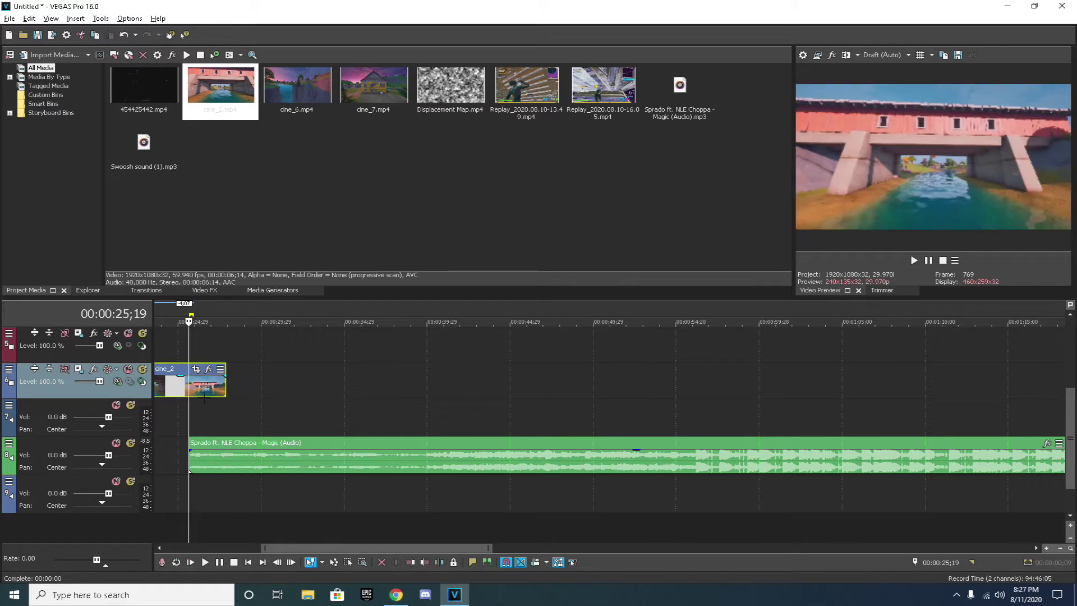
drag(366, 547, 269, 547)
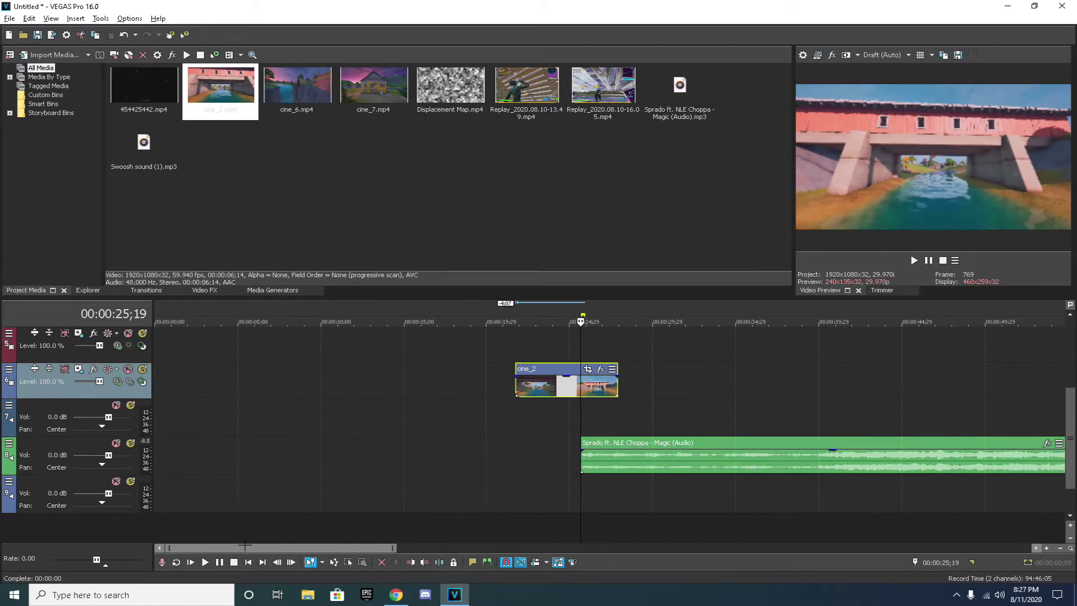
click(419, 464)
drag(419, 464, 171, 466)
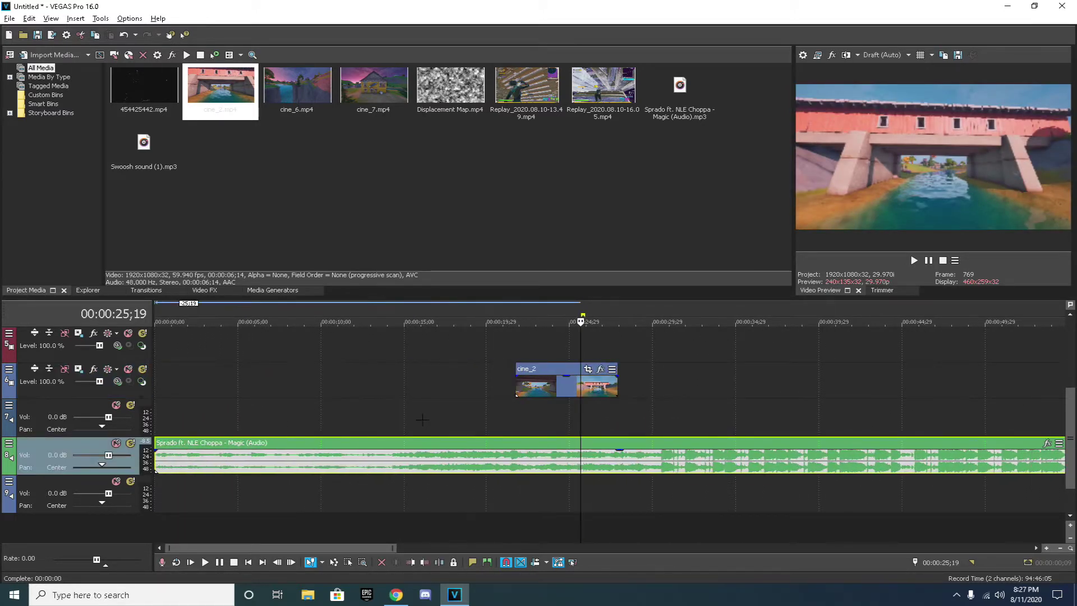
Listen to the song from 00:00:14;09, split it at 00:00:14;11, and delete the part before the cut
click(392, 412)
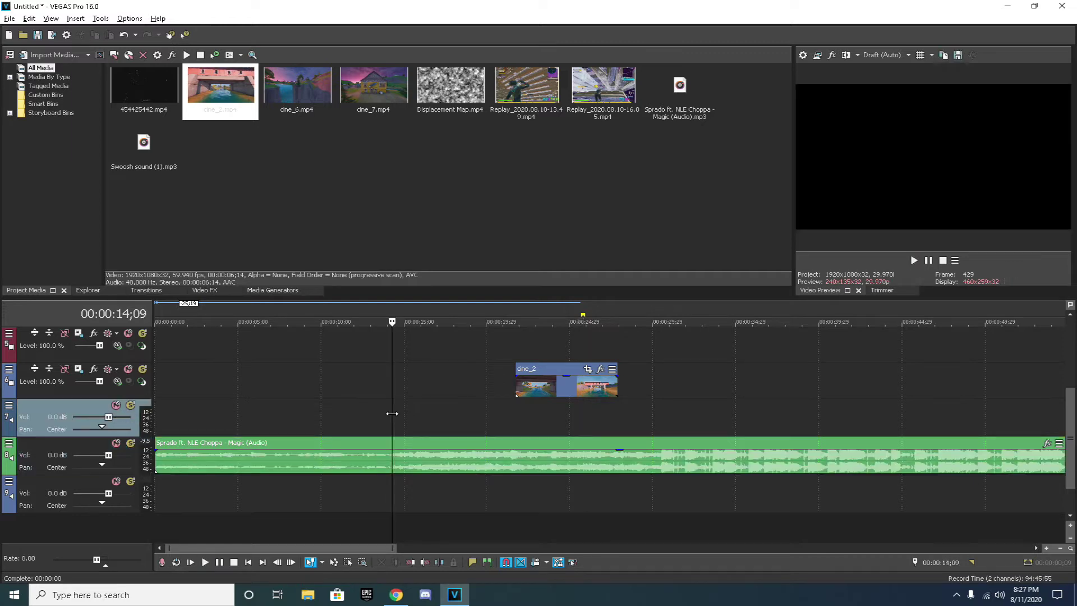
key(space)
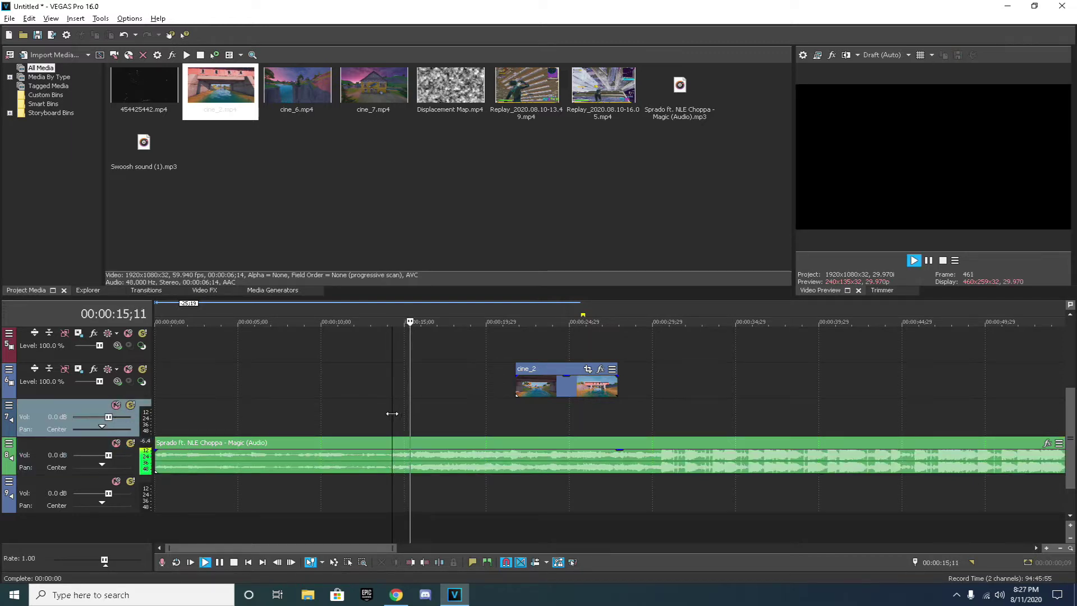
key(space)
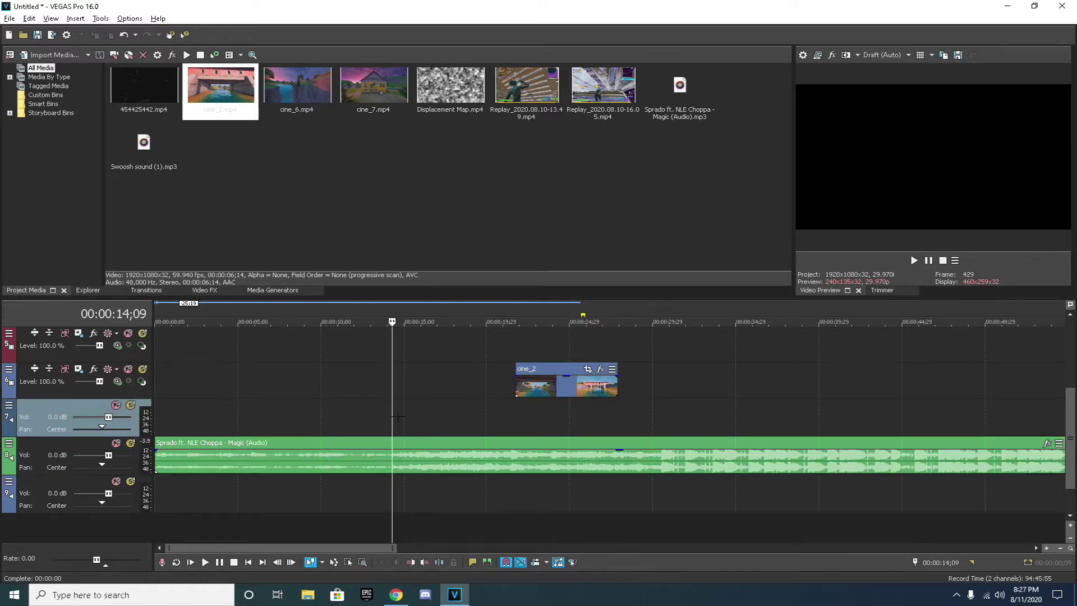
click(393, 454)
key(s)
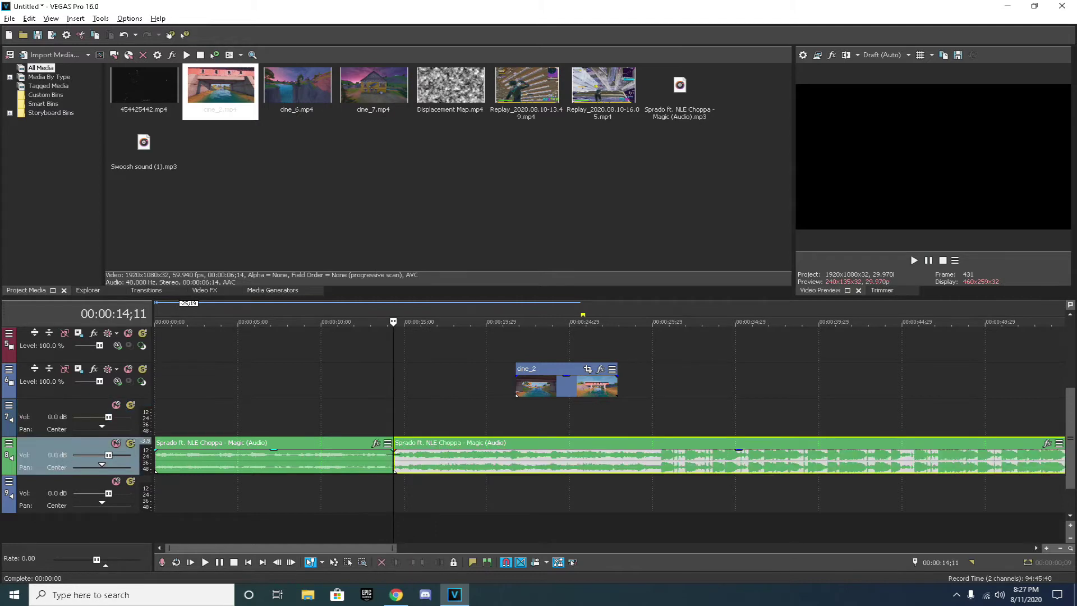
click(383, 461)
key(Delete)
Move the remaining song and the cine_2 clip to the start of the timeline
drag(423, 459, 185, 457)
drag(533, 390, 172, 390)
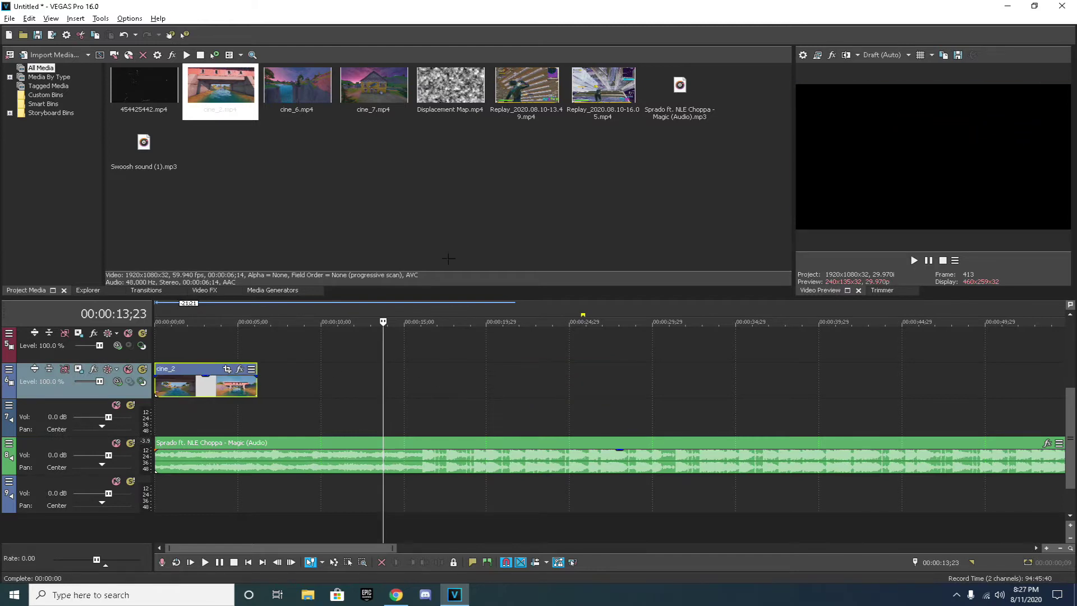
Play the opening to find the beat, split cine_2 at 00:00:00;29, and delete the part before the cut
click(176, 330)
key(space)
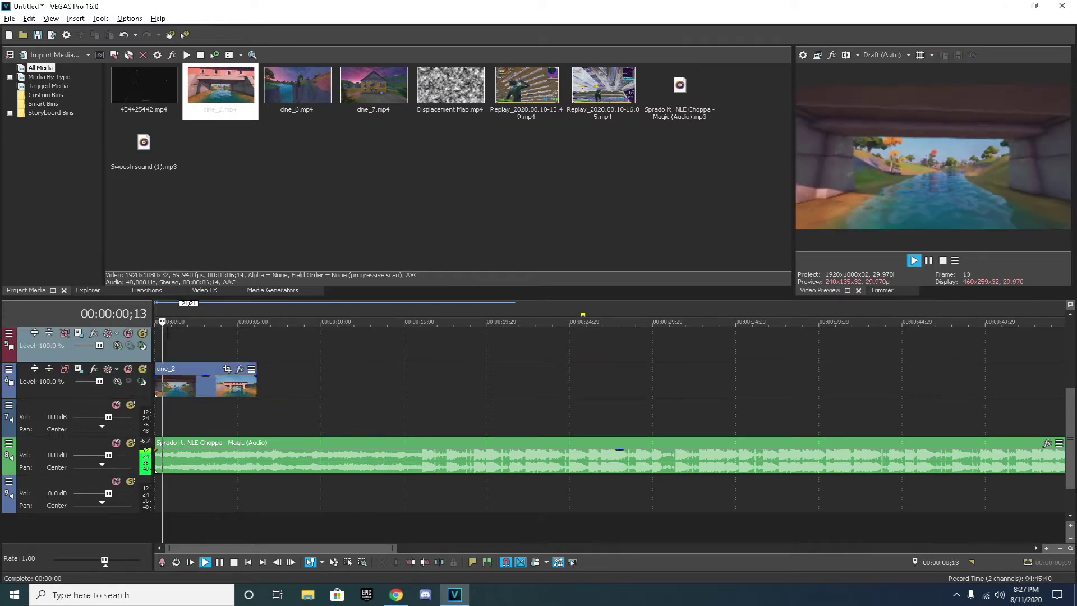
key(space)
click(157, 344)
key(space)
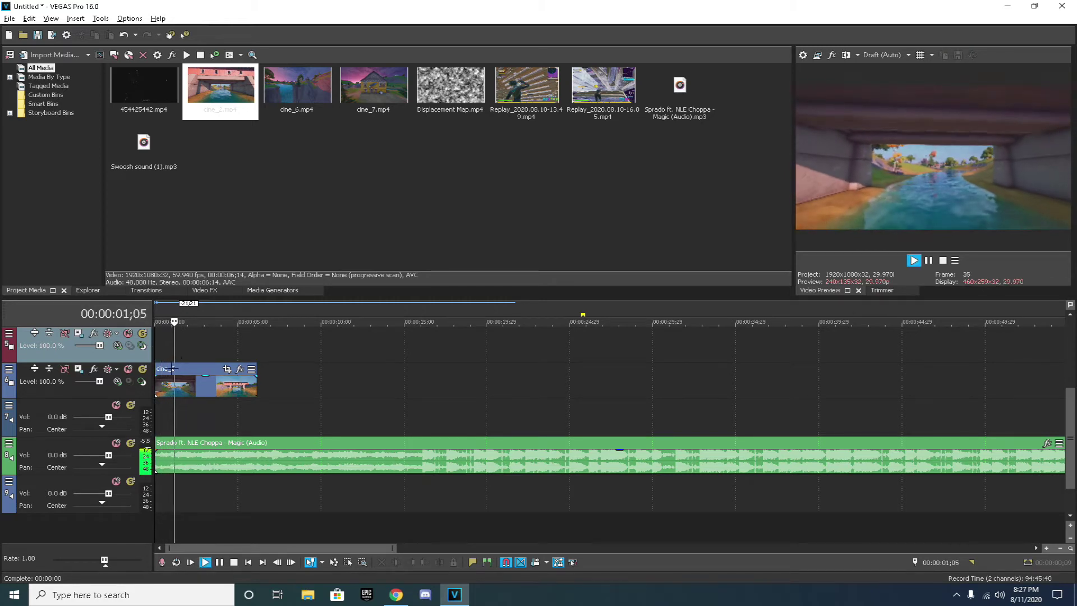
key(space)
click(168, 348)
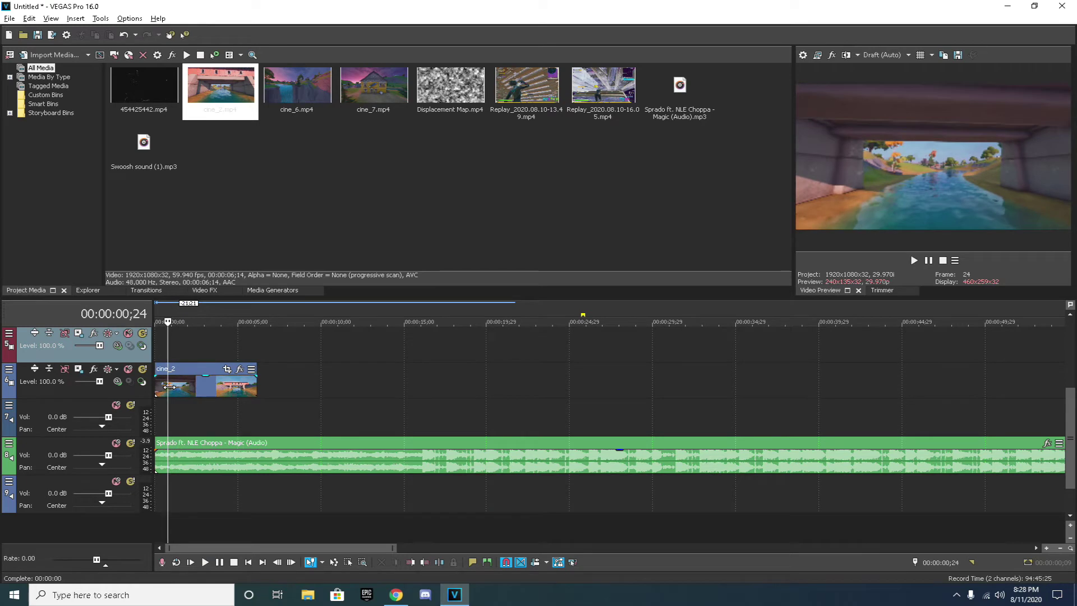
drag(169, 386, 172, 385)
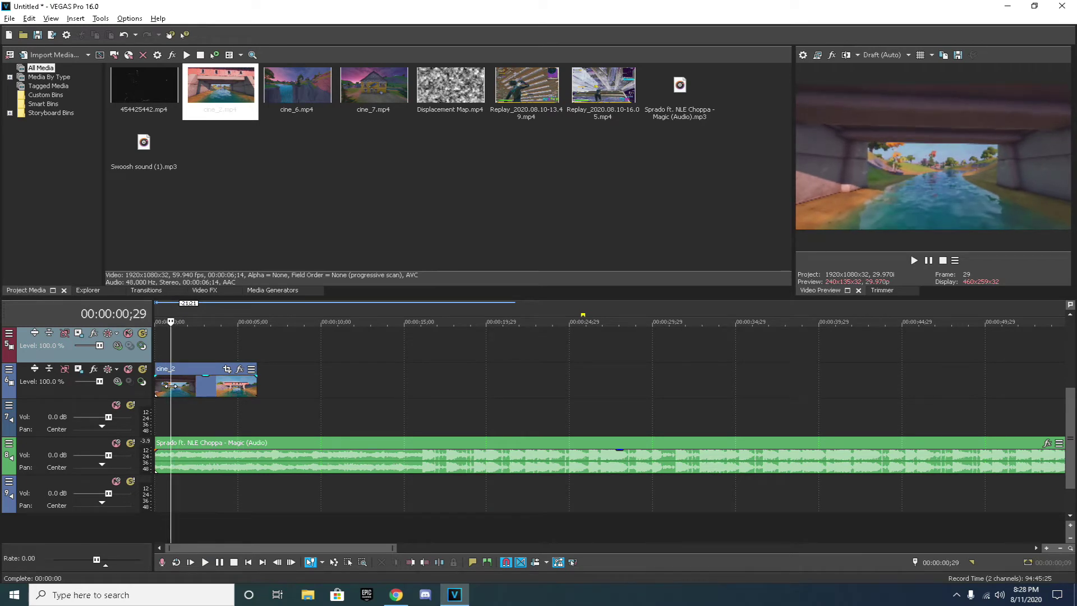
click(171, 385)
key(s)
click(164, 387)
key(Delete)
Play the timeline from near its start to check where cine_2 should end against the song
key(End)
click(187, 391)
click(160, 360)
key(space)
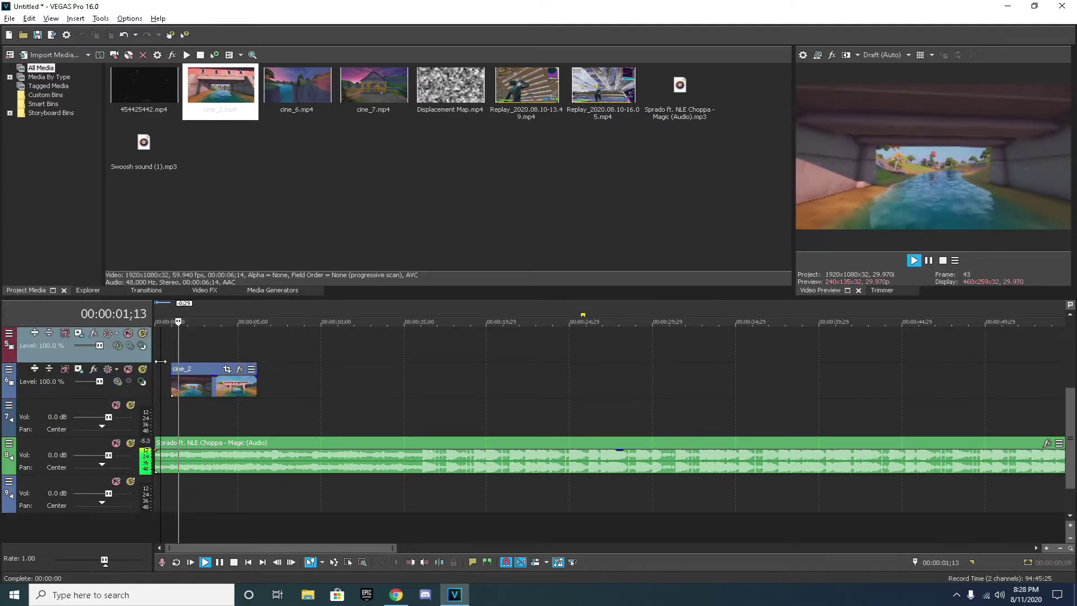
key(space)
key(space)
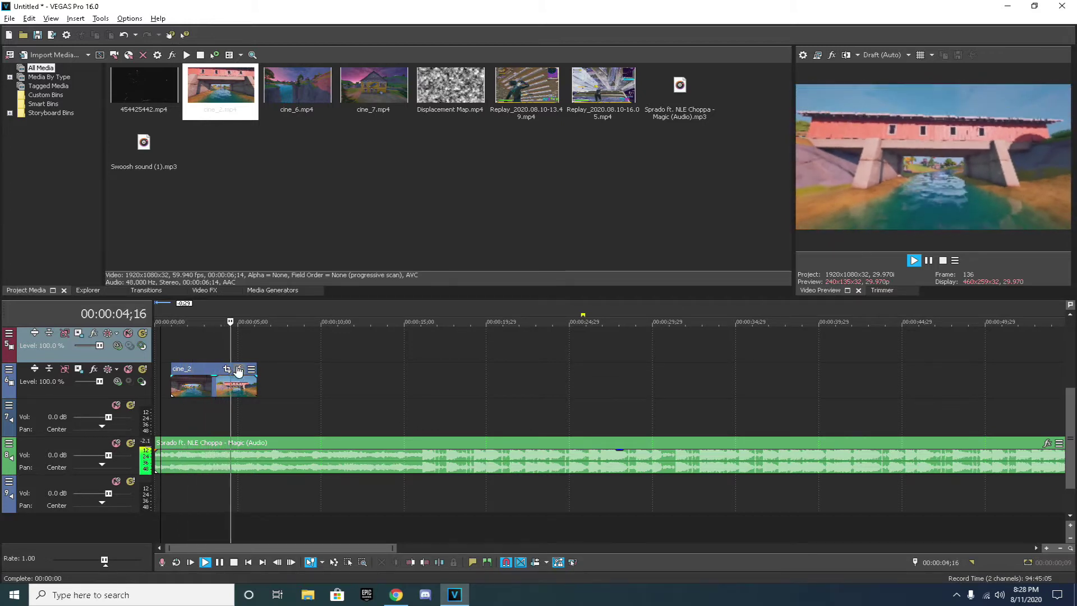
key(space)
Replay the song around 00:00:04;19, split cine_2 at that point, and delete the part after the cut
click(231, 415)
scroll(313, 454, up, 4)
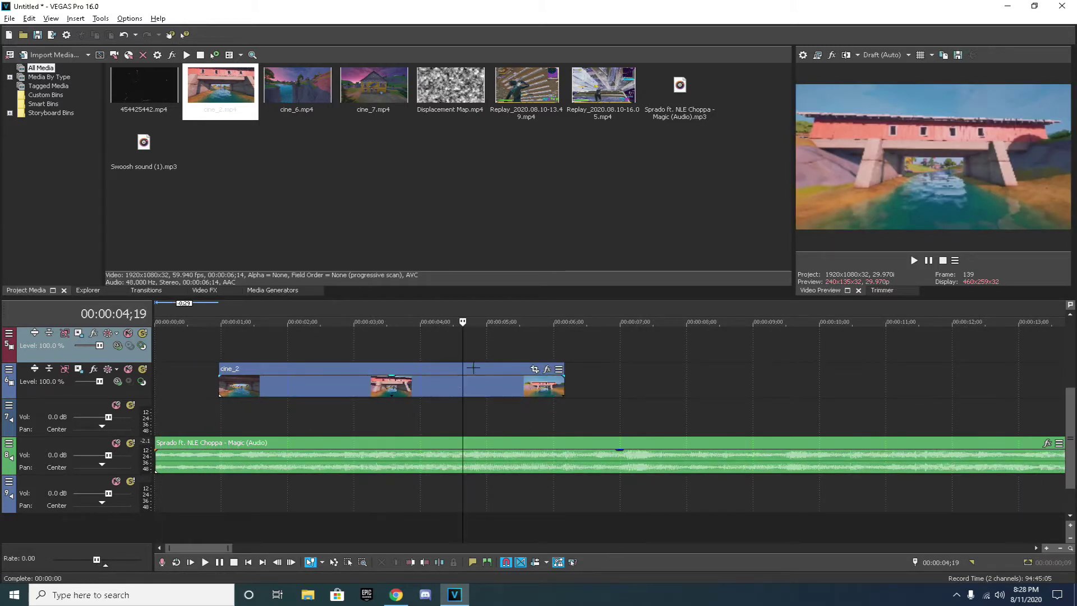
key(space)
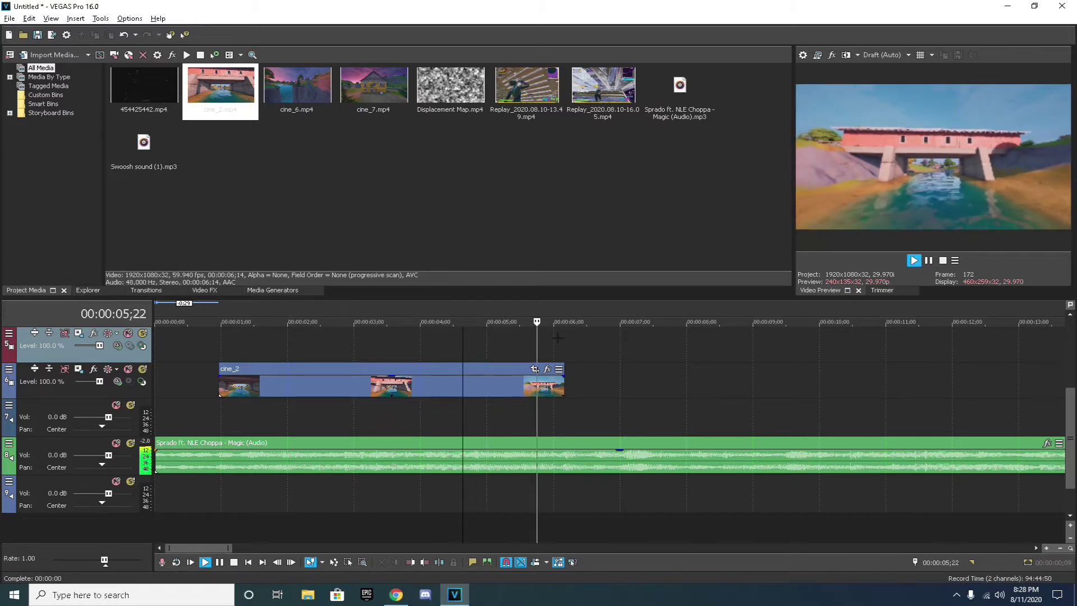
key(space)
key(space)
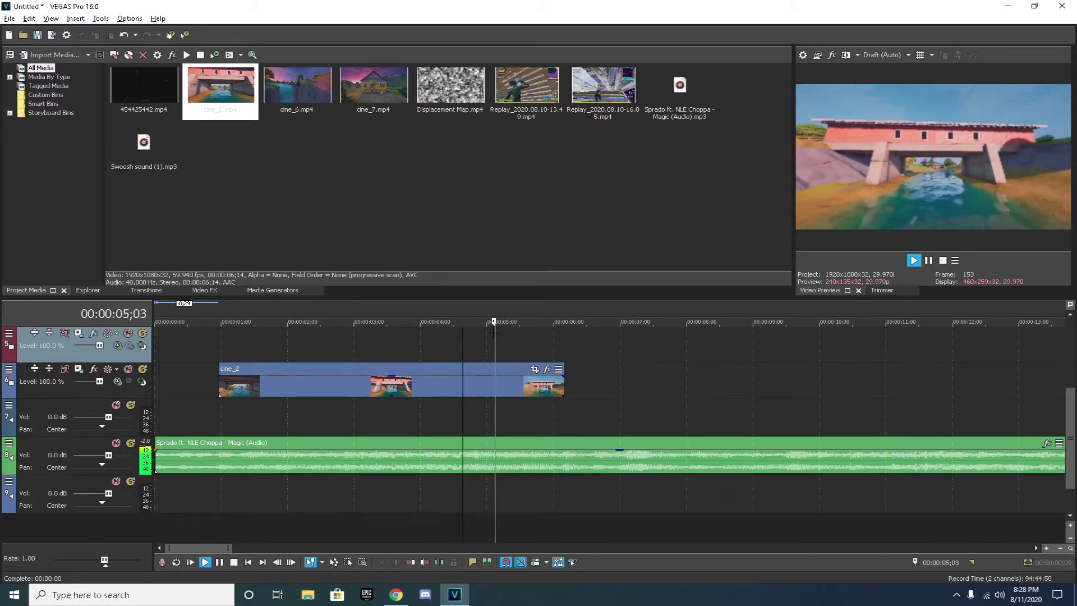
key(space)
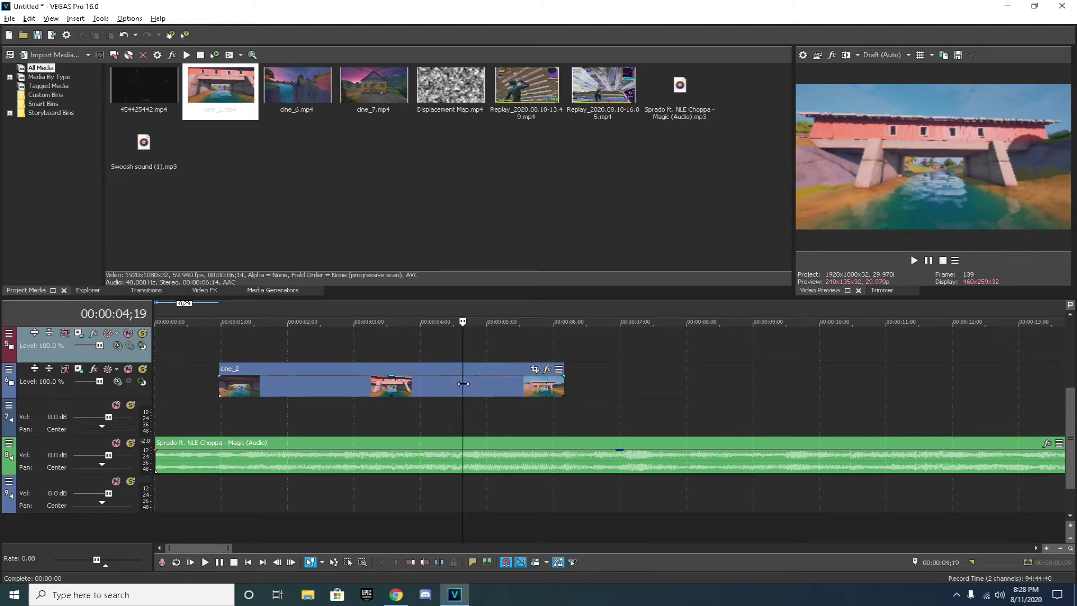
click(462, 383)
key(s)
key(Delete)
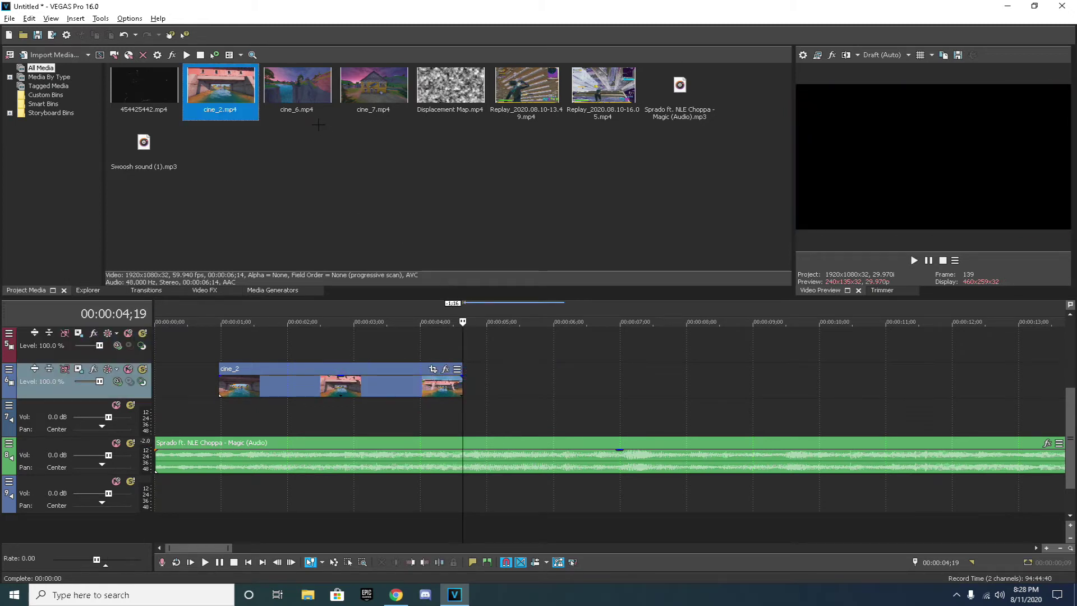
Look over the remaining cinematic clips and place cine_7.mp4 directly after cine_2 at 00:00:04;19 on the same video track
click(299, 96)
click(358, 122)
click(374, 99)
drag(370, 111, 460, 355)
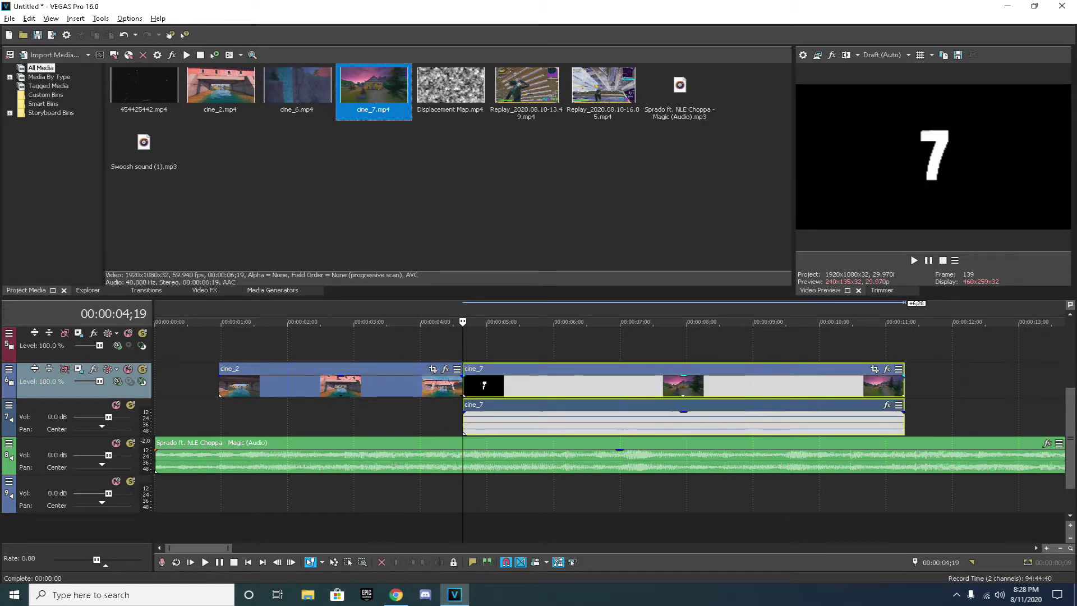
click(502, 418)
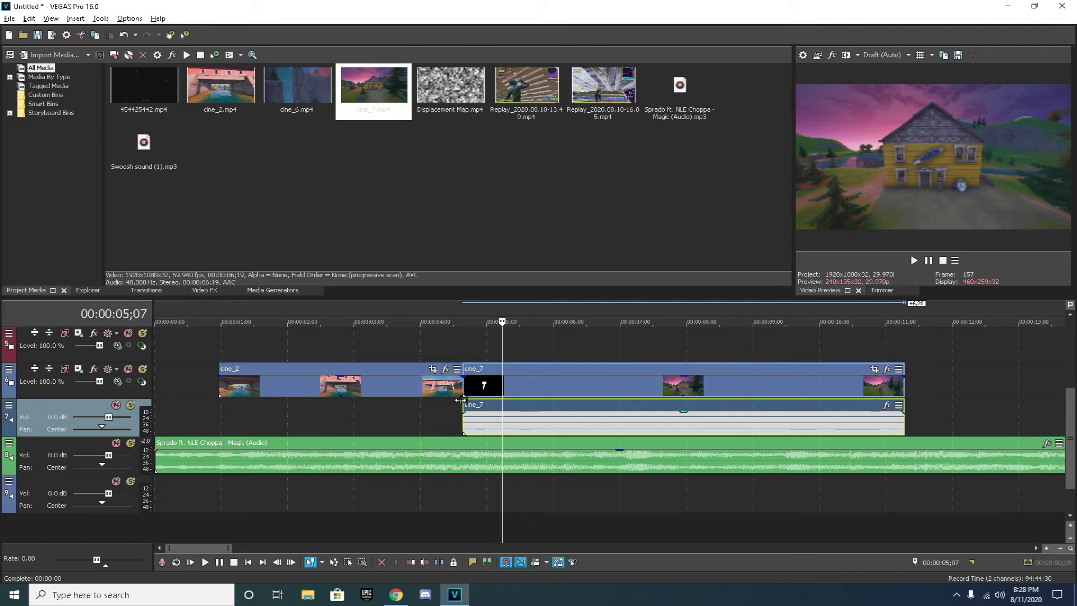
key(Delete)
click(485, 351)
key(ctrl+z)
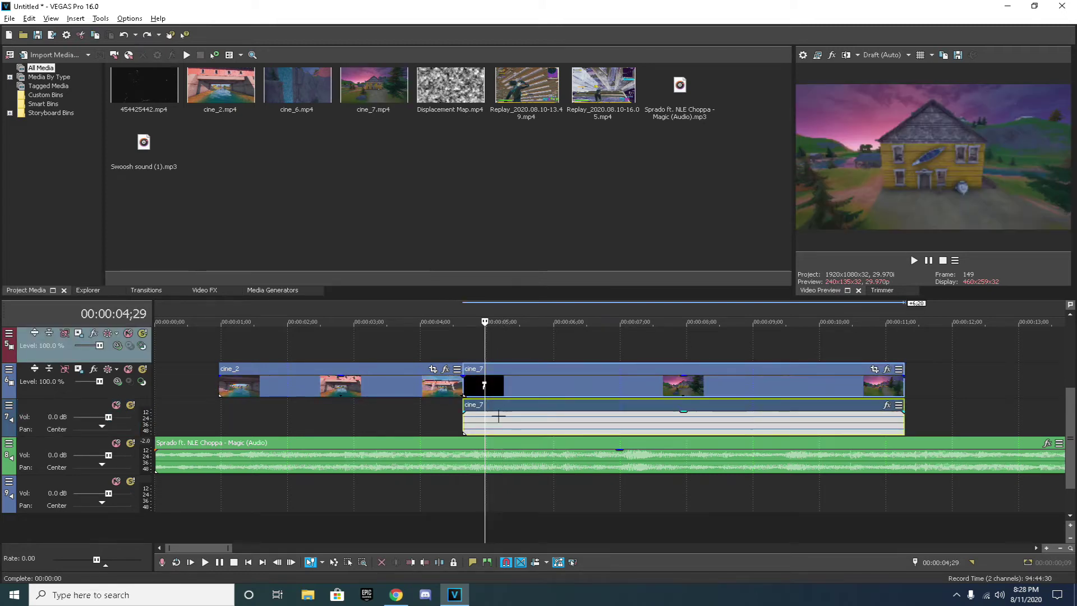
Ungroup cine_7's audio from its video and delete the audio
key(u)
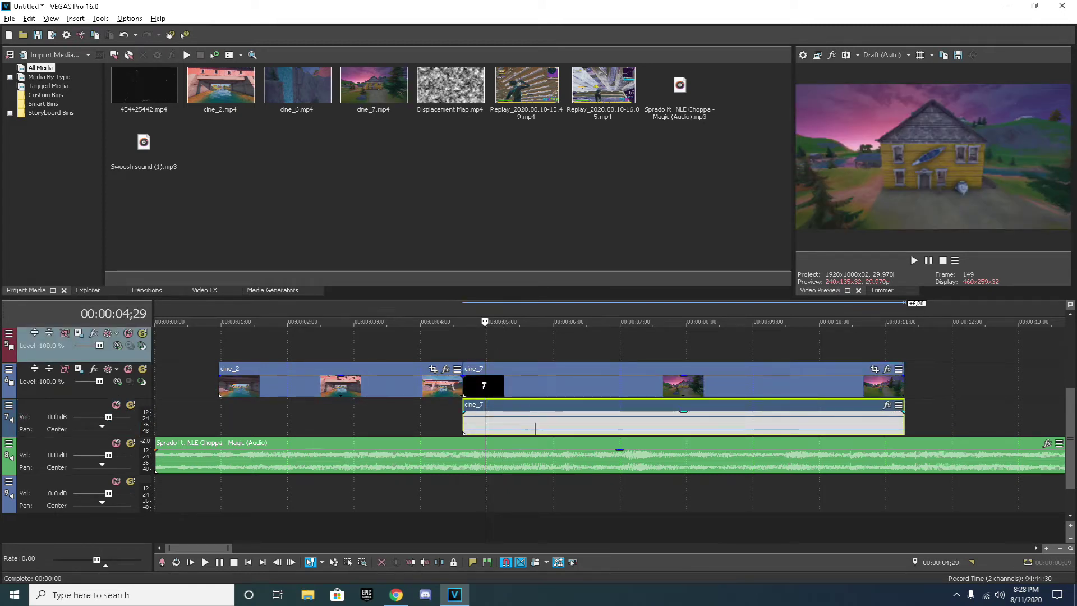
key(Delete)
Split the timeline at 00:00:04;26 and 00:00:05;00, and delete the cine_7 pieces before the second cut
drag(486, 352, 477, 351)
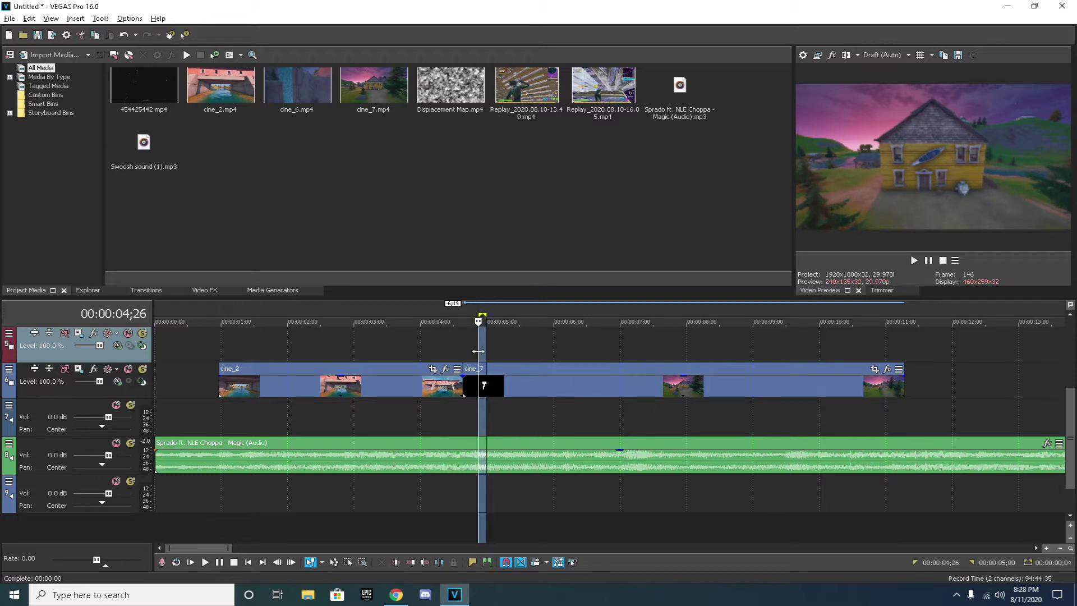
key(Delete)
click(471, 386)
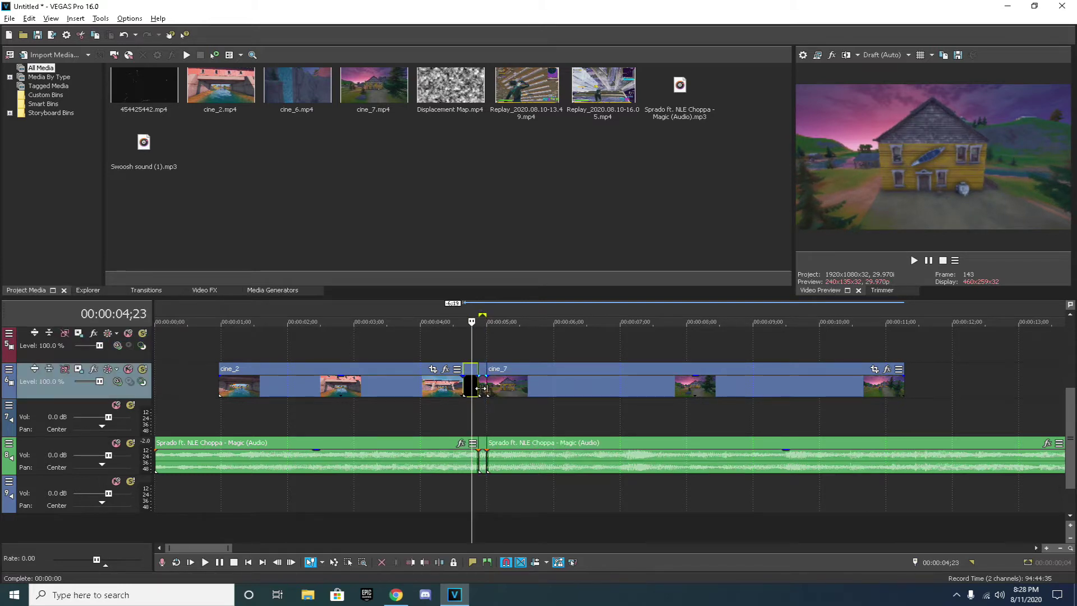
key(Delete)
click(482, 387)
key(Delete)
Move the remaining cine_7 clip against the end of cine_2 and play back the transition between them
drag(497, 387, 474, 387)
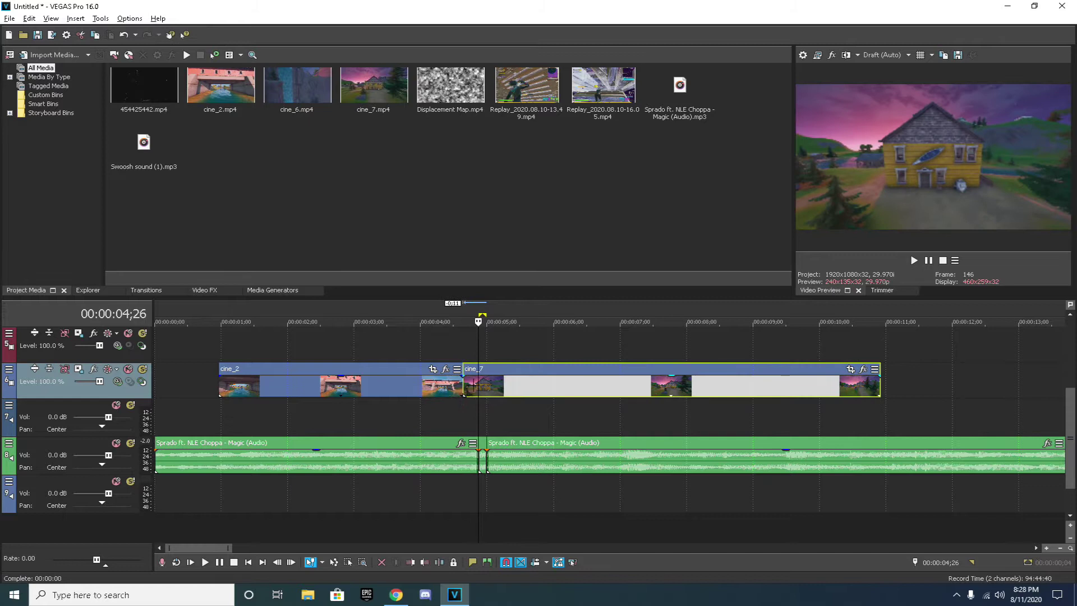
click(306, 343)
key(space)
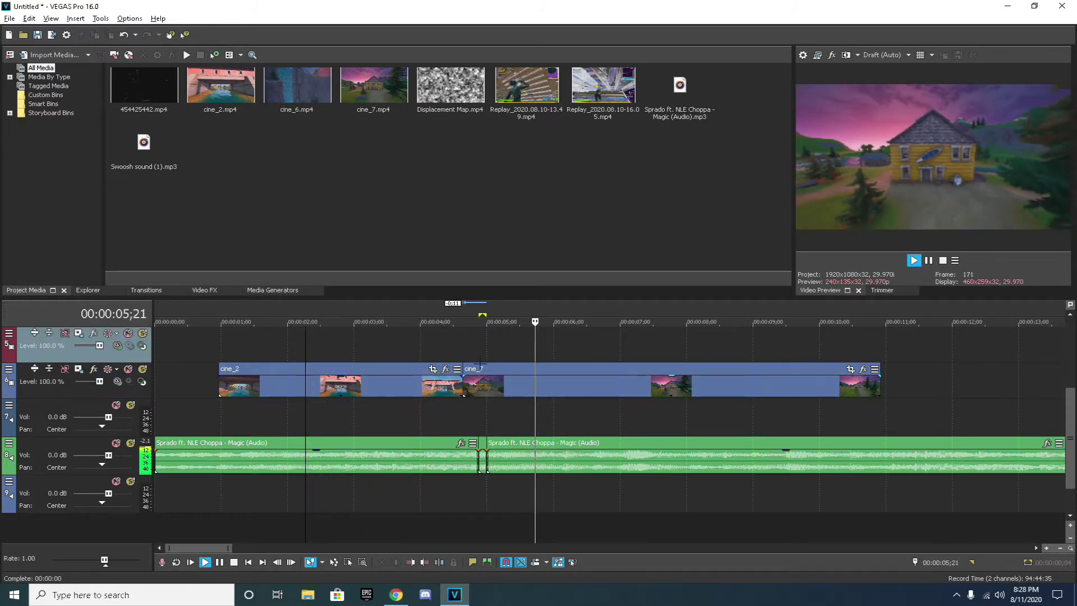
Play back cine_7 against the song several times to find the beat around 00:00:07 where the clip should end
key(space)
key(space)
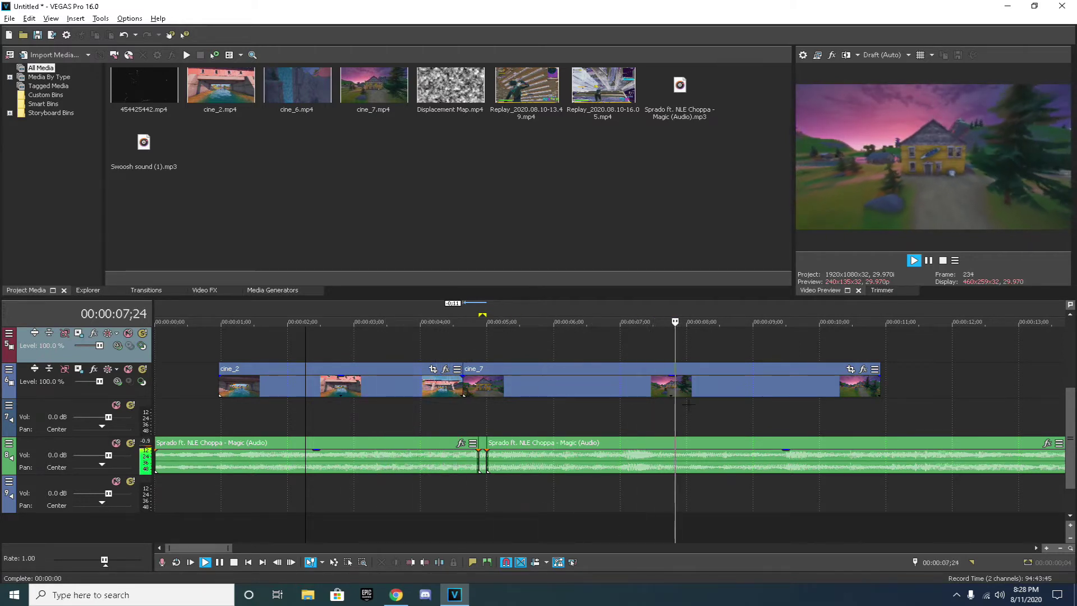
key(space)
click(553, 343)
key(space)
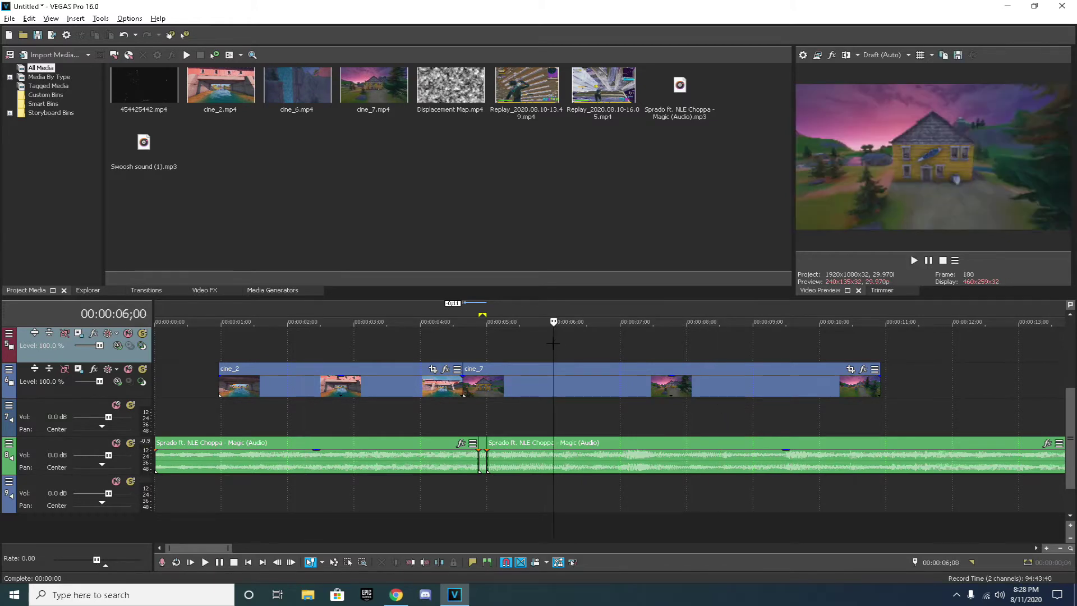
key(space)
click(668, 353)
key(space)
key(space)
click(662, 353)
key(space)
key(space)
Split the timeline at 00:00:07;08 and delete the cine_7 piece after the cut
scroll(664, 454, up, 2)
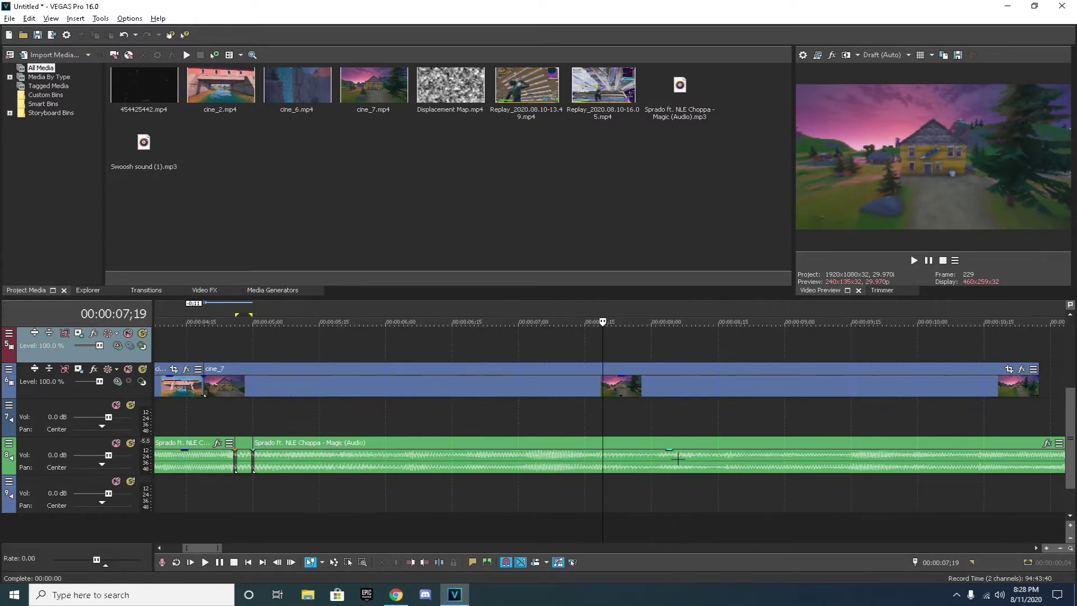
click(582, 428)
click(550, 428)
click(553, 424)
key(s)
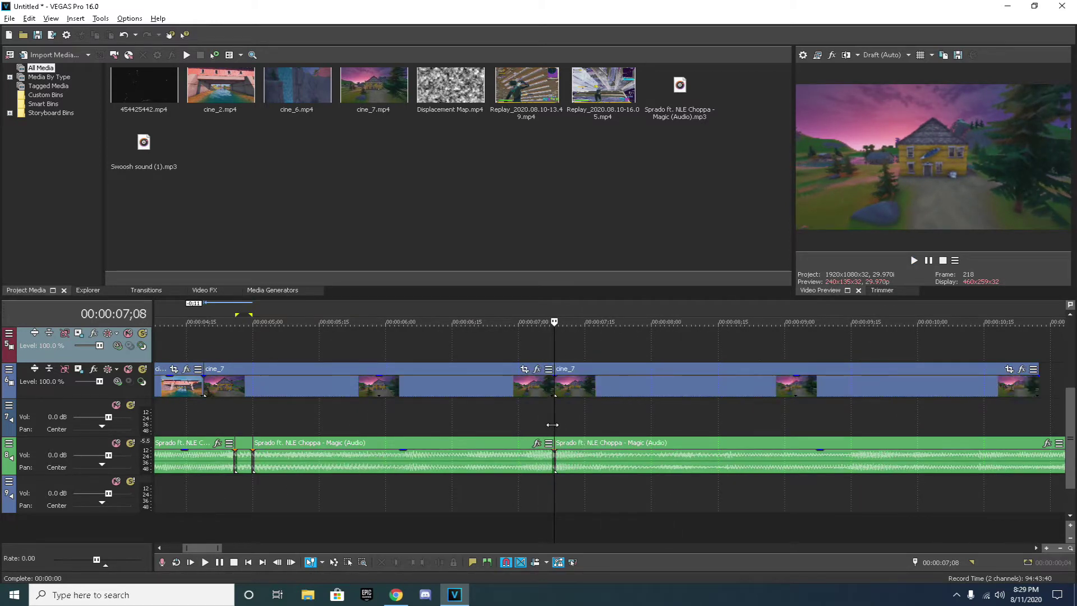
click(576, 389)
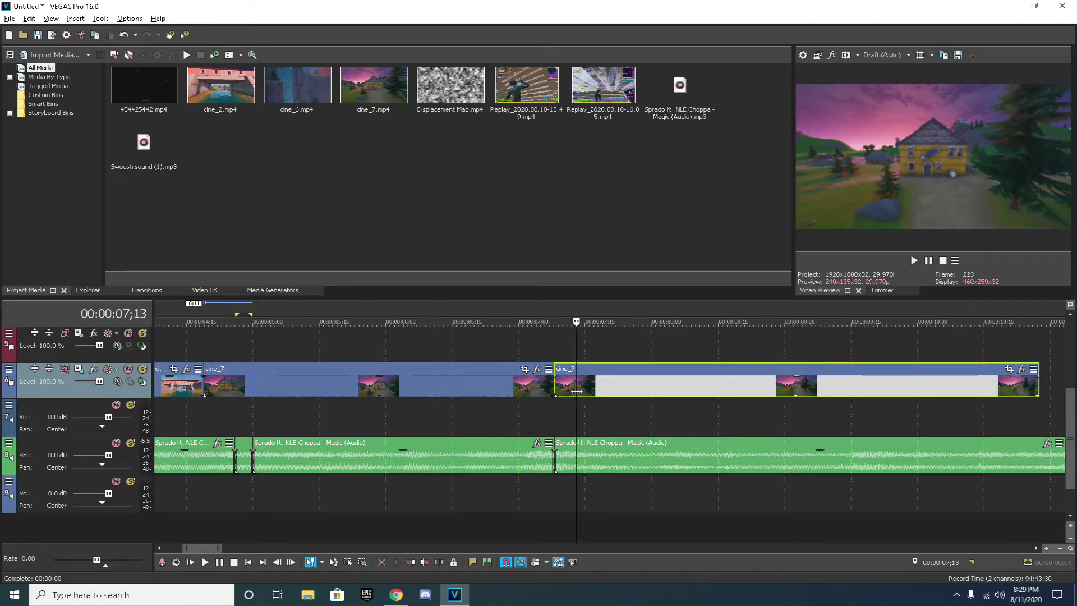
key(Delete)
Play back the end of the shortened cine_7 clip to check its timing against the song
key(space)
scroll(554, 370, down, 4)
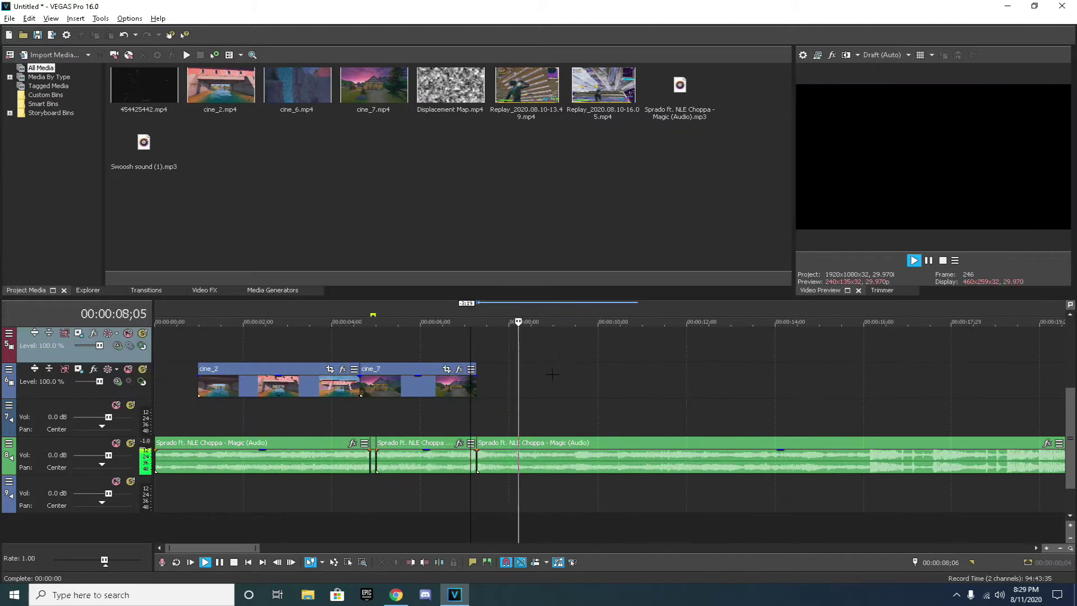
key(space)
key(space)
key(space)
key(space)
key(space)
scroll(503, 389, up, 1)
scroll(501, 387, up, 1)
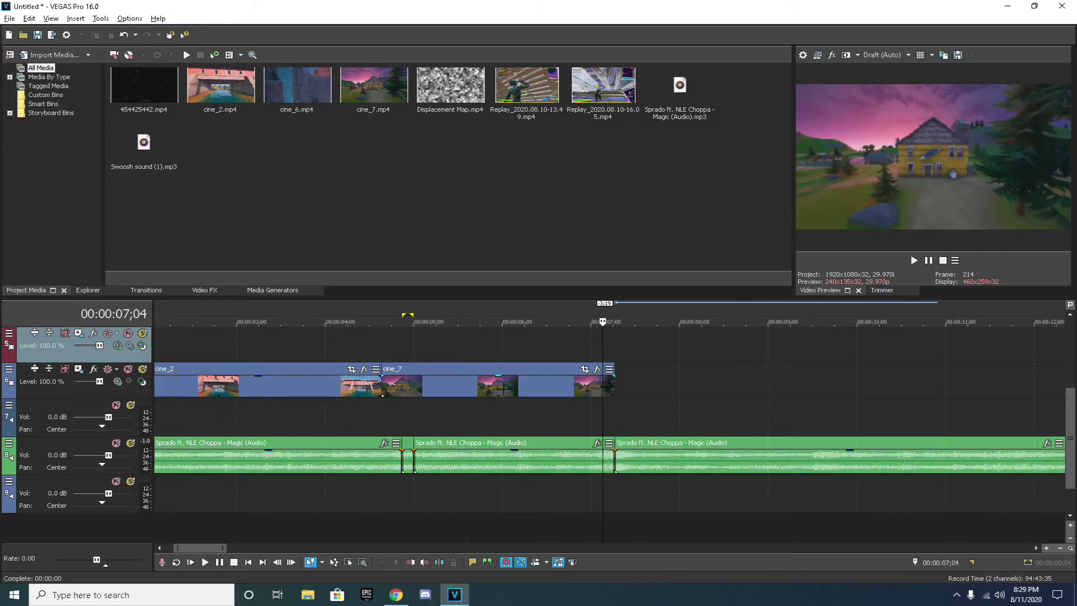
Extend the end of cine_7 by 26 frames and play back the added part with the song
drag(615, 391, 692, 390)
click(673, 335)
key(space)
key(space)
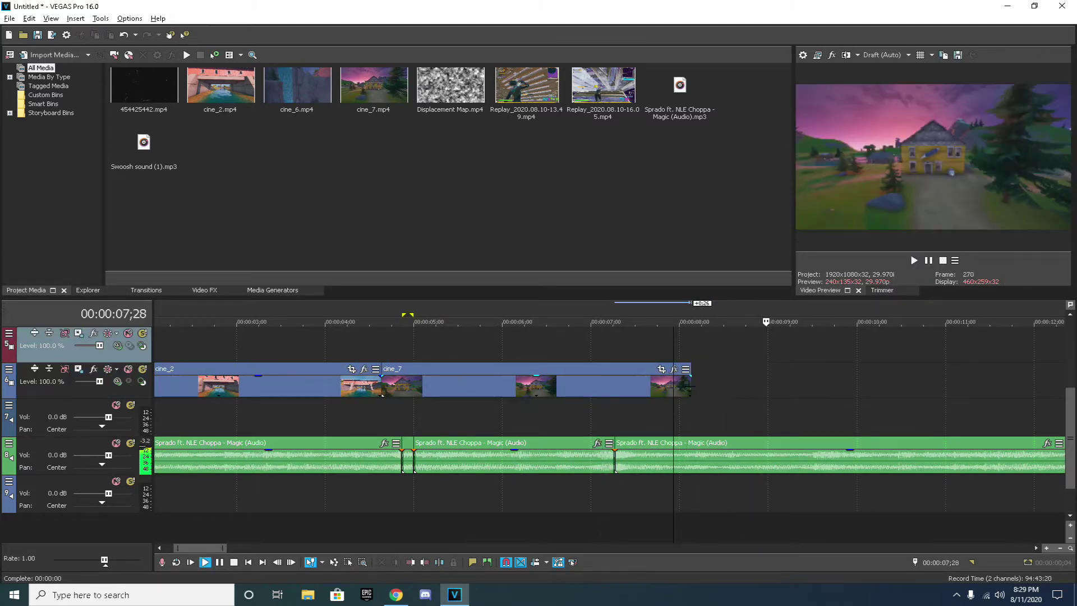
click(614, 349)
key(space)
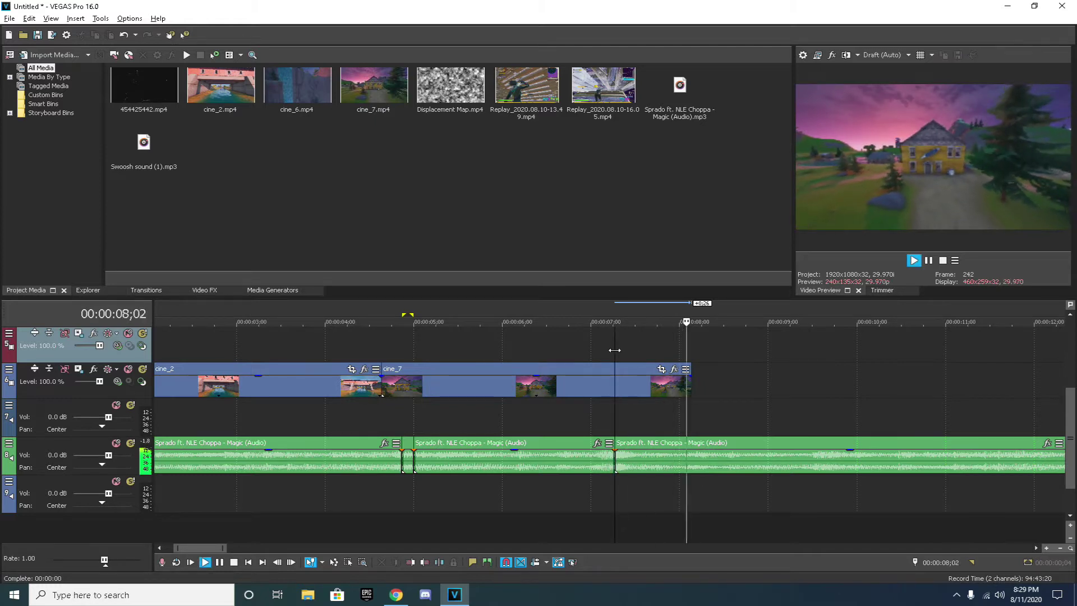
key(space)
Trim the end of cine_7 by 15 frames to 00:00:07;19 and play back the new ending
click(648, 348)
key(space)
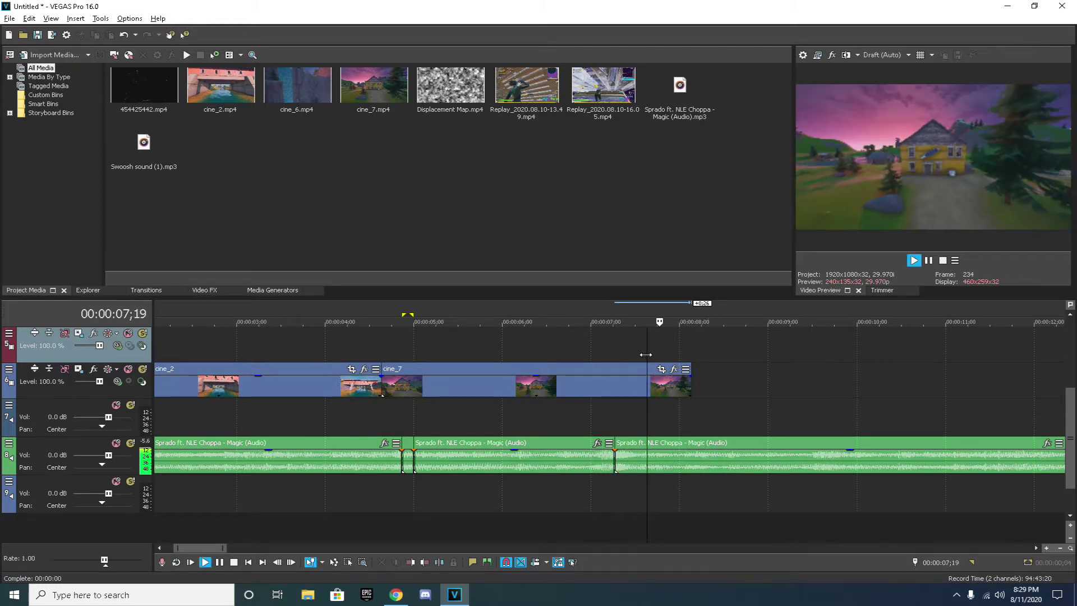
key(space)
drag(689, 388, 645, 380)
click(614, 350)
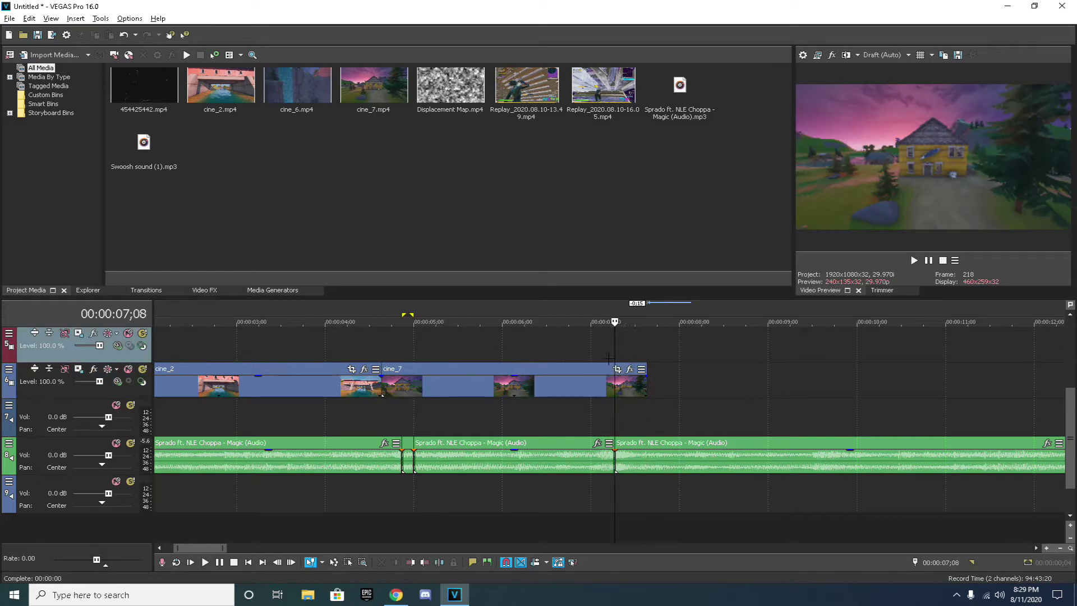
key(space)
scroll(604, 369, down, 6)
key(space)
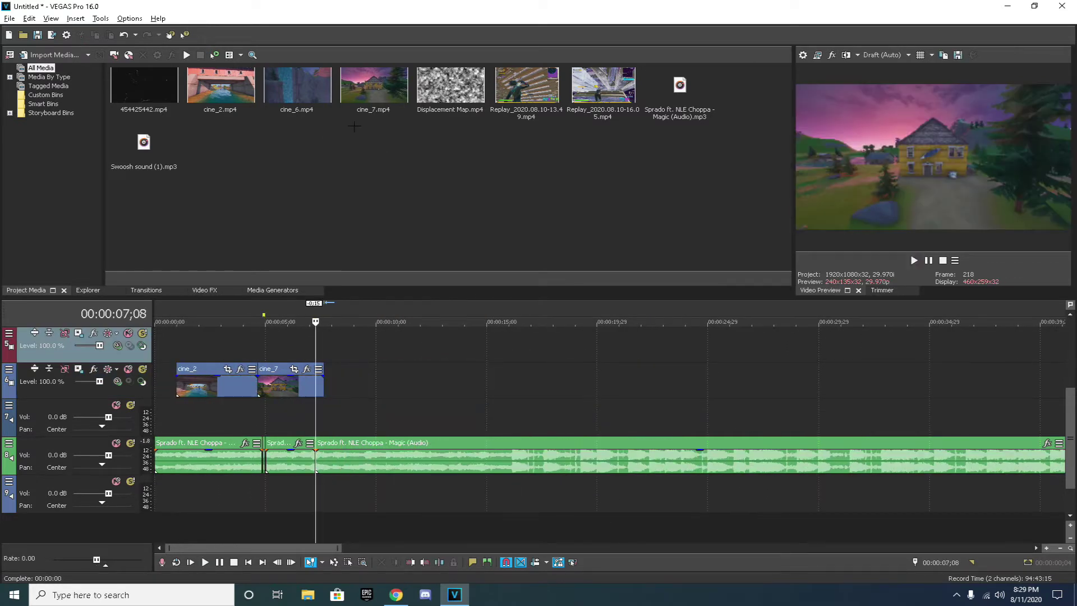
Place cine_6.mp4 directly after cine_7 on the same video track and delete only its audio
drag(297, 89, 367, 417)
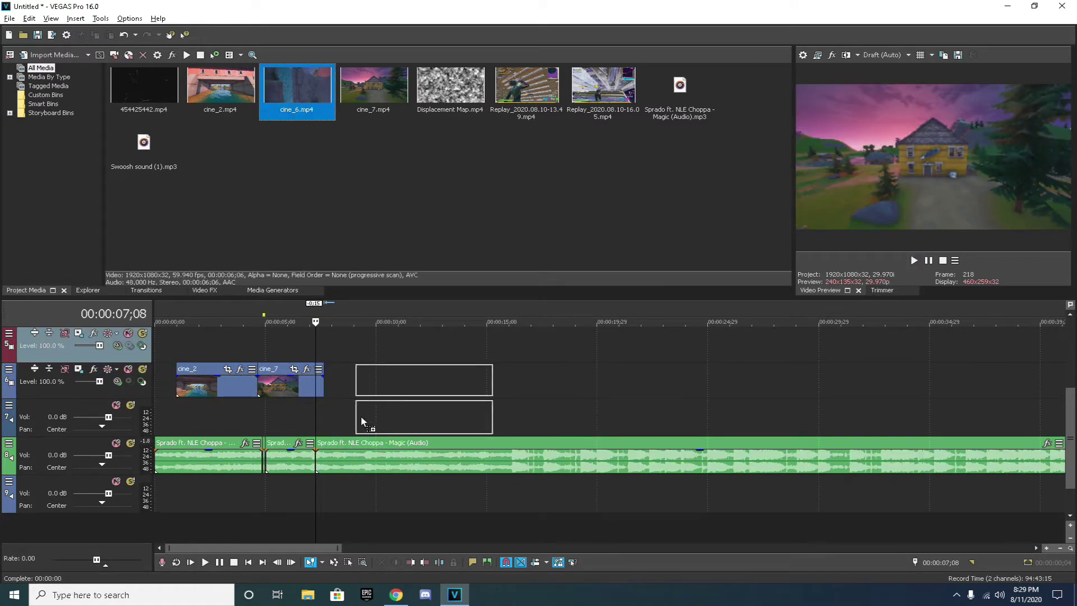
drag(328, 379, 330, 380)
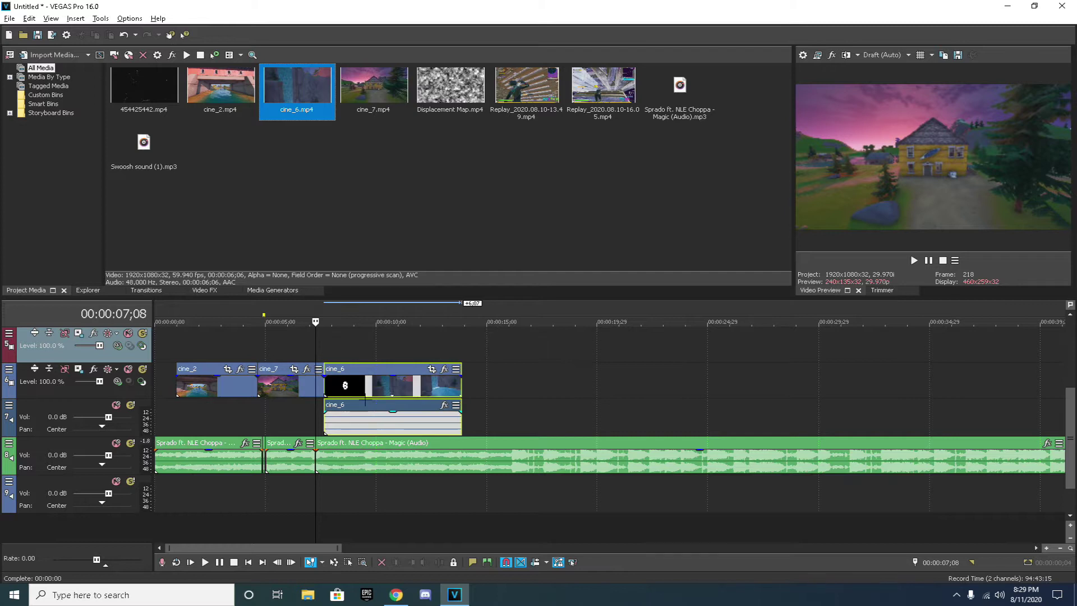
click(351, 415)
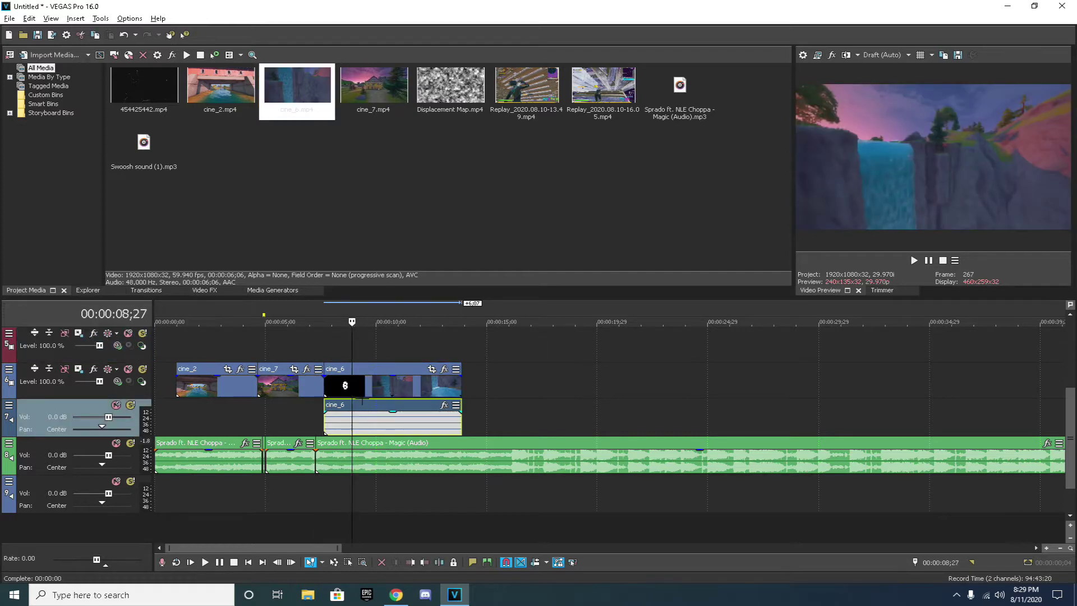
key(Delete)
Play back cine_6 from the end of cine_7 to find a suitable end point for it near 00:00:12
click(318, 355)
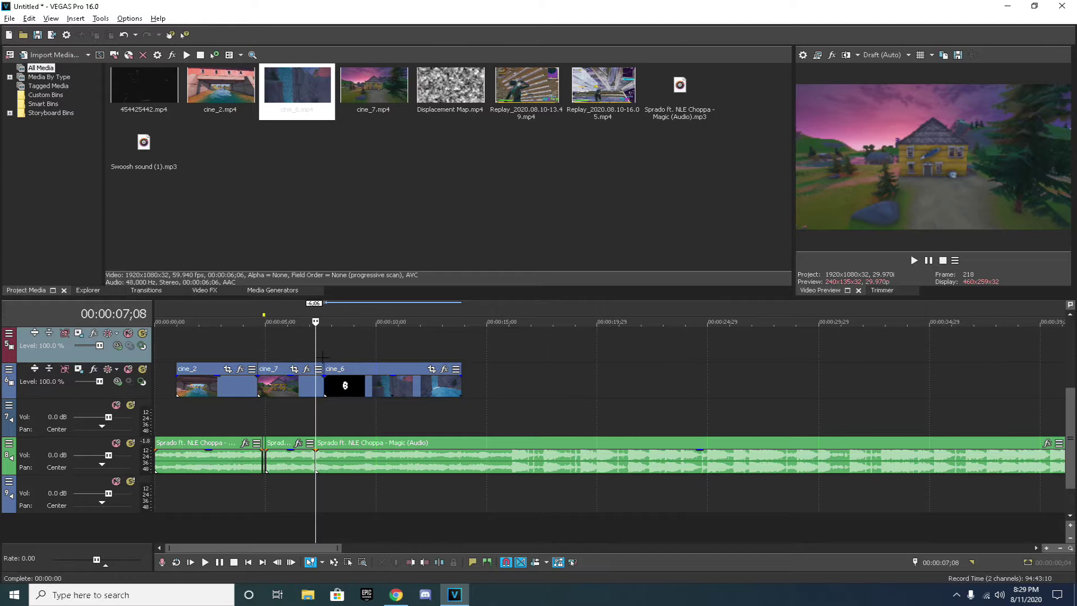
key(space)
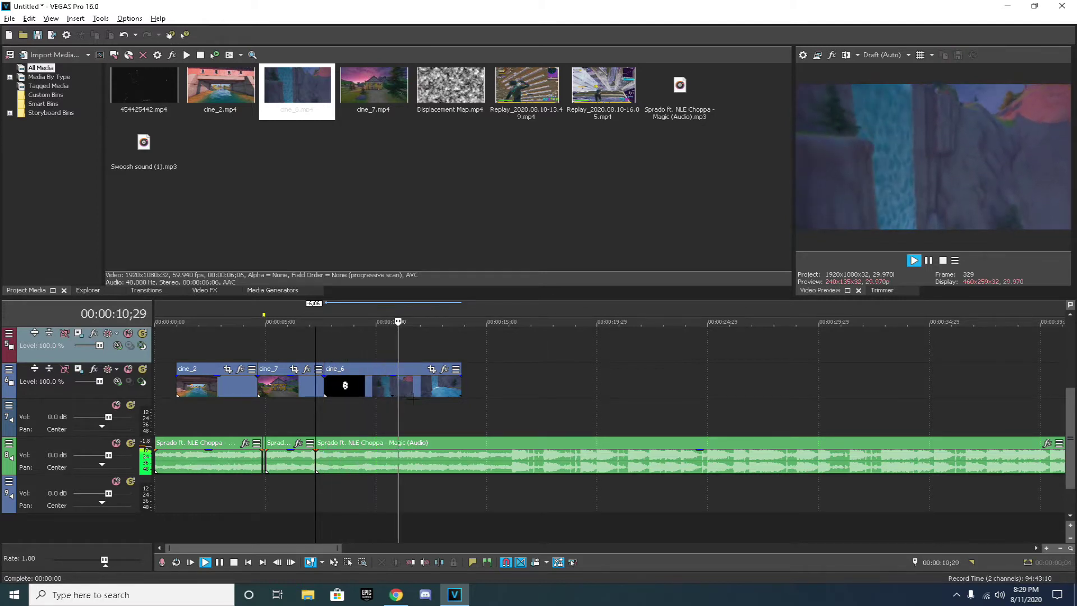
key(space)
click(429, 363)
click(404, 355)
key(space)
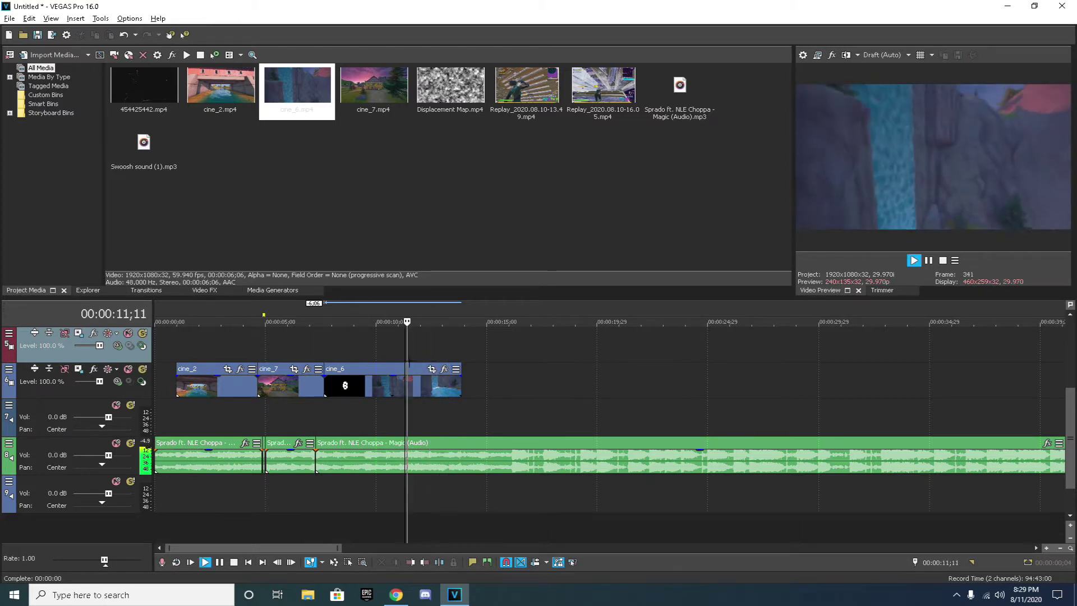
key(space)
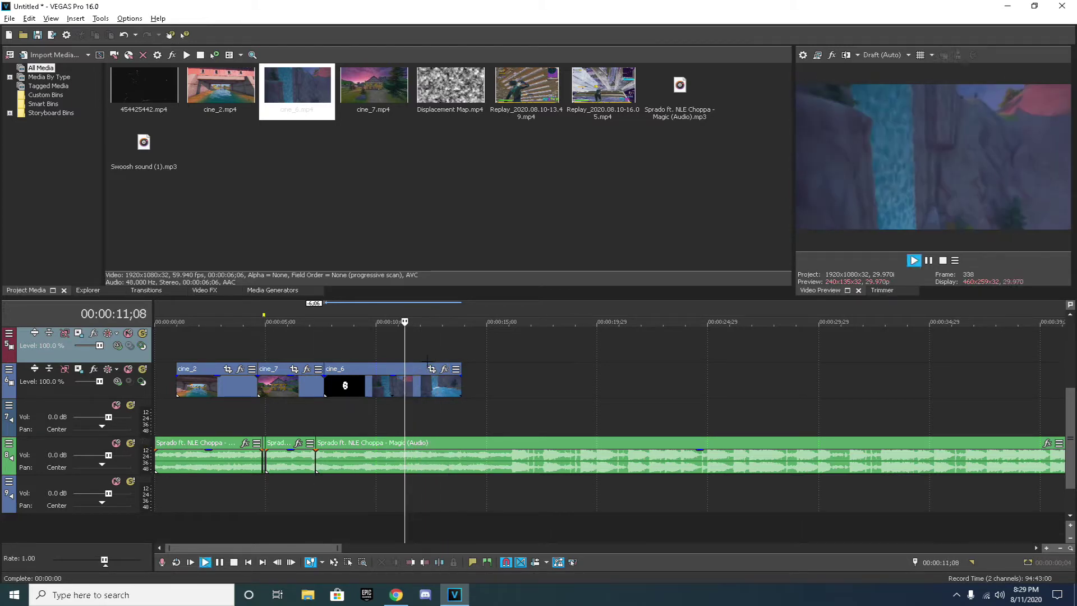
click(427, 359)
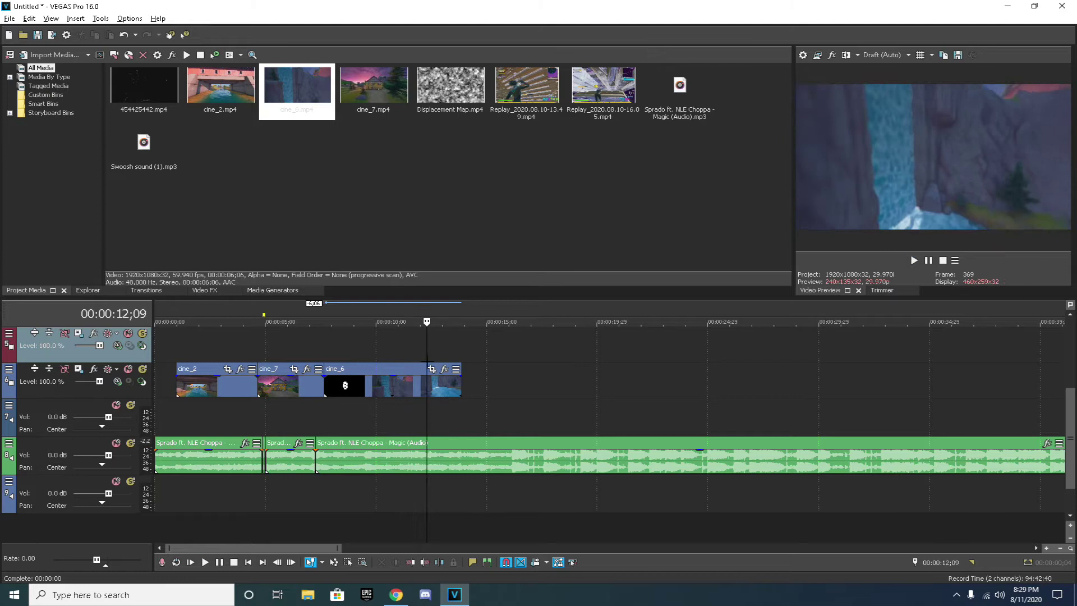
click(431, 362)
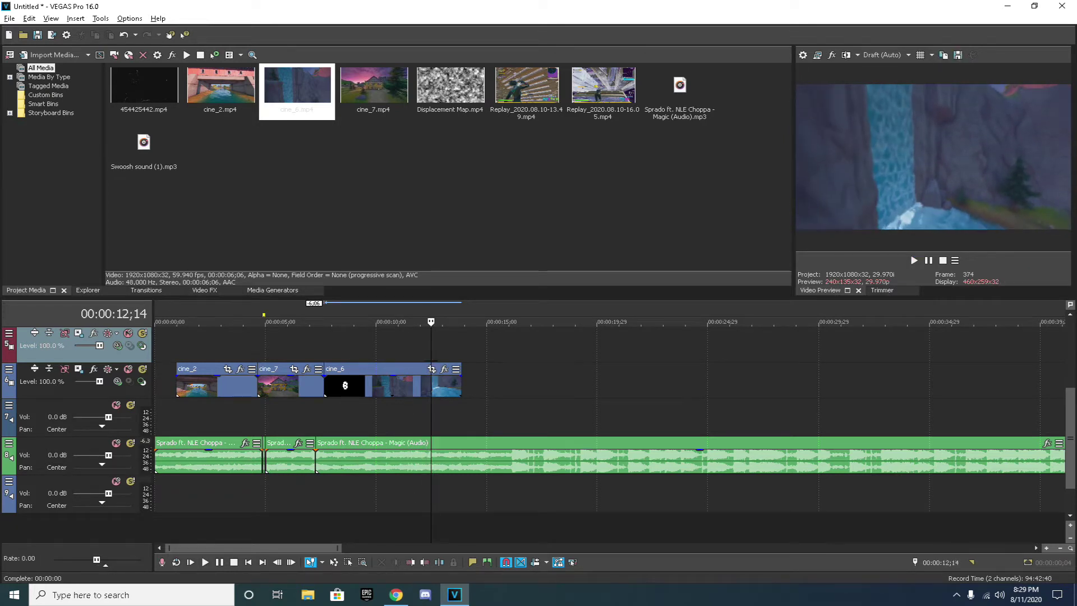
Split cine_6 at 00:00:12;12, delete the piece after the cut and play back the new ending
scroll(430, 361, up, 3)
drag(603, 412, 600, 410)
click(596, 388)
key(s)
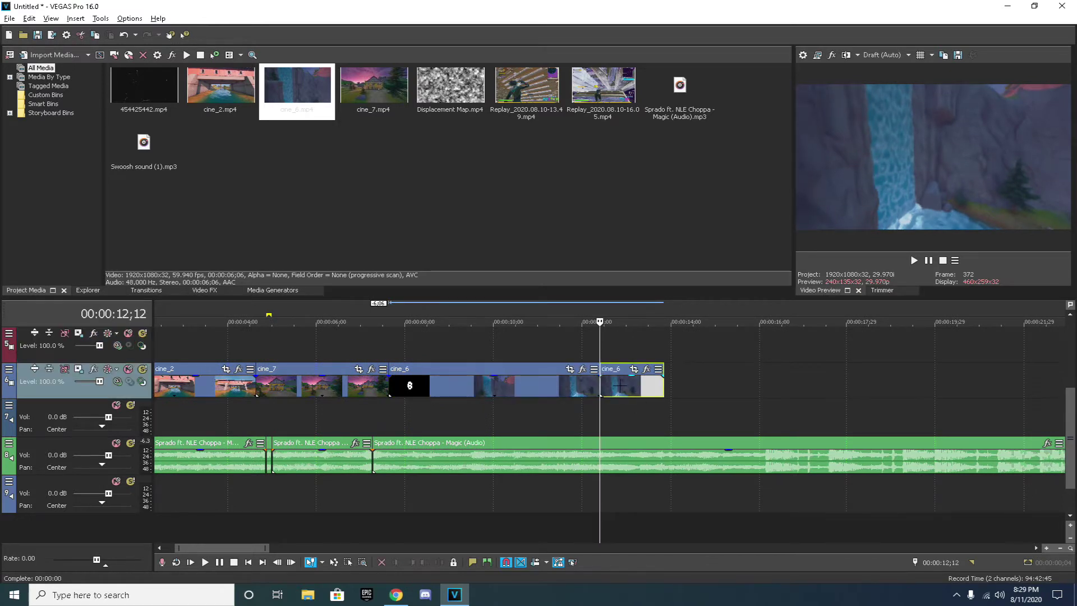
key(Delete)
click(568, 348)
key(space)
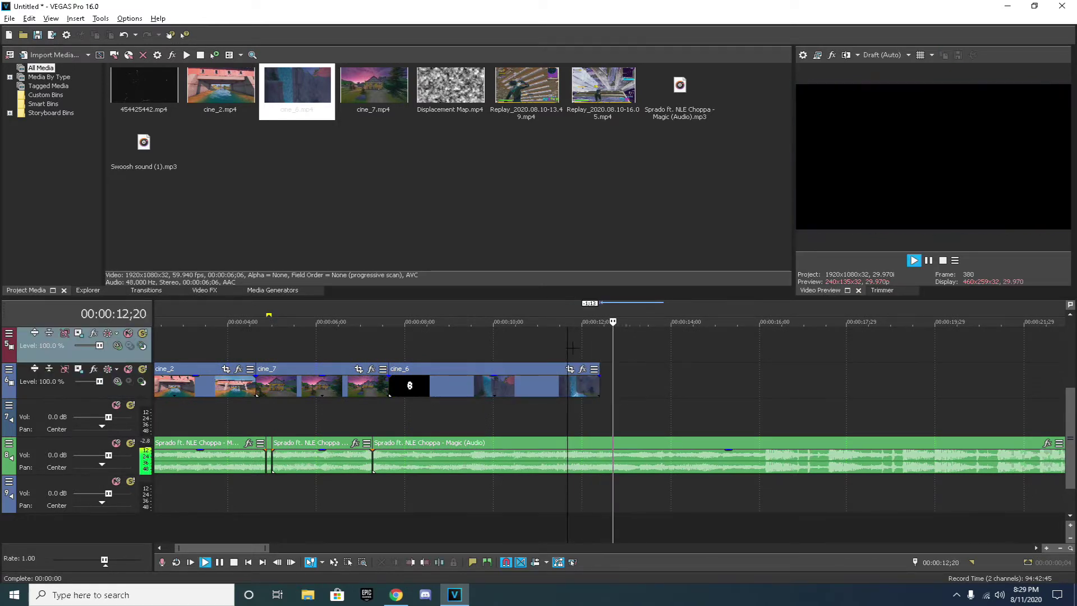
scroll(572, 348, down, 2)
key(space)
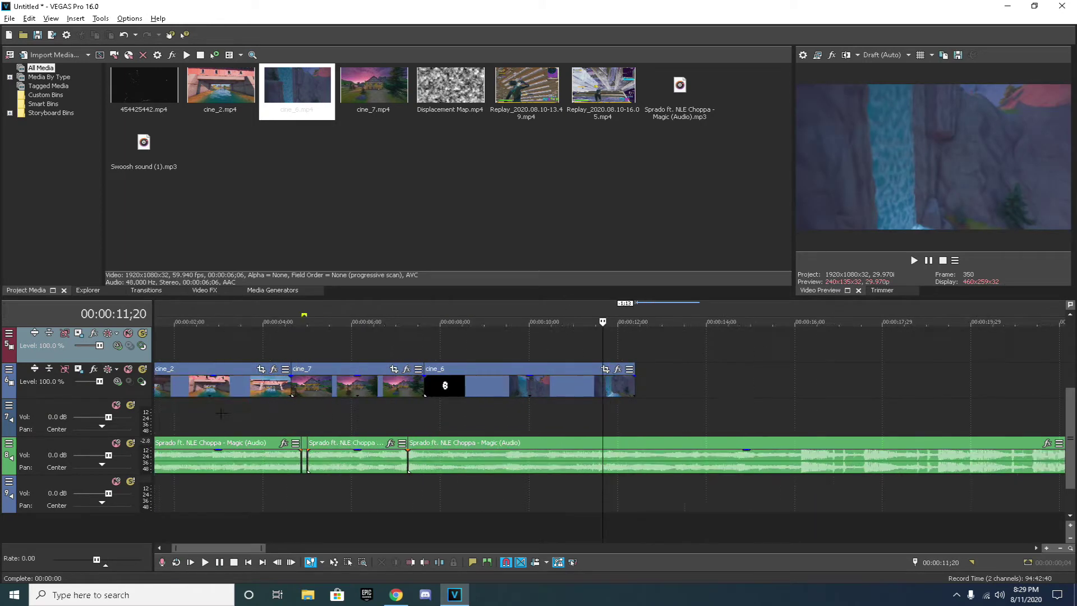
Insert a velocity envelope raised to its maximum on cine_2 and place the cursor at 00:00:01;19
scroll(190, 547, up, 3)
right_click(250, 382)
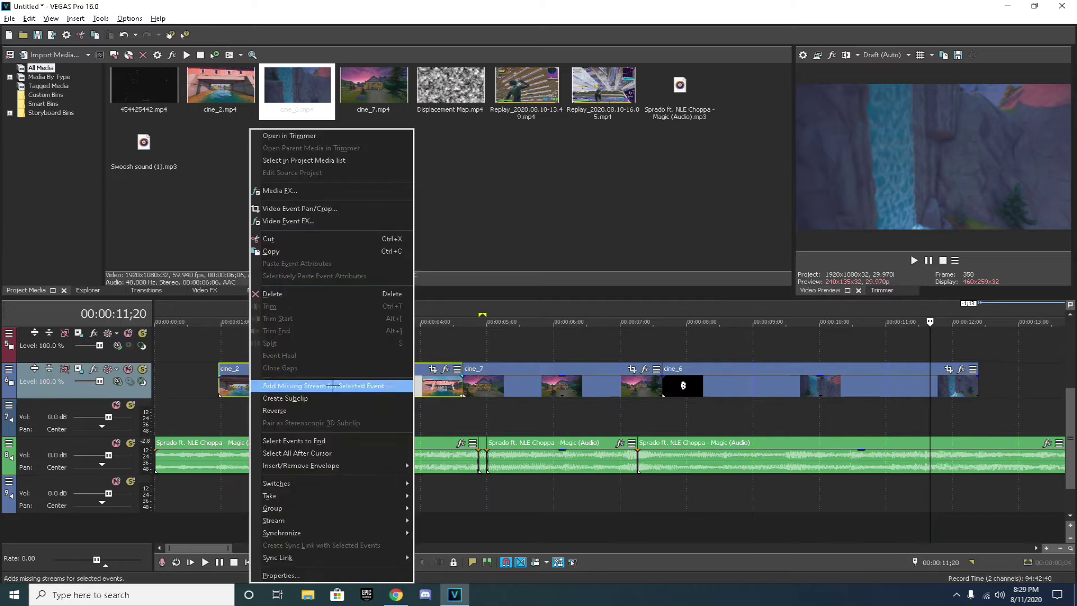
mouse_move(291, 465)
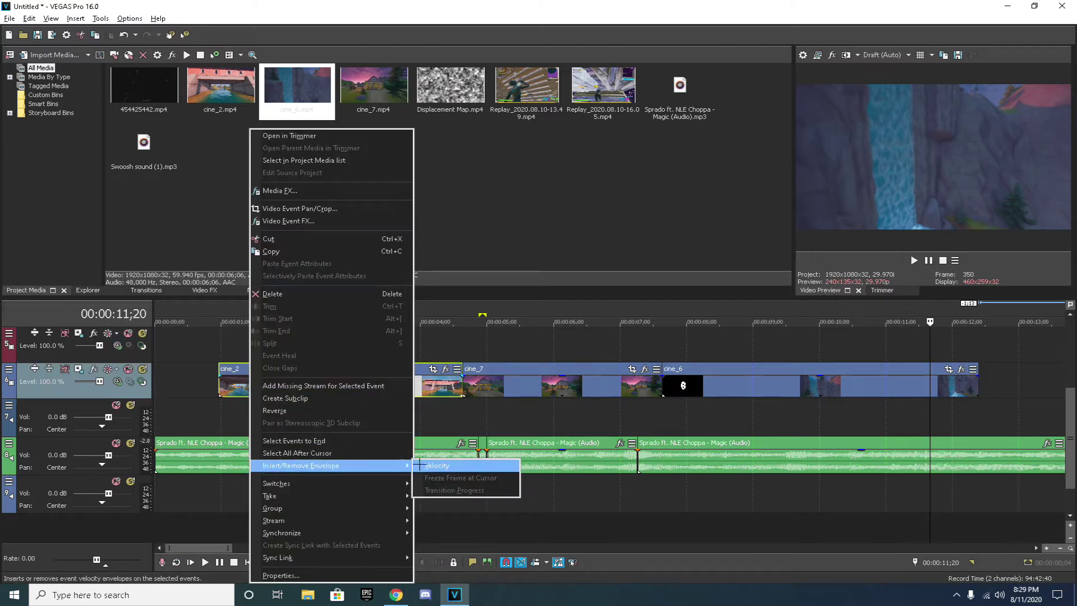
click(442, 466)
drag(234, 394, 235, 380)
click(219, 351)
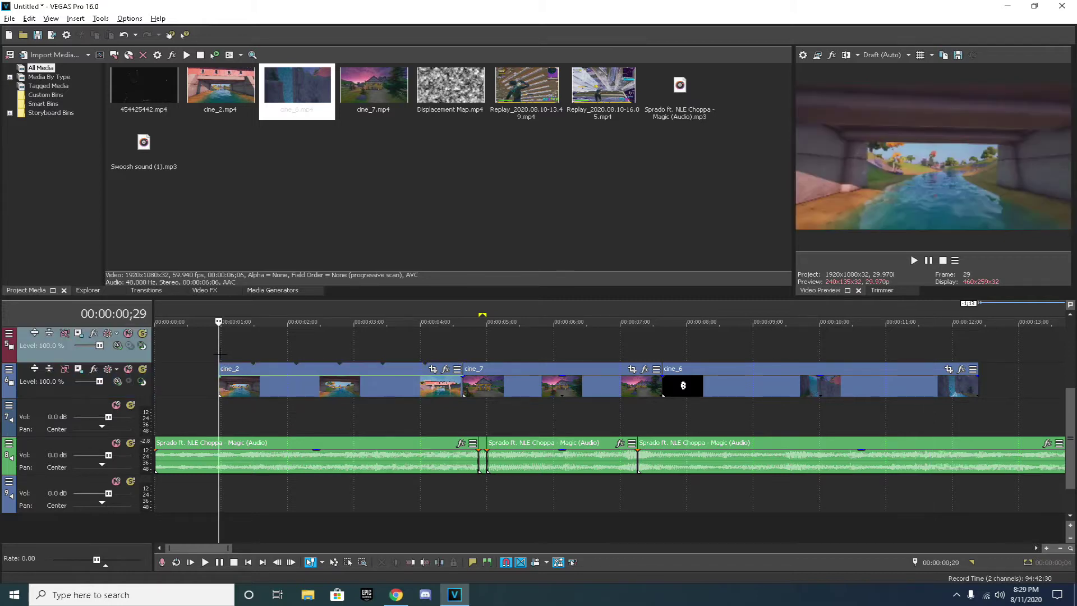
drag(218, 352, 262, 353)
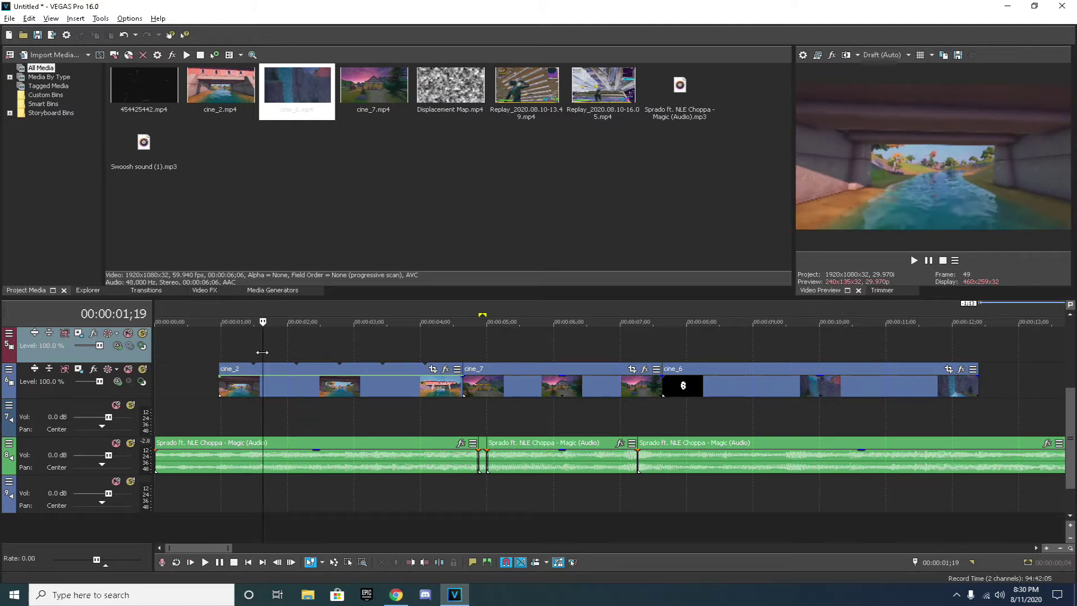
click(263, 387)
key(s)
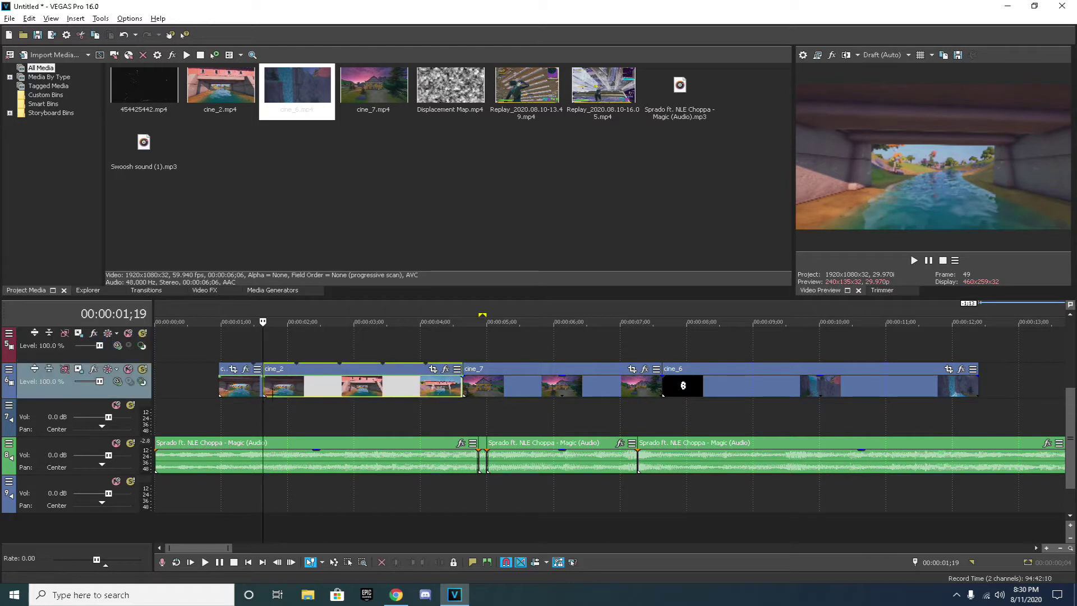
key(ctrl+z)
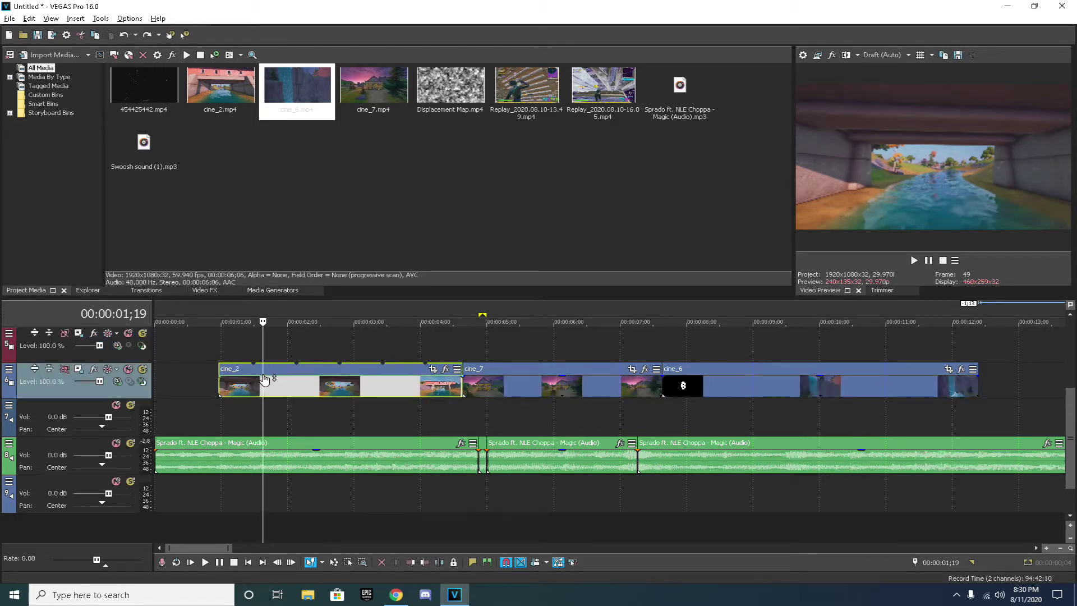
Set cine_2's velocity envelope to 50% forward at 00:00:01;19 and 00:00:03;29, and to maximum forward velocity at the clip's end
right_click(264, 379)
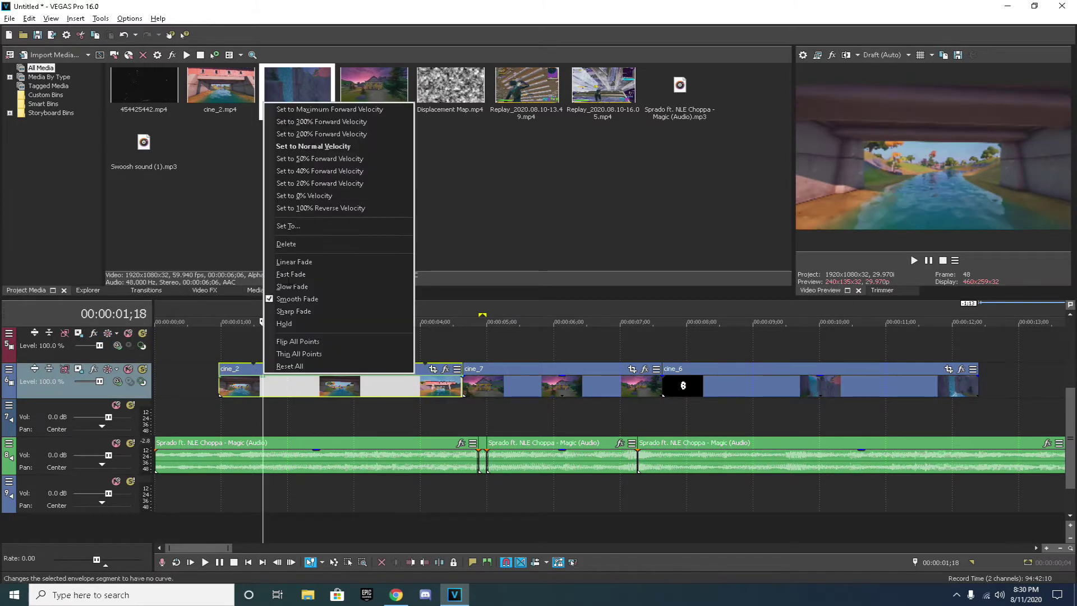
click(307, 158)
drag(264, 343, 461, 352)
drag(461, 351, 418, 348)
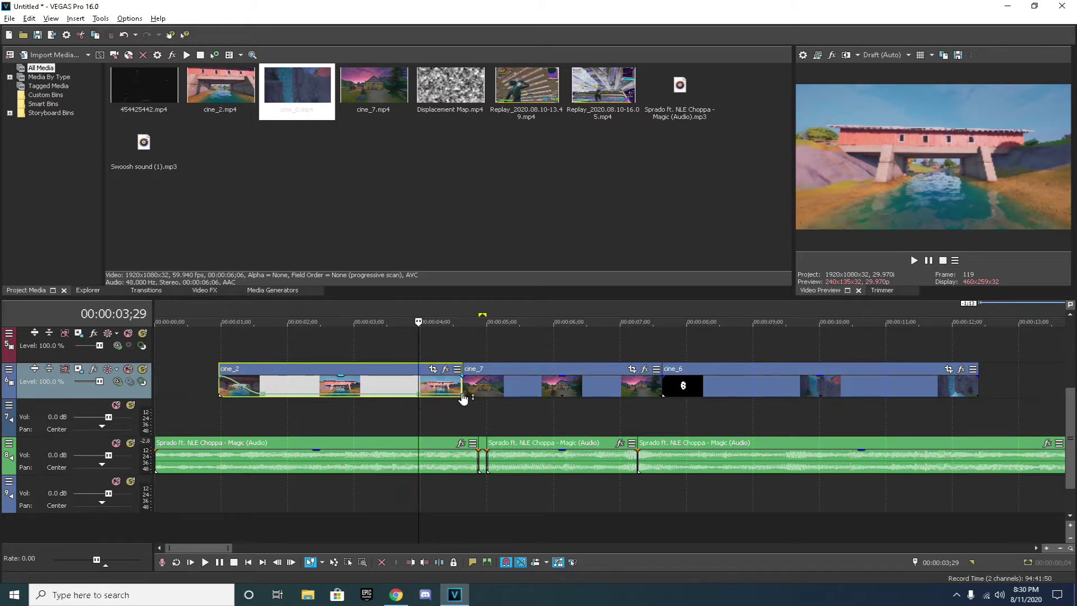
right_click(463, 397)
click(504, 126)
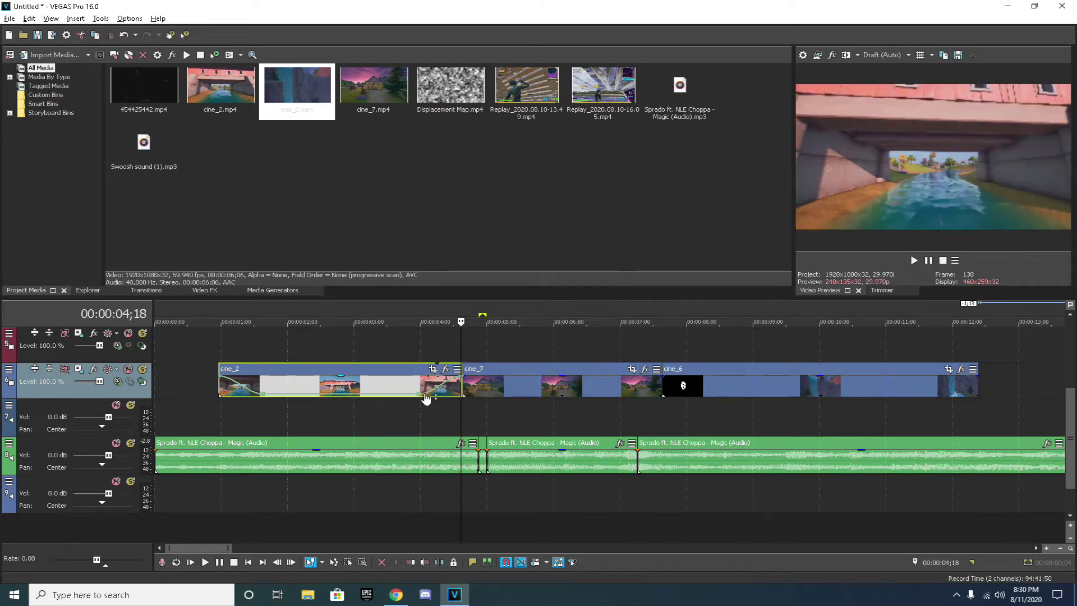
right_click(420, 395)
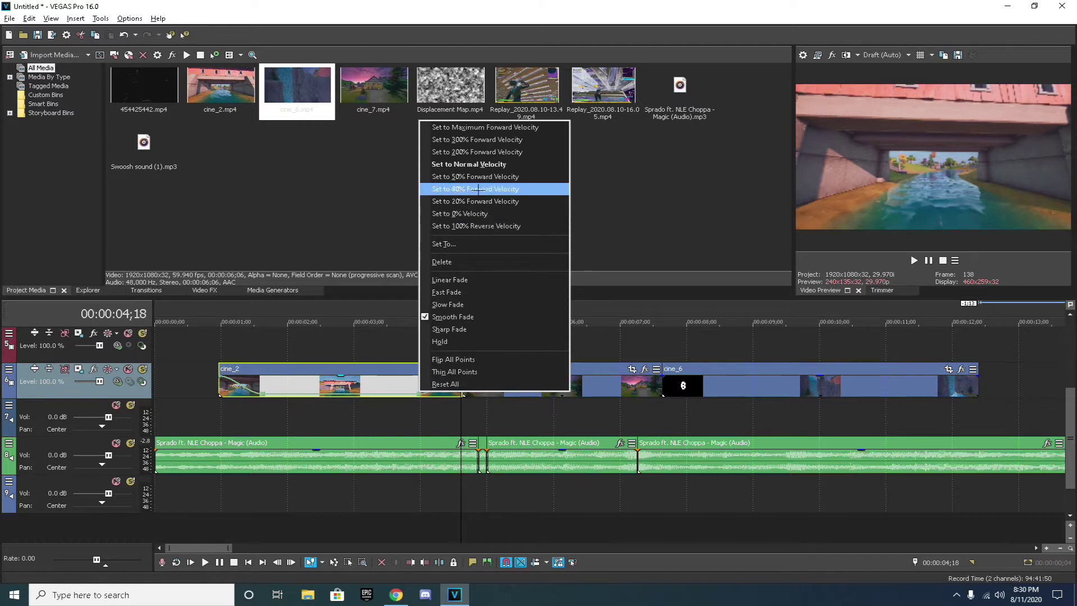
click(482, 176)
Insert a velocity envelope on the cine_7 clip
right_click(505, 380)
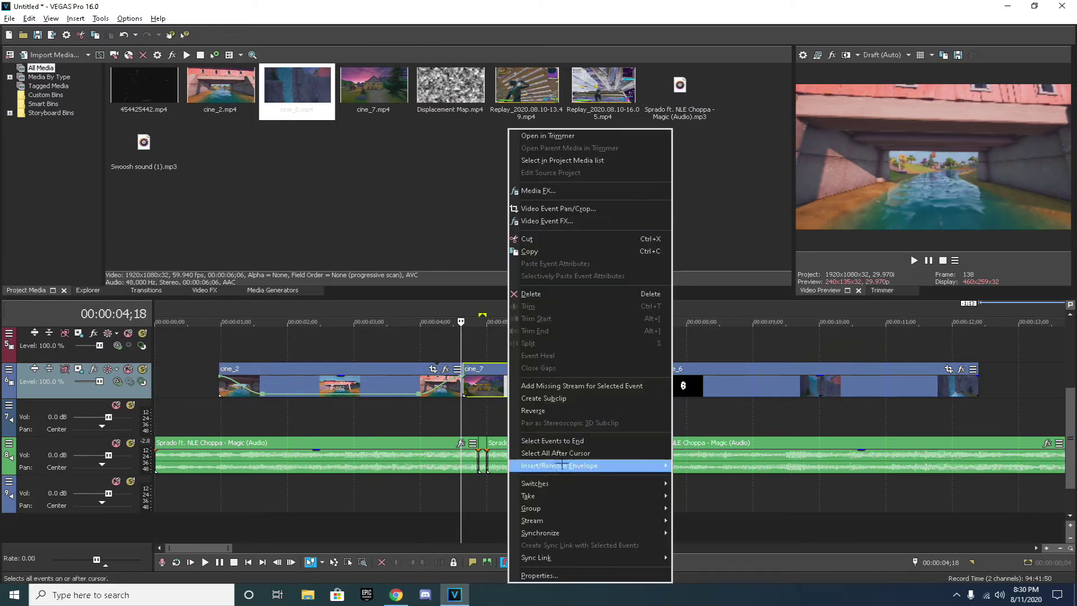
mouse_move(563, 466)
click(723, 466)
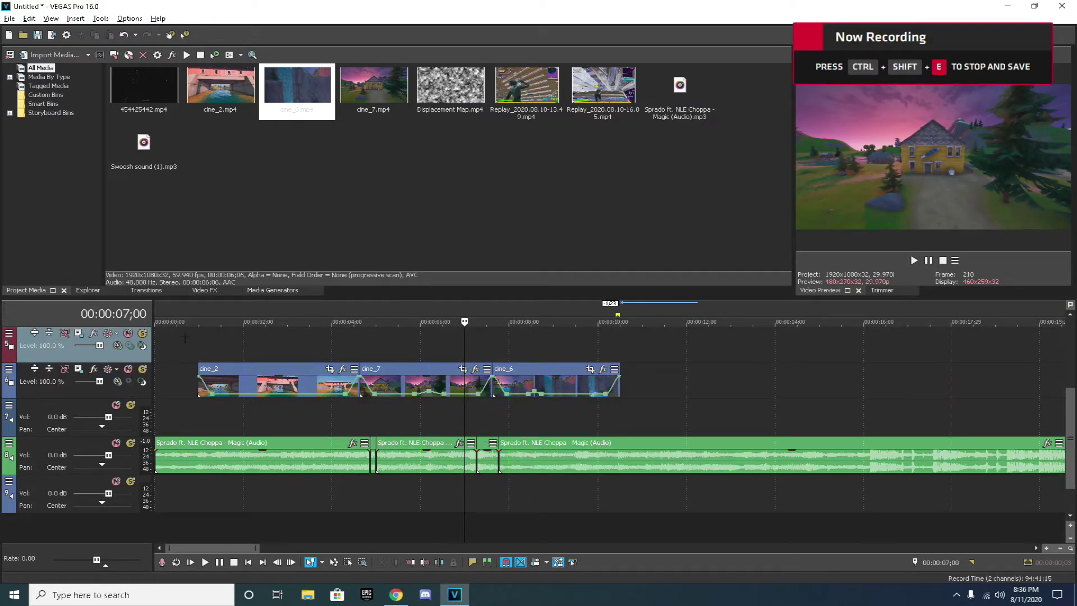
Play back the three velocity-ramped clips from 00:00:00;26 through the end of cine_6
click(193, 342)
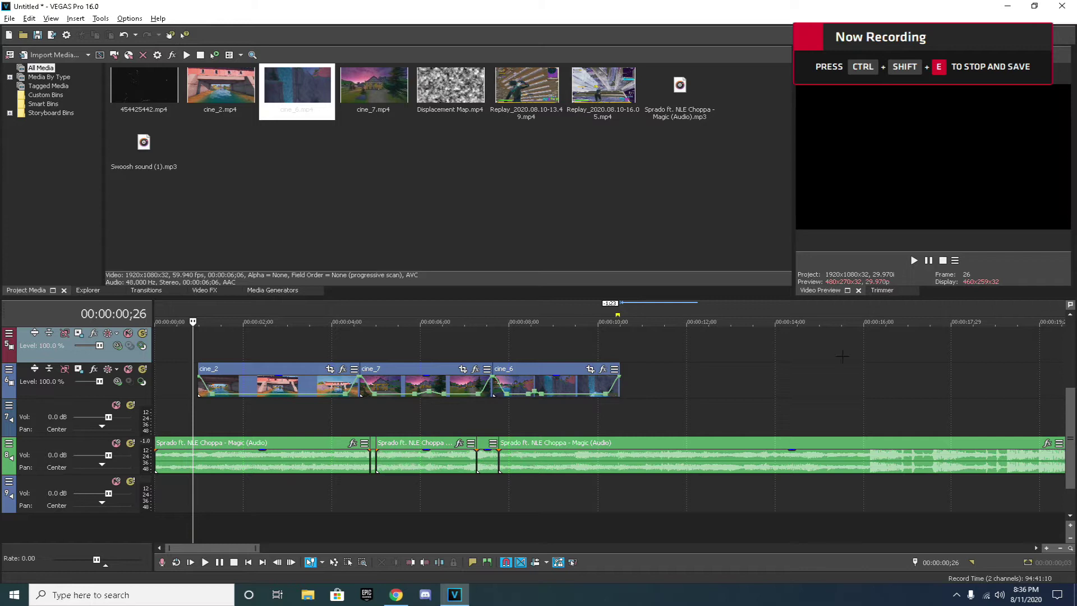
key(space)
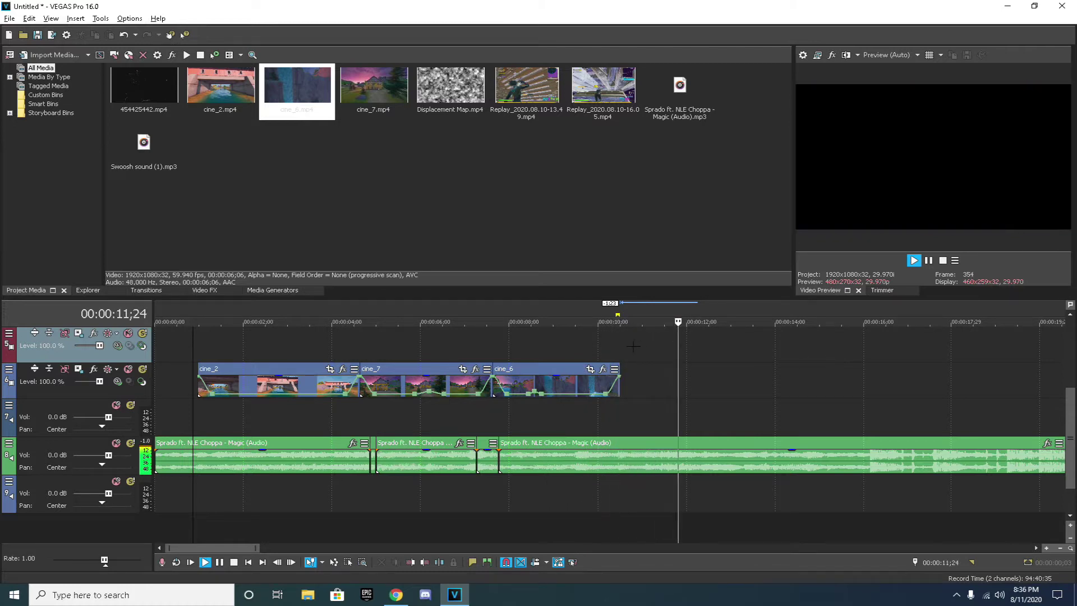
key(space)
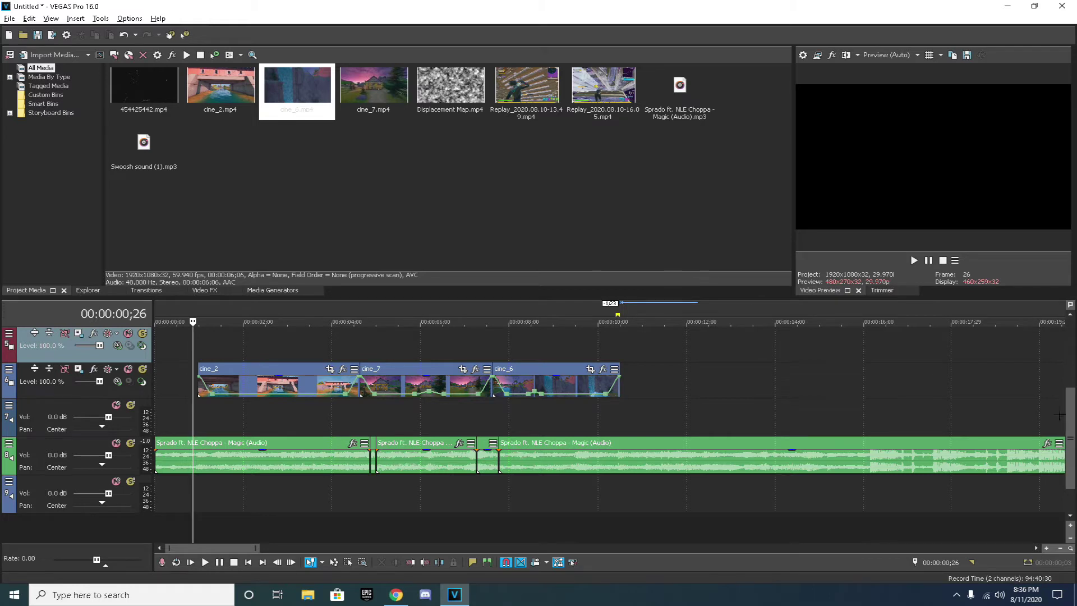
Search the media generators for "legac" and add a default (Legacy) Text event on track 5, starting with cine_2
scroll(1060, 415, up, 4)
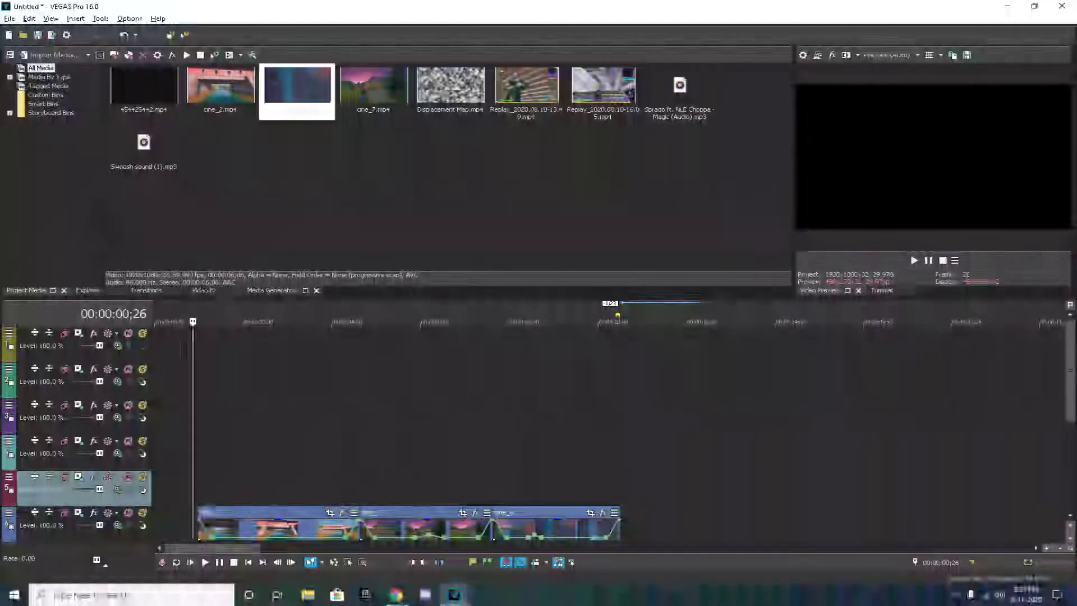
click(273, 290)
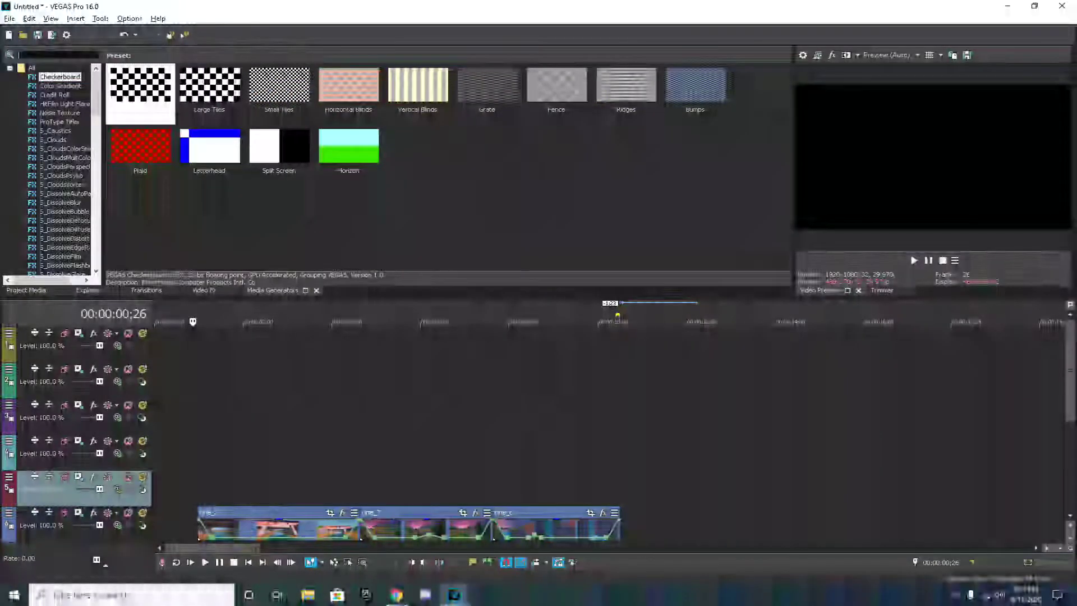
click(58, 55)
text(le)
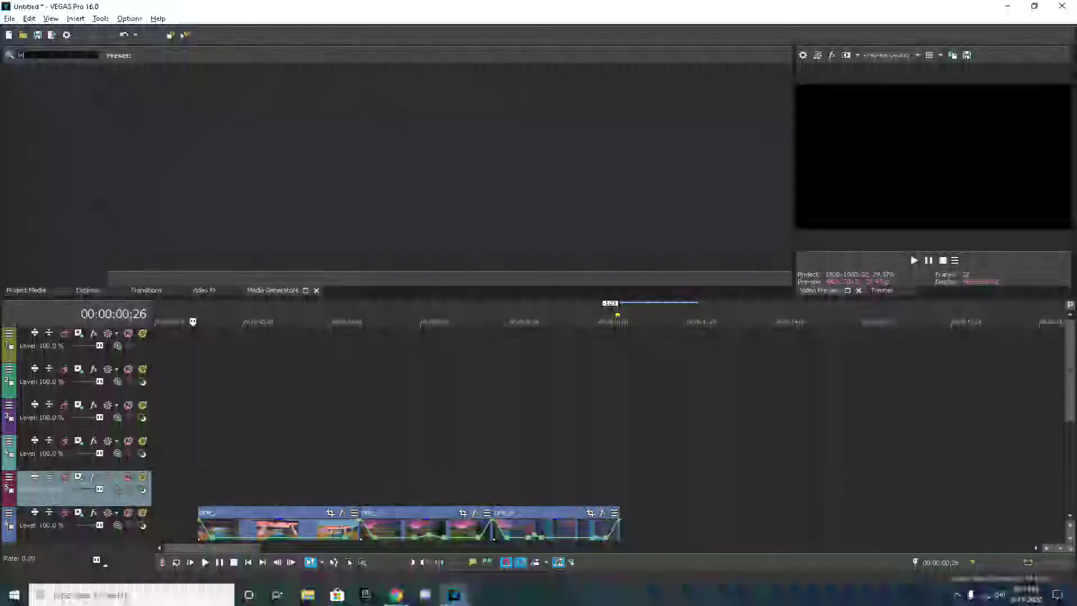
text(gac)
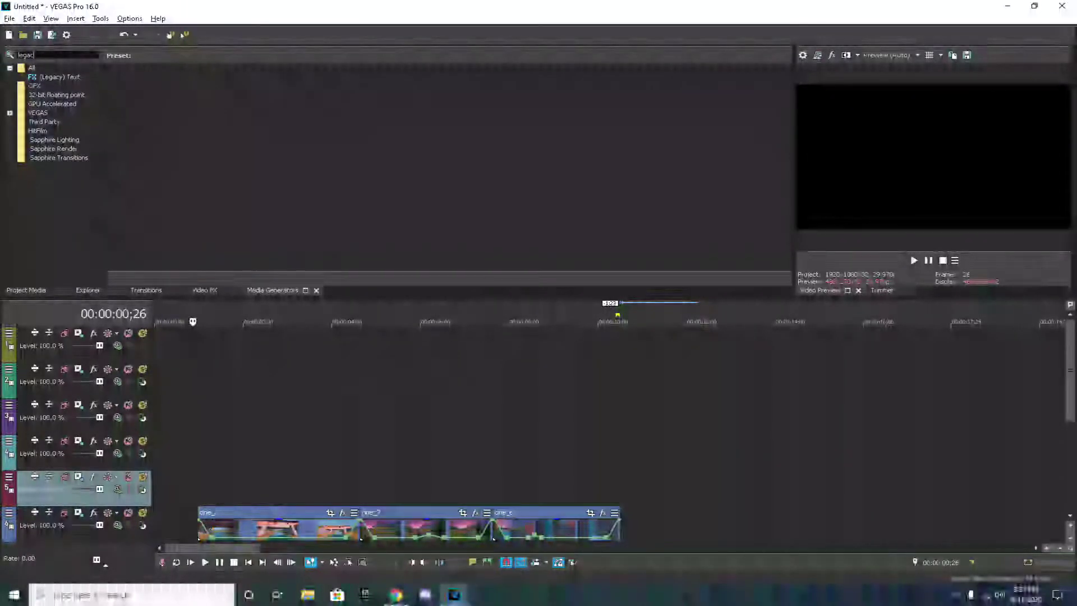
click(60, 77)
drag(145, 84, 205, 483)
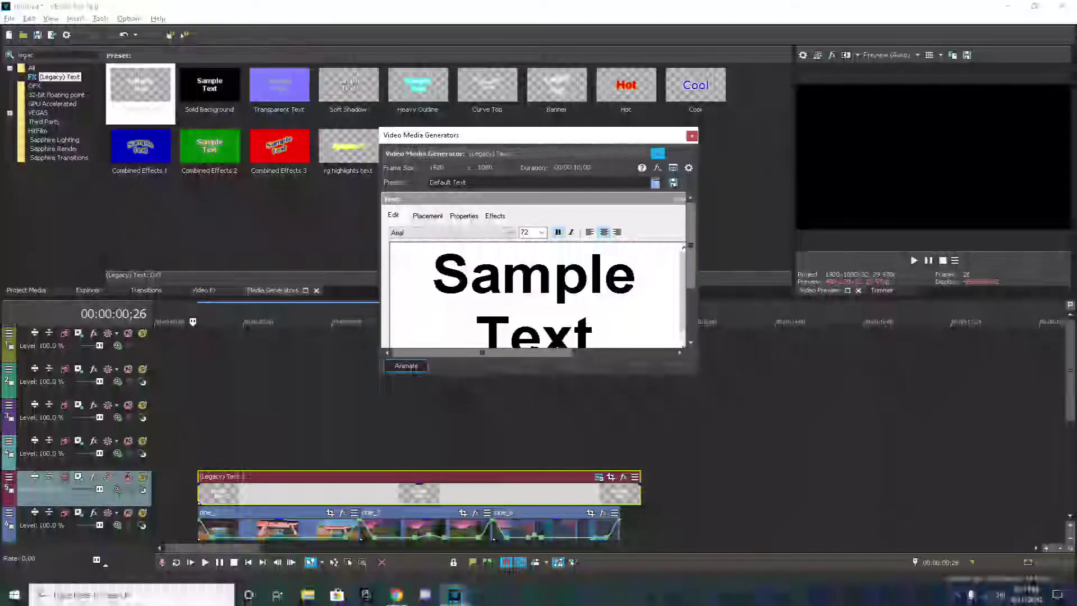
Apply the "rg highlights text" preset to the title and enlarge its settings window
click(655, 182)
click(454, 281)
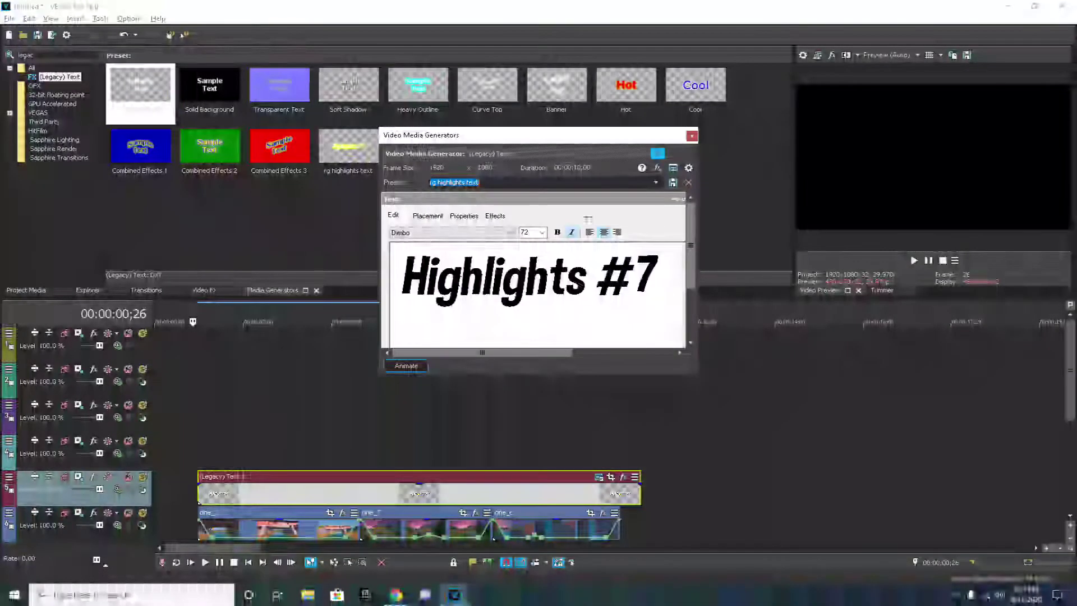
drag(667, 128, 667, 79)
drag(698, 219, 814, 218)
drag(603, 374, 603, 431)
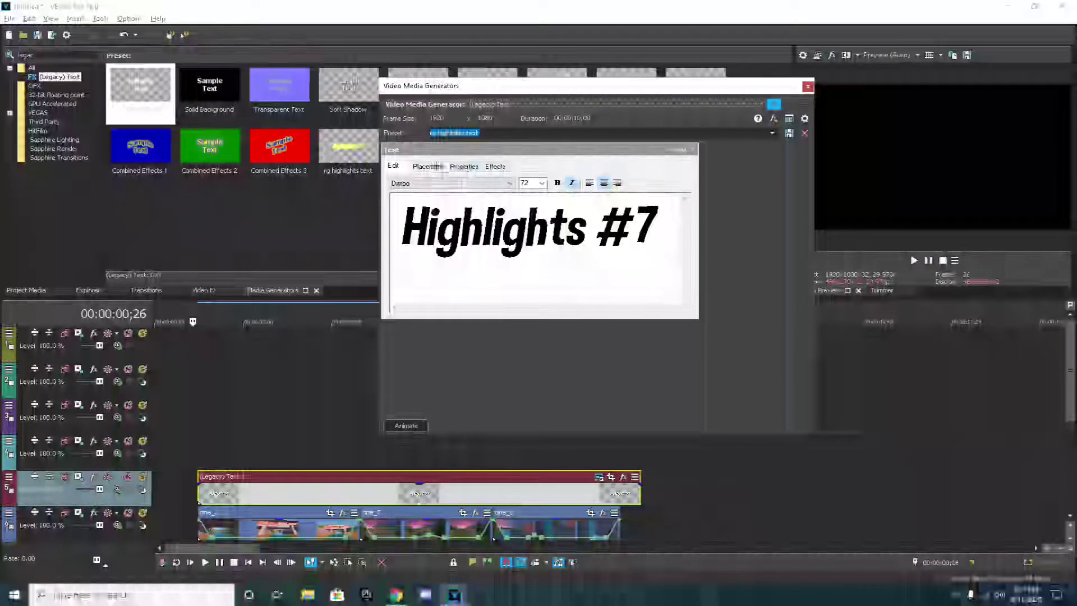
Review the title's font, placement, properties and effects settings, change its text to "Highlights #9" and close the generator
click(447, 181)
click(447, 180)
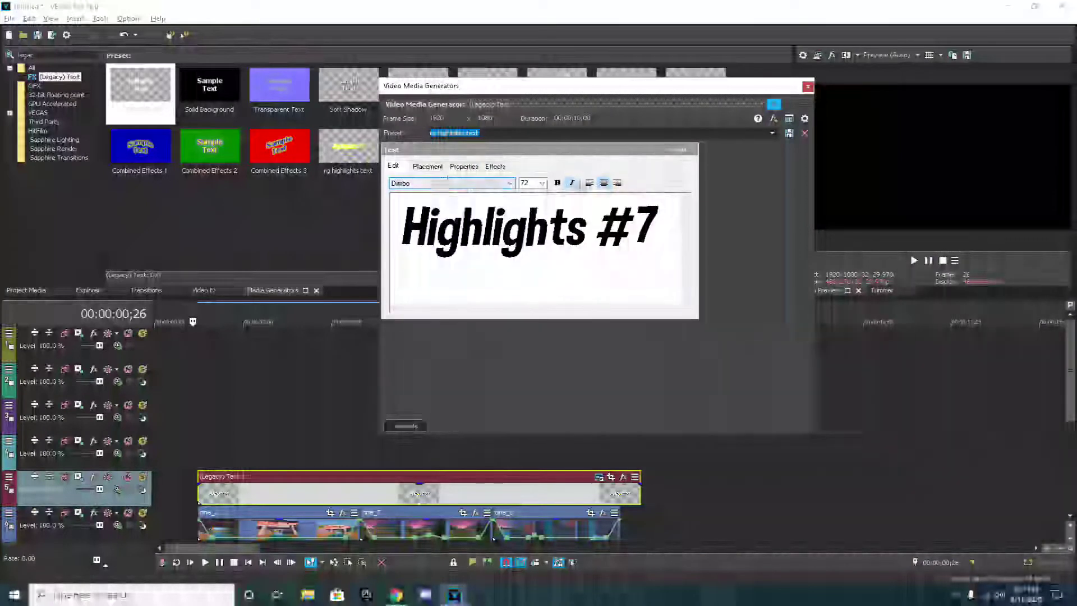
click(429, 165)
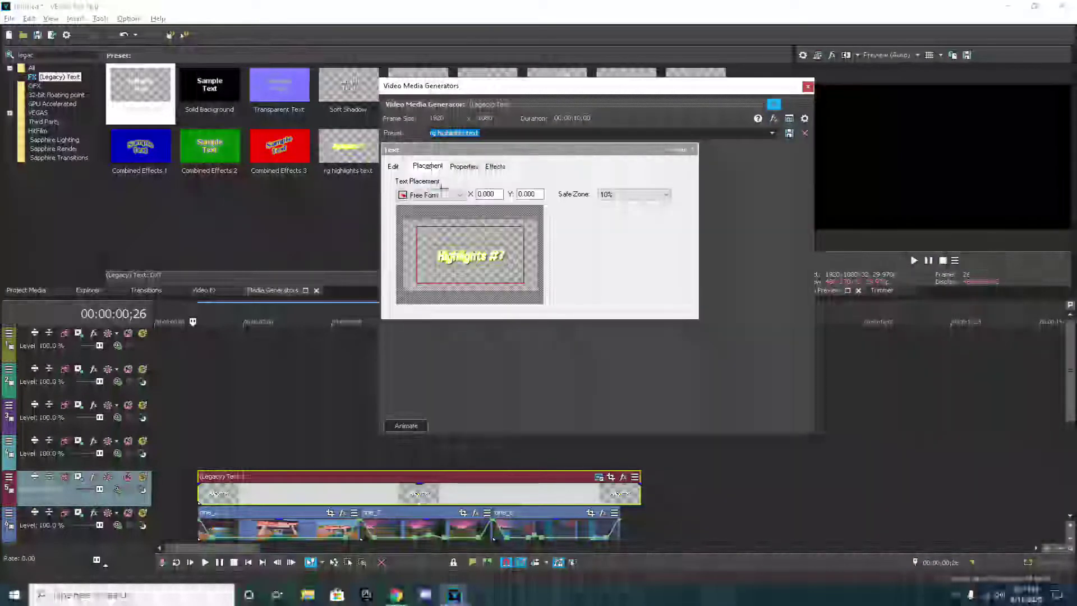
click(464, 166)
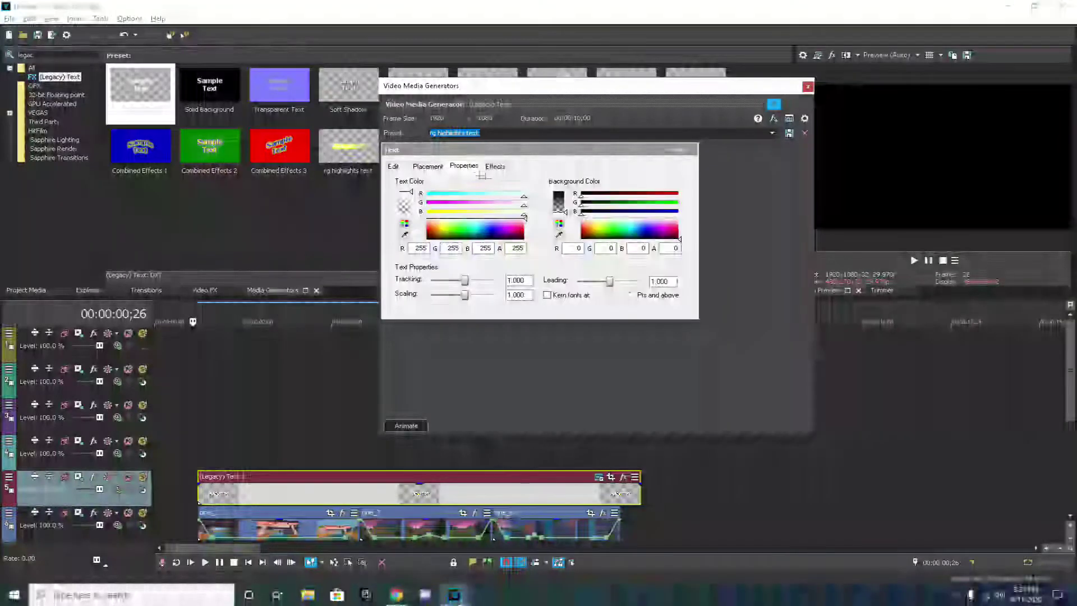
click(494, 167)
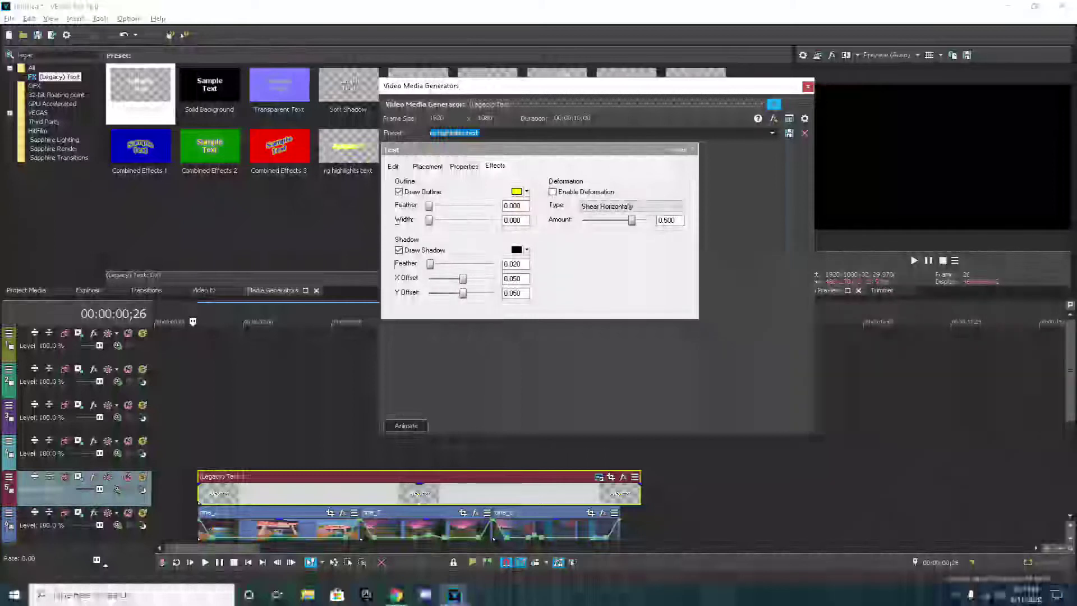
click(393, 166)
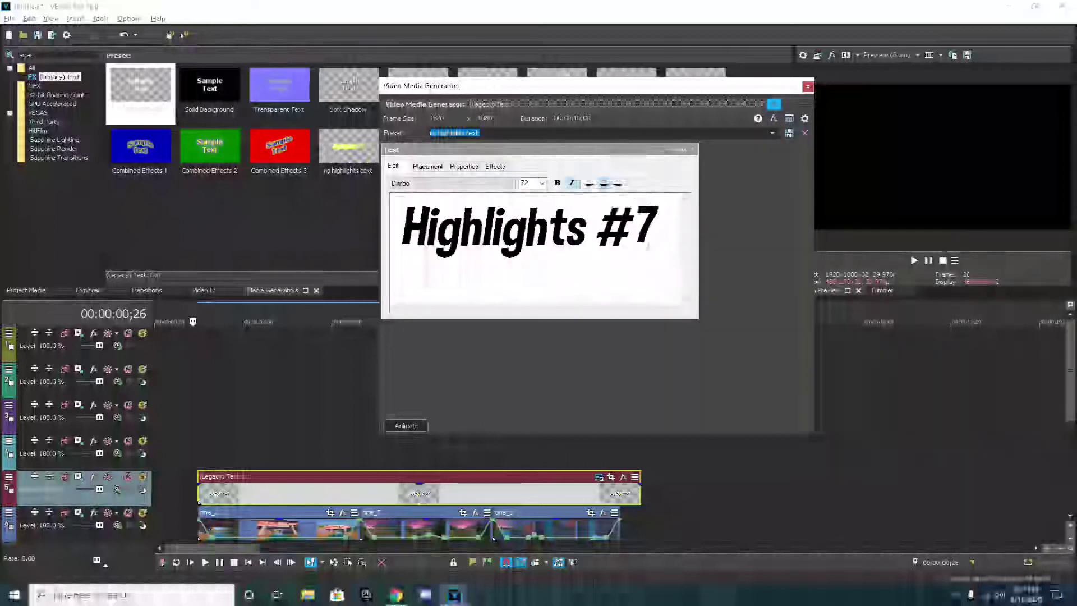
key(BackSpace)
text(9)
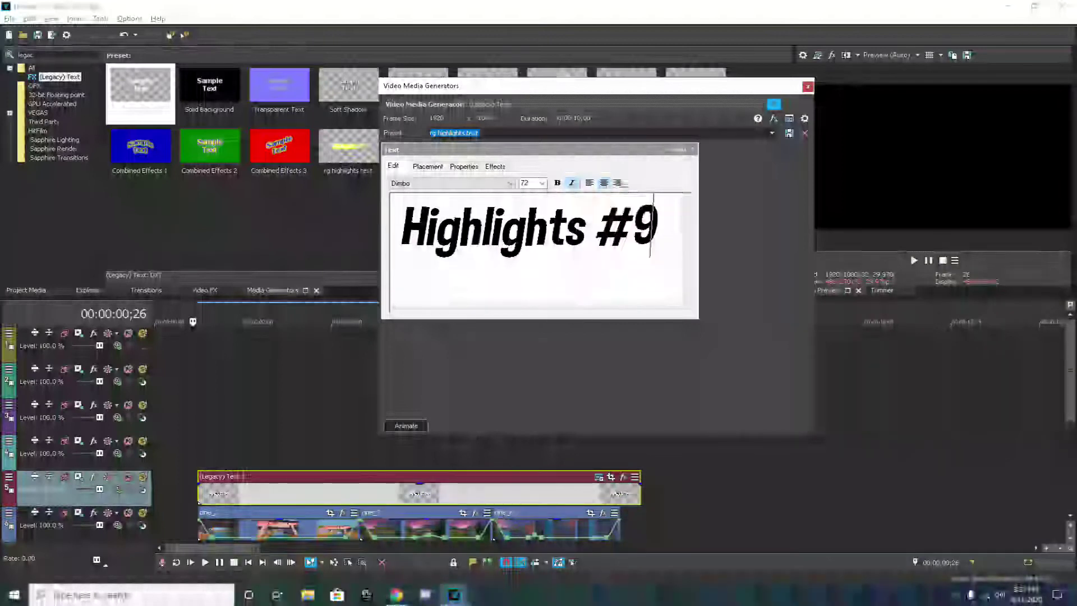
click(807, 87)
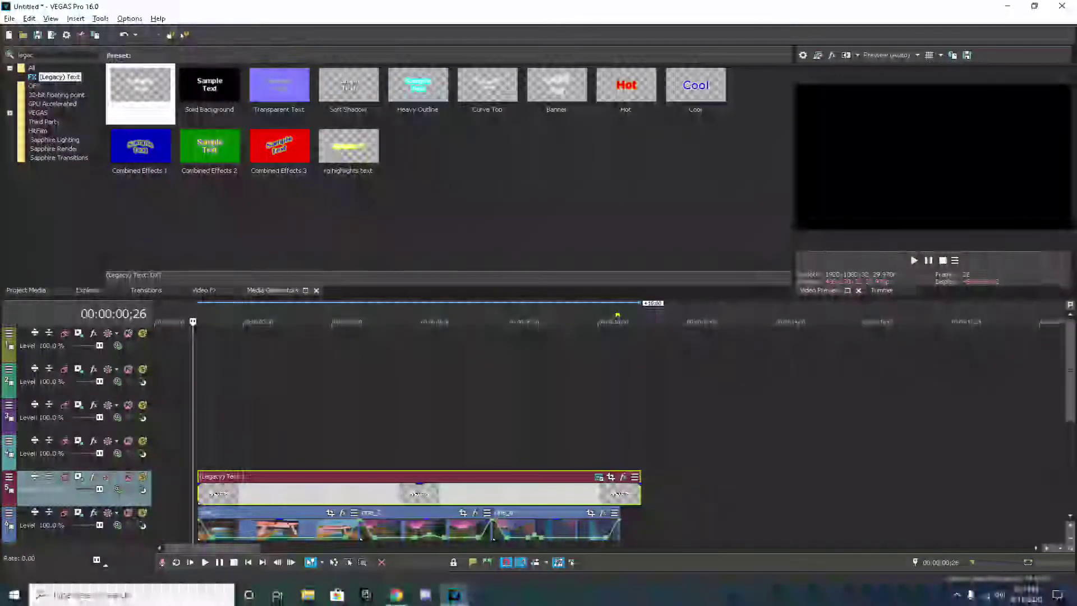
Play back the title over cine_2 and shorten it to end where cine_2 ends
click(190, 381)
key(space)
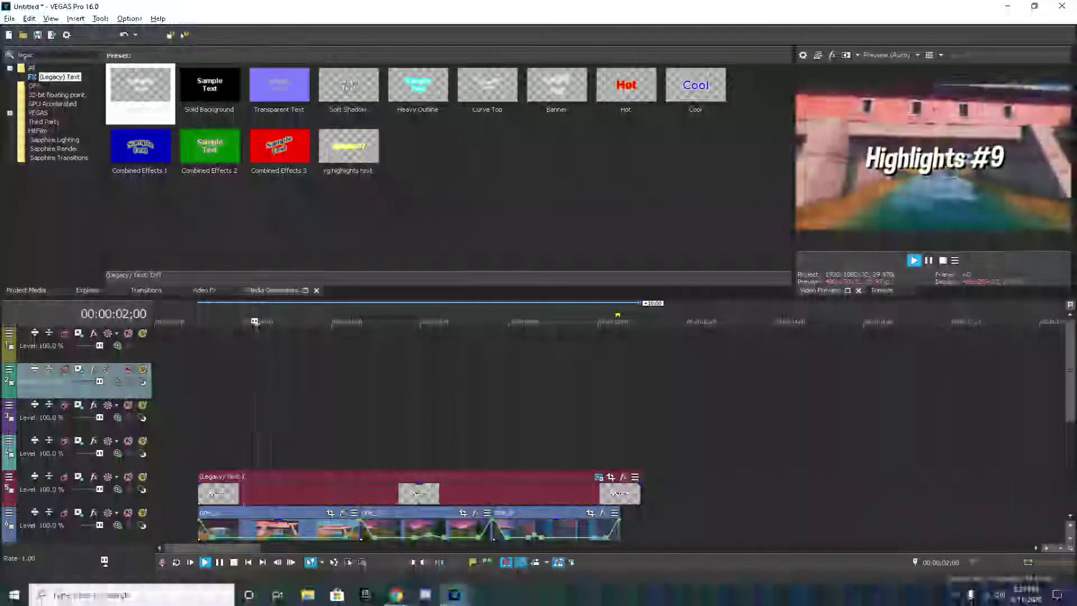
key(space)
drag(642, 486, 360, 483)
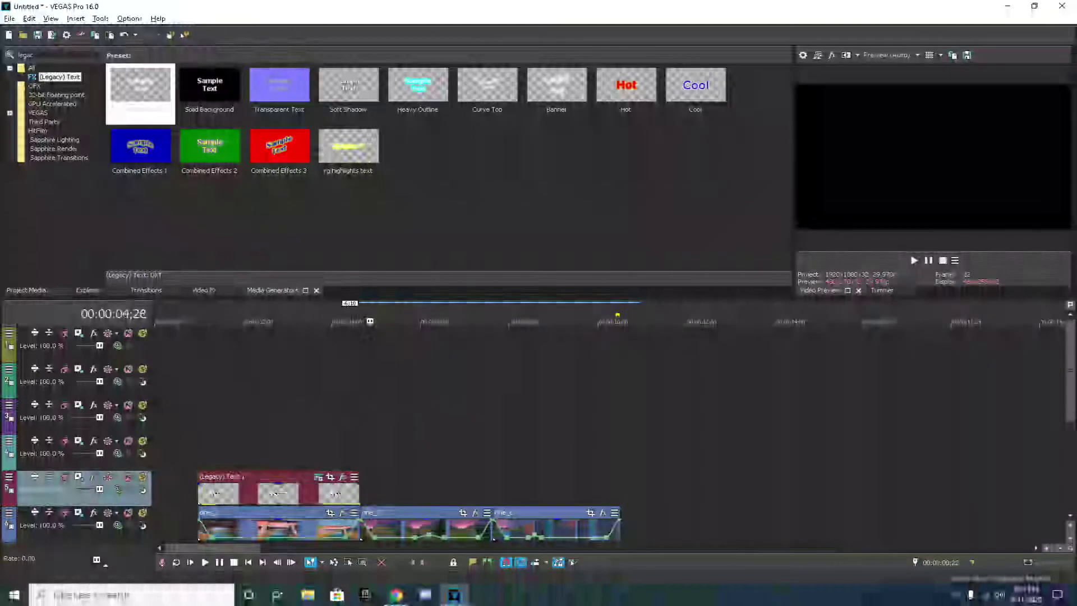
Paste a separate copy of the title directly after the first one and trim it to the end of cine_7
key(ctrl+v)
click(621, 248)
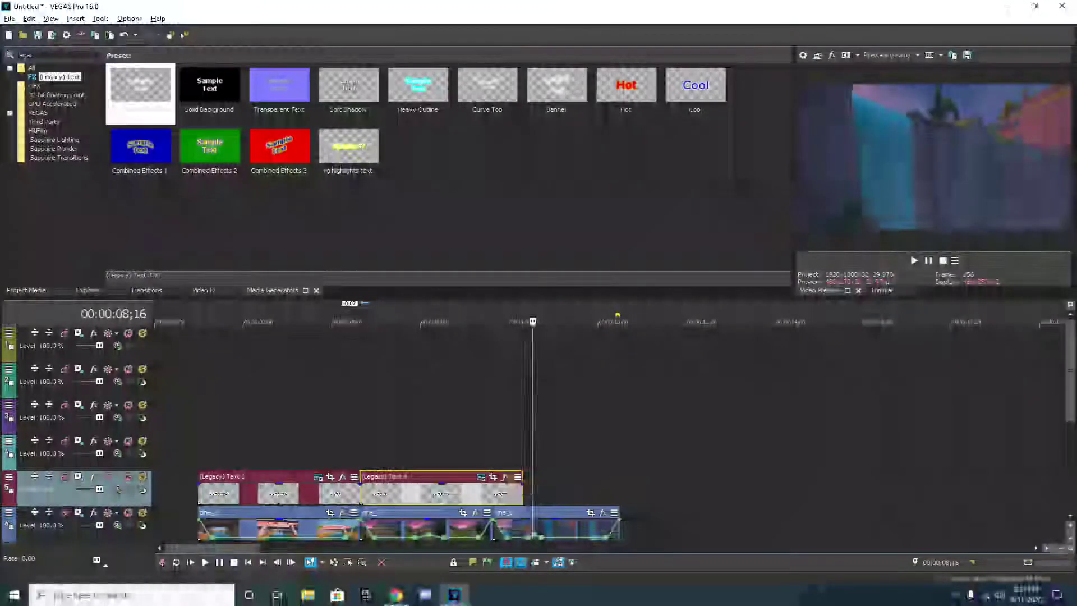
drag(522, 495, 493, 494)
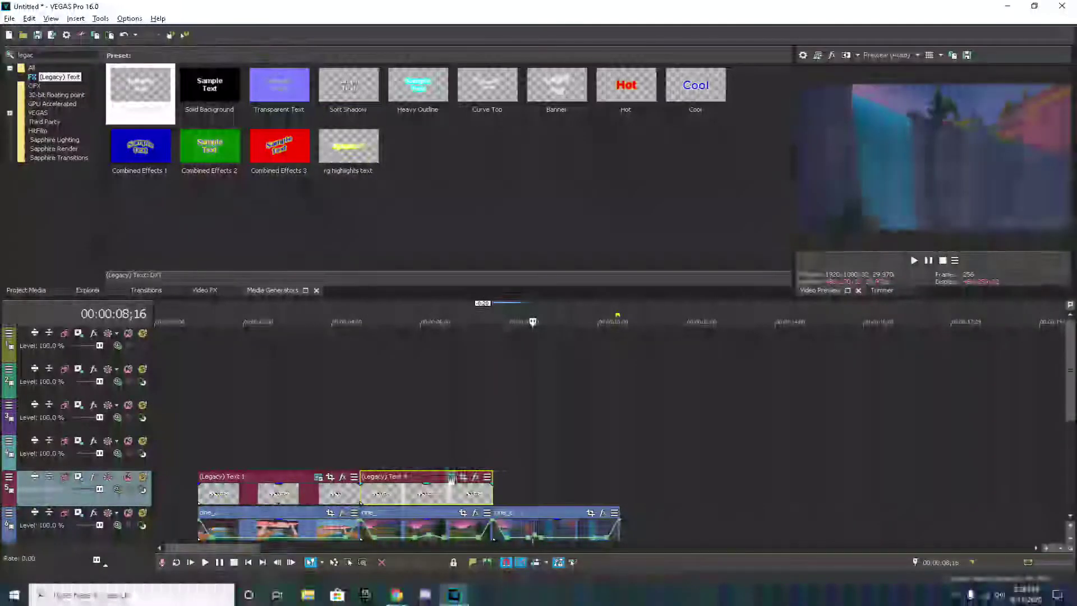
Replace the second title's text with "edited by" and the editor's name on a second line, previewing it at 00:00:05;06
click(452, 477)
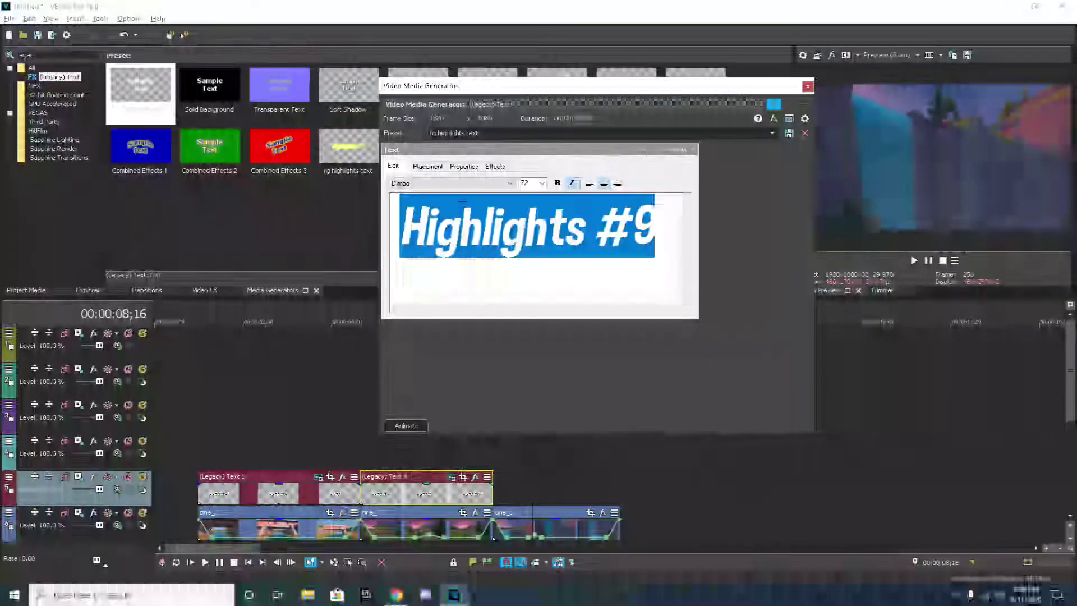
drag(694, 87, 731, 87)
click(385, 416)
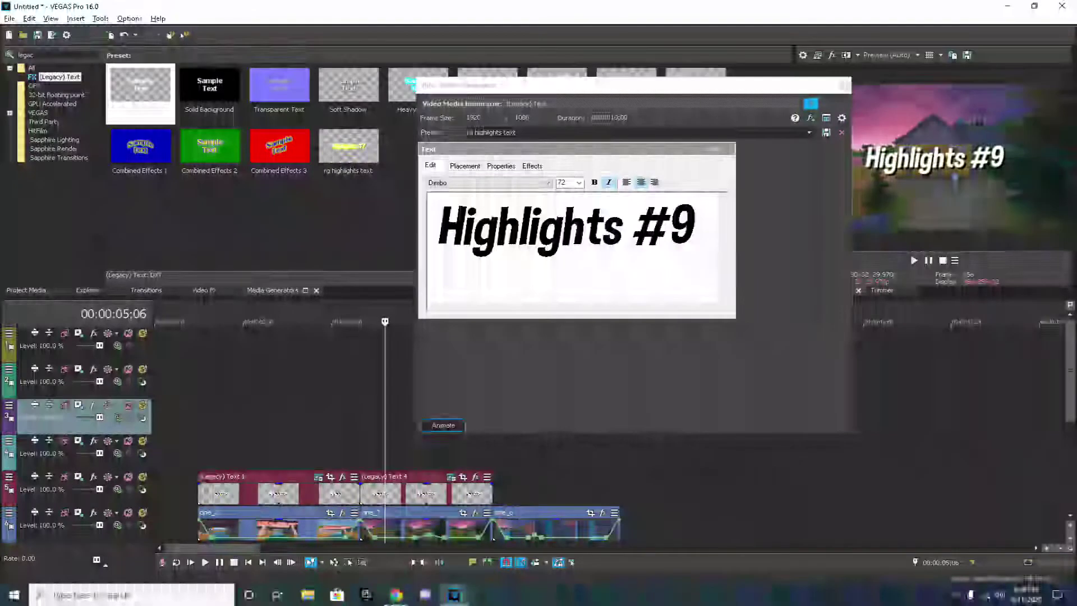
click(649, 219)
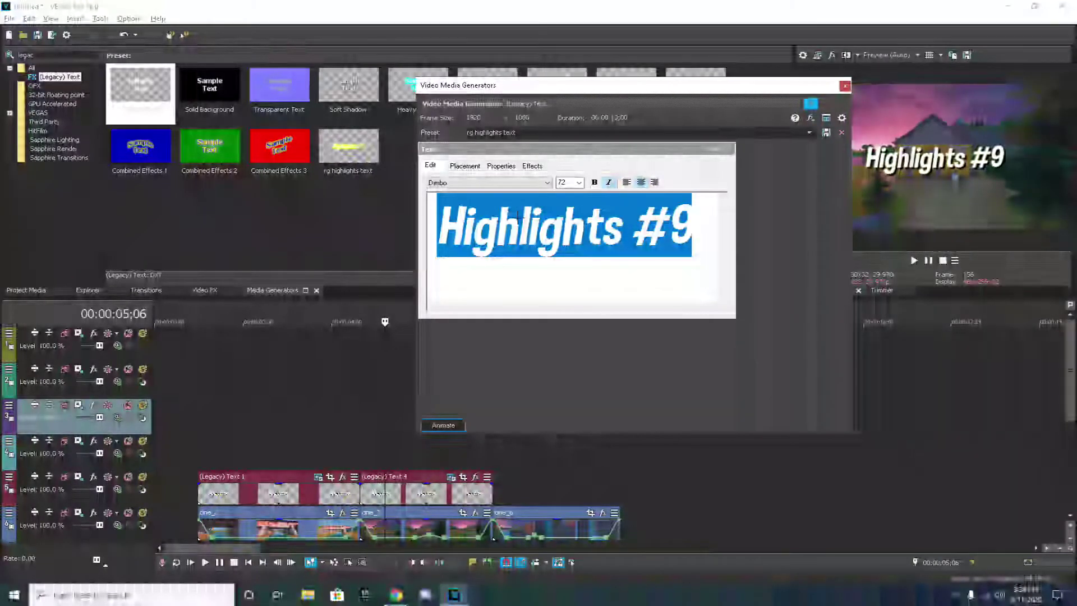
text(edit)
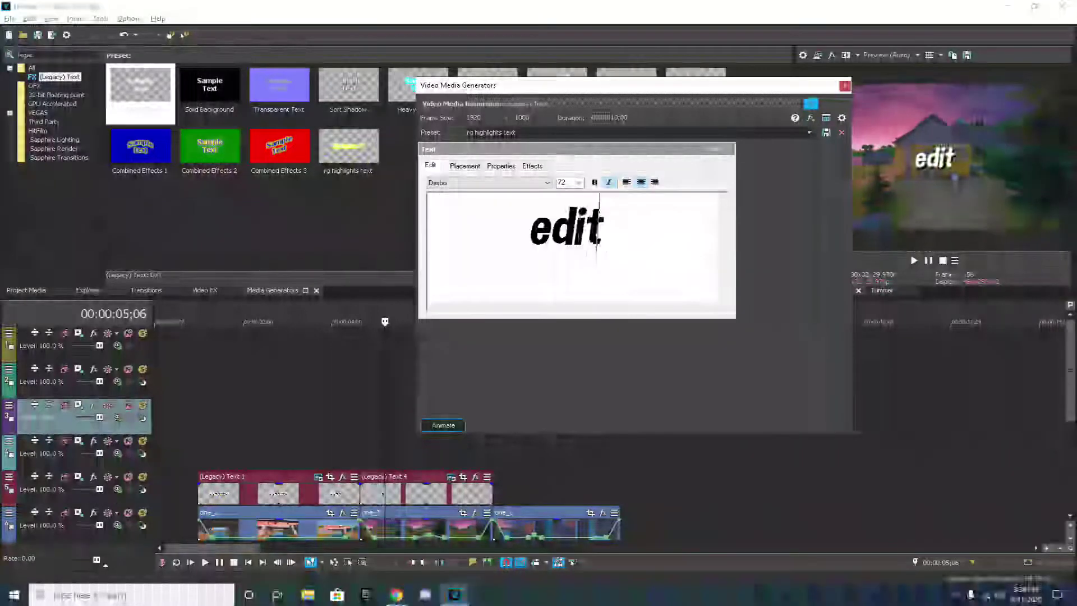
text(ed by)
key(Return)
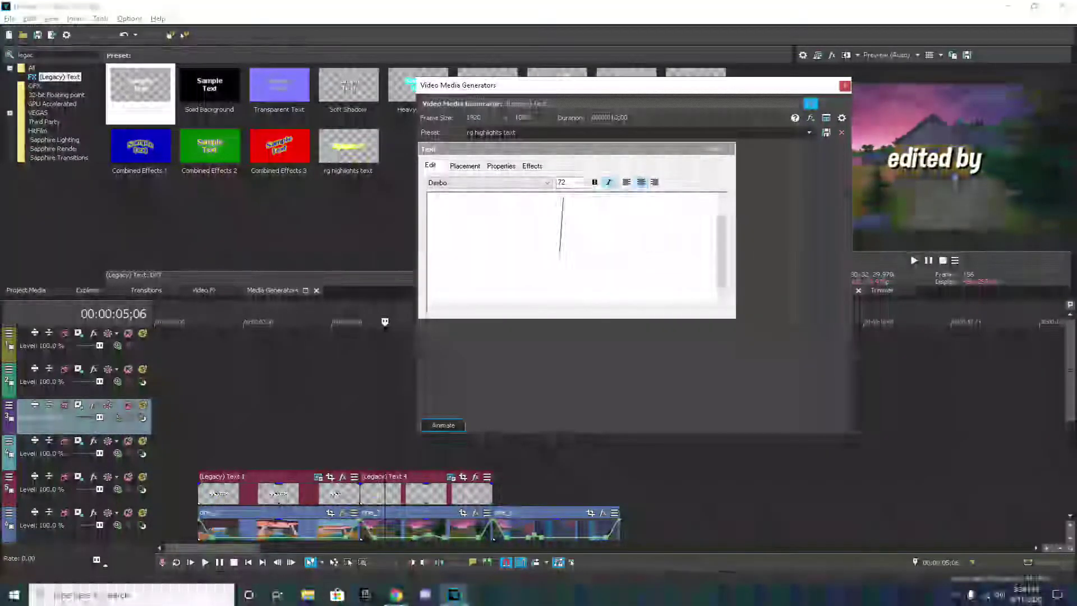
text(Spazzrr)
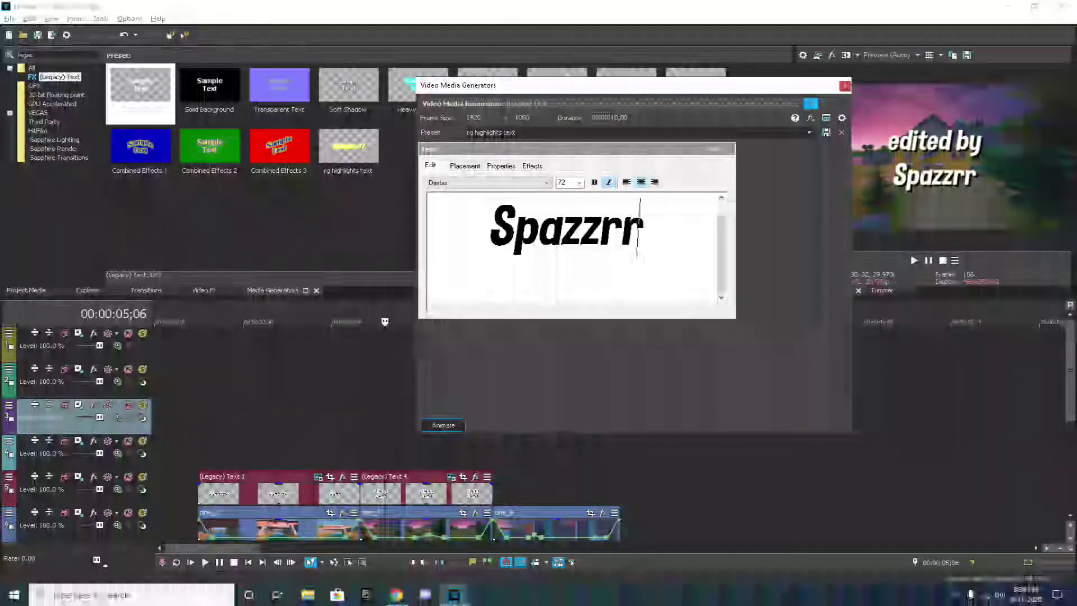
text(FN)
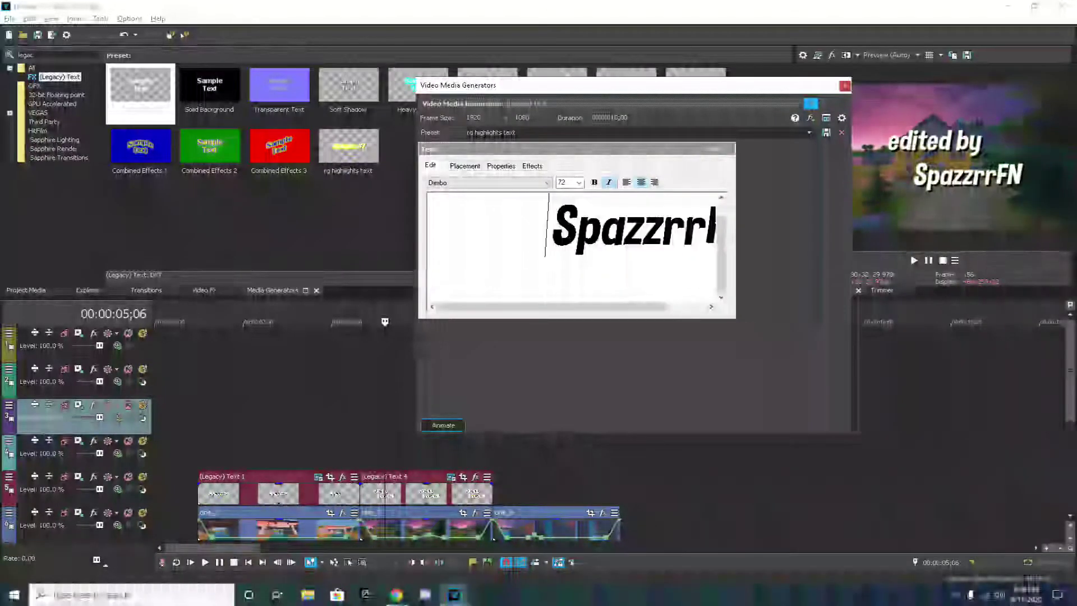
key(BackSpace)
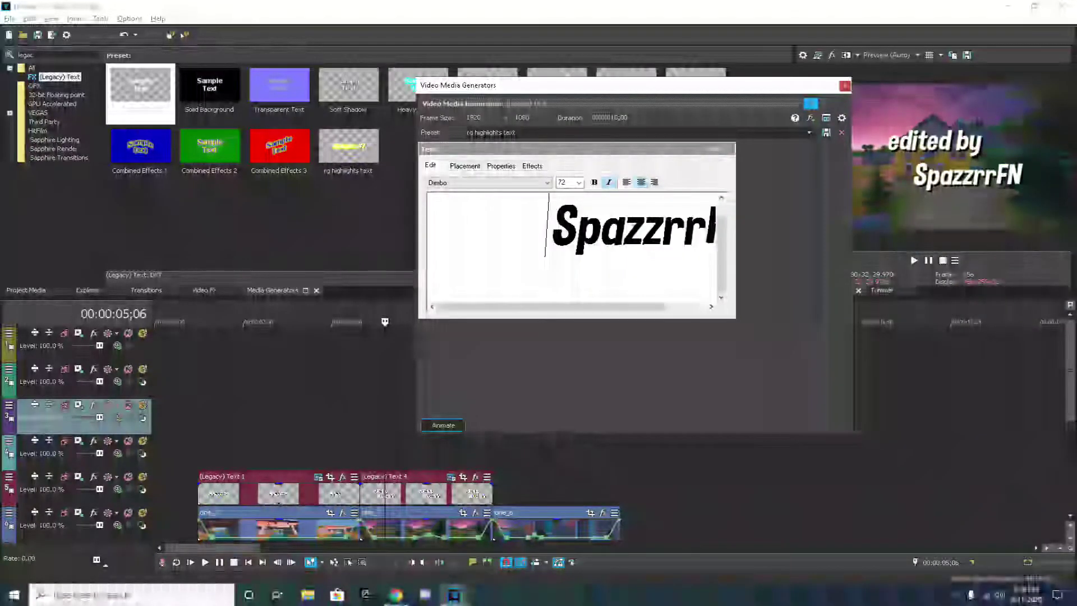
click(844, 85)
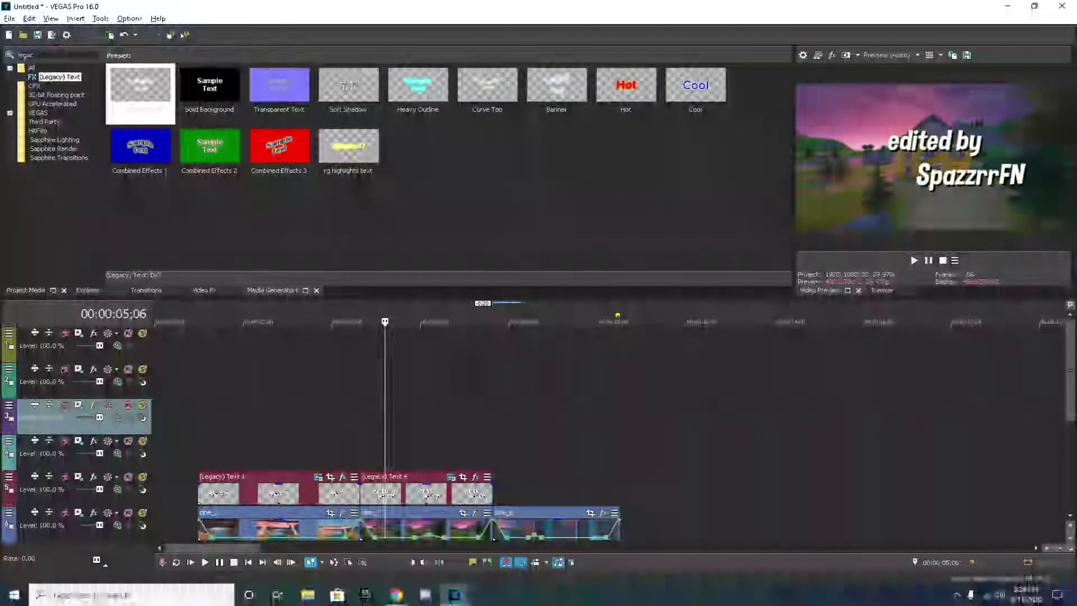
Add the 1024px-YouTube_social_dark_circle_(2017).svg image from the Downloads folder to the timeline above the titles
click(26, 291)
key(super+e)
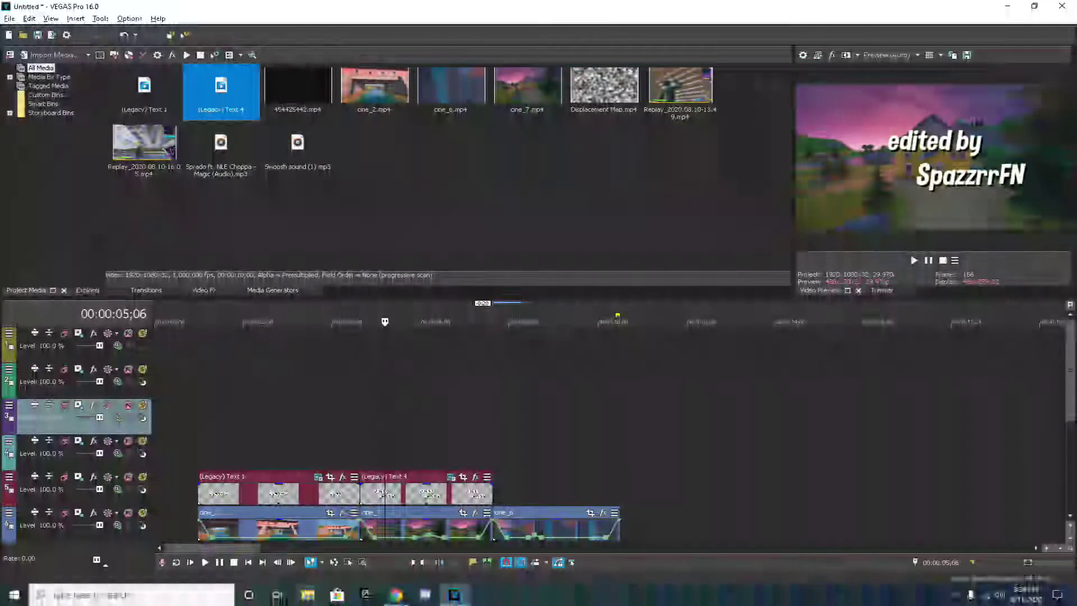
click(336, 295)
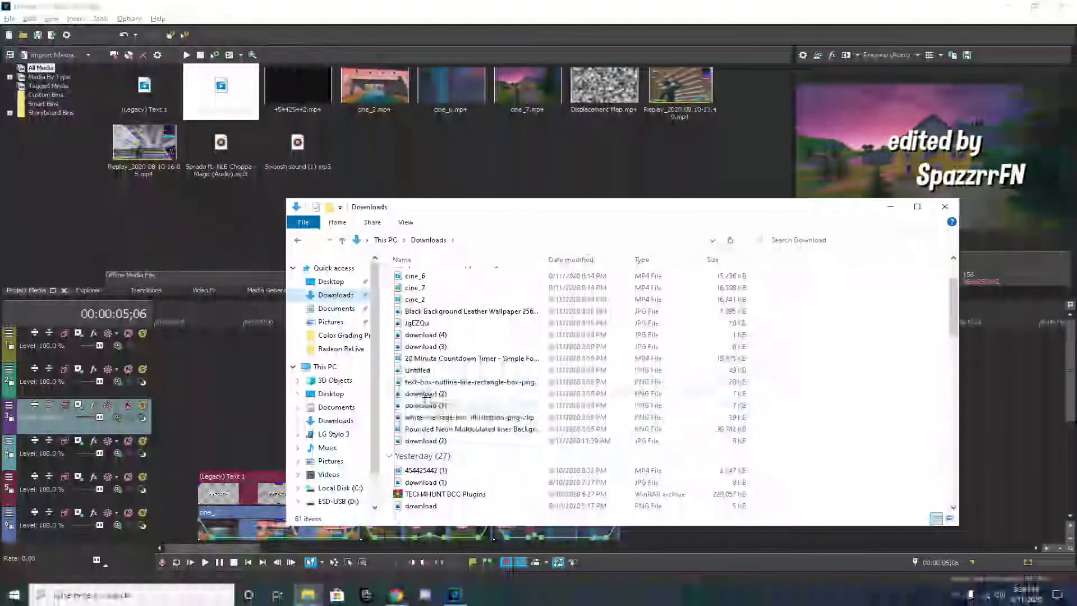
scroll(434, 432, down, 4)
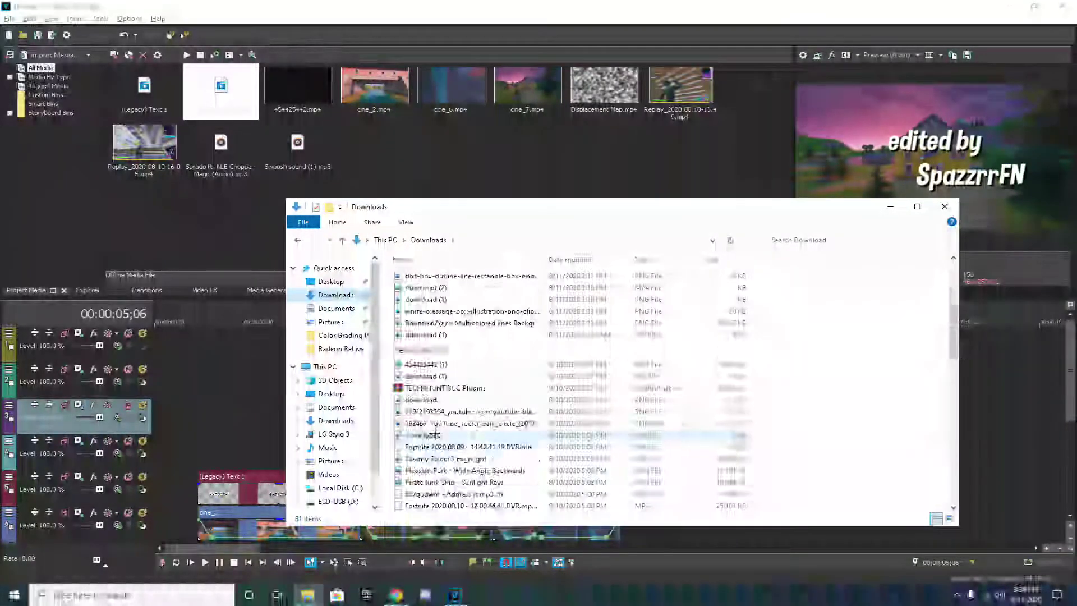
click(457, 388)
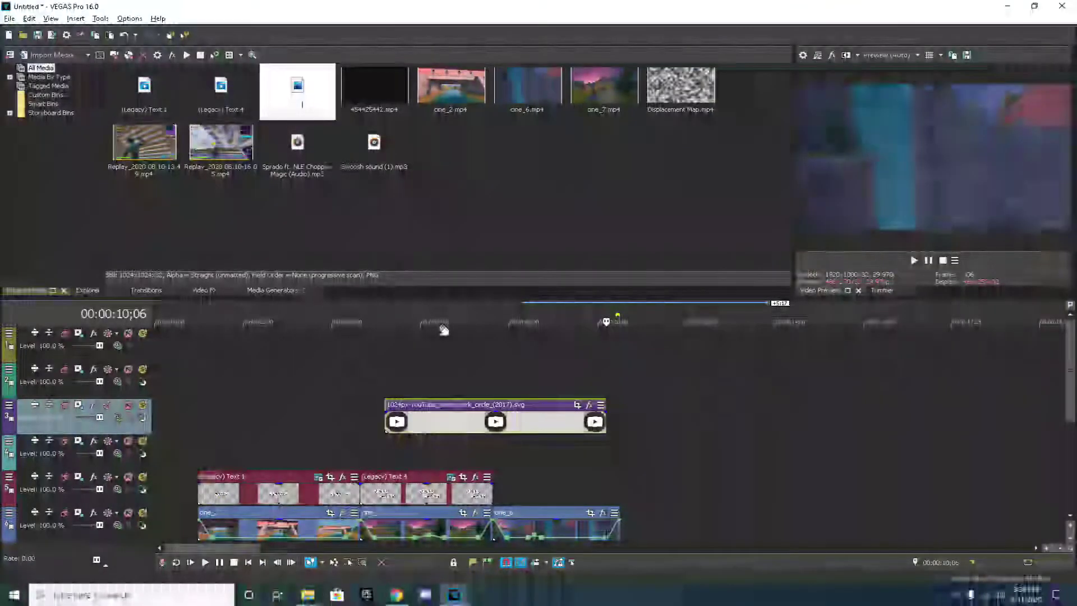
Move the YouTube logo image directly above the second title, aligned with its start, and trim it to the end of cine_7
click(435, 336)
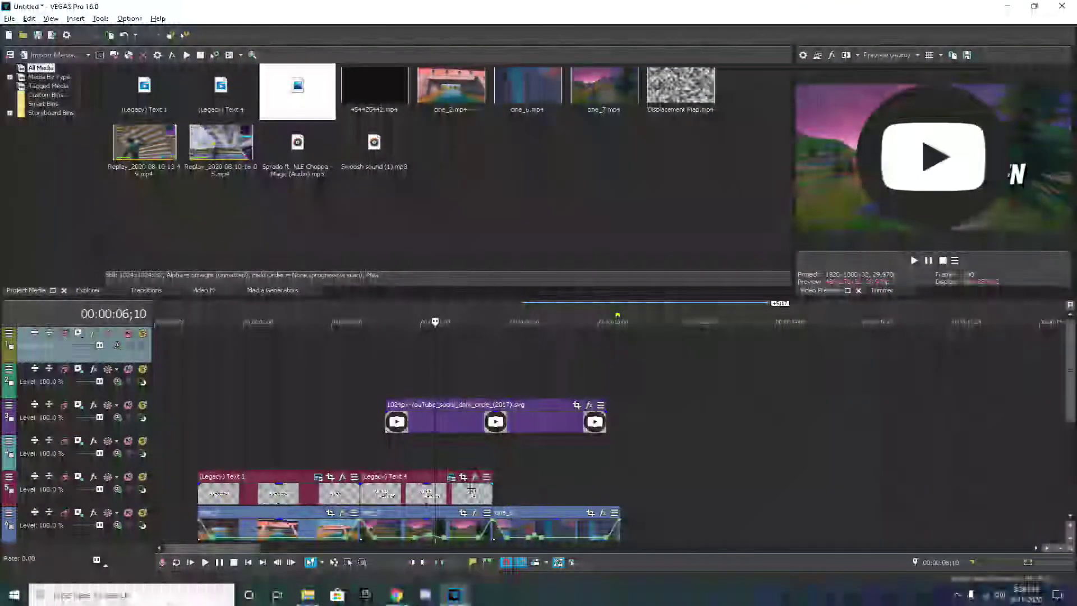
drag(465, 415, 439, 448)
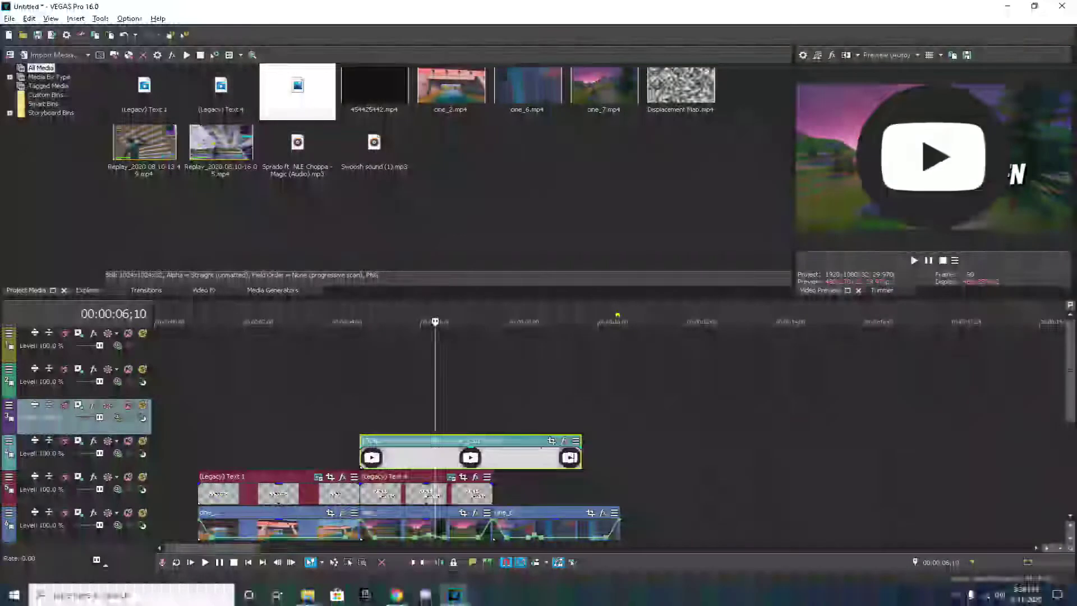
drag(566, 457, 492, 458)
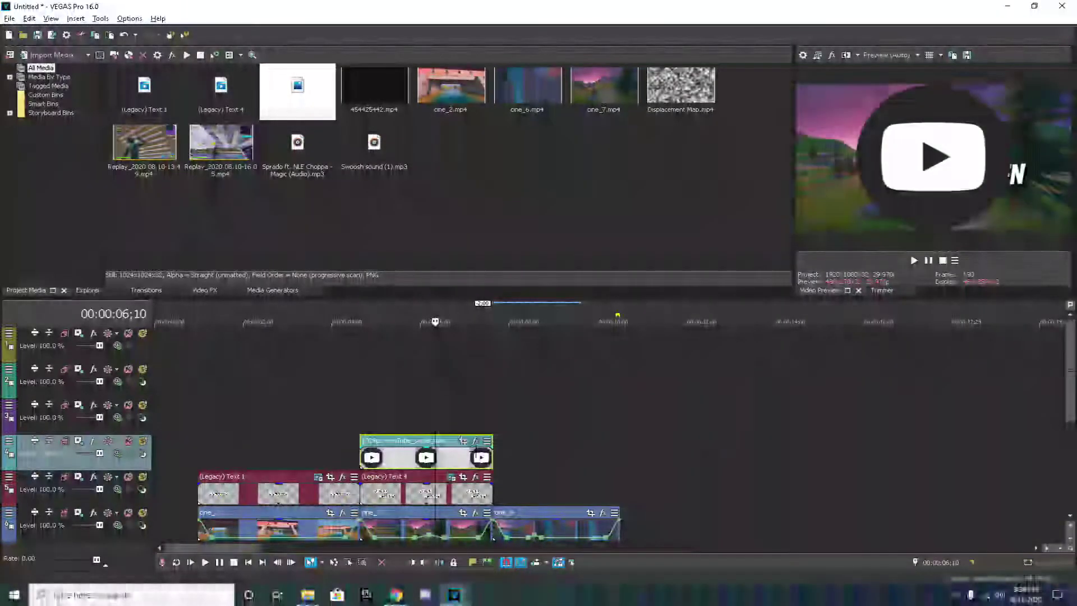
Shrink the YouTube logo with Event Pan/Crop and position it just before the editor's name on the title's second line
scroll(465, 448, up, 3)
click(745, 440)
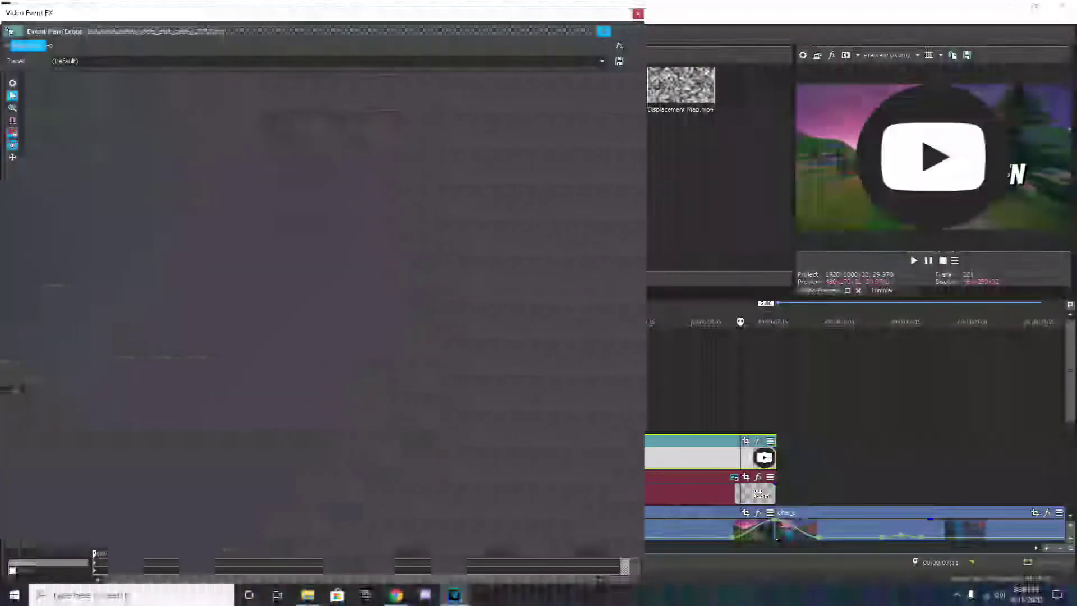
scroll(240, 336, down, 5)
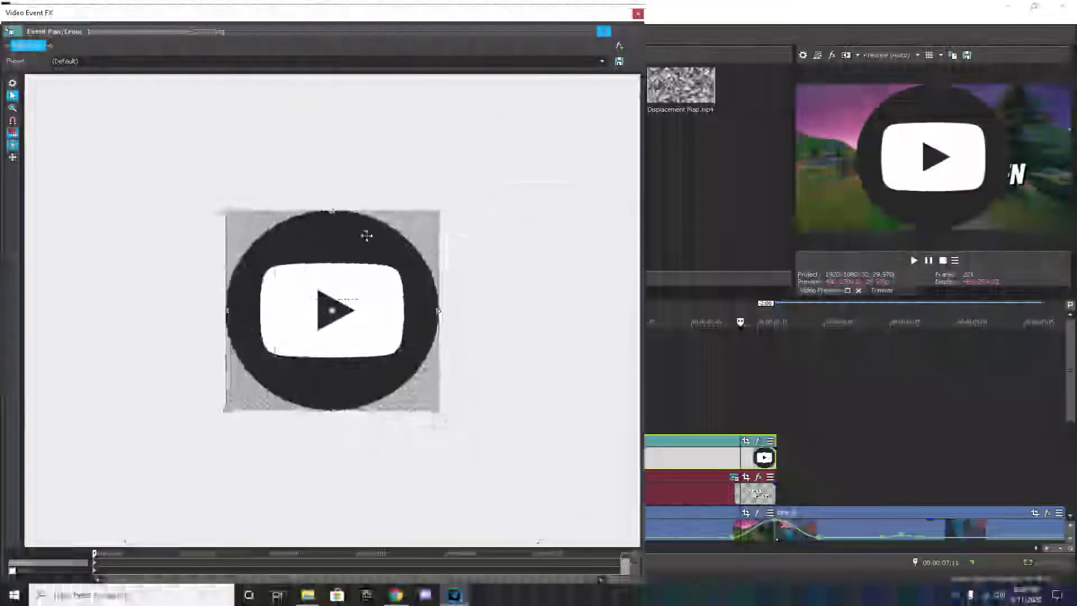
drag(439, 210, 523, 119)
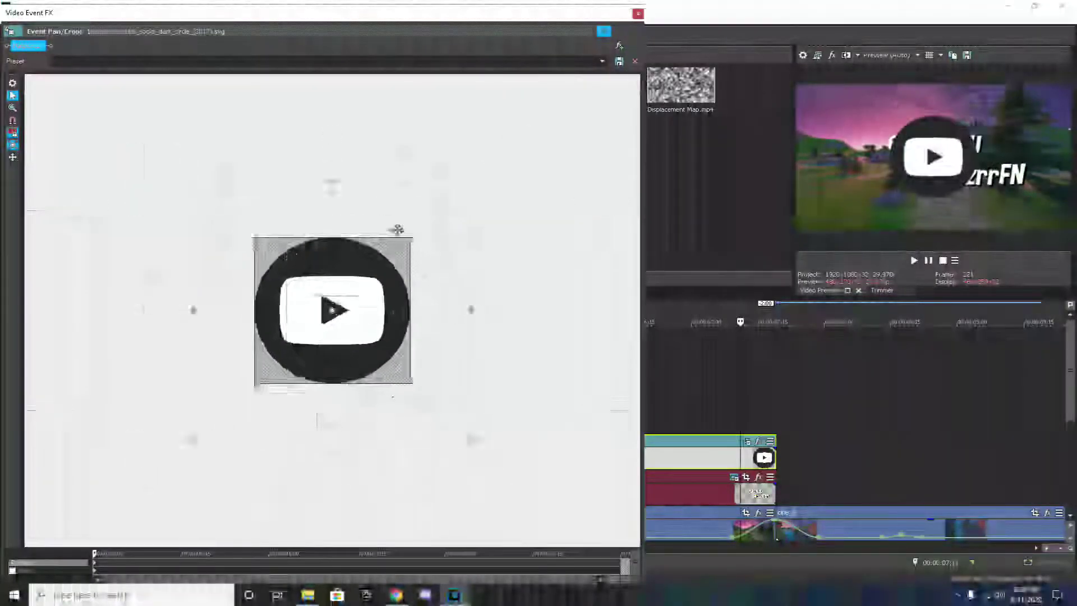
drag(471, 180, 542, 113)
scroll(451, 187, down, 1)
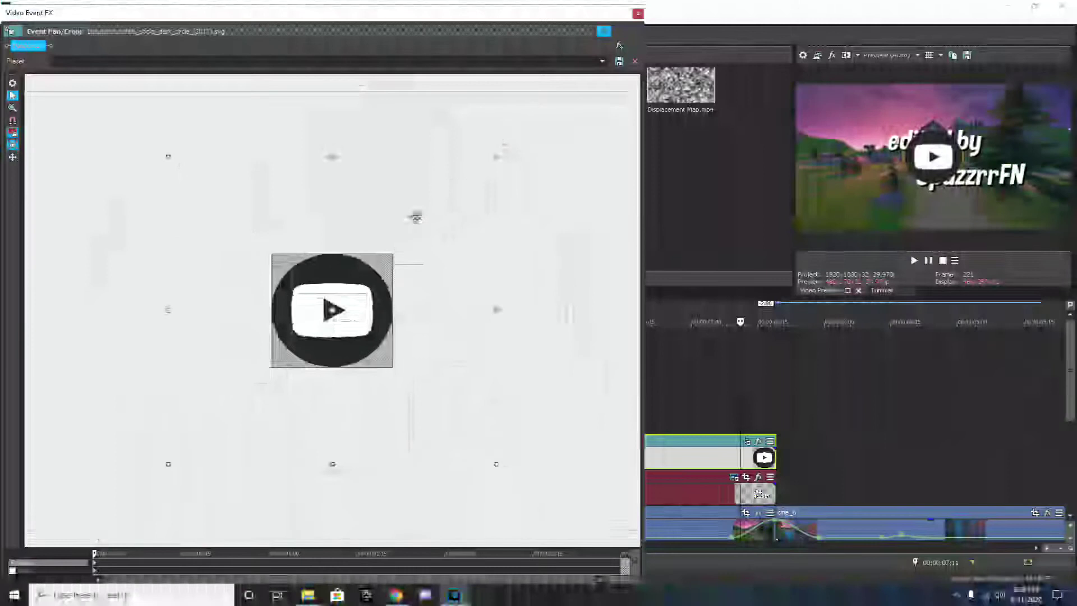
drag(392, 260, 463, 209)
drag(569, 103, 619, 58)
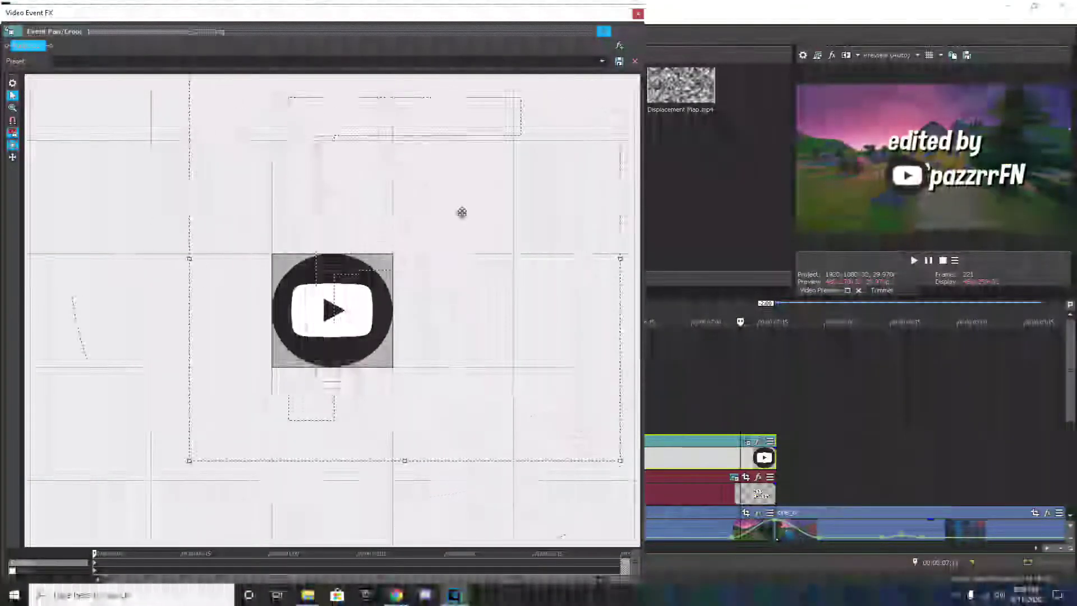
scroll(461, 212, down, 2)
drag(513, 151, 528, 136)
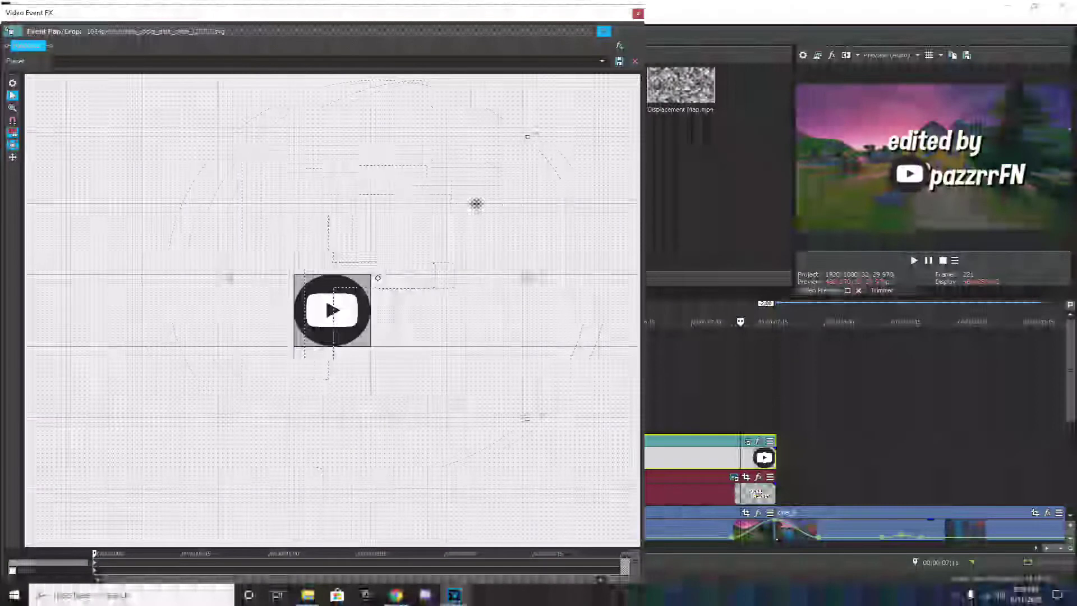
drag(475, 204, 511, 201)
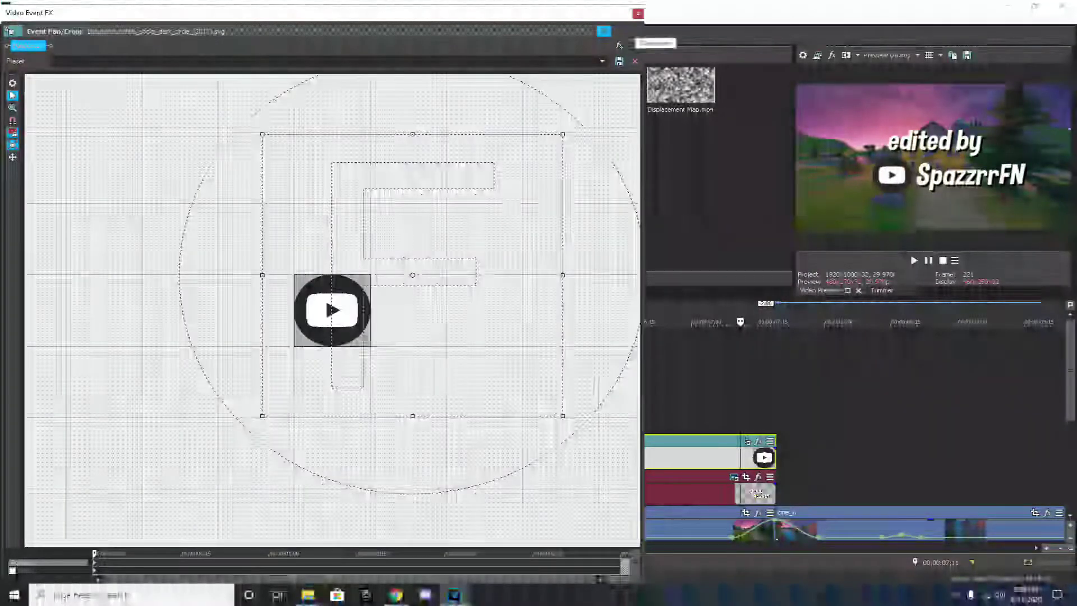
click(637, 13)
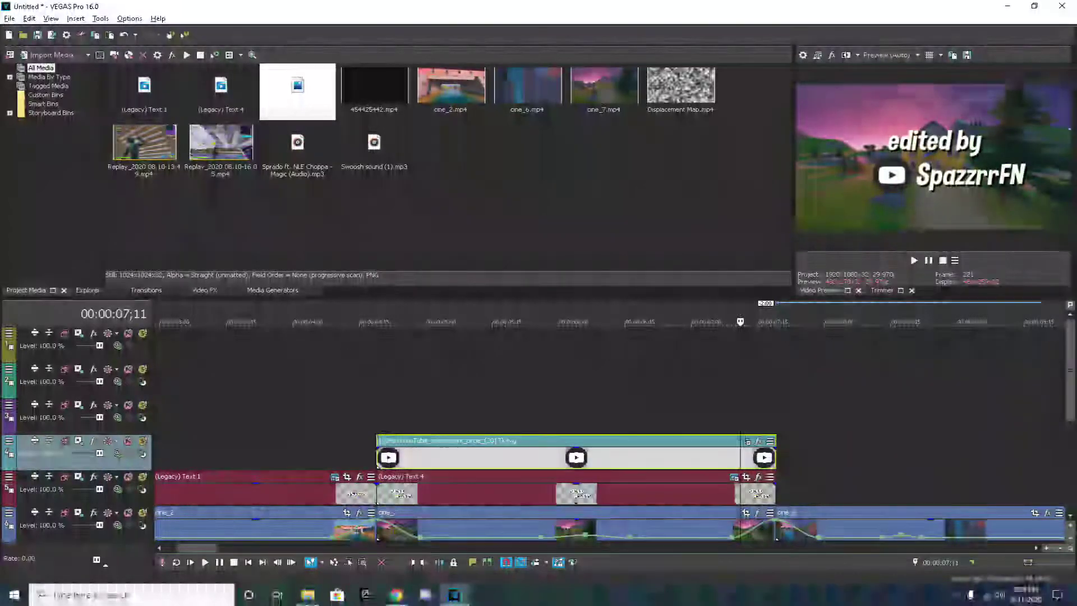
Check the logo and second title at several points from the start to just past the end of cine_7
click(404, 416)
key(Right)
key(Right)
key(Right)
key(Right)
click(576, 416)
click(704, 381)
click(788, 415)
click(767, 382)
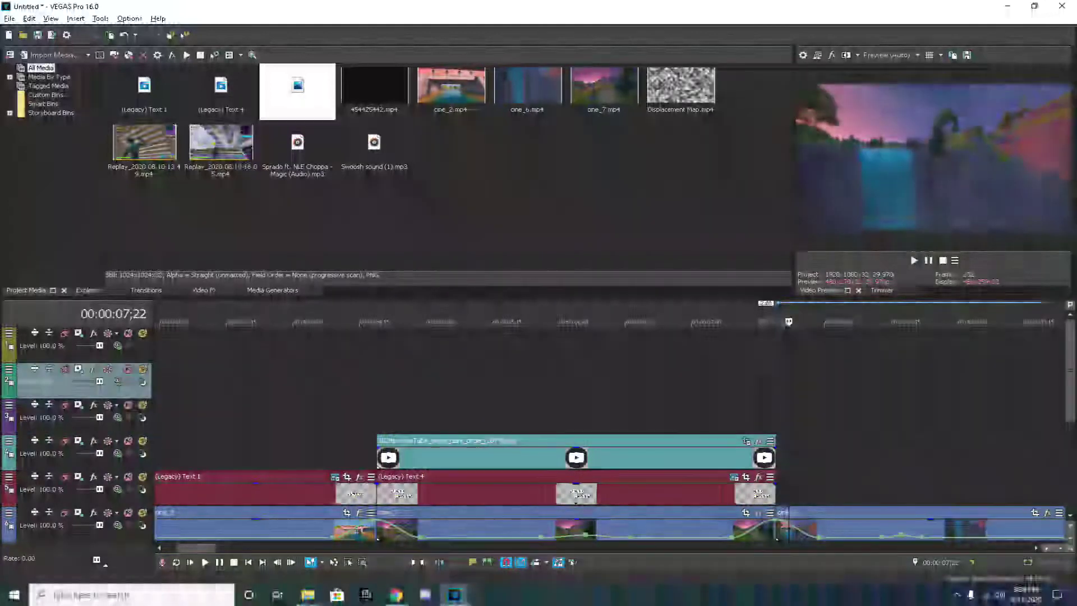
Add a default Legacy Text title over the start of cine_6 at 00:00:07;19, directly after the second title
key(Right)
key(Right)
key(Right)
key(Right)
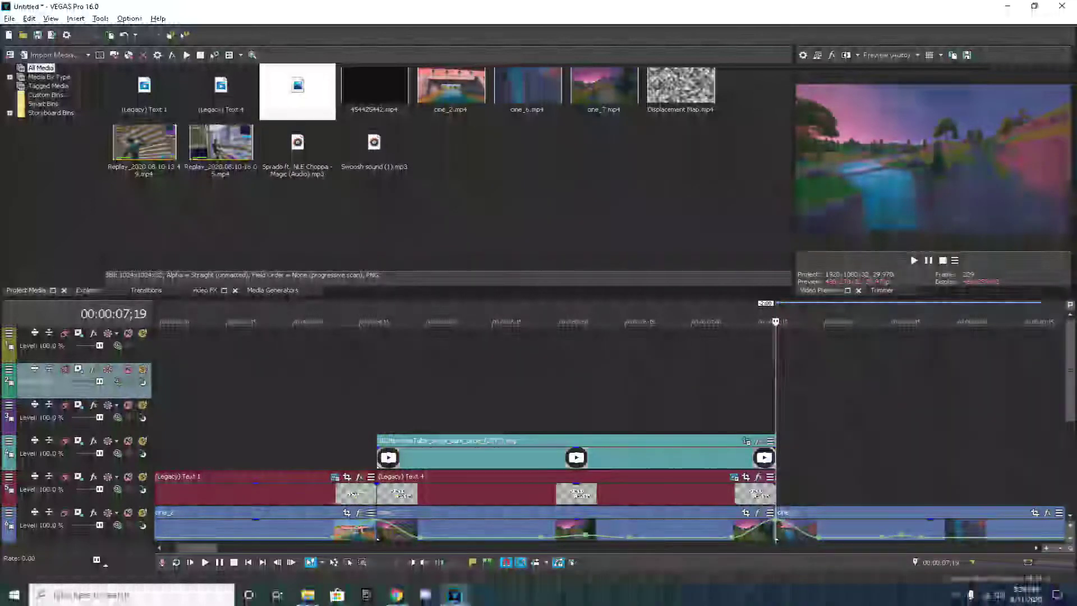
click(273, 291)
drag(140, 88, 782, 478)
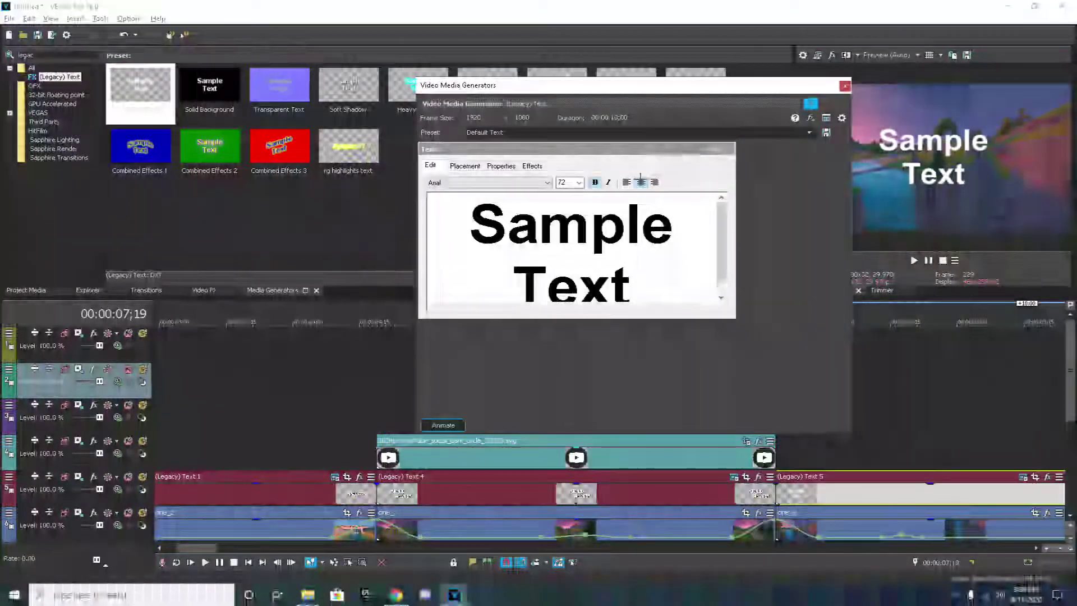
Apply the "rg highlights text" preset to the third title and replace its text with "enjoy"
click(808, 132)
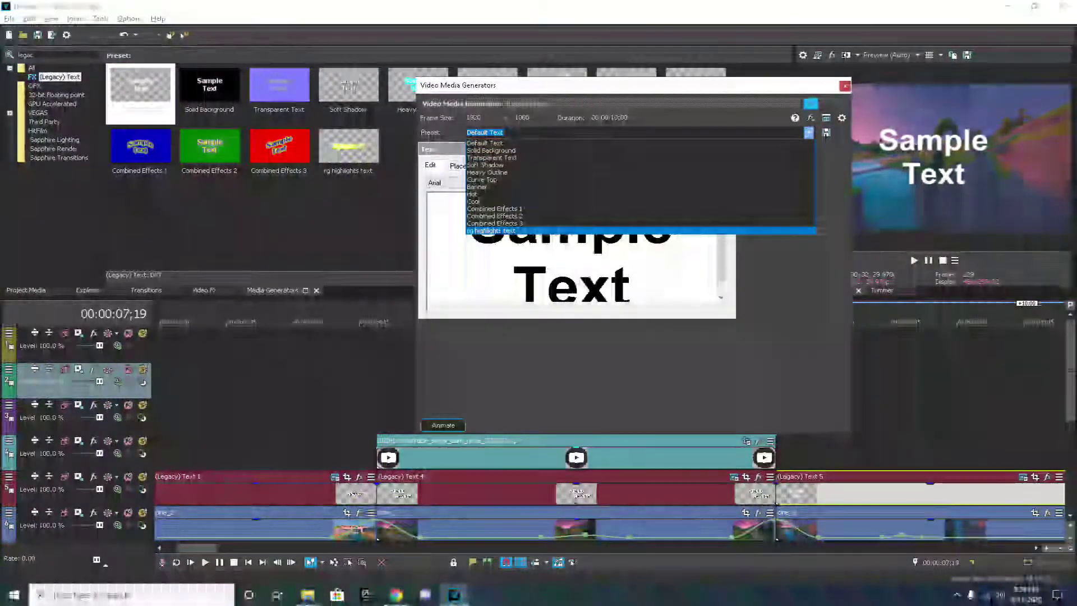
click(634, 230)
drag(701, 234, 435, 237)
text(enjoy)
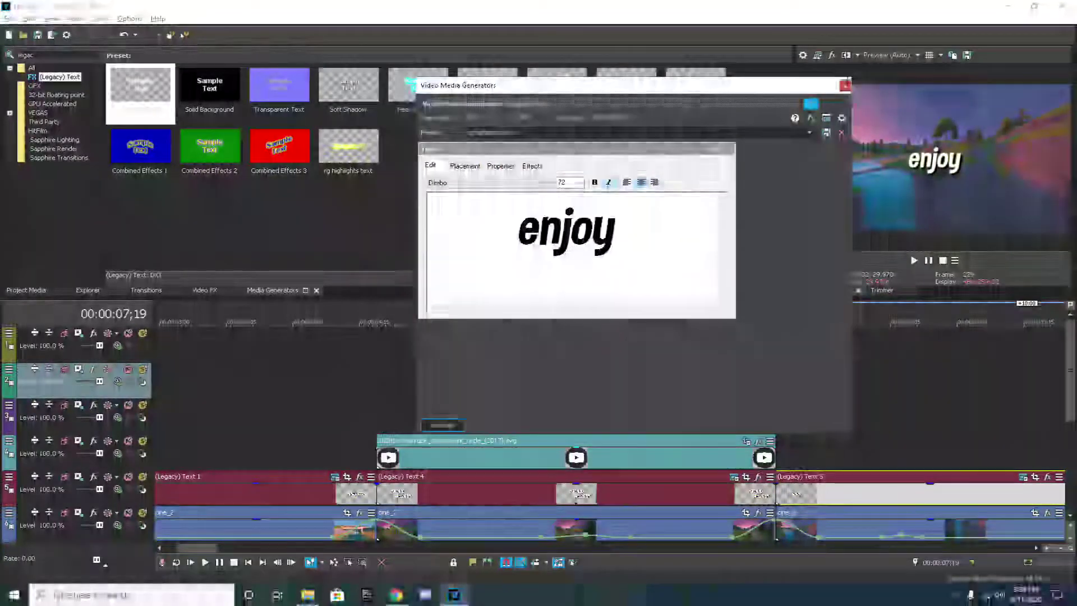
click(845, 86)
Trim the "enjoy" title so it ends where cine_6 ends
scroll(919, 473, down, 3)
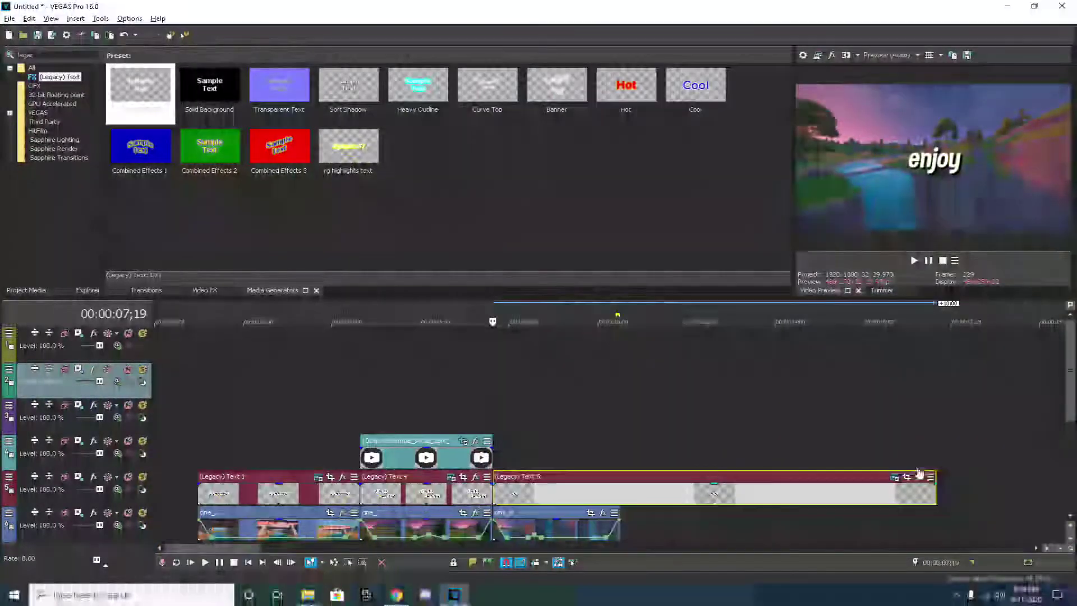
drag(937, 488, 737, 488)
drag(689, 497, 620, 497)
click(924, 496)
Fade the first title in and out and add a fade-in to the second title, each about half a second long
scroll(620, 497, up, 1)
drag(241, 548, 196, 548)
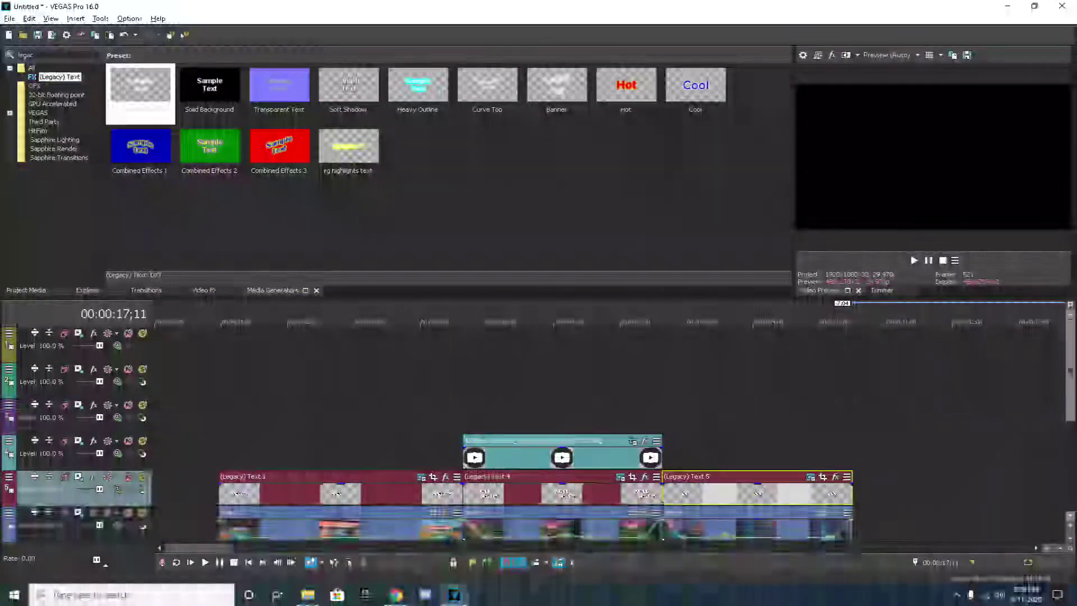
scroll(586, 417, down, 1)
scroll(586, 417, up, 1)
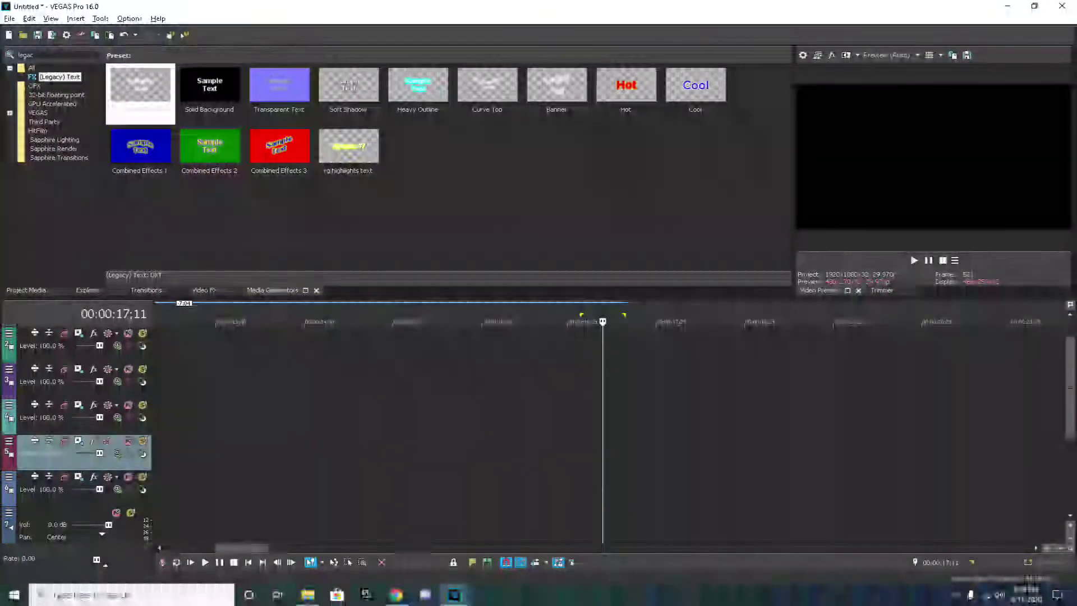
drag(241, 548, 188, 548)
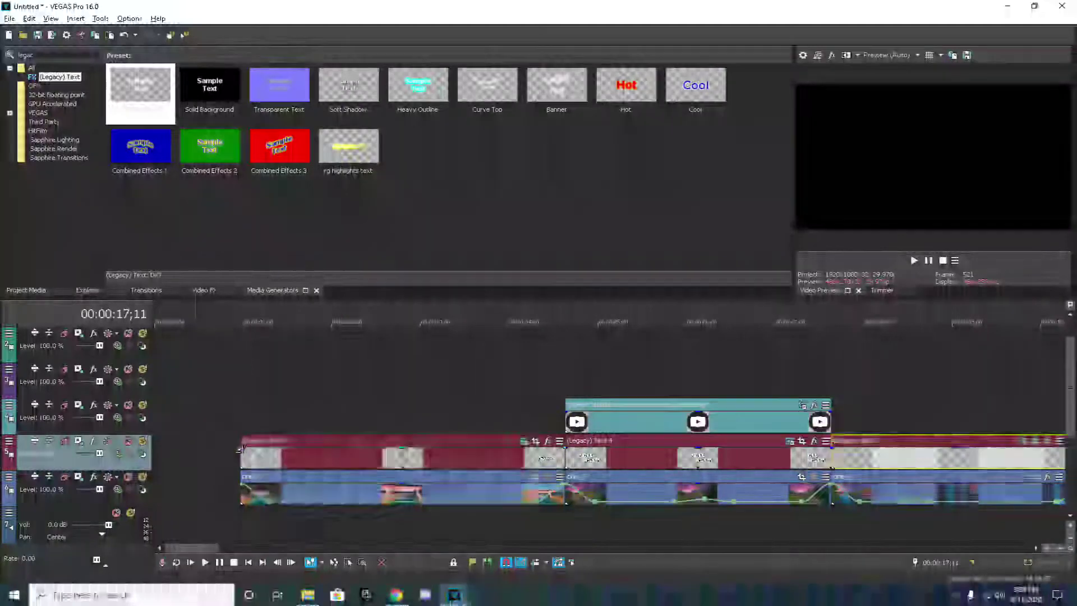
click(243, 449)
drag(247, 449, 281, 448)
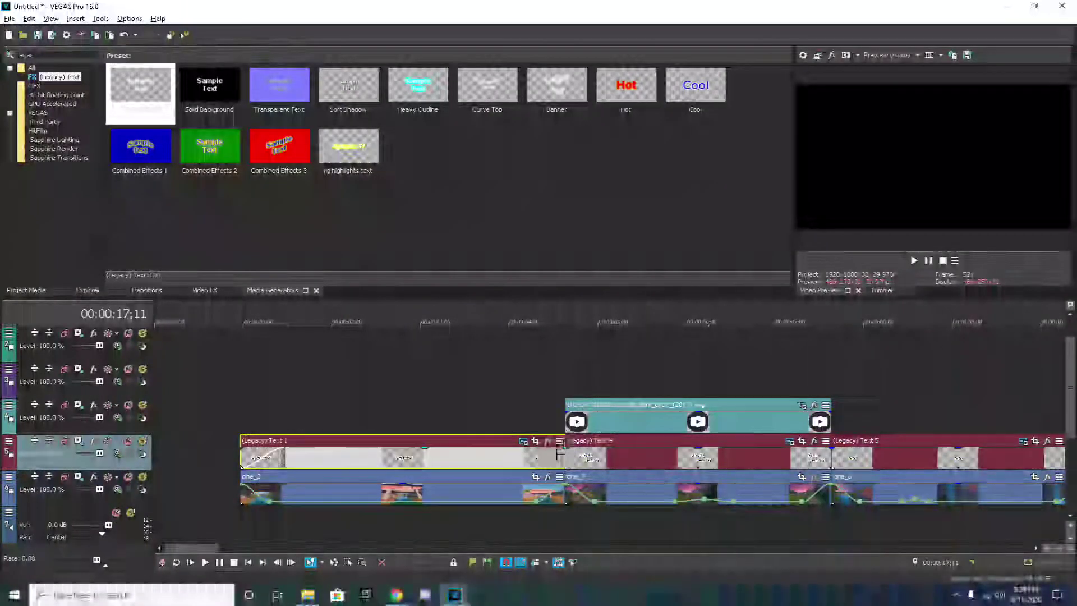
drag(563, 448, 608, 448)
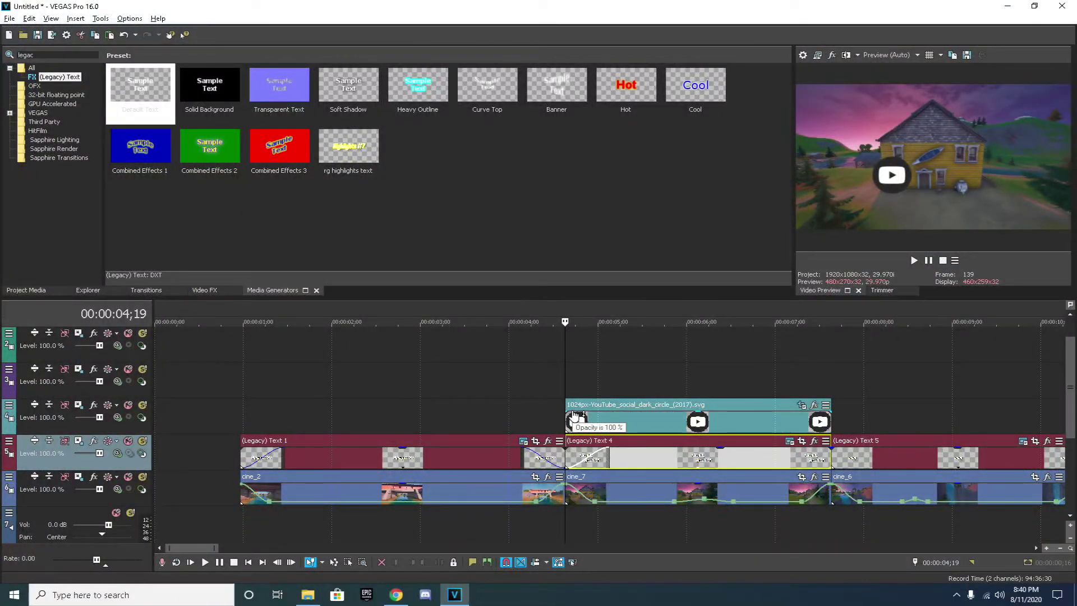
Add fades of about half a second to both ends of the YouTube logo and third title, and to the second title's end
drag(569, 417, 609, 421)
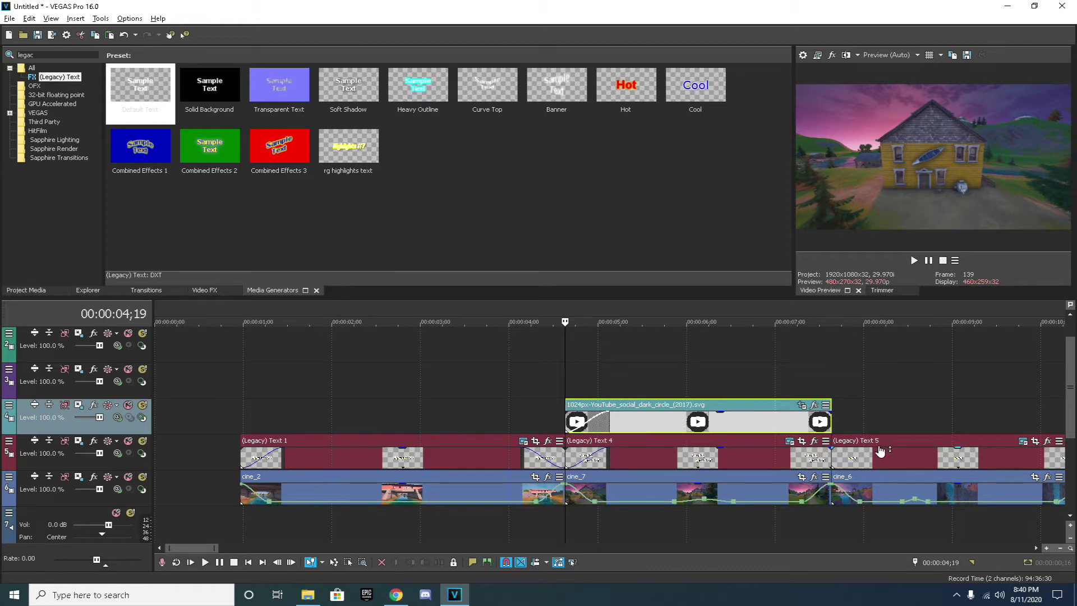
drag(835, 414, 788, 414)
drag(829, 451, 873, 453)
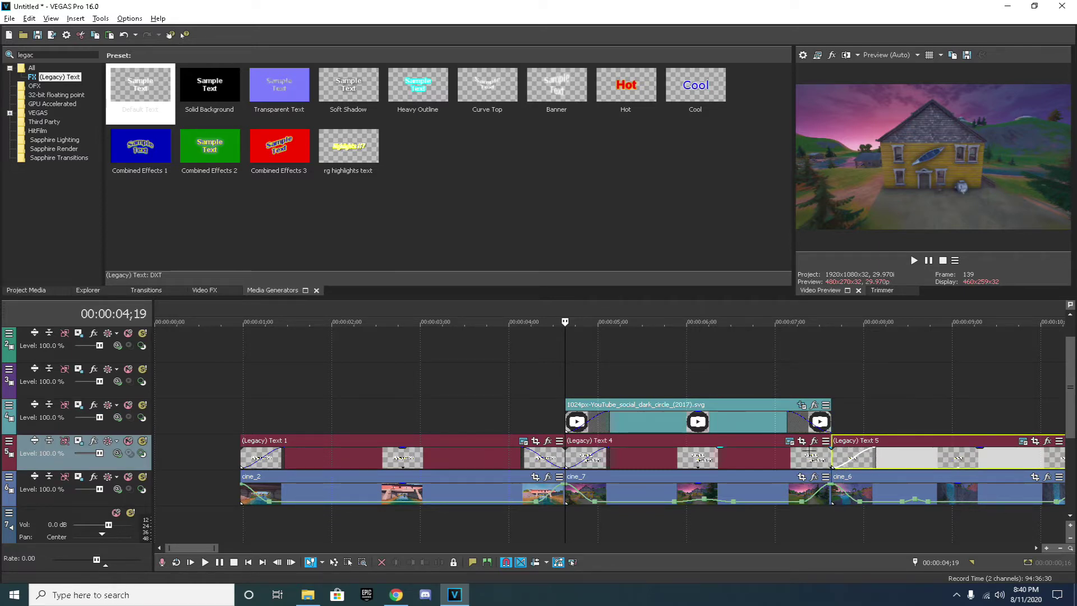
click(829, 452)
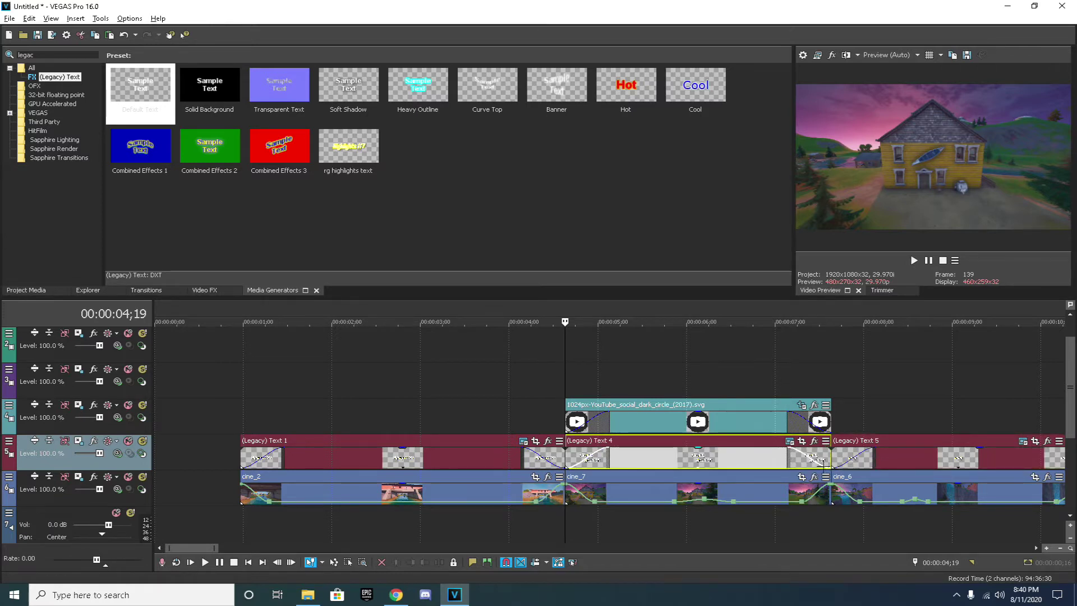
drag(187, 547, 197, 548)
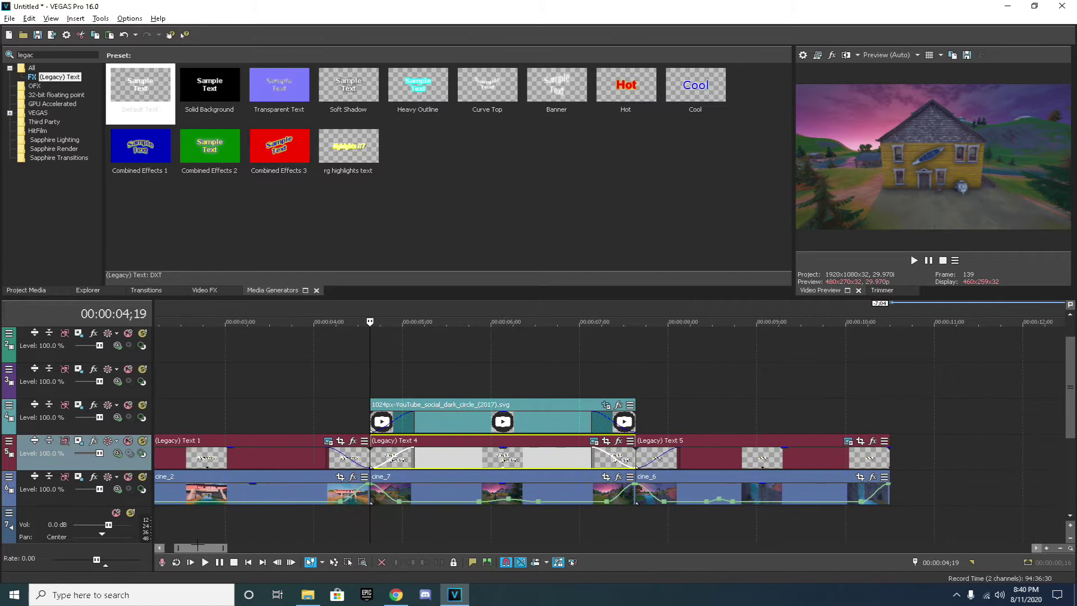
drag(887, 448, 843, 453)
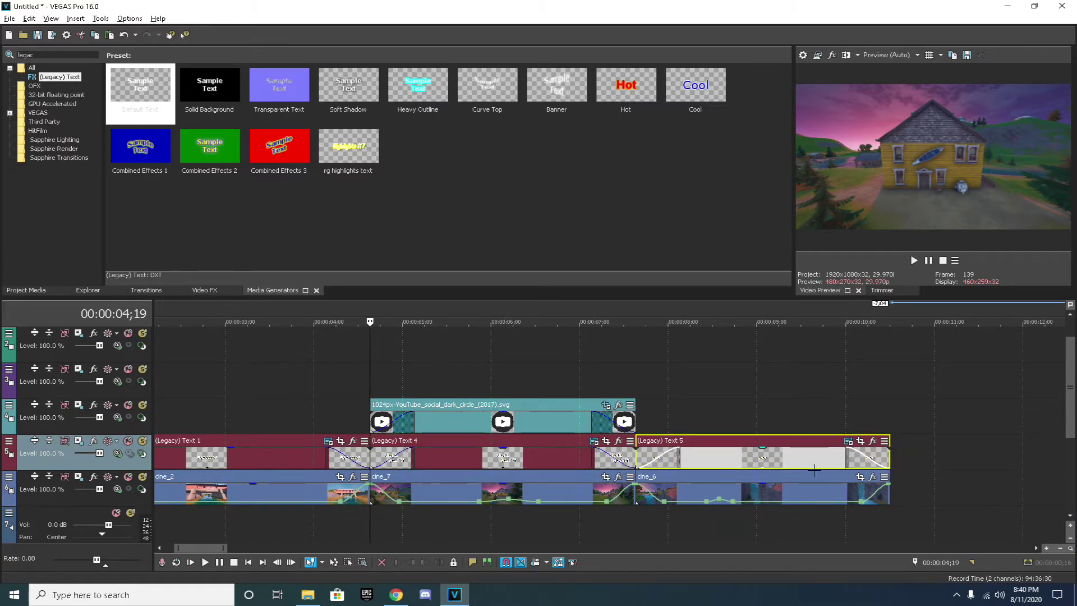
Apply the 3D Blinds transition with the Spin preset to the first title's fade-in, keeping its default settings
double_click(202, 547)
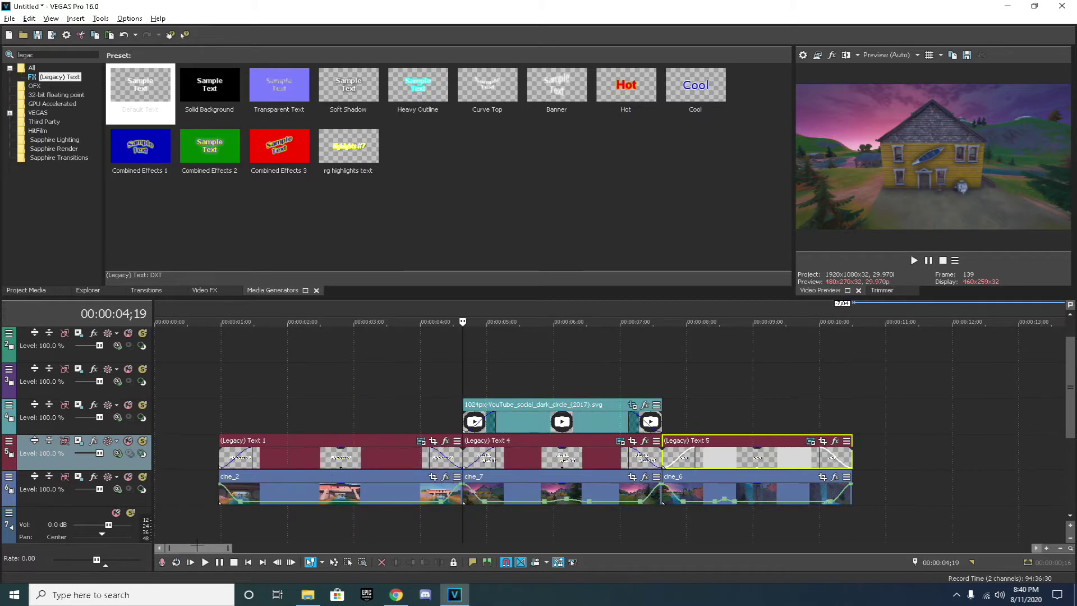
click(159, 290)
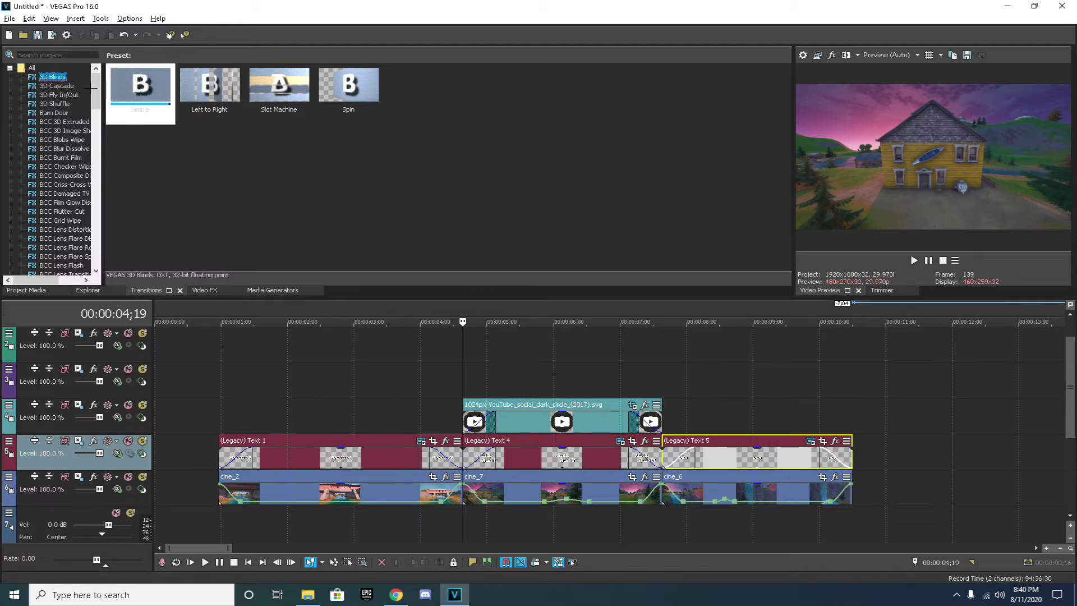
drag(357, 110, 237, 457)
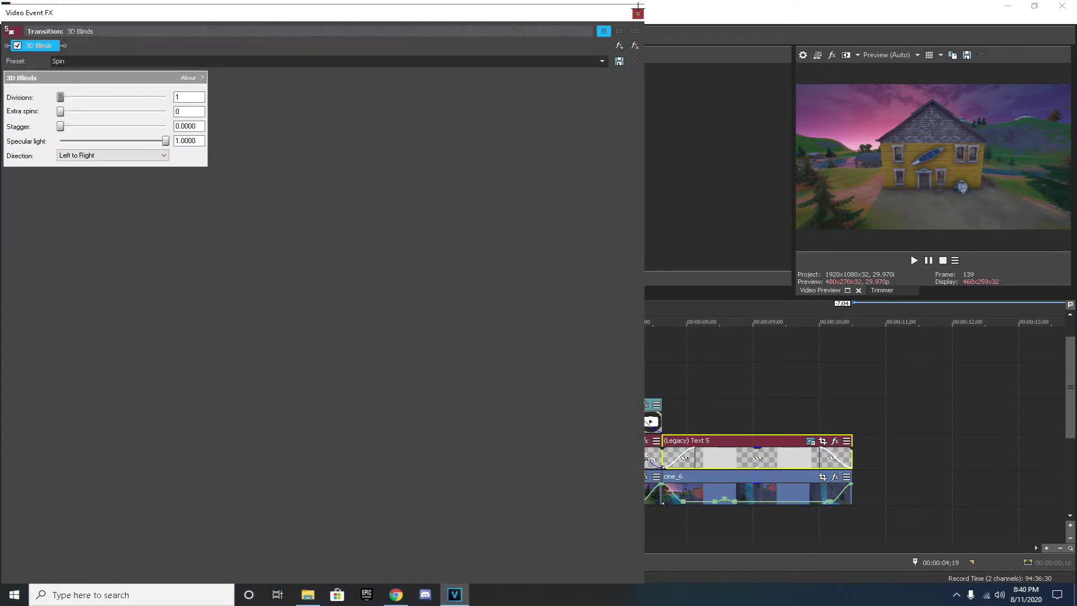
click(637, 11)
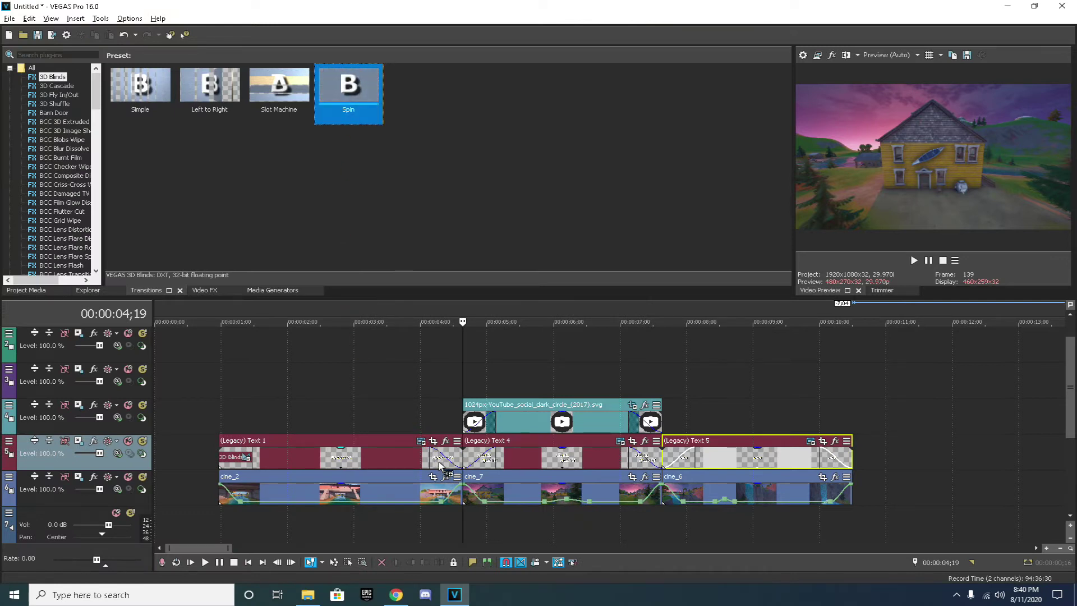
Apply the 3D Blinds Spin transition to the first title's fade-out with the direction Right to Left, and play back the result
drag(439, 464, 441, 453)
click(161, 155)
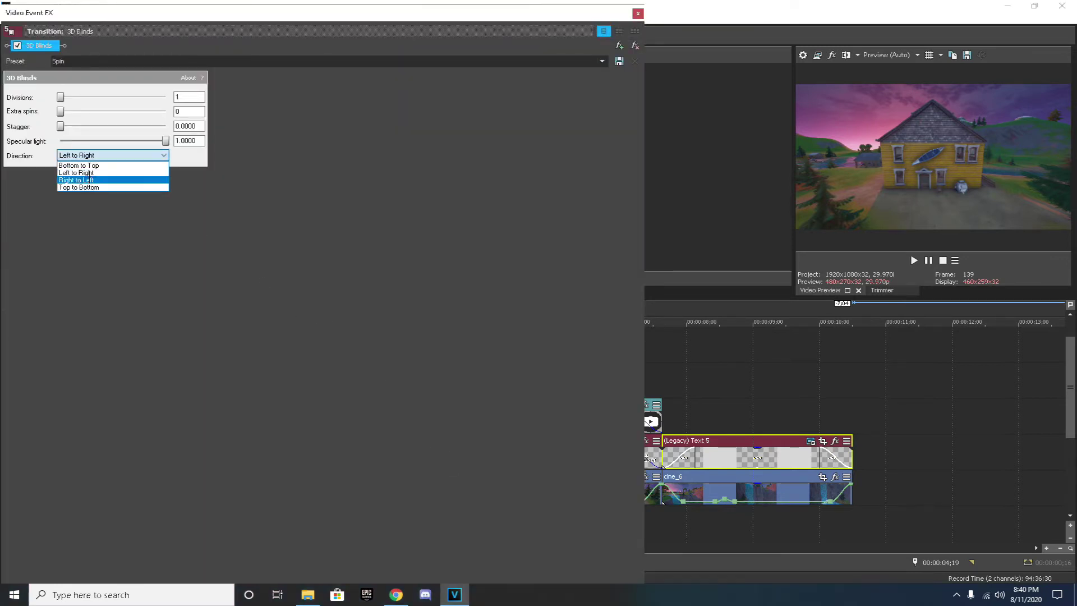
click(84, 182)
click(636, 12)
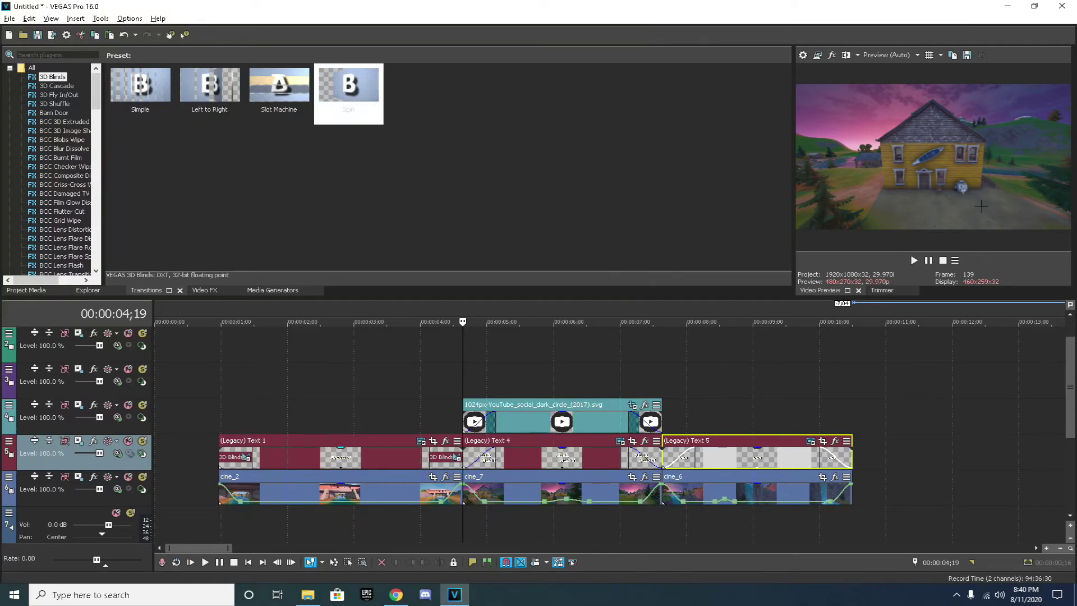
click(211, 367)
key(space)
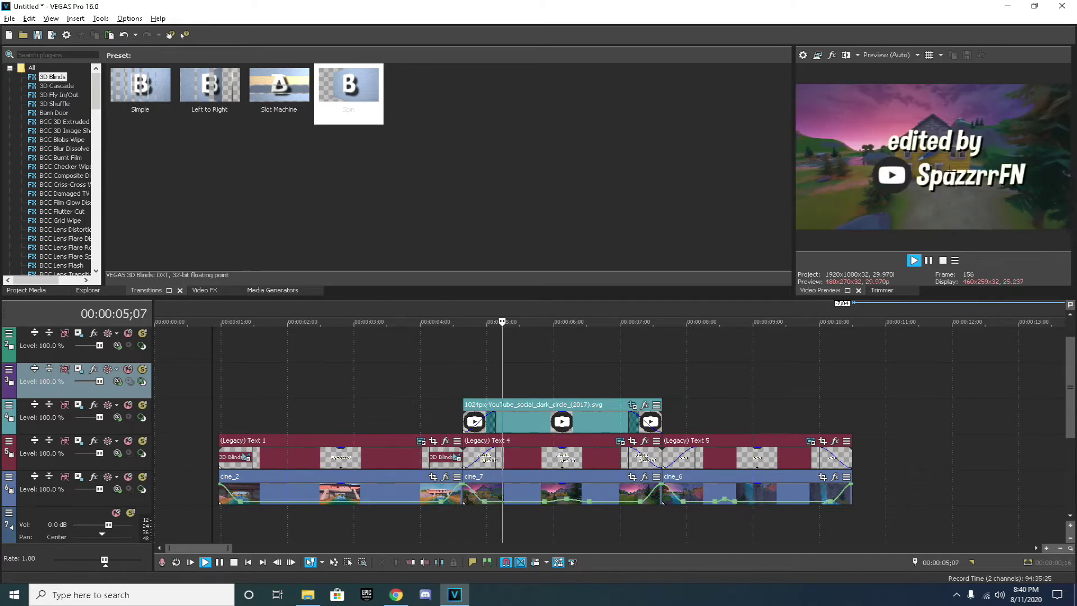
key(space)
click(474, 367)
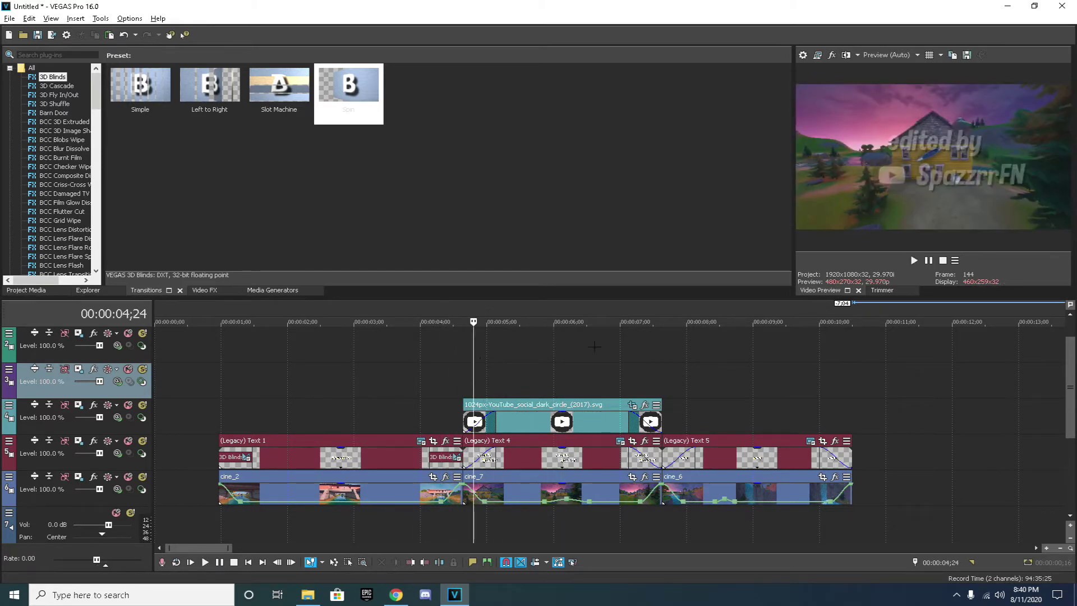
Apply the Barn Door transition with the Vertical, Out, No Border preset to the third title's fade-in, keeping its default settings
click(58, 86)
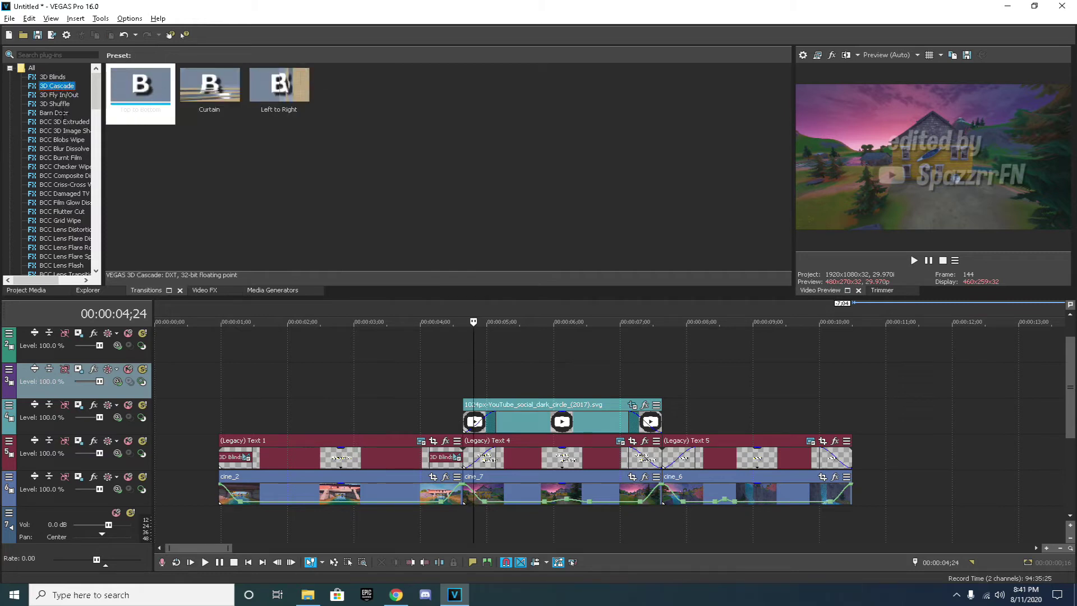
click(62, 113)
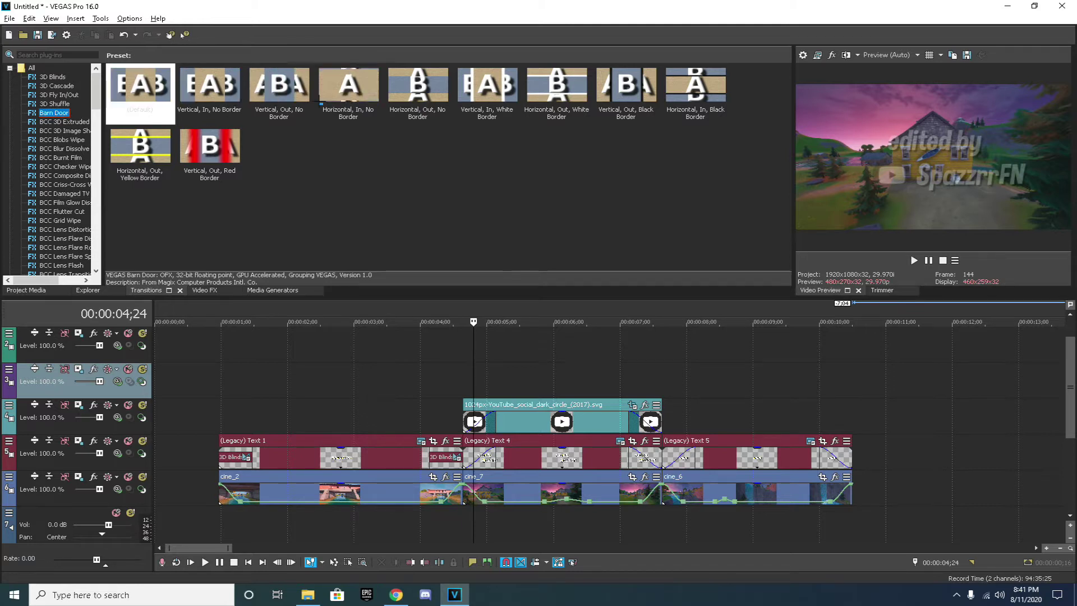
drag(279, 90, 684, 410)
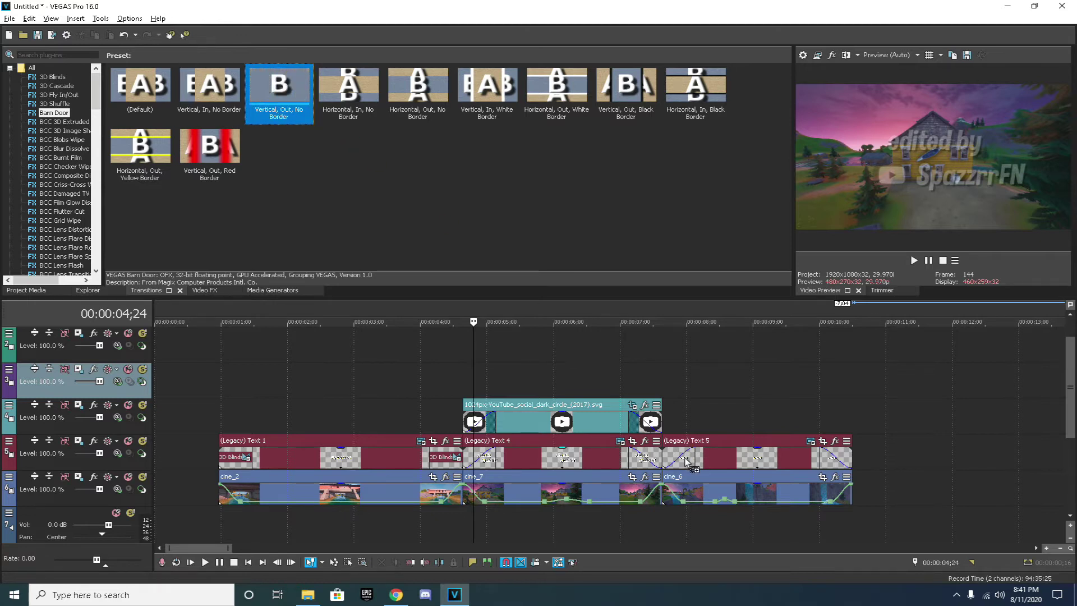
drag(682, 461, 683, 462)
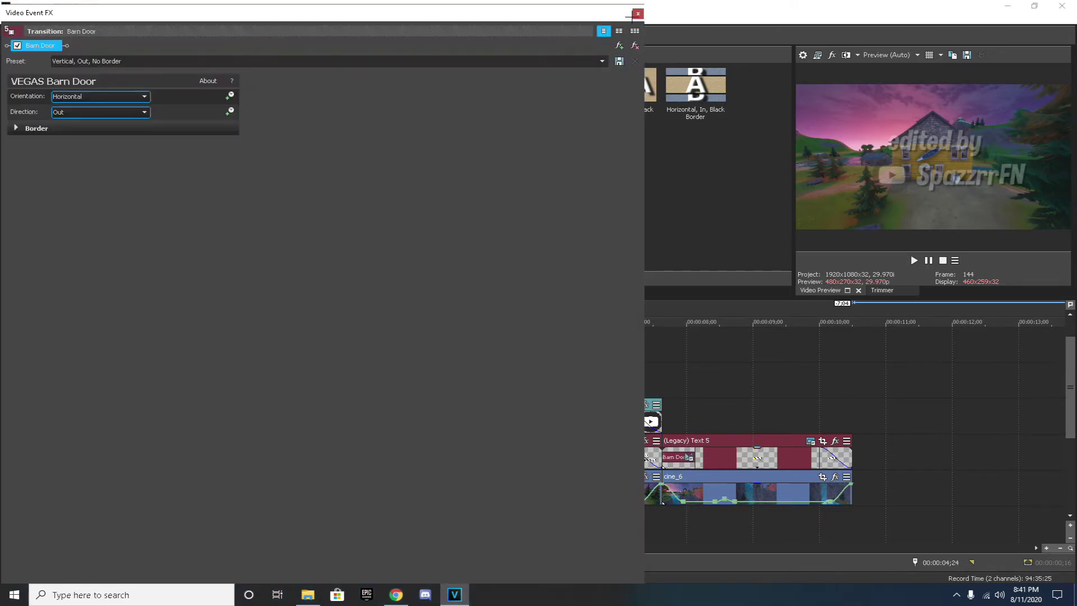
click(634, 16)
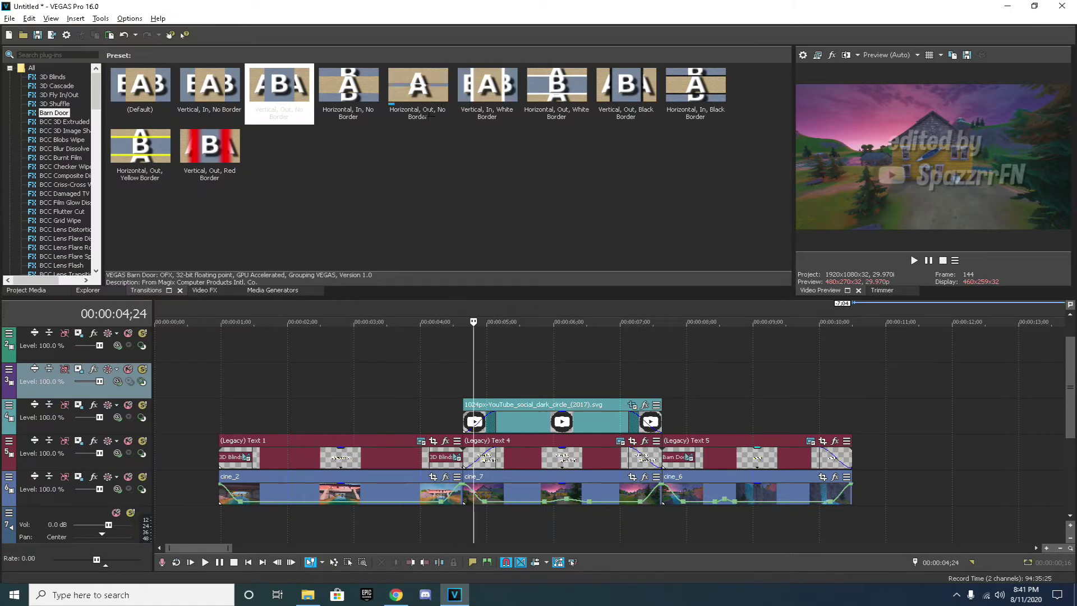
Apply the Barn Door Horizontal, Out, No Border preset to the third title's fade-out and play back the "enjoy" title
drag(424, 88, 835, 460)
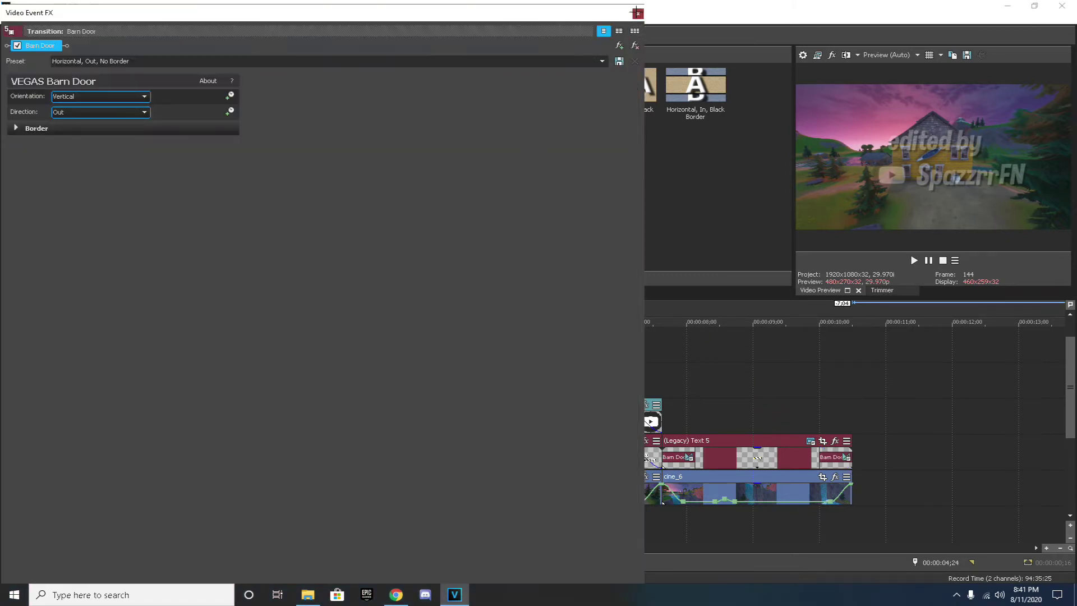
click(637, 14)
click(664, 353)
key(space)
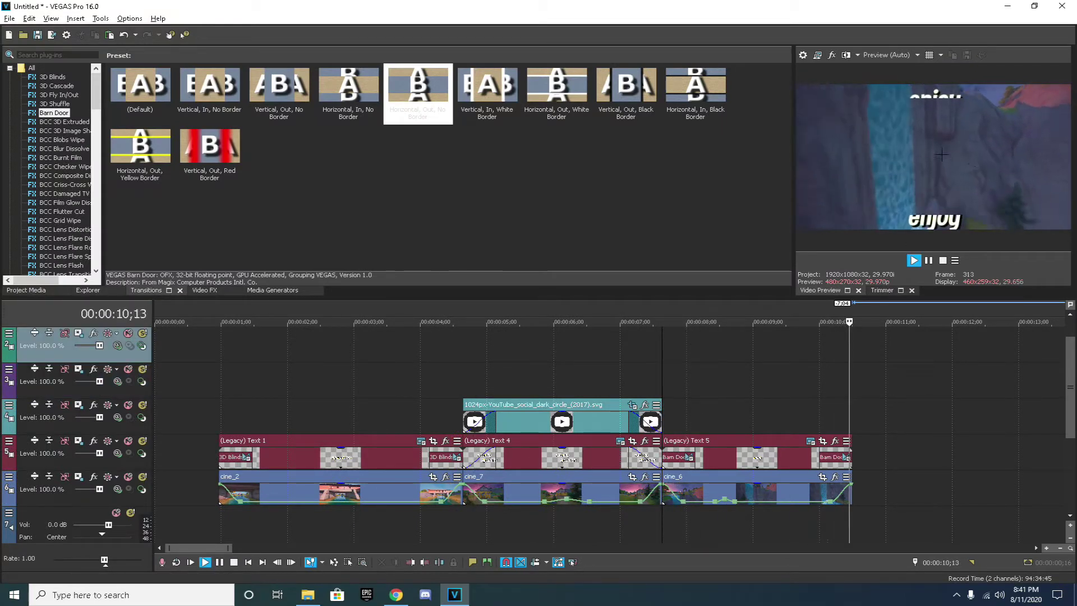
key(space)
click(529, 357)
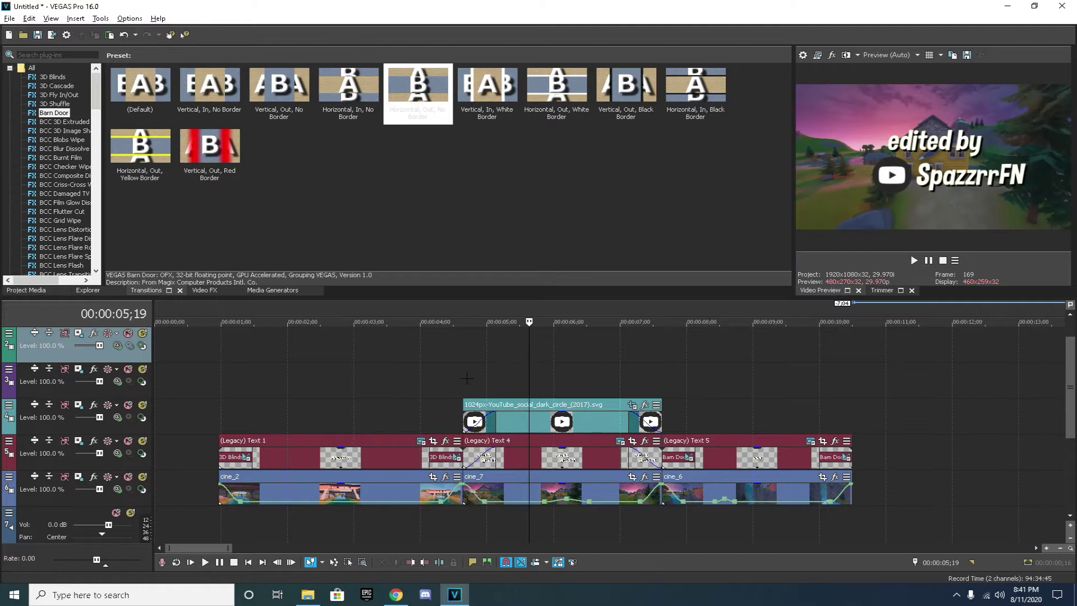
Apply the Gradient Wipe transition with the Turbulent Noise preset to the fade-ins of the YouTube logo and second title
scroll(69, 122, down, 12)
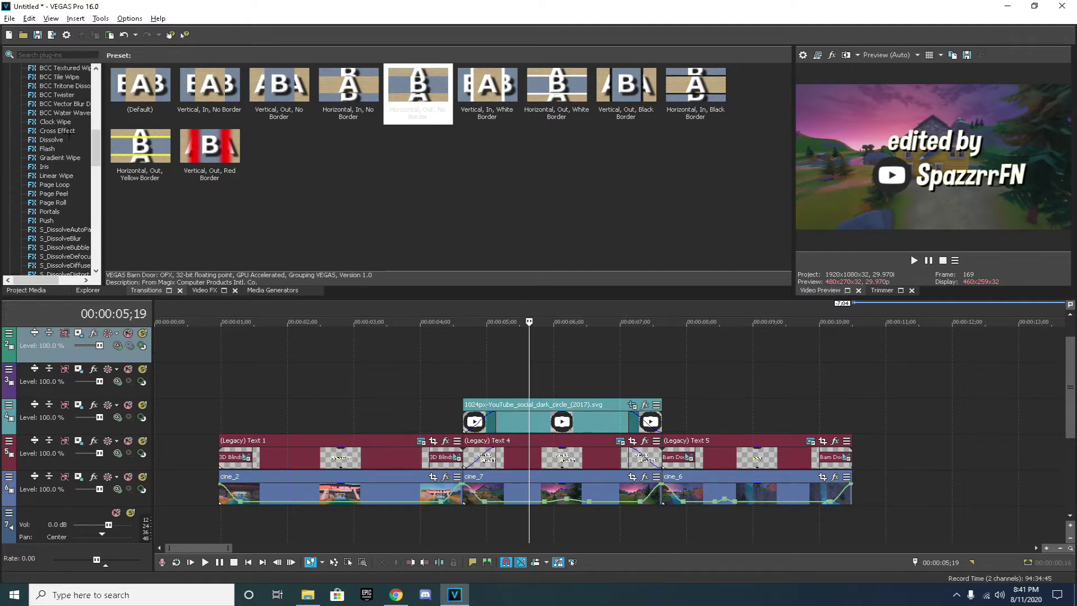
click(65, 133)
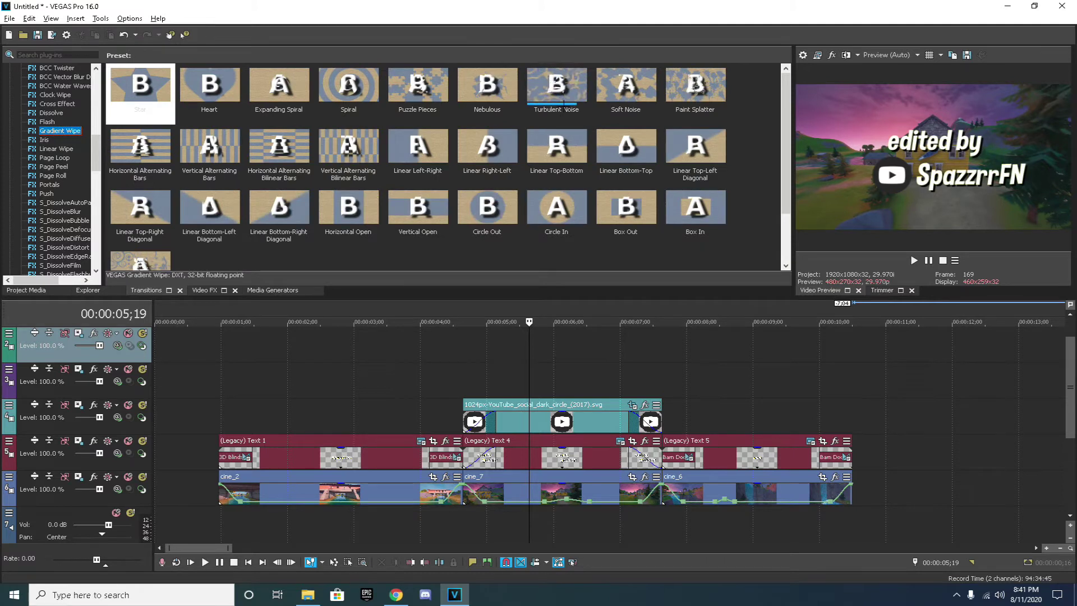
drag(558, 115, 504, 236)
drag(475, 422, 477, 423)
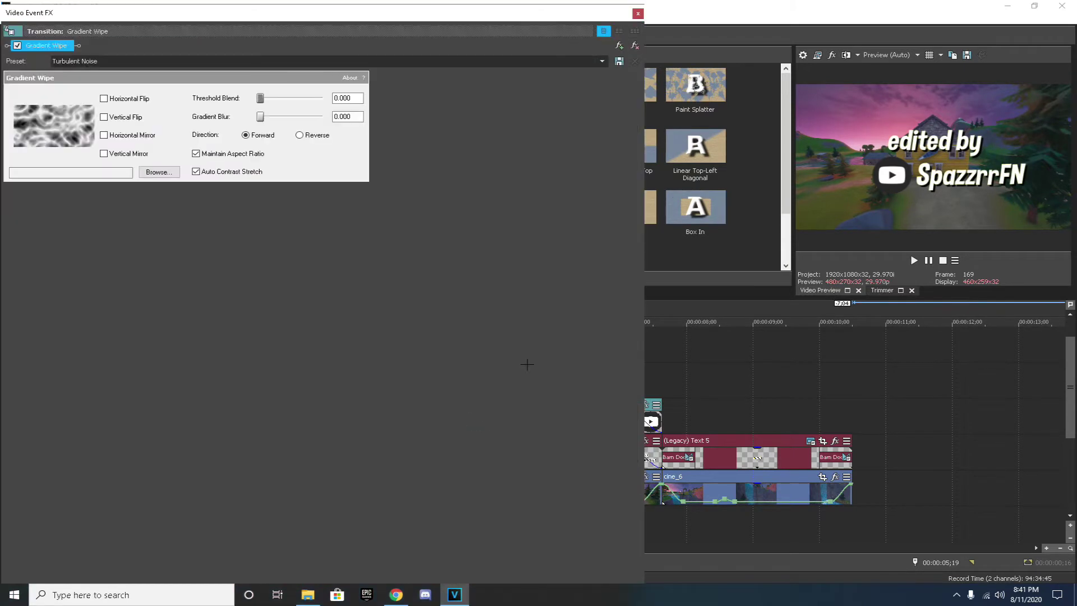
click(634, 15)
drag(557, 91, 483, 463)
click(638, 12)
Apply the Gradient Wipe Turbulent Noise preset to the fade-outs of the YouTube logo and second title
drag(556, 93, 565, 144)
drag(647, 426, 642, 457)
click(637, 10)
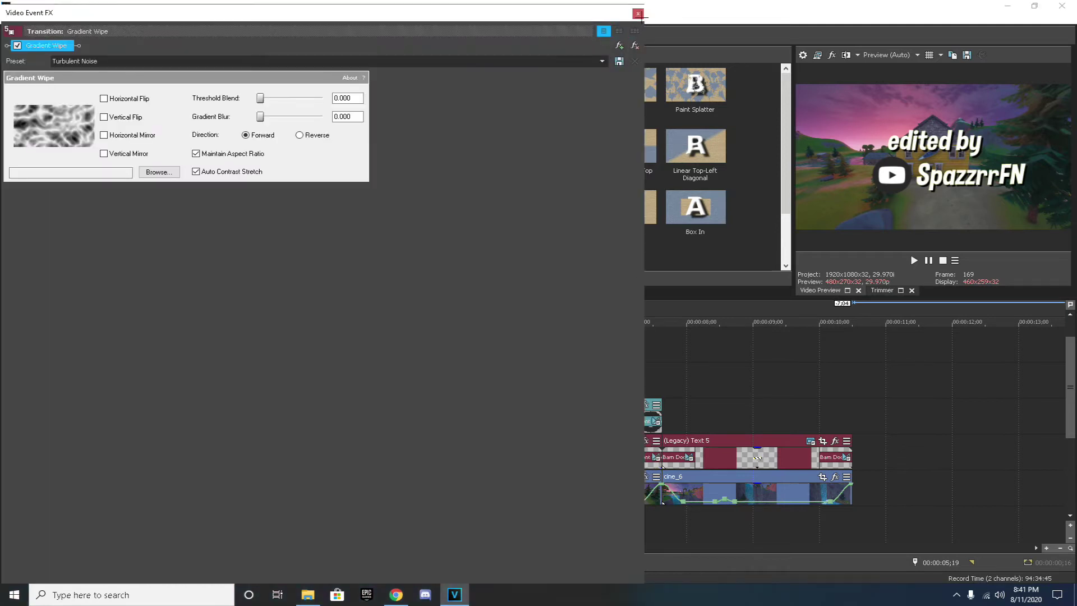
click(638, 13)
Play back the intro to review the transitions on all three titles and the logo
key(space)
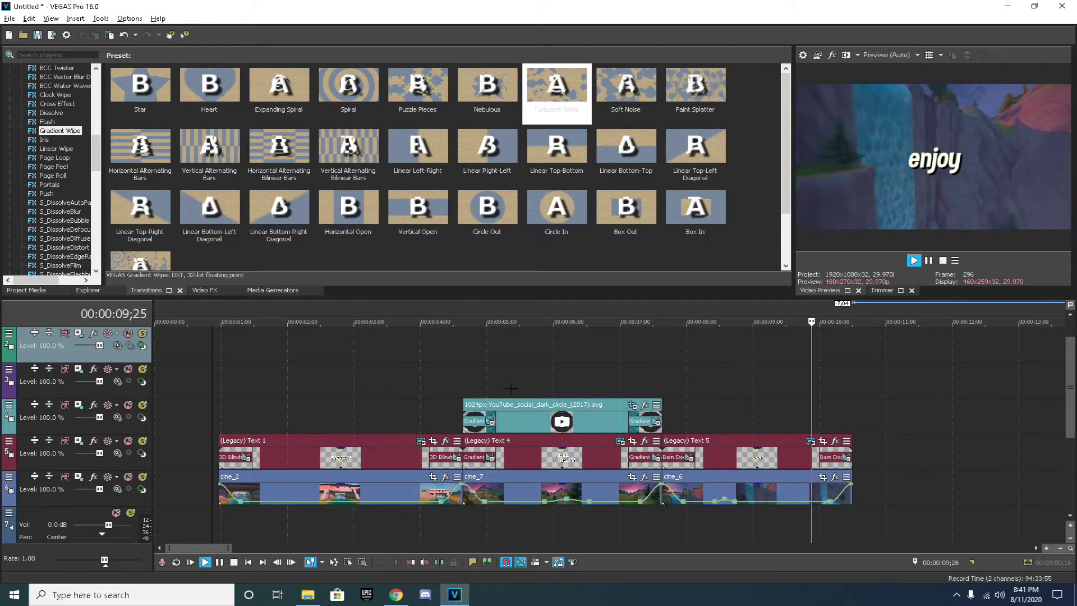
key(space)
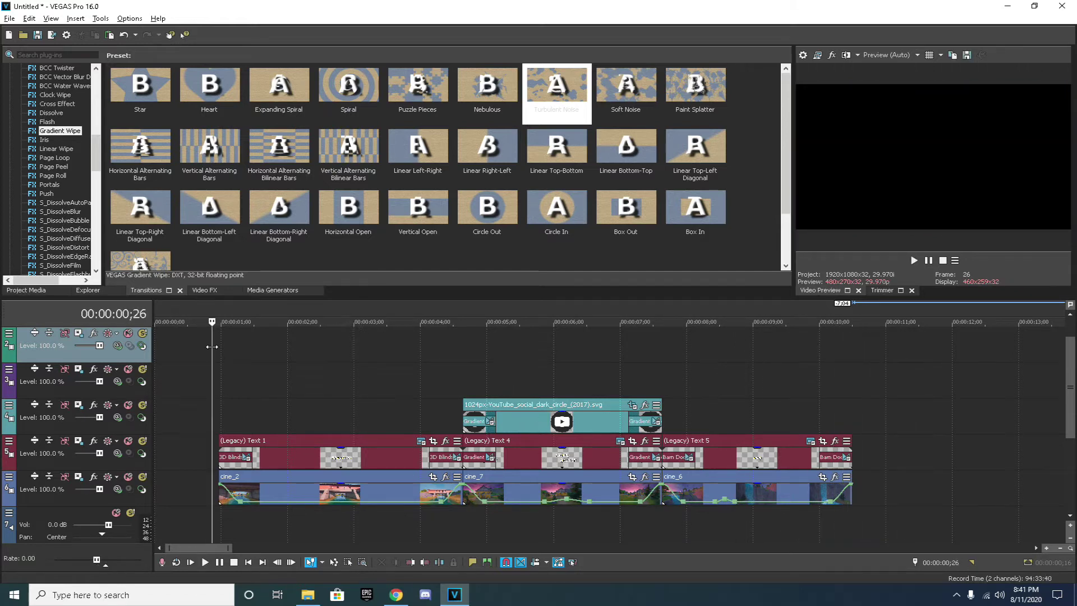
scroll(51, 169, up, 15)
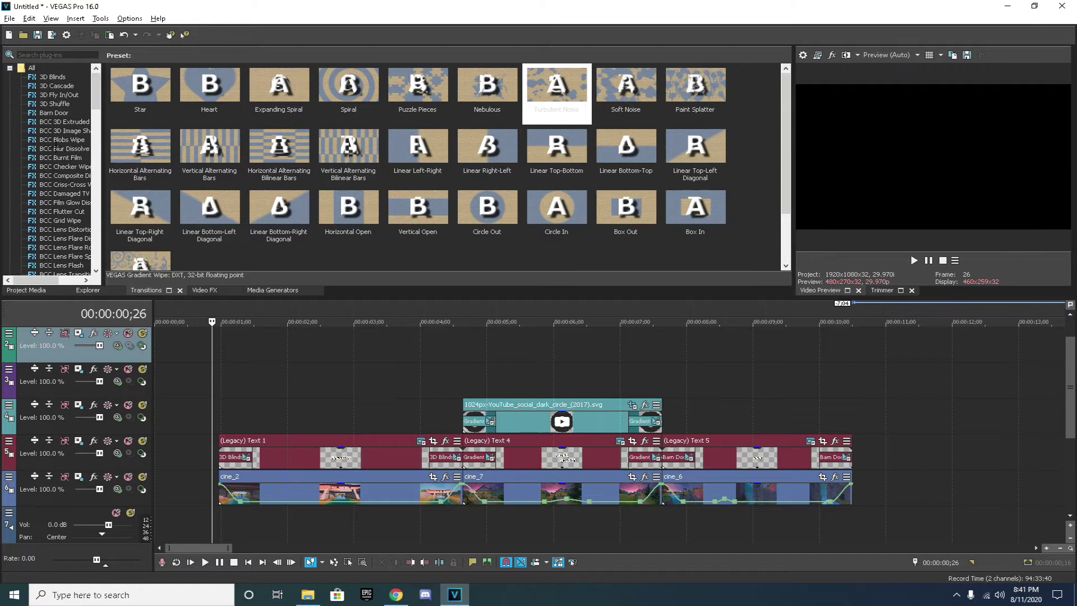
click(234, 389)
click(381, 385)
key(space)
key(space)
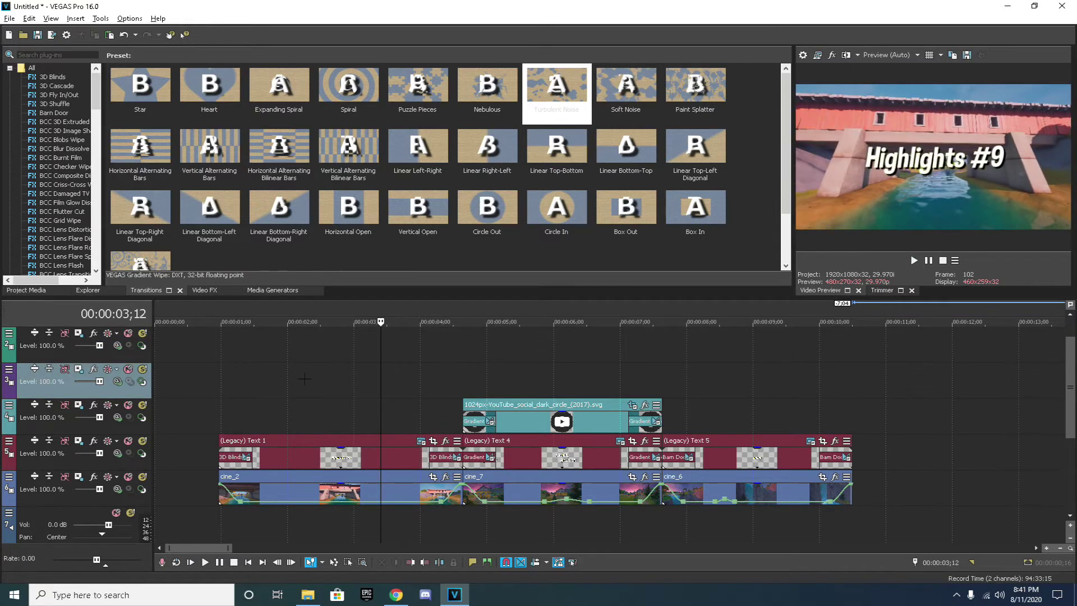
click(307, 382)
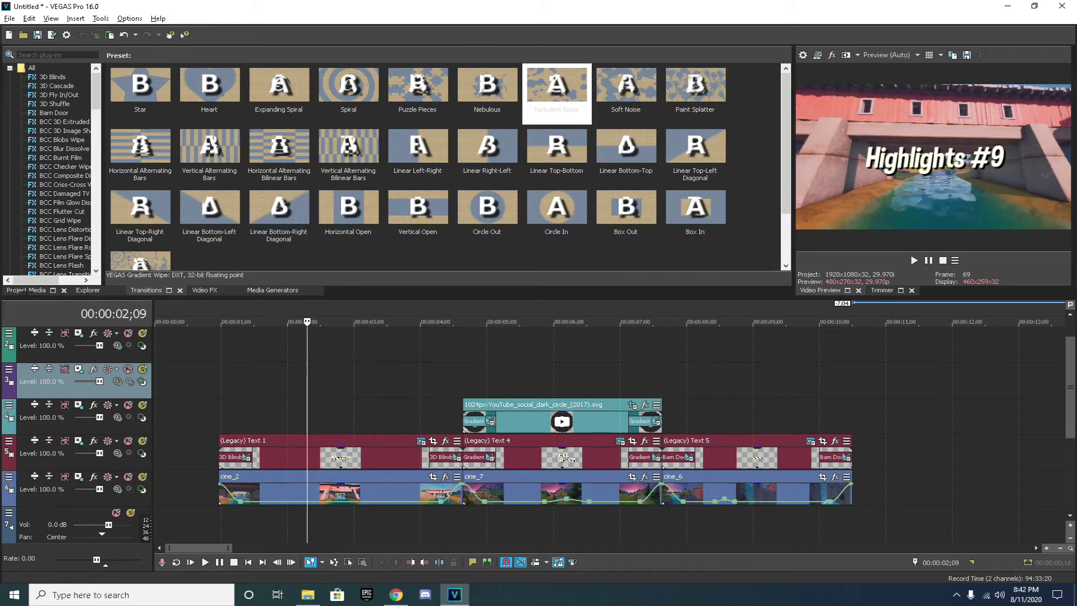
Add Displacement Map.mp4 from the project media to track 2, starting where the first title starts
click(27, 290)
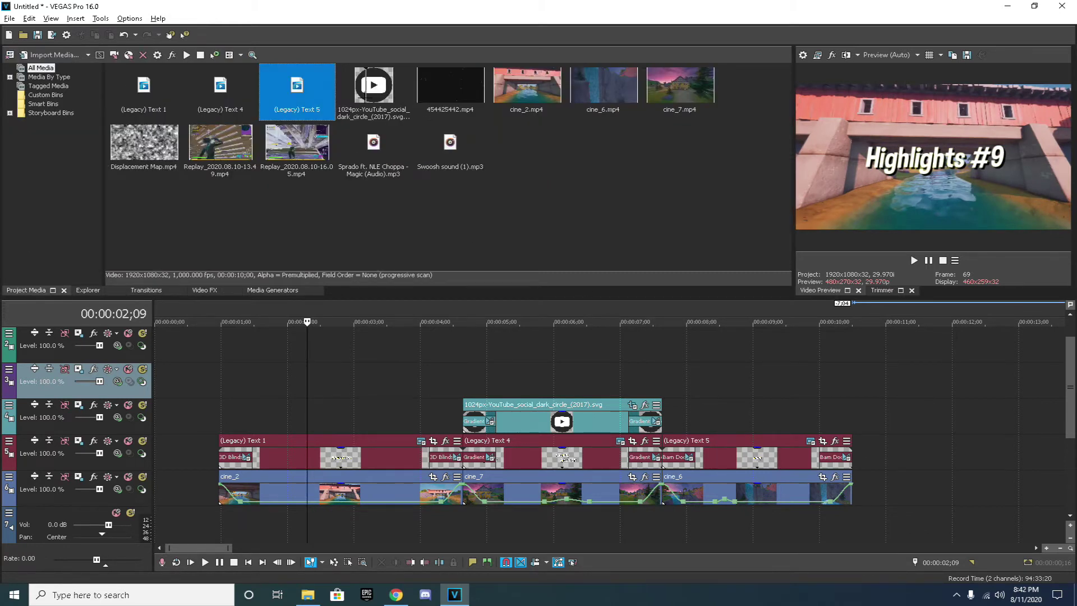
click(147, 153)
drag(159, 174, 242, 347)
drag(291, 374, 278, 382)
click(142, 156)
drag(142, 172, 161, 217)
drag(161, 171, 167, 185)
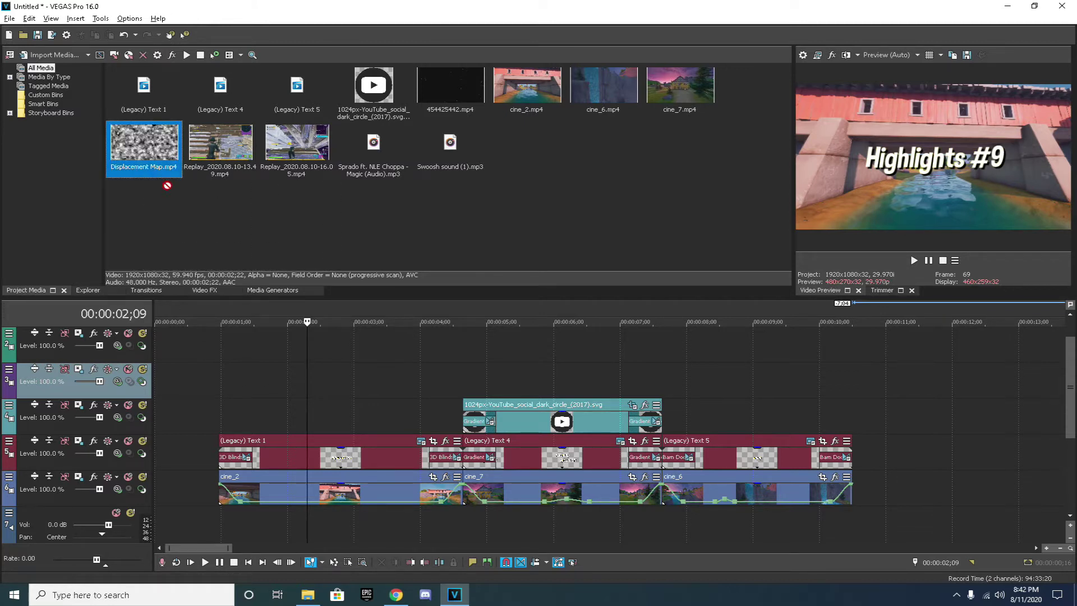
drag(206, 322, 225, 349)
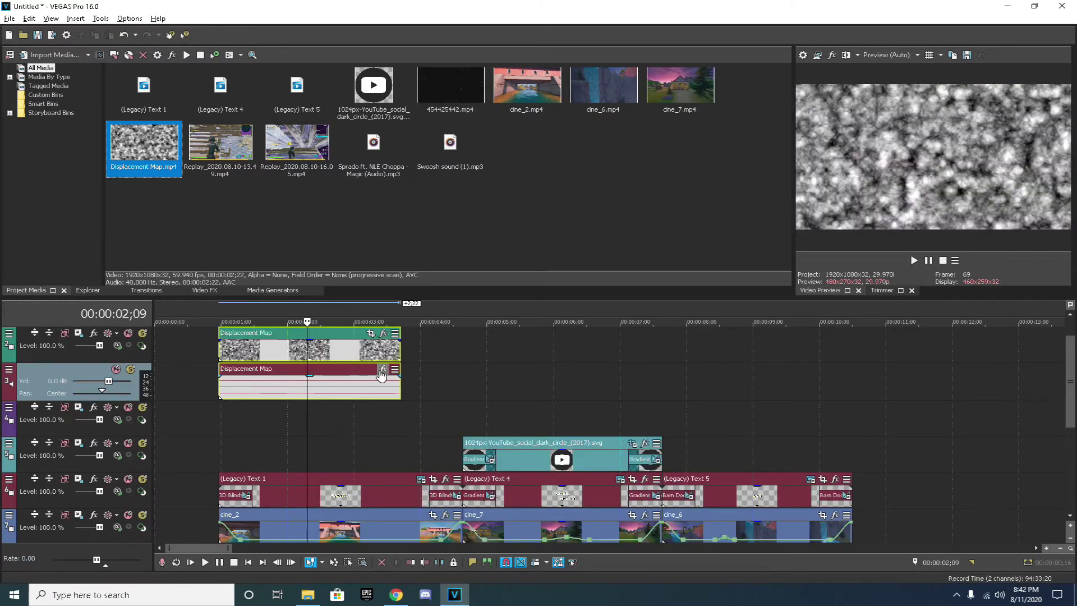
Delete the Displacement Map clip's audio and remove the empty audio track
click(327, 394)
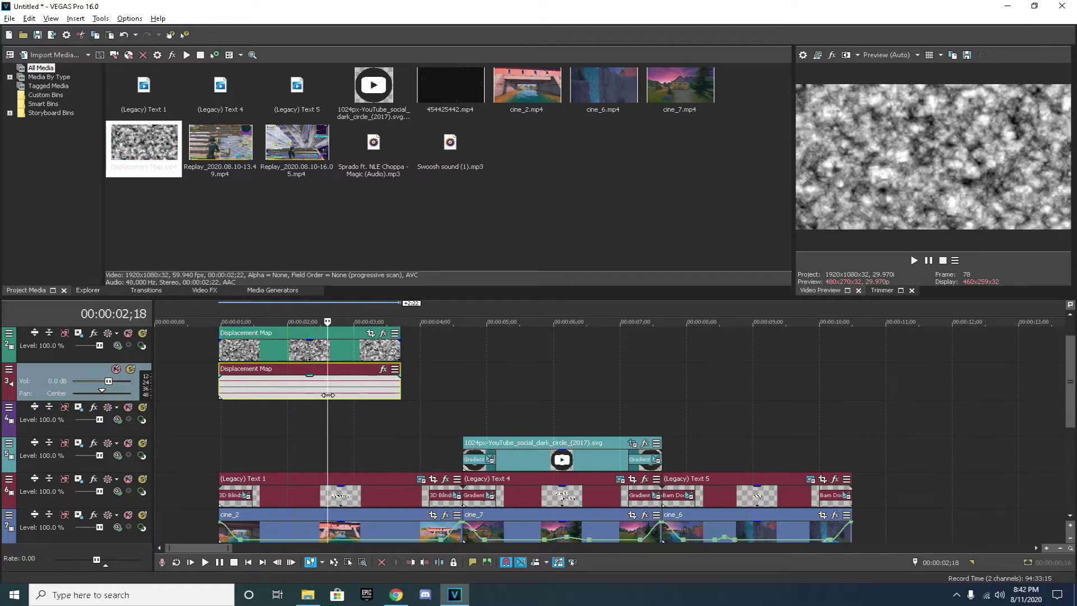
key(Delete)
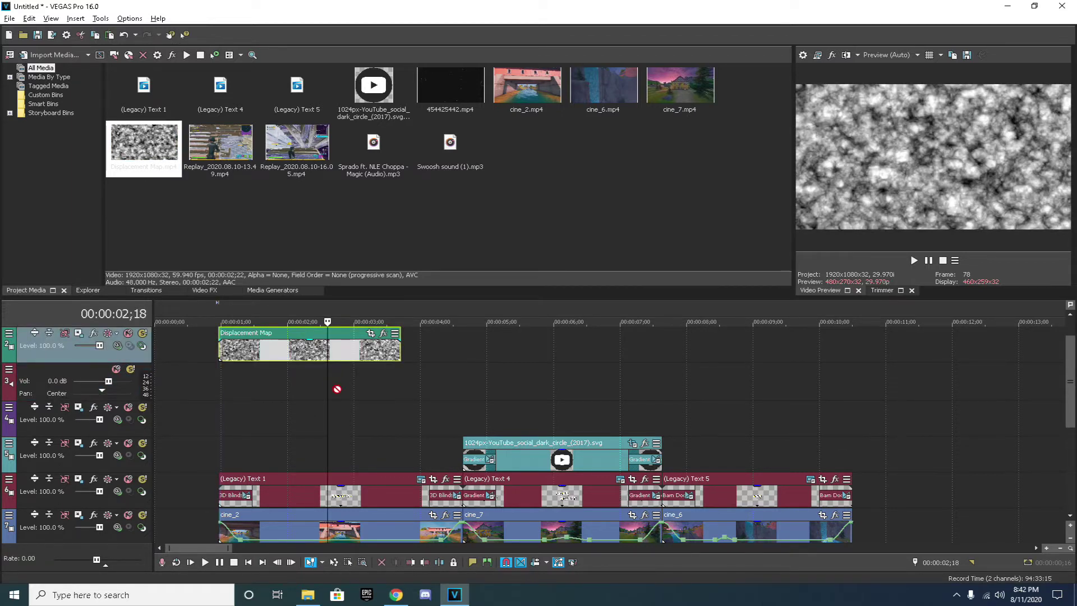
drag(322, 391, 322, 418)
right_click(53, 368)
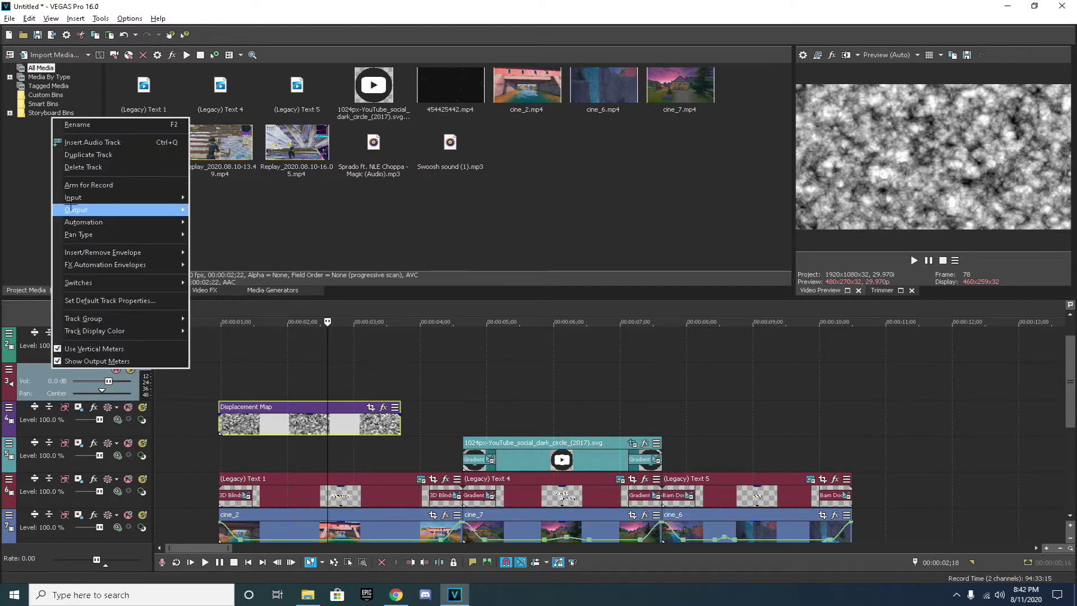
click(83, 166)
Move the Displacement Map clip to track 2 and extend its end to where cine_6 ends
drag(284, 373, 263, 347)
drag(399, 354, 851, 354)
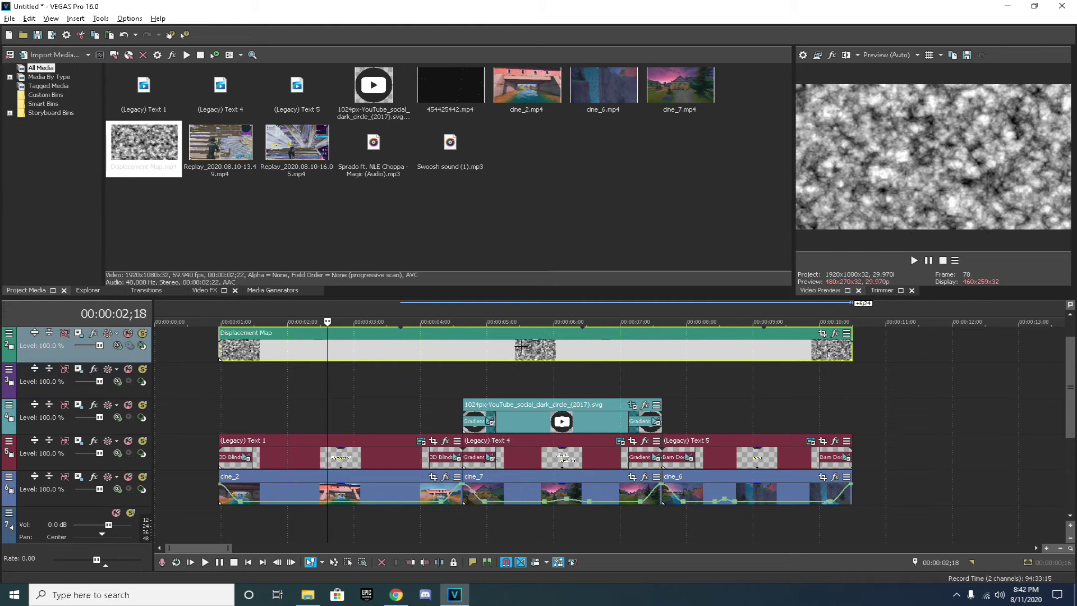
key(space)
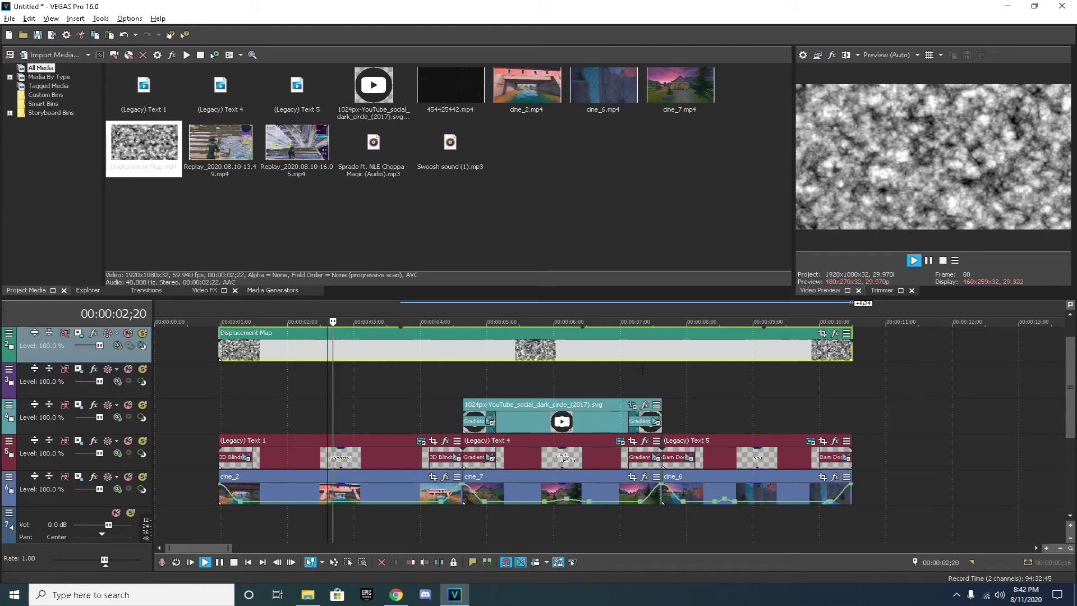
key(space)
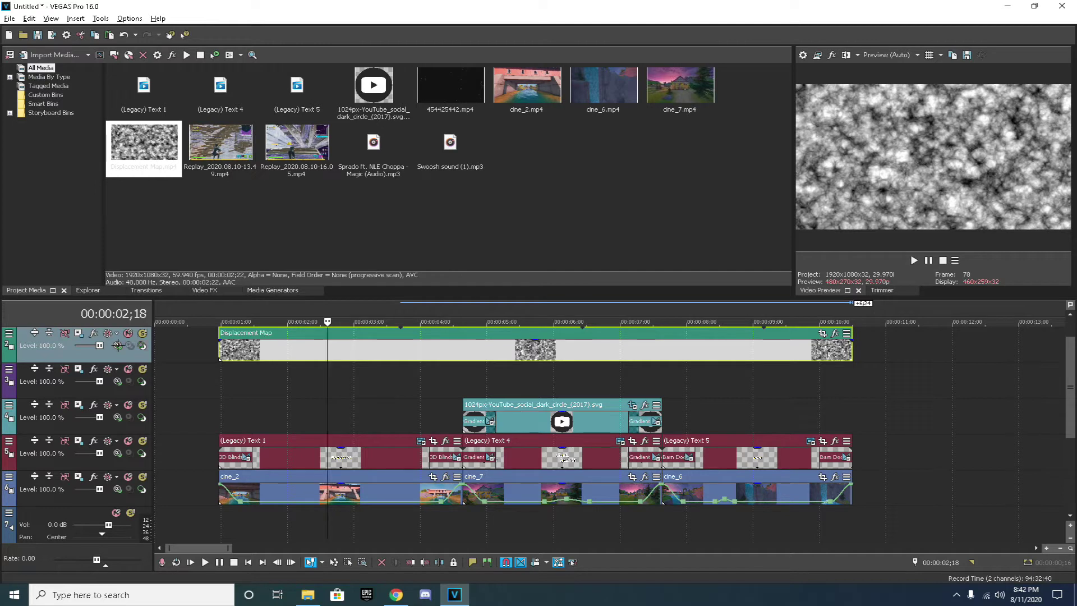
Set the video track headers to show all available controls
click(9, 333)
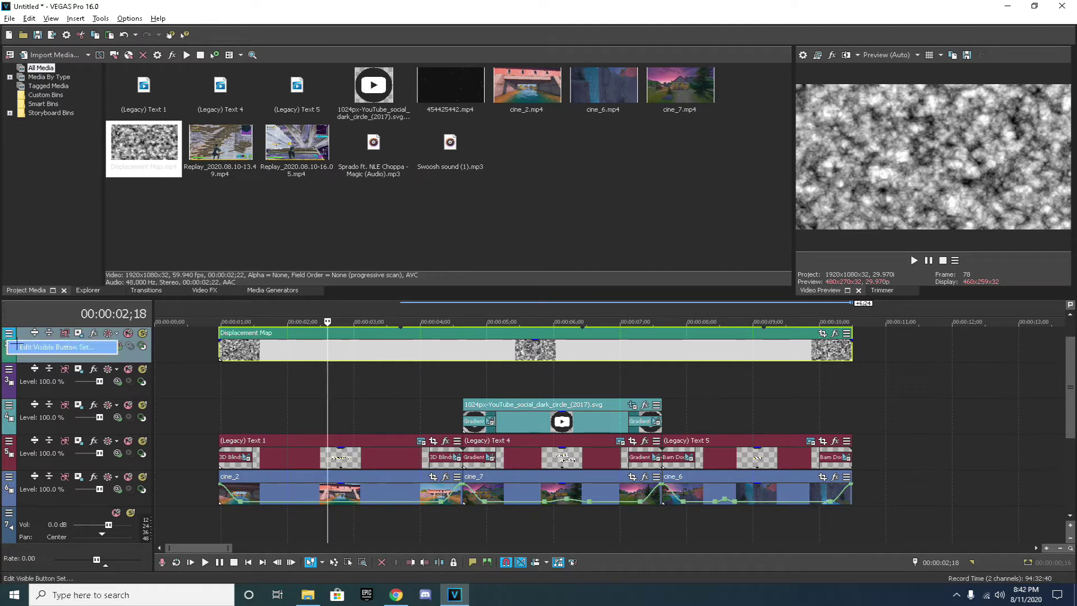
click(45, 346)
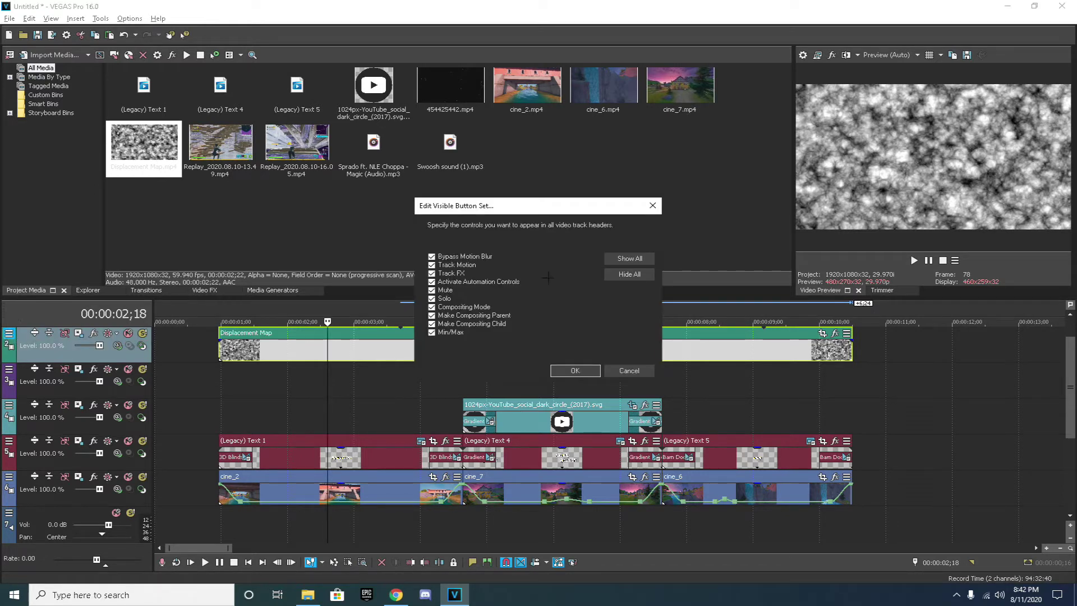
click(633, 259)
click(567, 371)
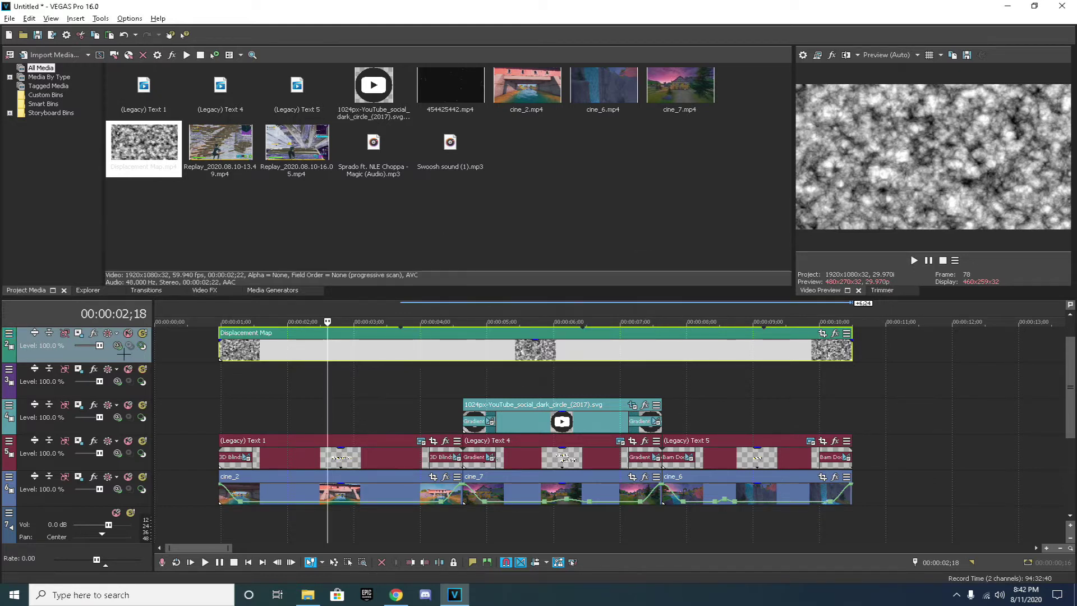
Assign the VEGAS Displacement Map plug-in as the custom composite mode of track 2
click(118, 345)
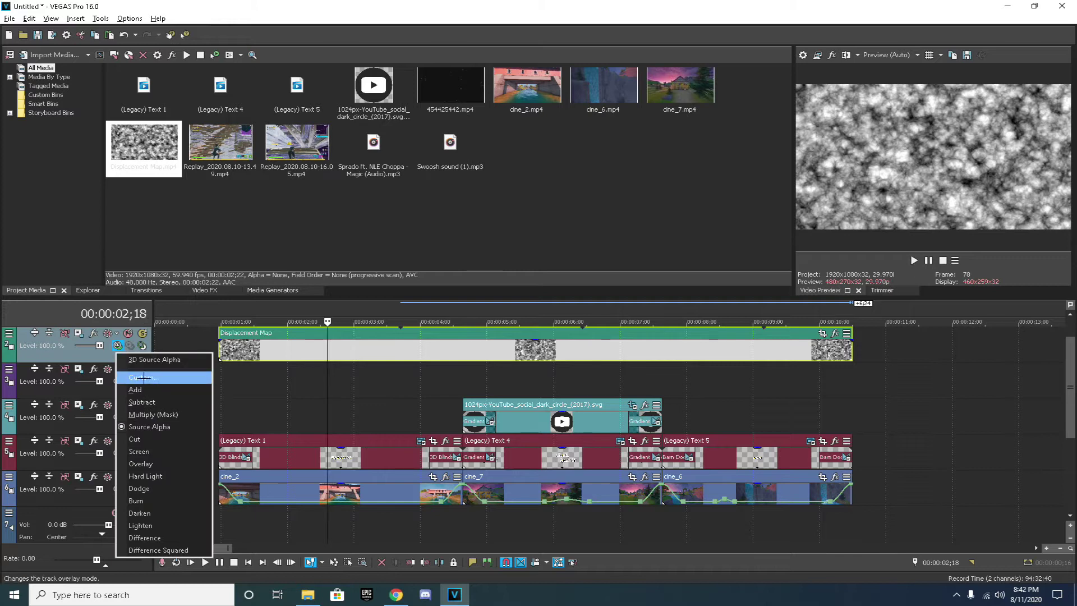
click(135, 374)
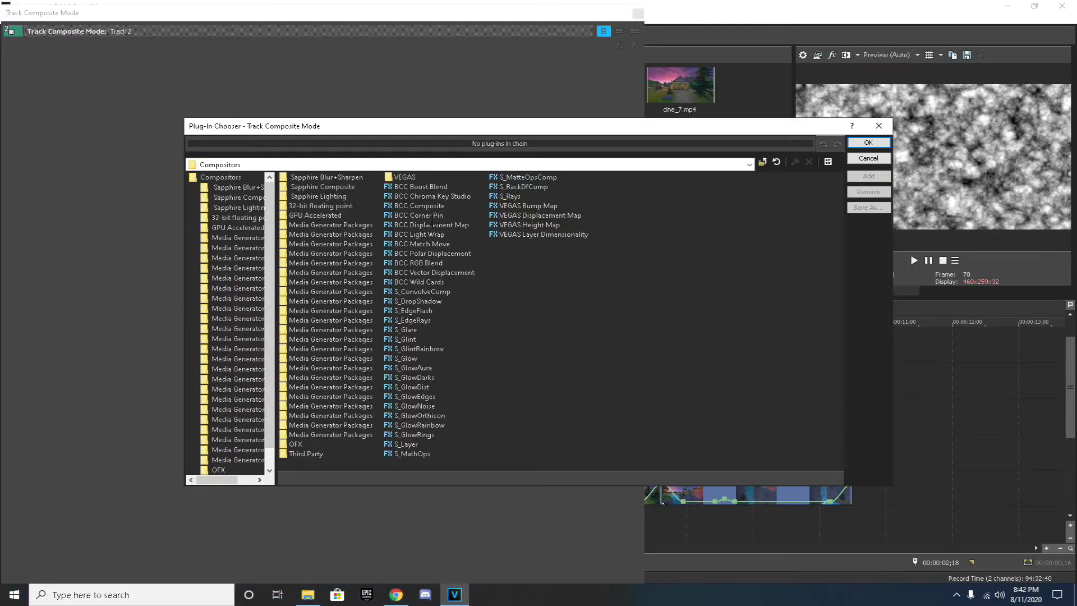
click(430, 225)
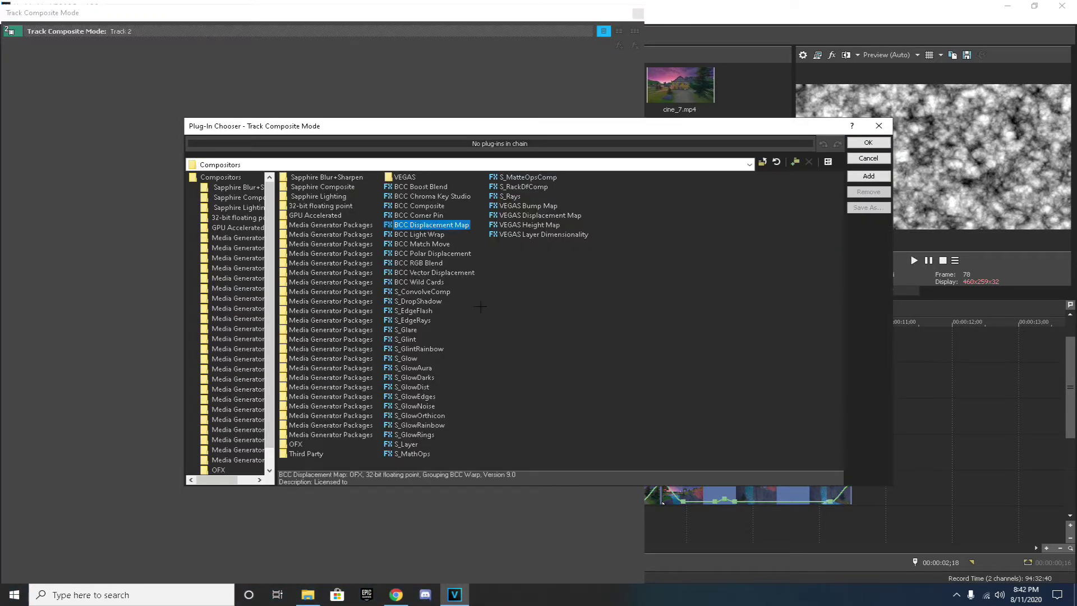
click(539, 215)
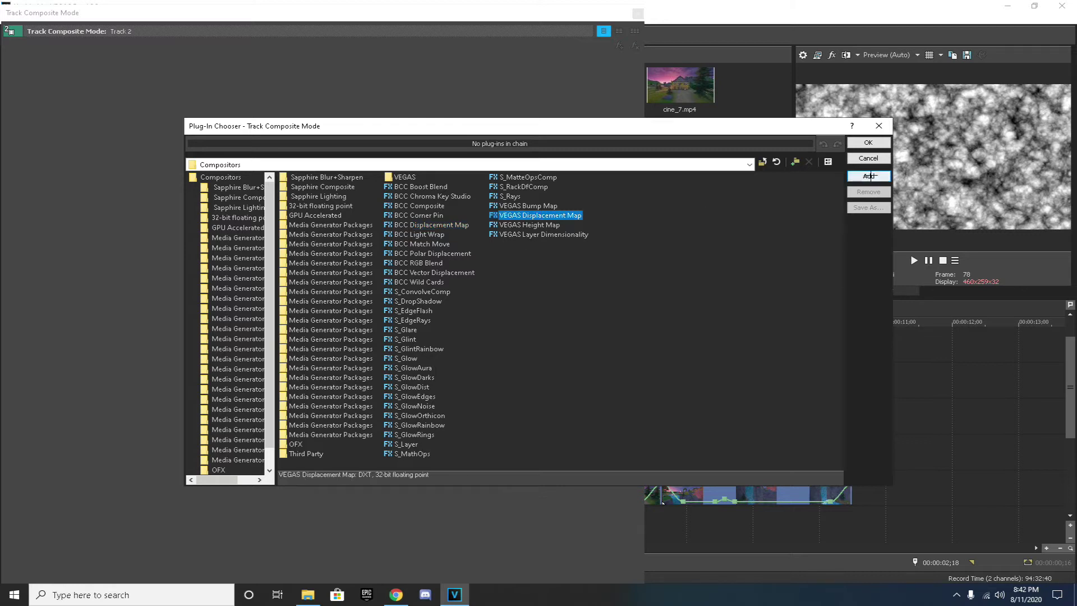
click(868, 175)
click(867, 142)
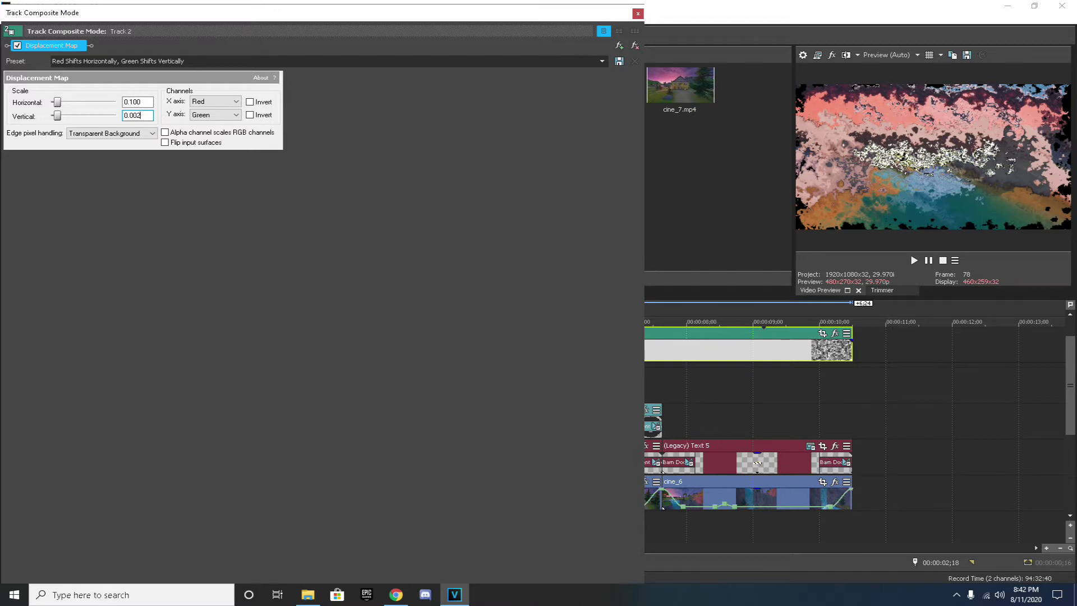
Set the displacement map's horizontal and vertical scale to 0.002 and play back the result
drag(124, 102, 132, 103)
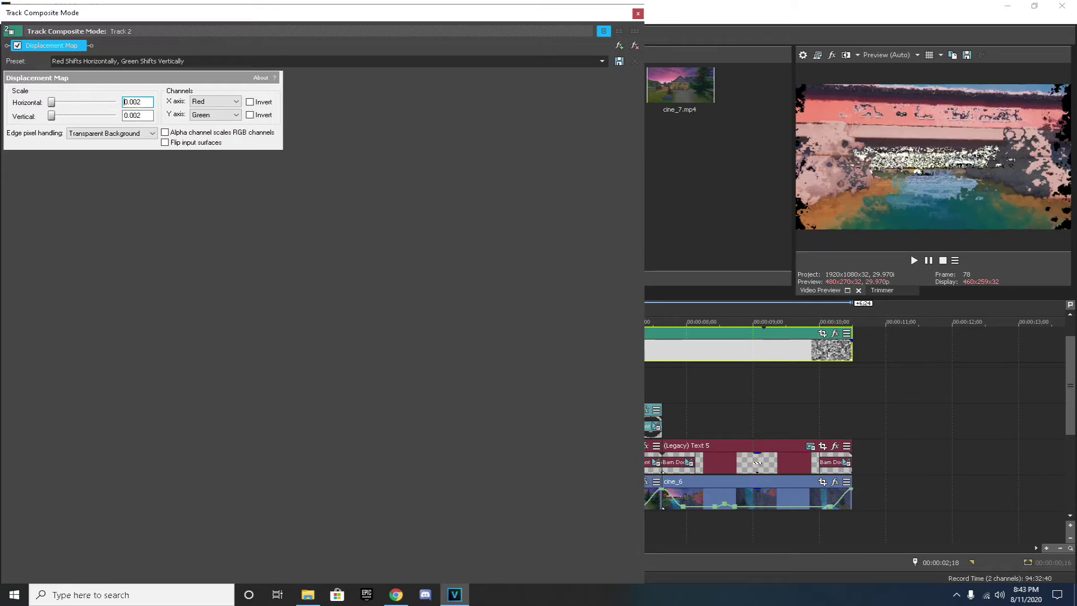
key(space)
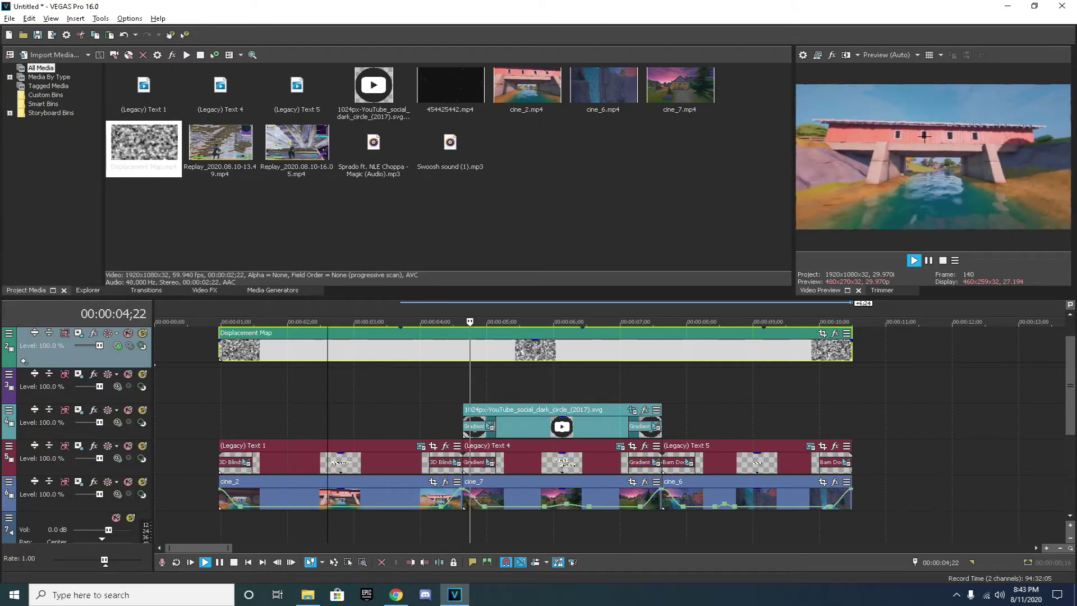
key(space)
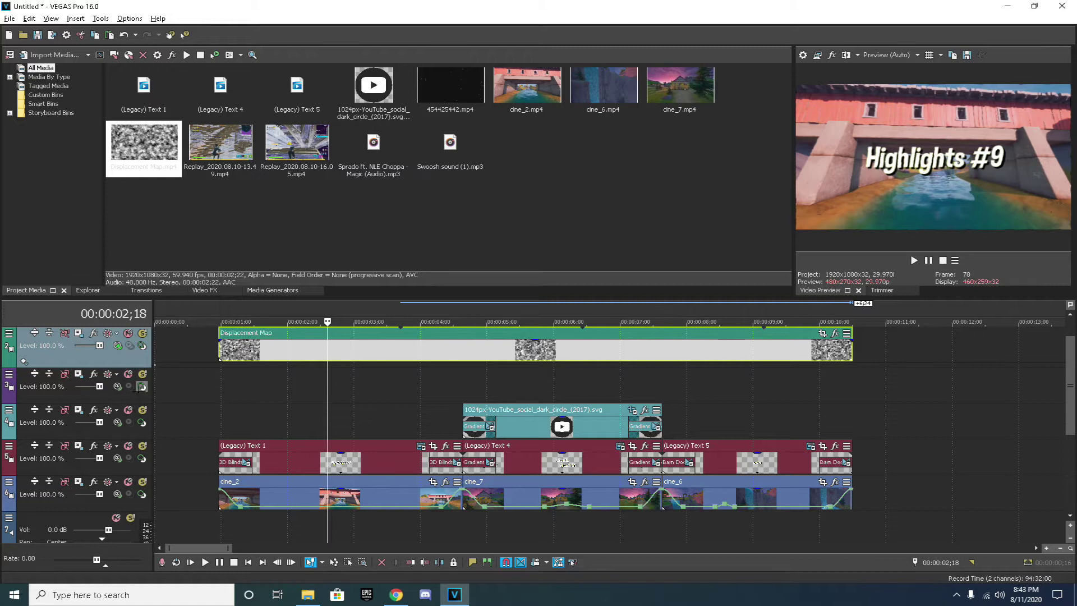
Nest the logo, title and empty tracks (3, 4 and 5) as compositing children beneath the Displacement Map track
click(142, 386)
click(141, 421)
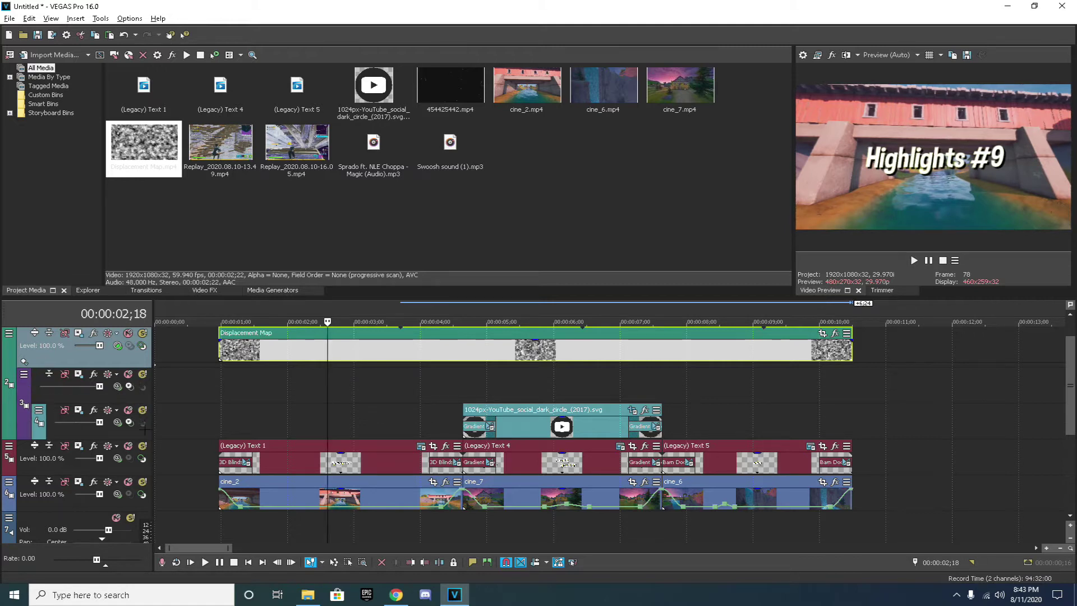
click(142, 458)
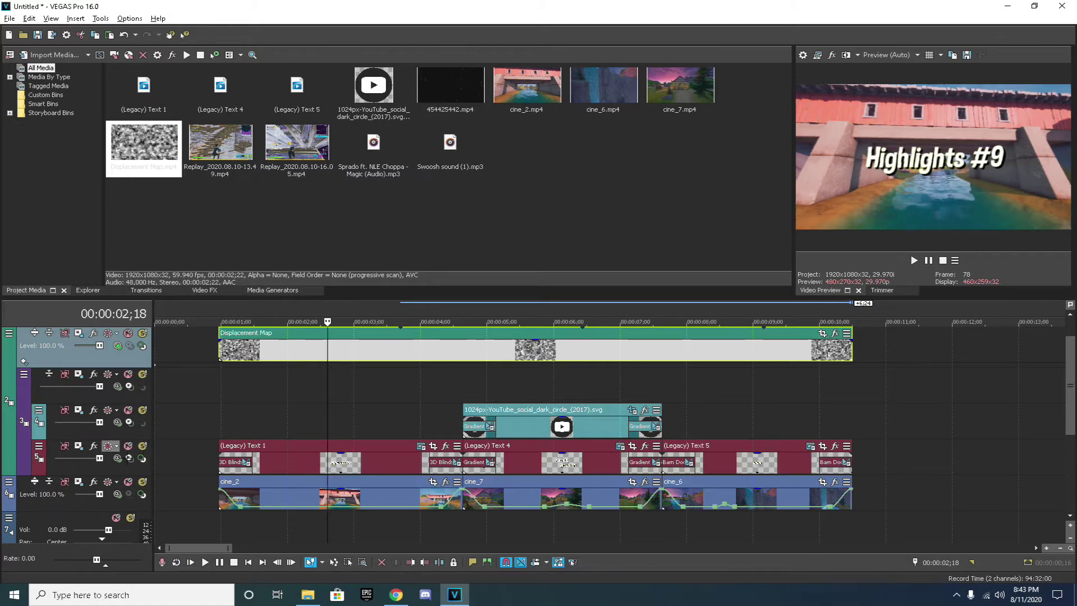
click(141, 458)
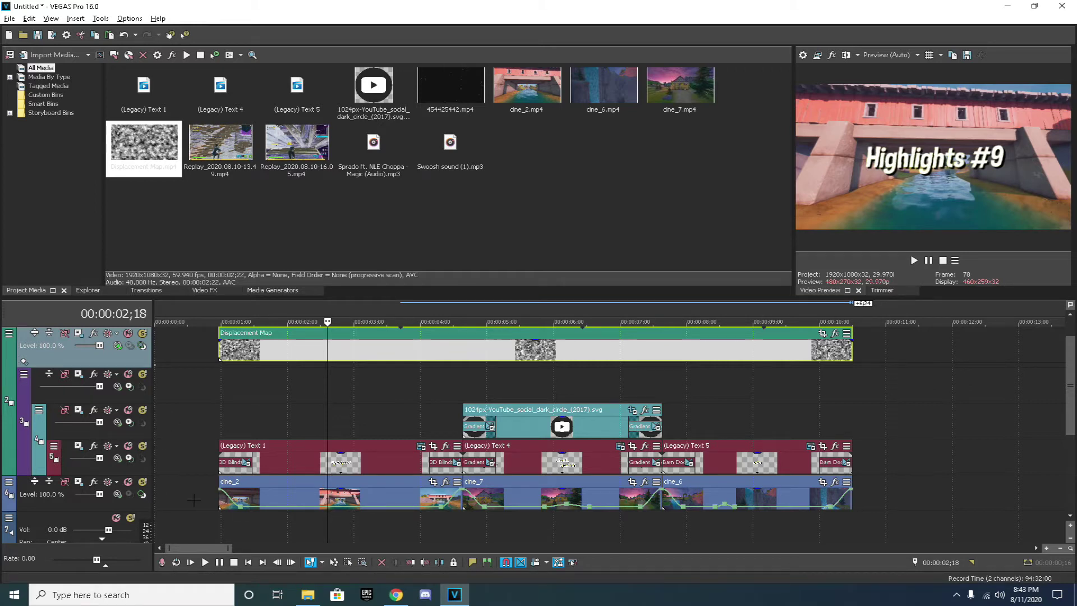
Play back the intro from before the first title to check the displacement on the titles
click(173, 357)
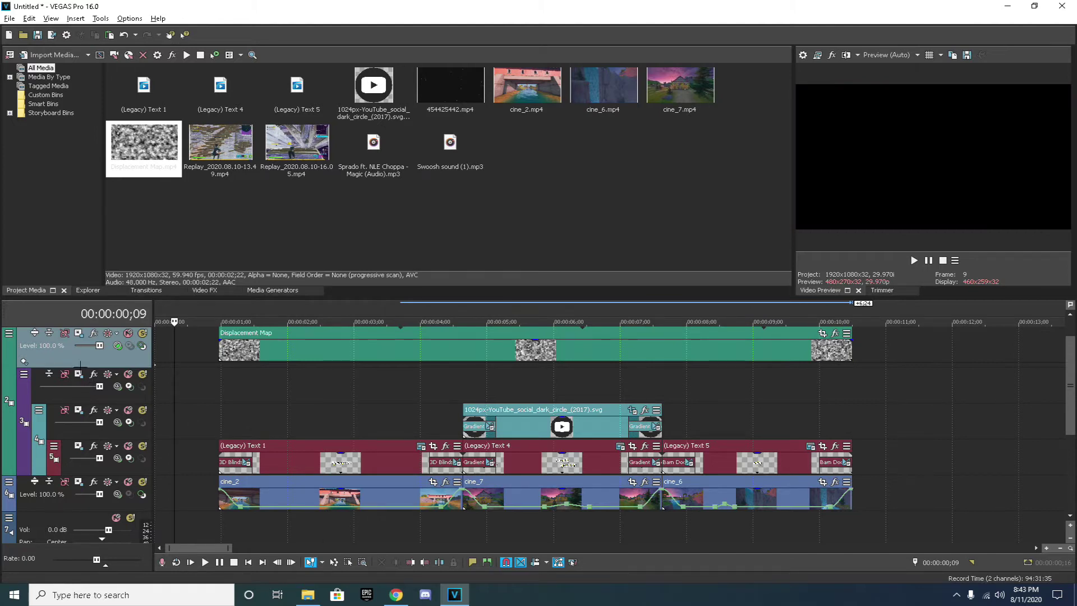
key(space)
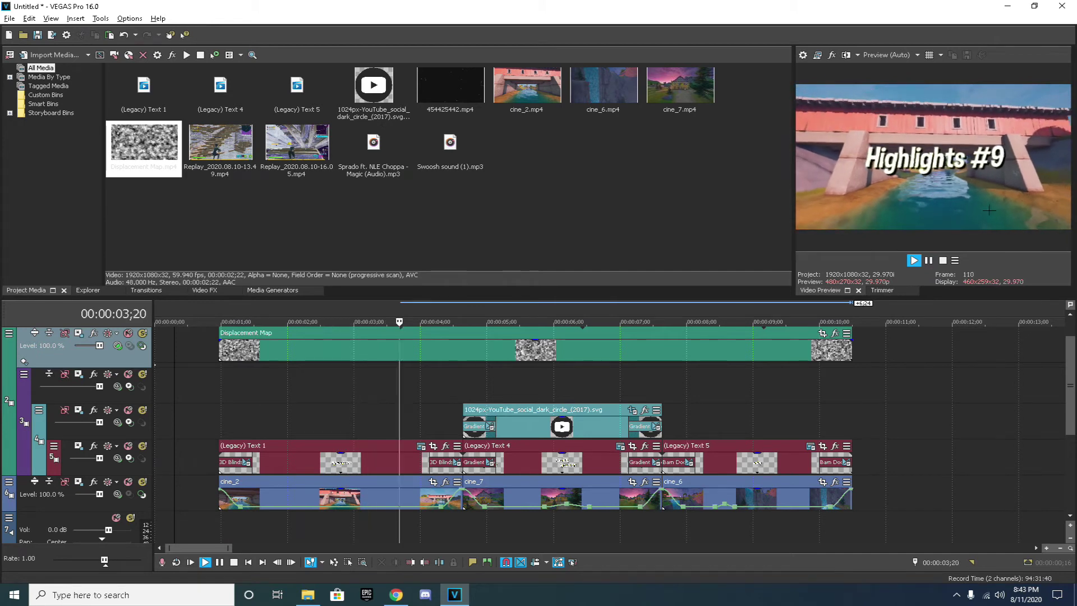
key(space)
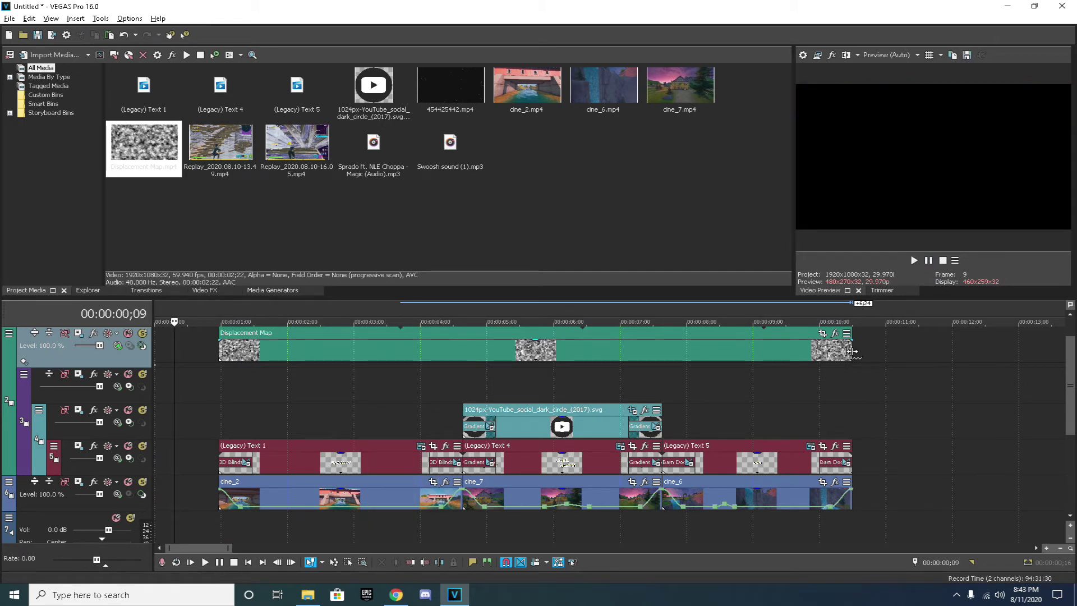
Time-stretch the Displacement Map clip to slow it down, ending it where cine_6 ends, and play back the titles
mouse_move(849, 351)
mouse_down()
mouse_move(992, 350)
mouse_move(764, 351)
mouse_move(990, 351)
mouse_move(852, 350)
mouse_up()
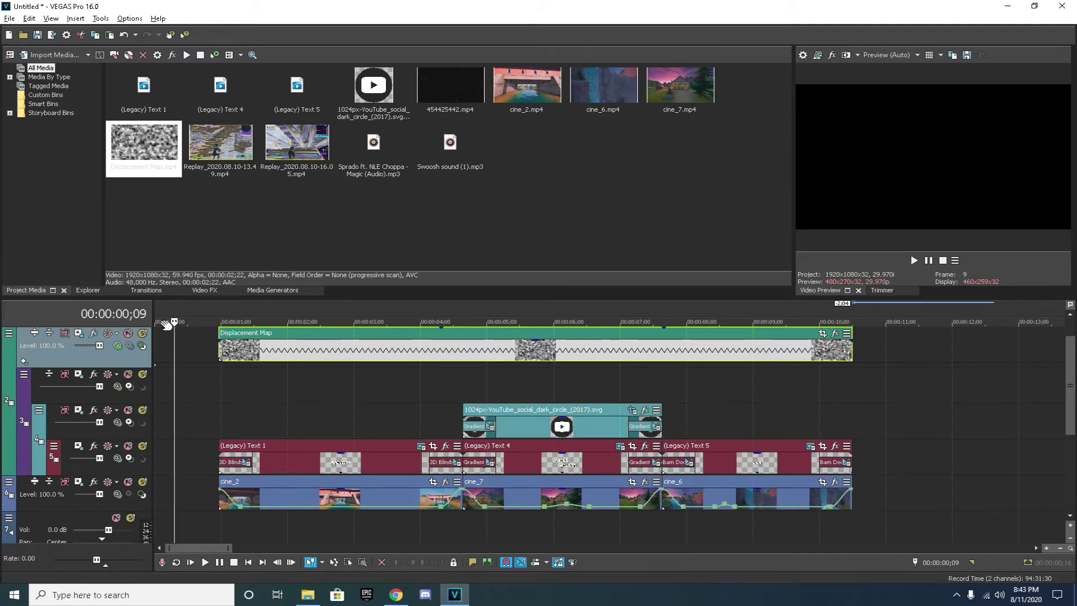
drag(267, 327, 236, 330)
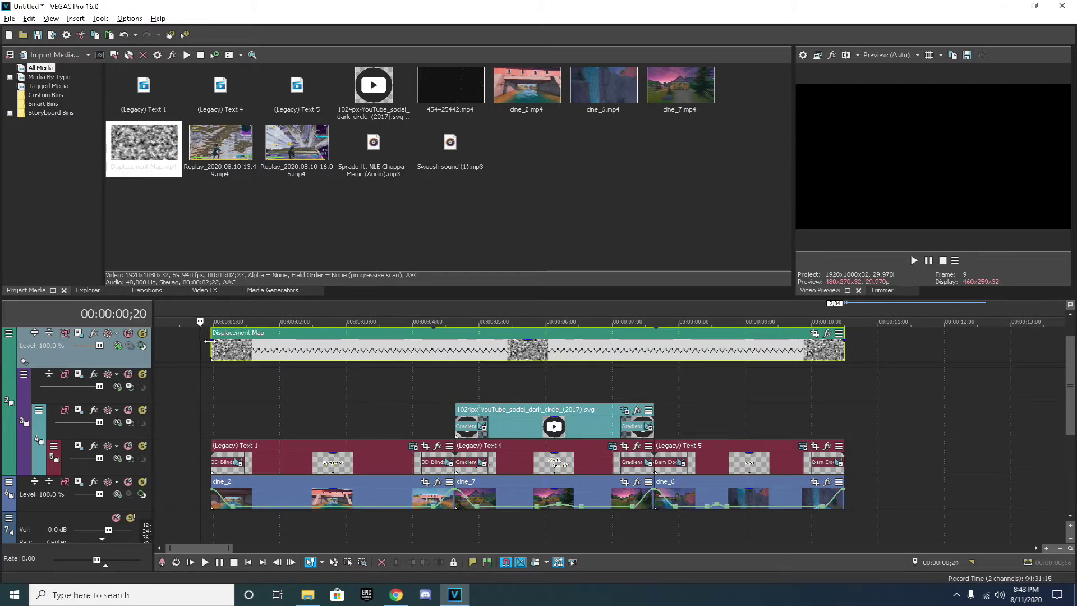
click(248, 343)
key(space)
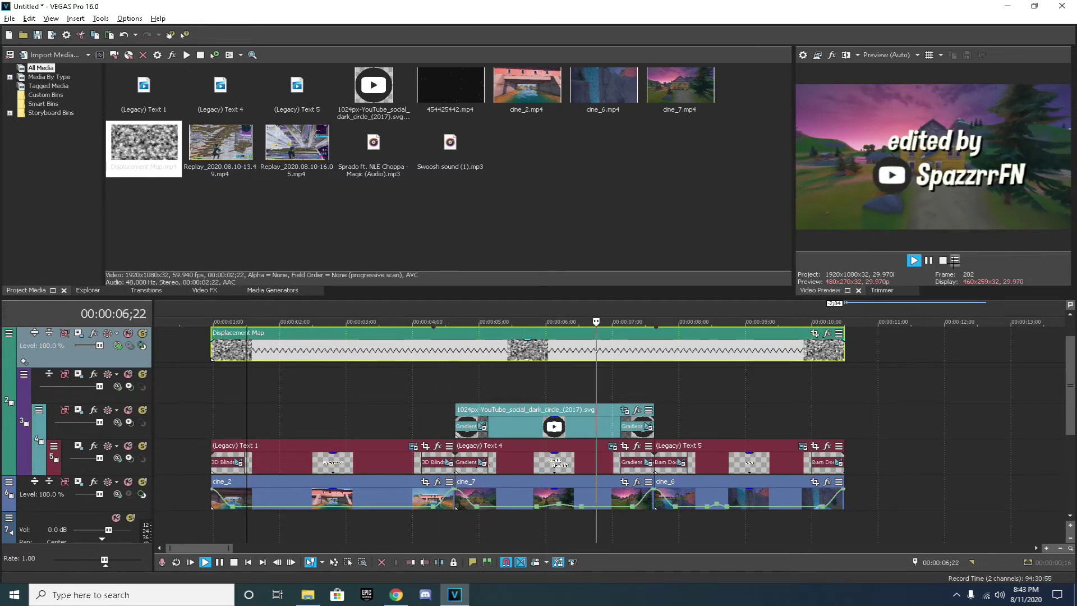
scroll(928, 404, down, 3)
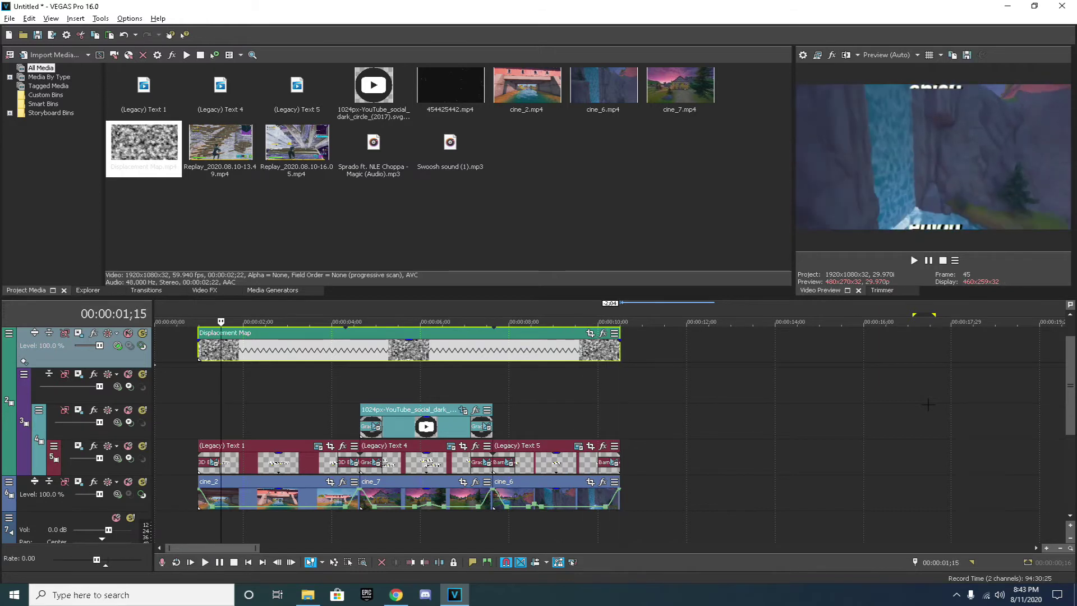
Add Replay_2020.08.10-16.05.mp4 from the project media to track 6 directly after cine_6
click(217, 166)
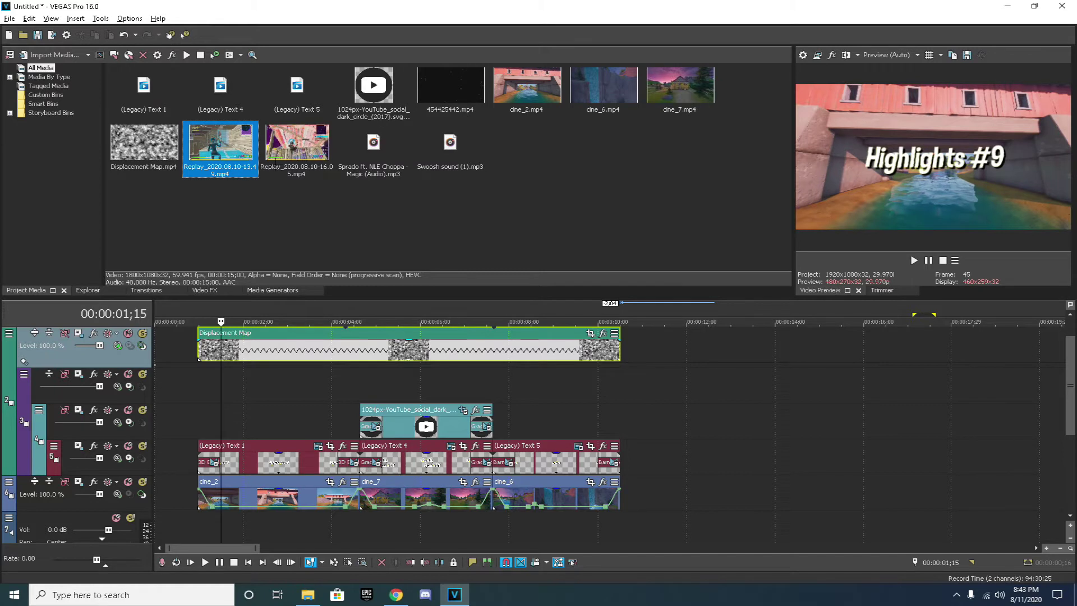
click(297, 144)
drag(297, 145, 632, 488)
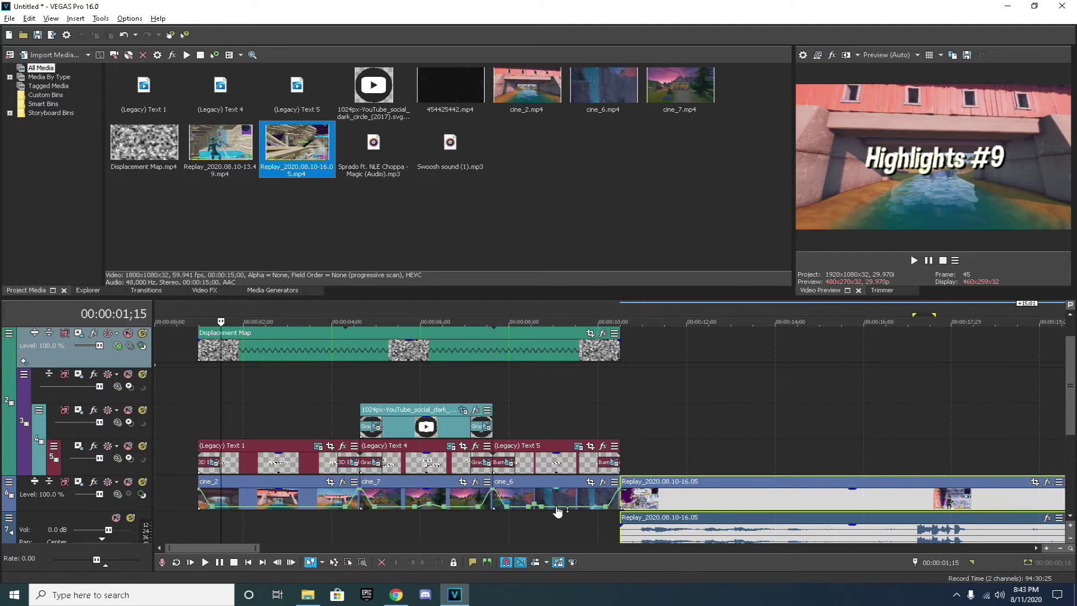
mouse_move(1068, 386)
mouse_down()
mouse_move(1069, 420)
mouse_move(1068, 405)
mouse_up()
drag(205, 546, 239, 547)
Turn off Maintain aspect ratio for the Replay_2020.08.10-16.05 video clip
click(273, 381)
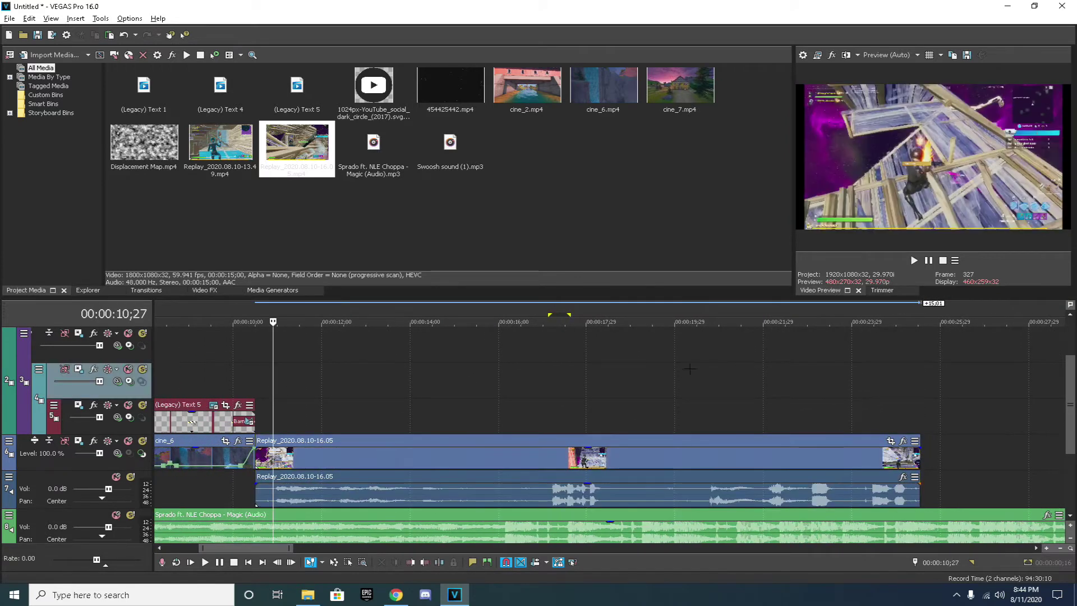
right_click(405, 449)
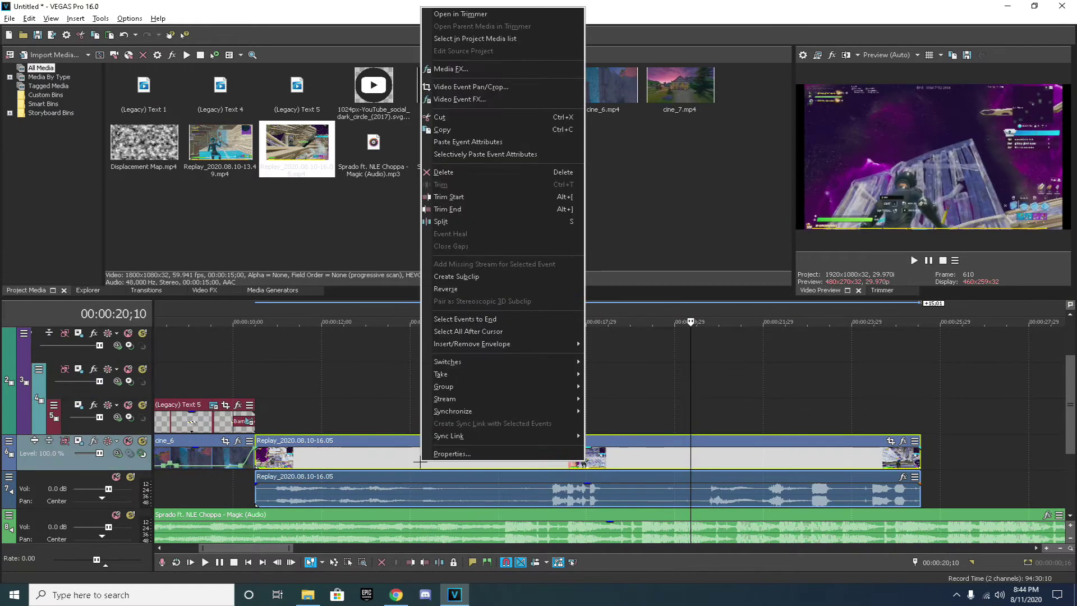
click(465, 455)
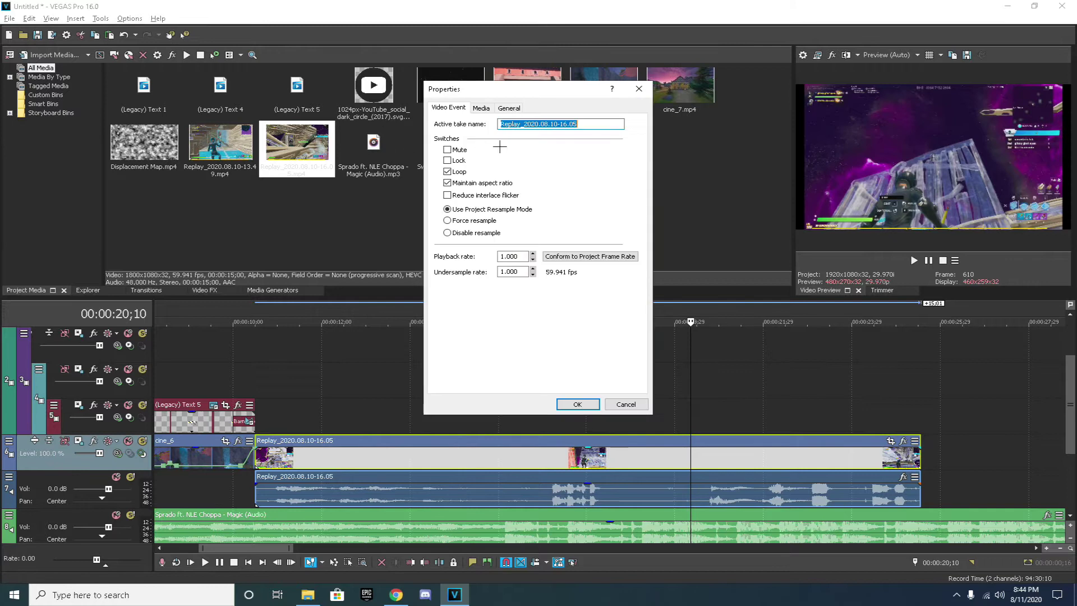
click(453, 181)
click(578, 403)
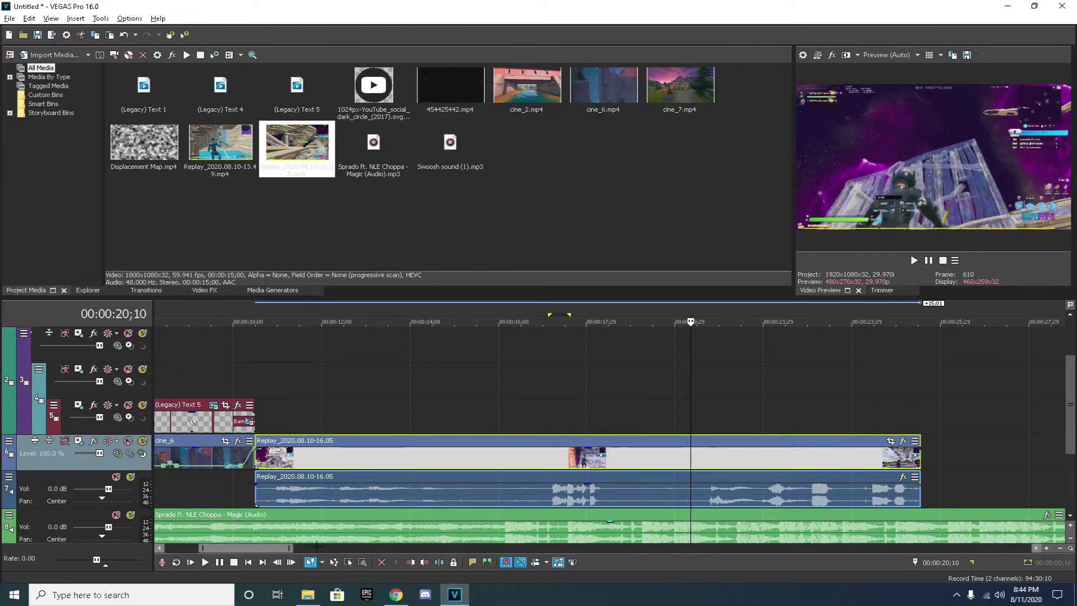
Split the Replay_2020.08.10-16.05 clip at 00:00:22;03 and delete the part before the split
drag(245, 548, 264, 548)
scroll(511, 474, up, 2)
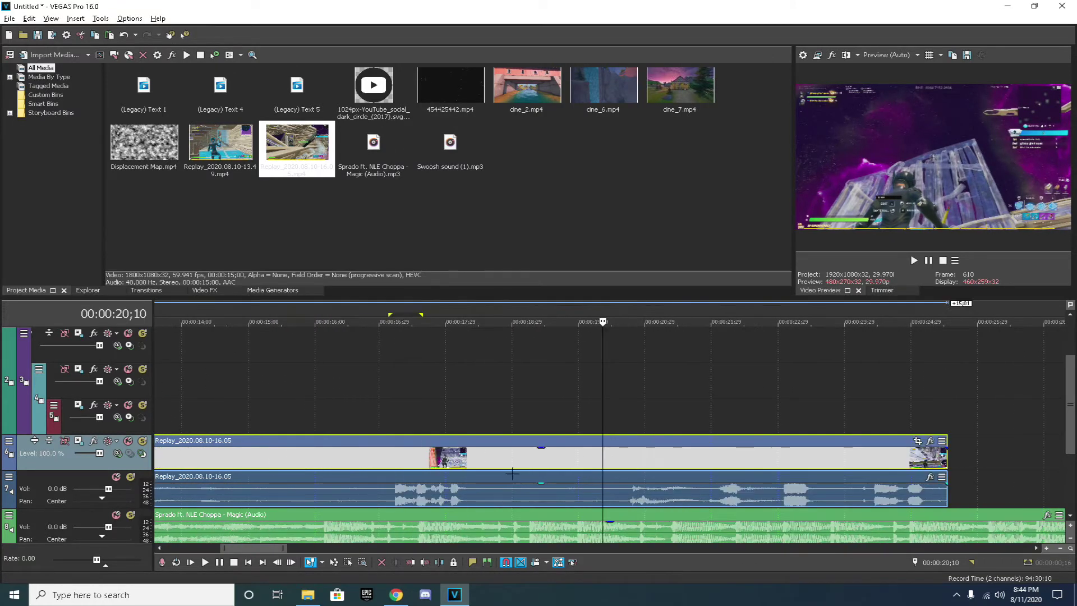
drag(605, 418, 678, 388)
click(841, 407)
scroll(679, 388, up, 4)
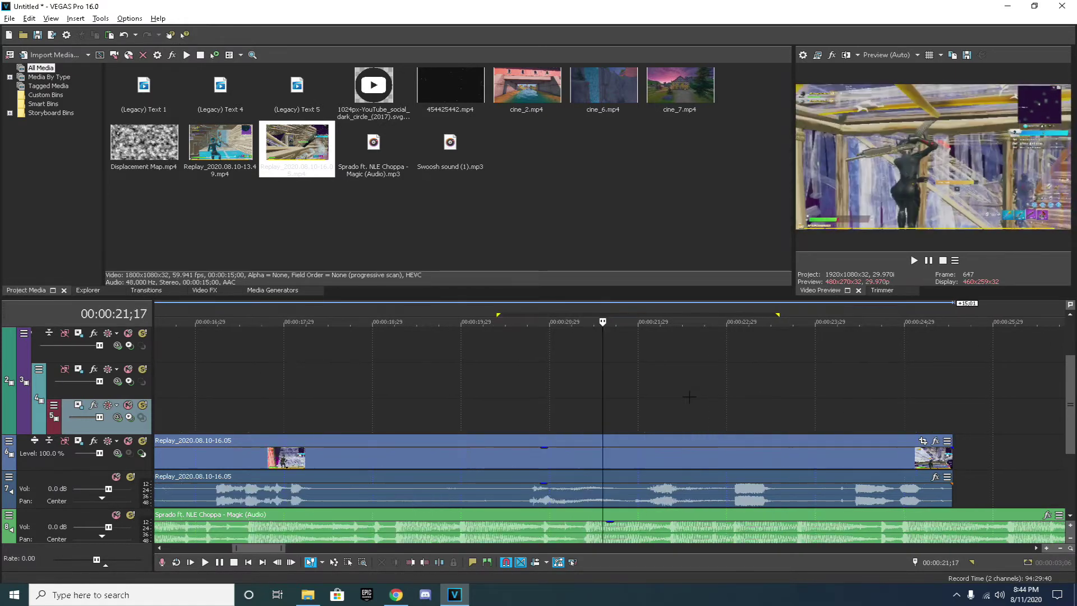
drag(604, 408, 746, 392)
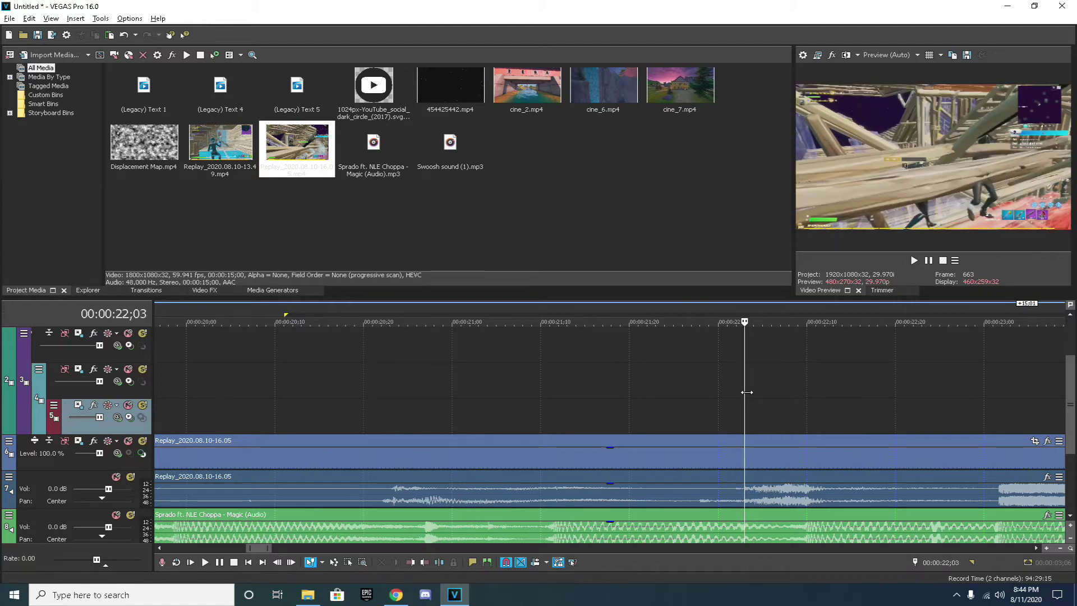
click(743, 453)
key(s)
click(719, 457)
key(Delete)
Find the beat drop in the Sprado song and move the trimmed replay clip to start there at 00:00:16;04
scroll(731, 459, down, 4)
drag(664, 455, 406, 456)
drag(265, 548, 238, 547)
drag(829, 461, 504, 466)
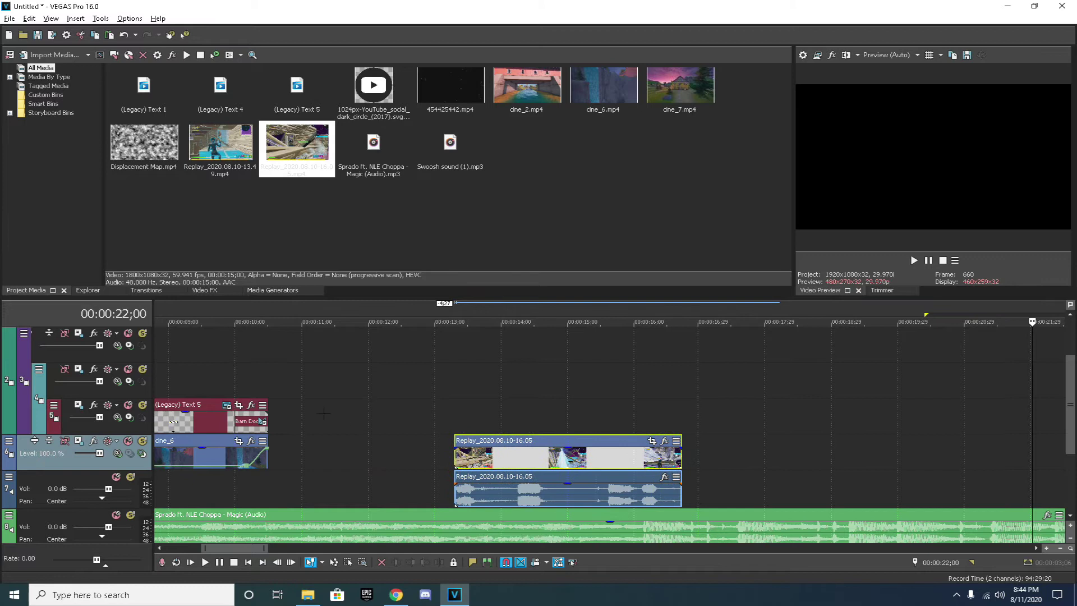
click(248, 386)
key(space)
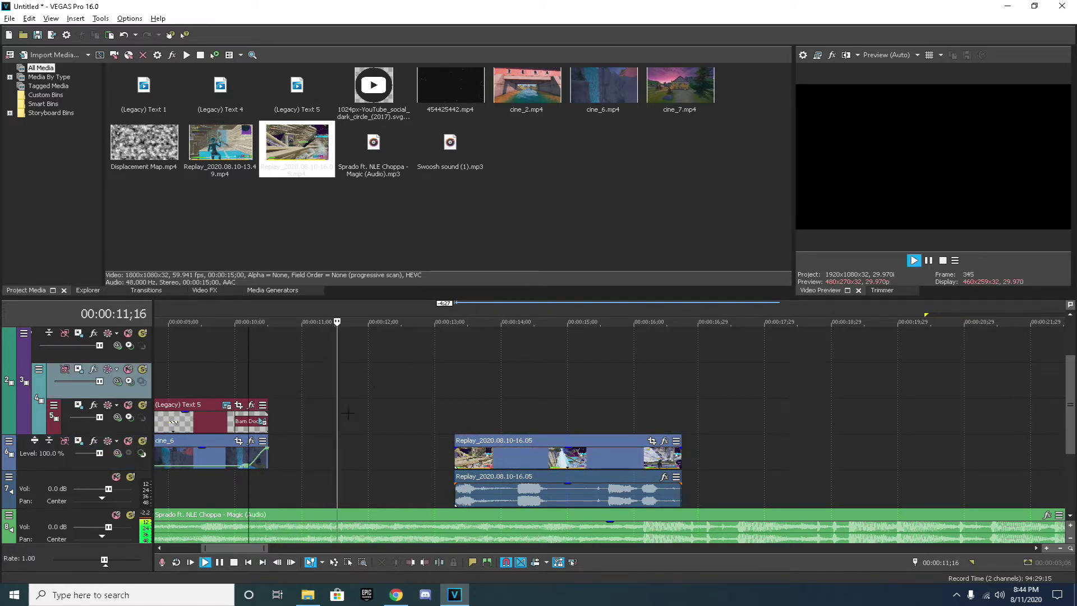
drag(511, 452, 990, 453)
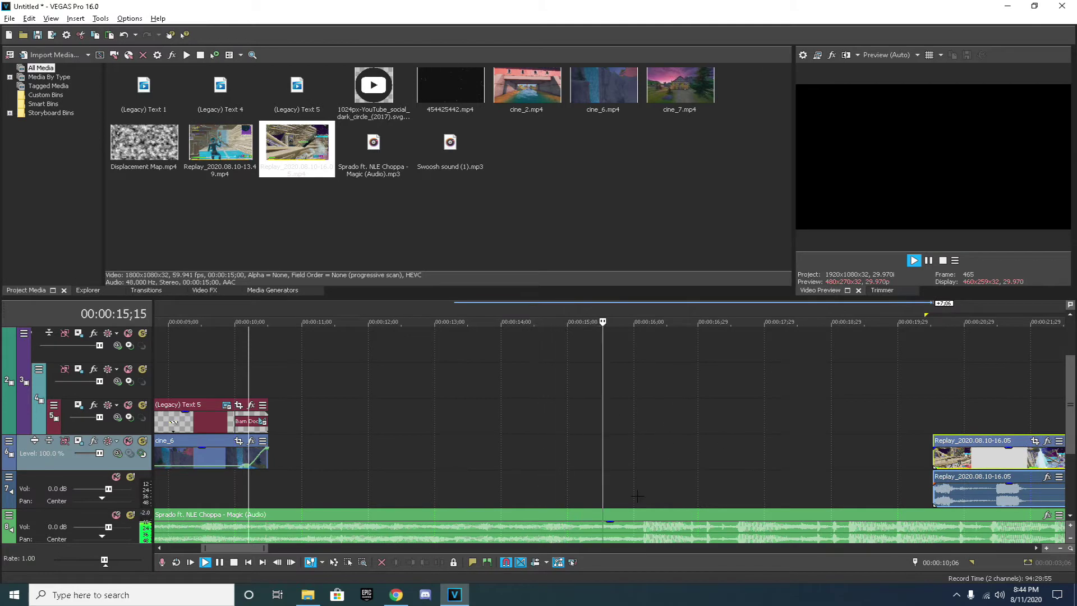
key(space)
click(645, 478)
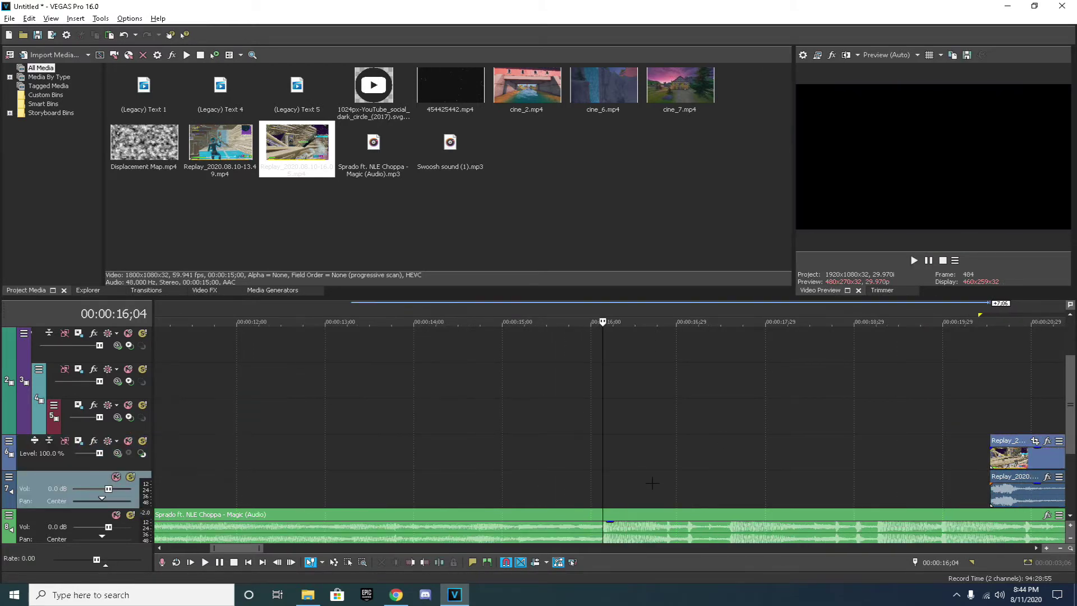
drag(945, 465, 631, 463)
Play back the replay clip's start against the song's drop to check the sync
click(577, 416)
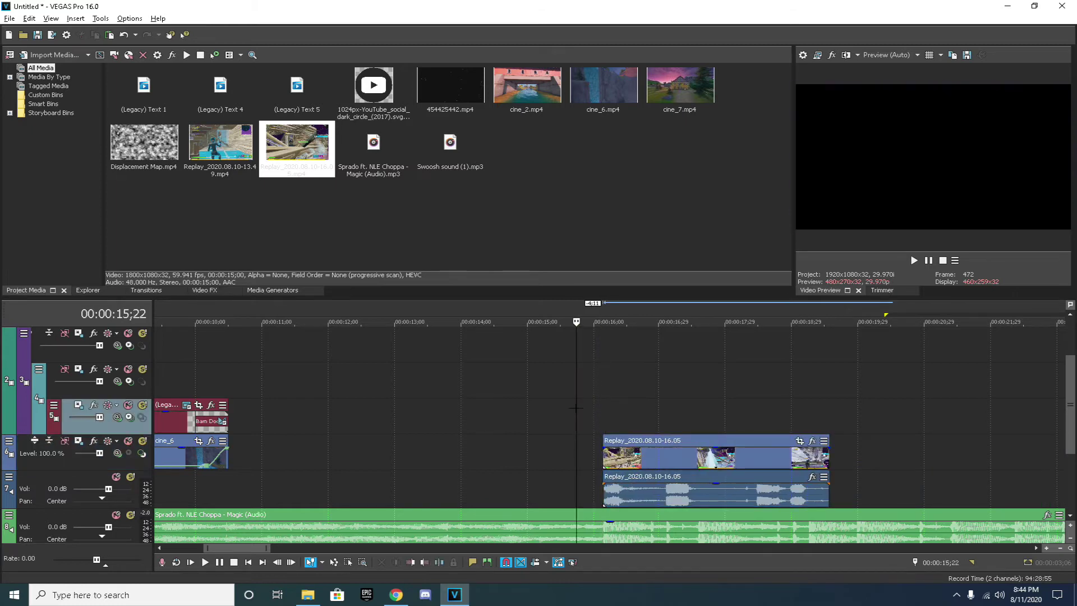
key(space)
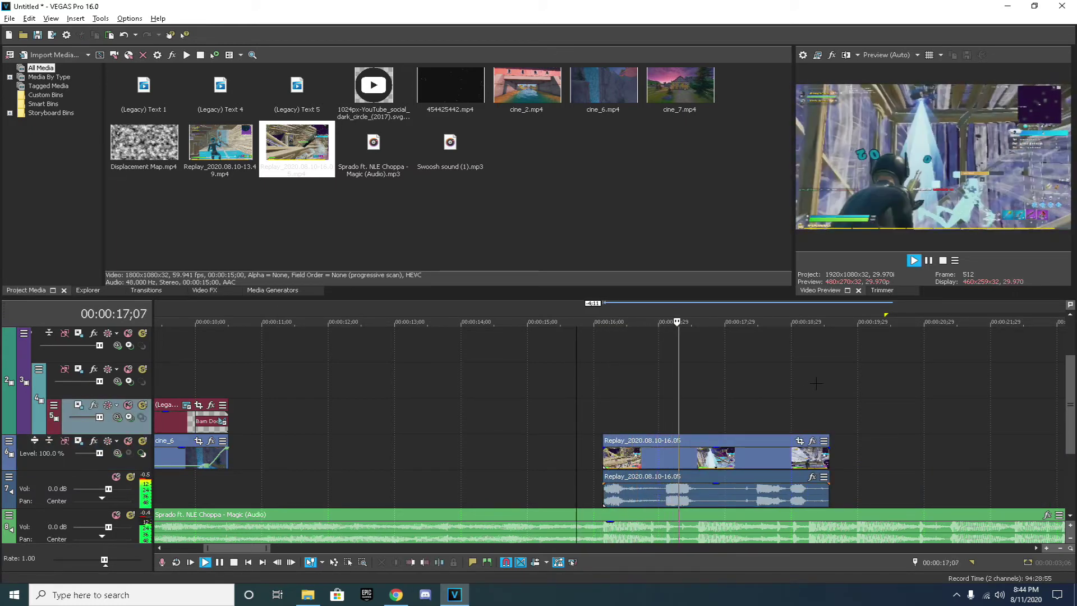
key(space)
click(600, 421)
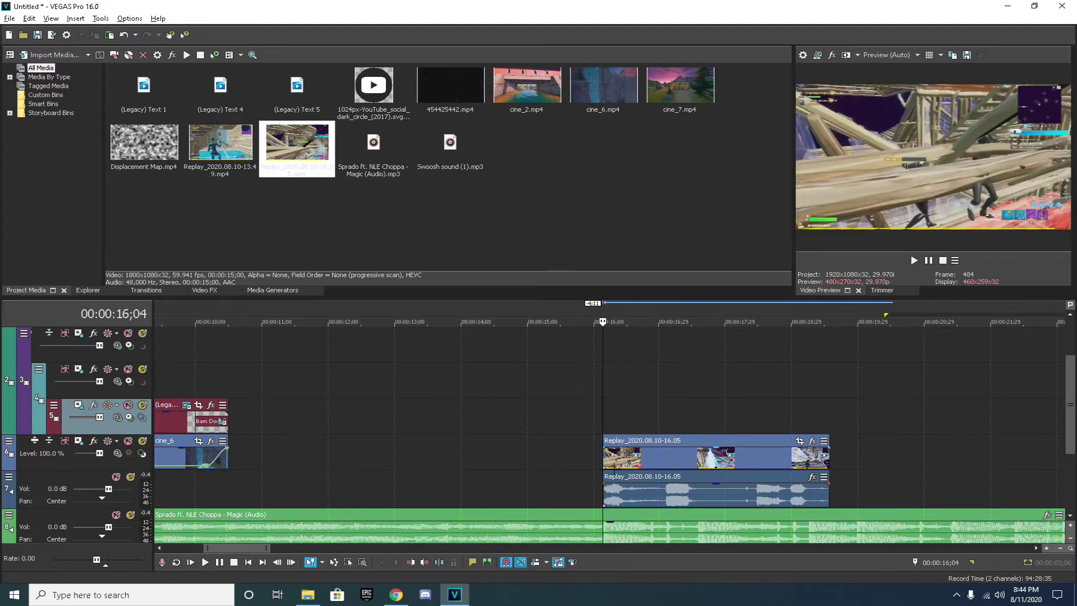
scroll(604, 470, up, 2)
scroll(609, 469, down, 3)
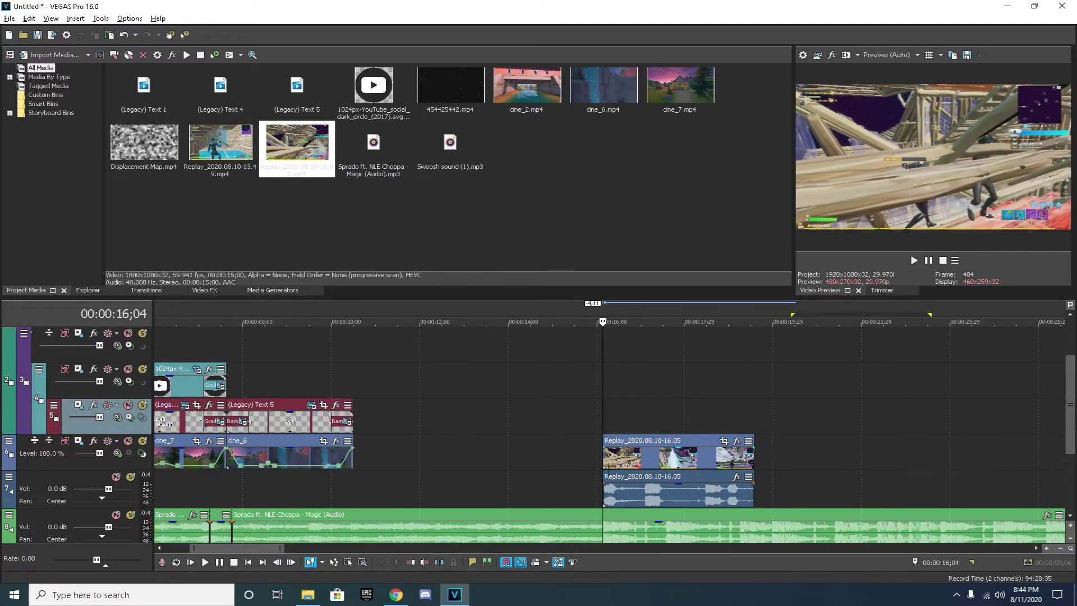
Extend the start of the Replay_2020.08.10-16.05 clip back to the end of the cine_6 clip and play back the drop
key(Up)
drag(601, 459, 230, 453)
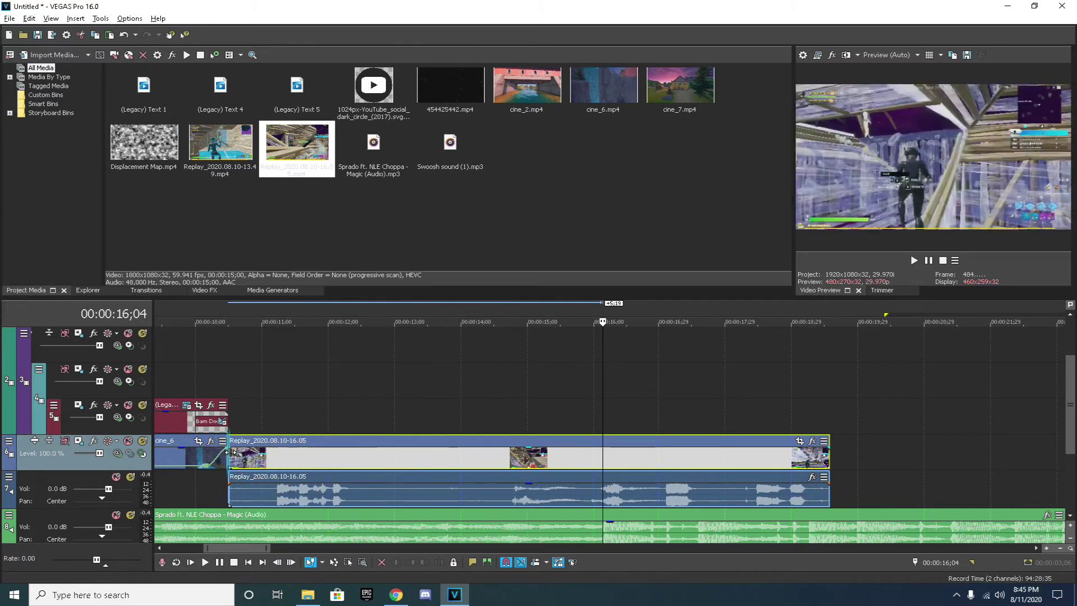
click(512, 399)
key(space)
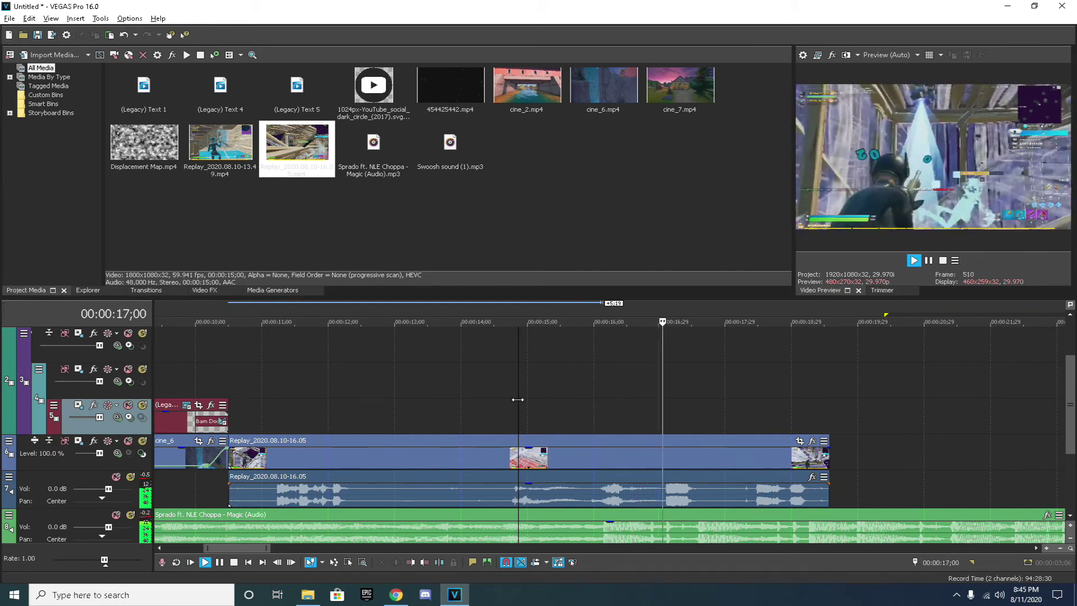
key(space)
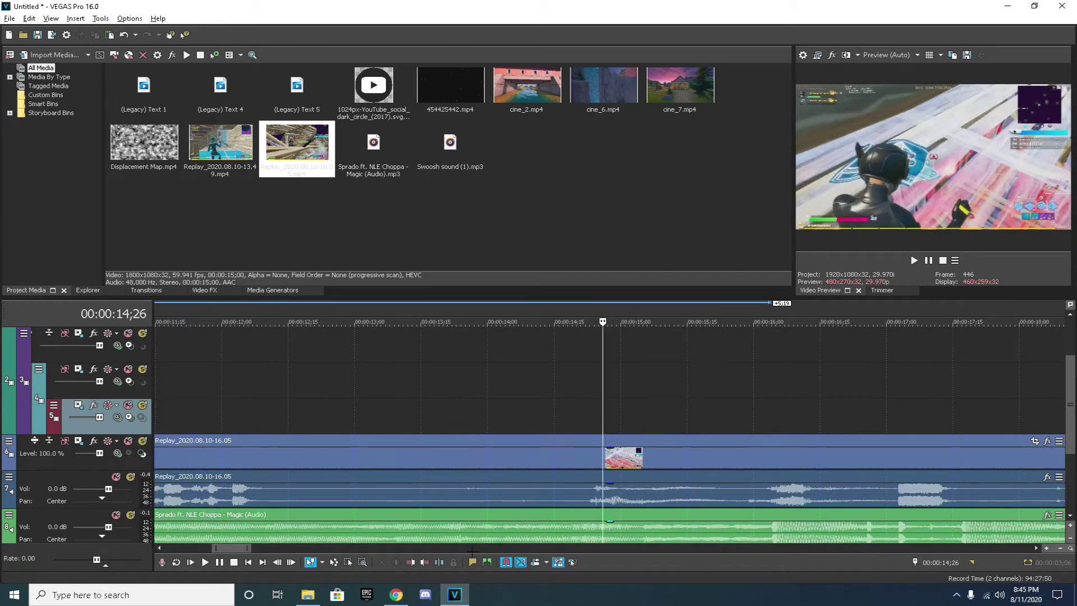
Place the cursor on the drop at 00:00:16;04 and add a Velocity envelope to the Replay_2020.08.10-16.05 video clip
drag(218, 548, 227, 548)
click(443, 404)
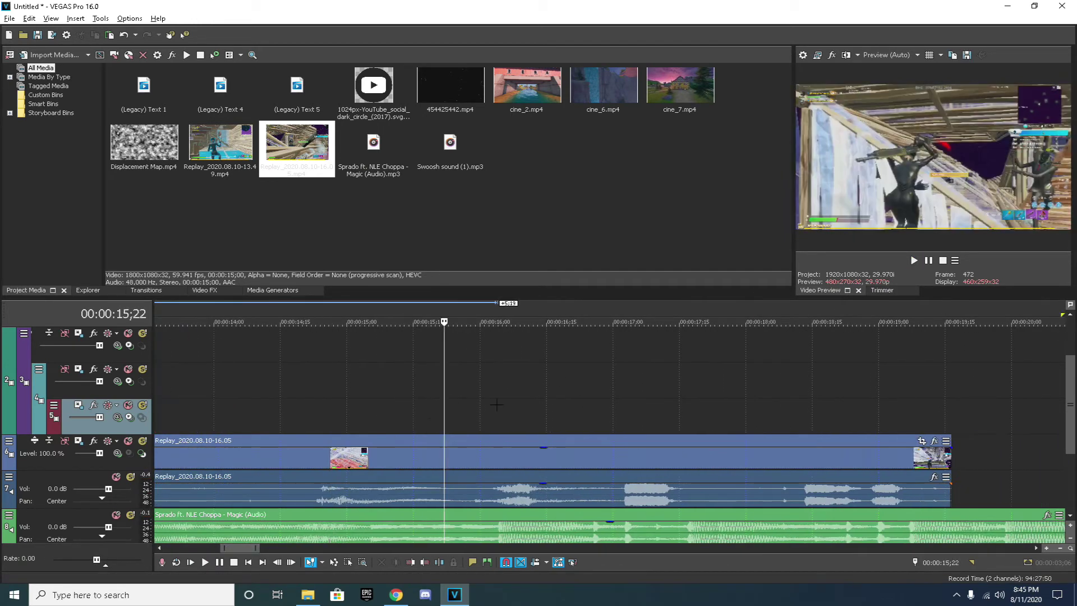
click(480, 408)
drag(481, 414, 498, 416)
scroll(523, 460, up, 2)
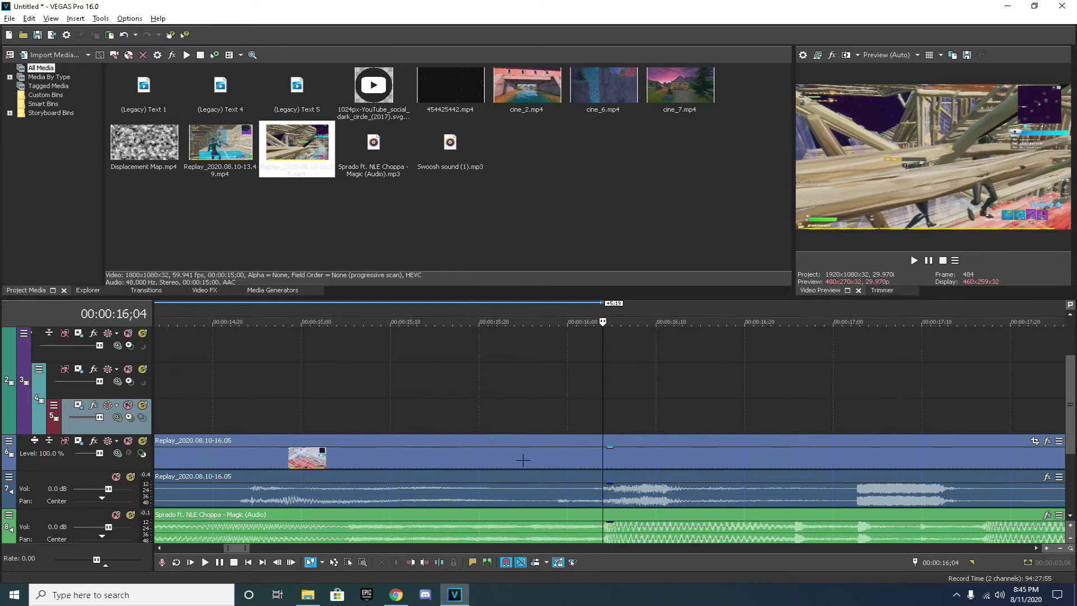
right_click(595, 462)
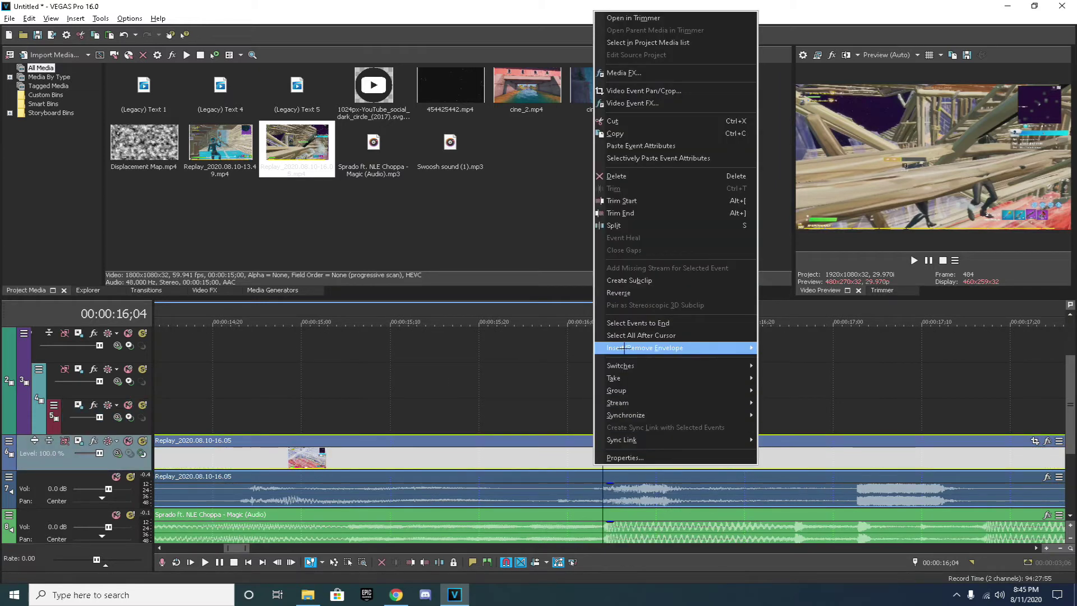
mouse_move(652, 348)
click(781, 347)
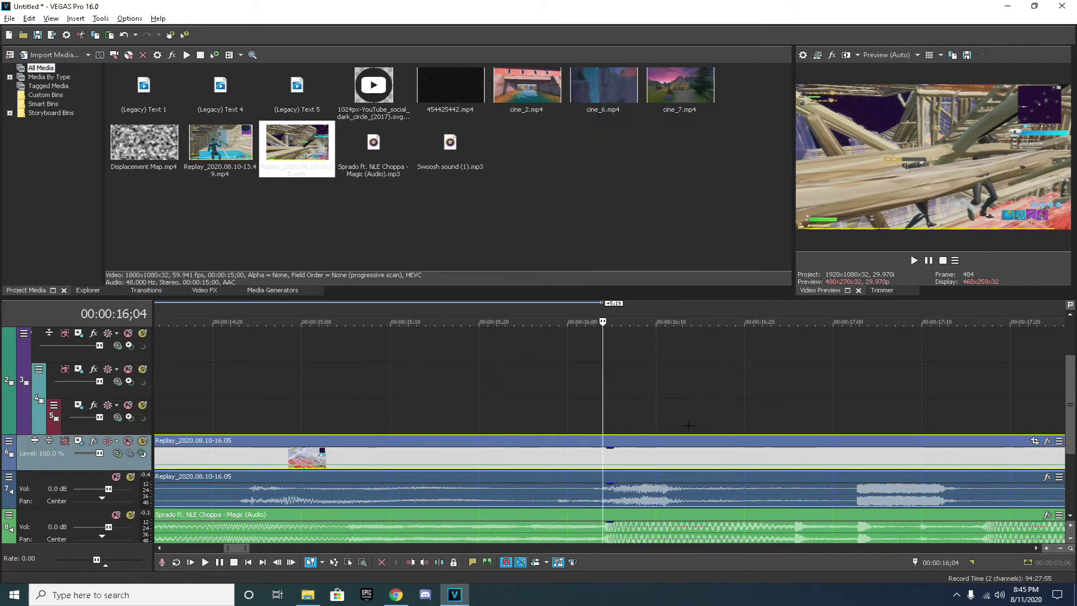
Add velocity points at 00:00:16;03, 00:00:16;04 and 00:00:16;05 on the replay clip and raise the middle point's forward velocity
scroll(606, 470, up, 3)
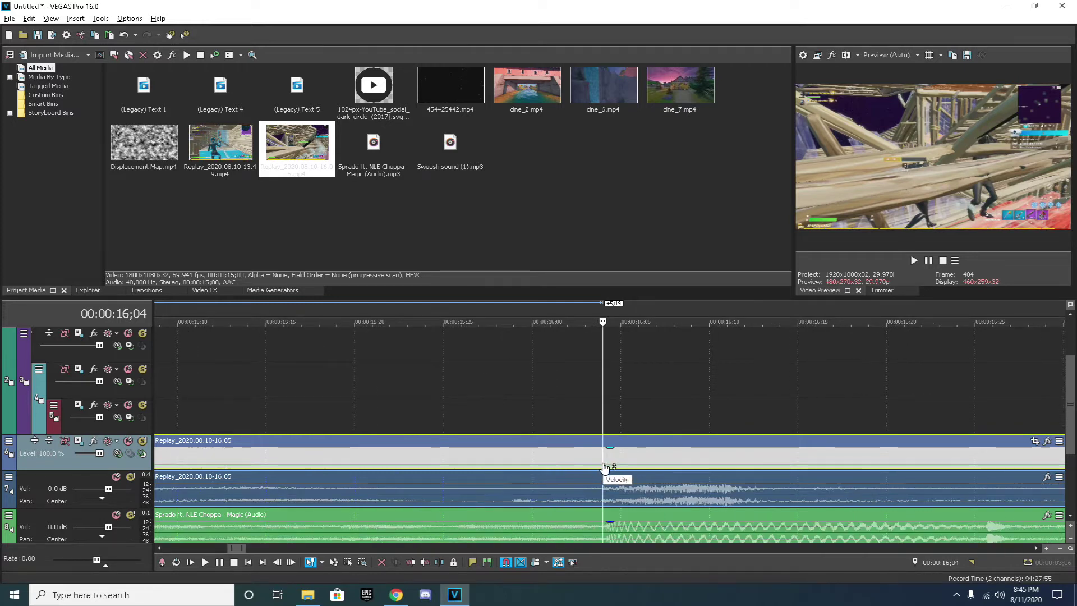
double_click(586, 464)
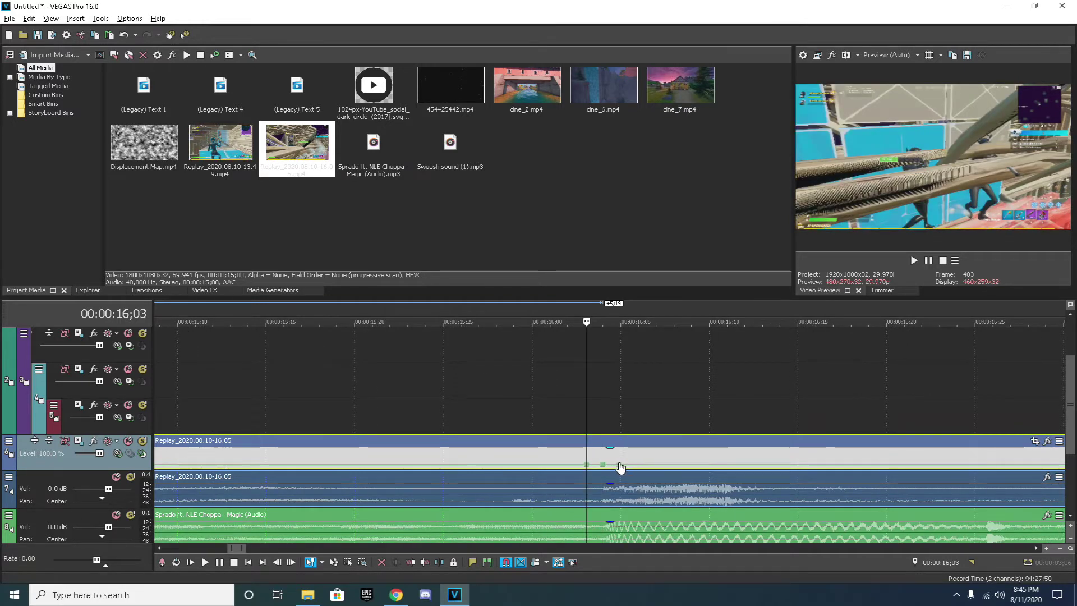
double_click(619, 465)
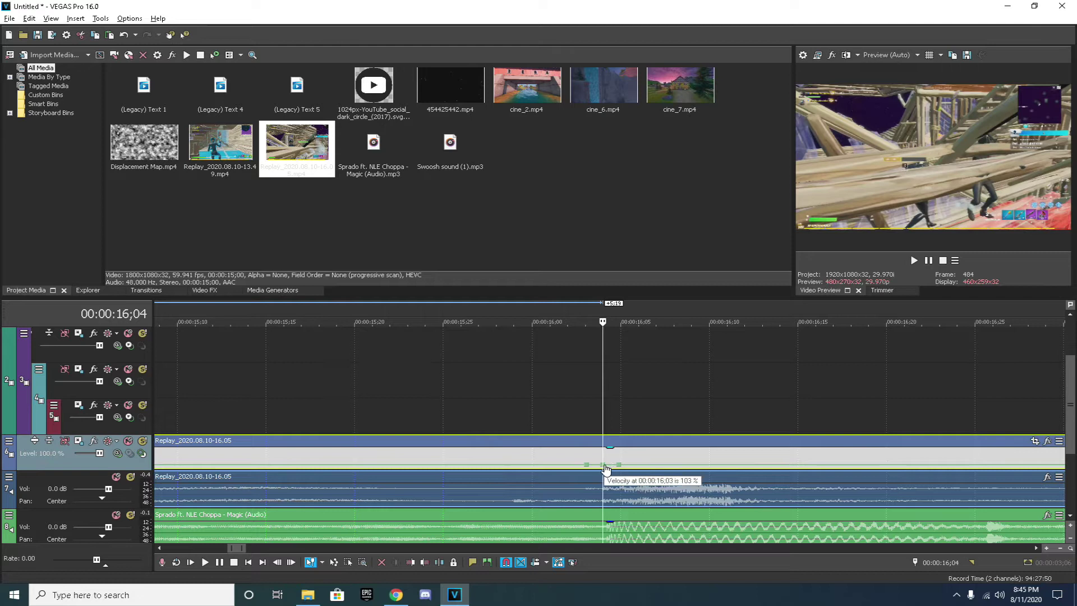
right_click(603, 468)
click(645, 217)
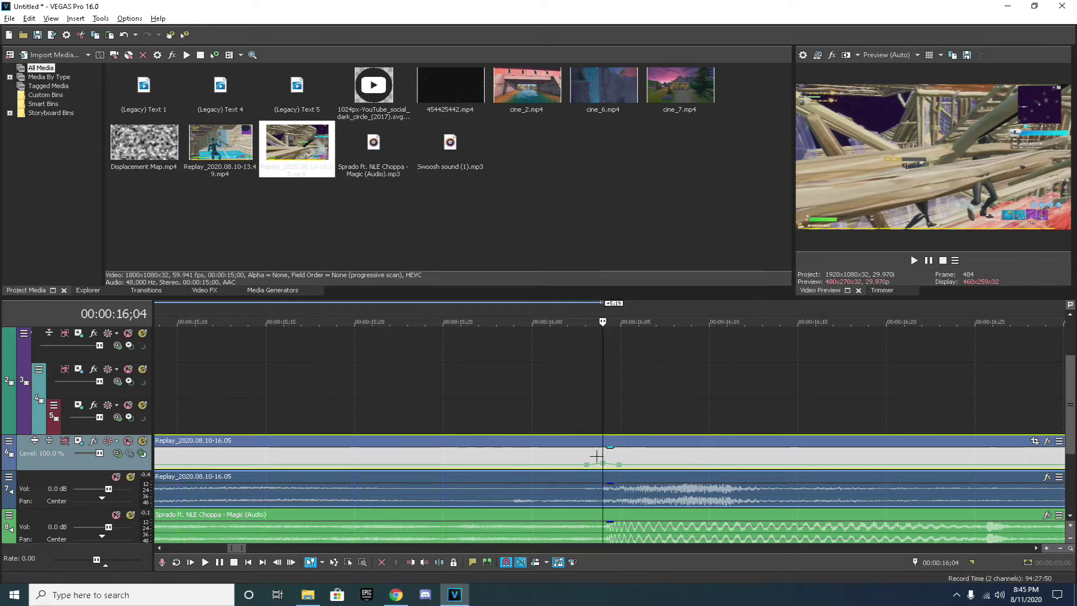
Move the last velocity point to 00:00:16;08 and set it to 50% forward velocity
key(Left)
key(Right)
key(Right)
key(Right)
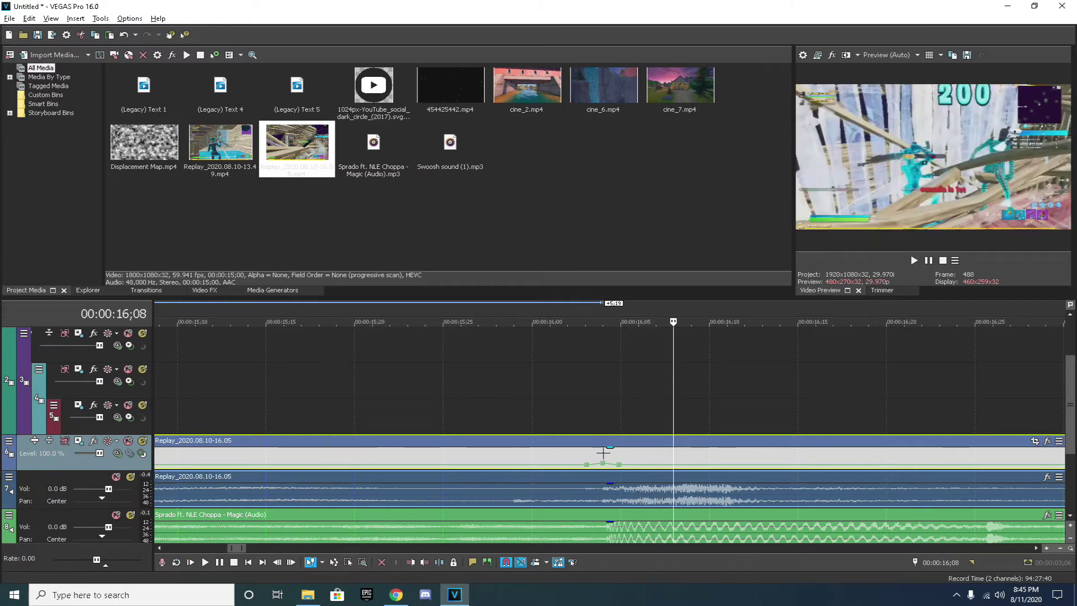
drag(619, 465, 673, 461)
right_click(674, 460)
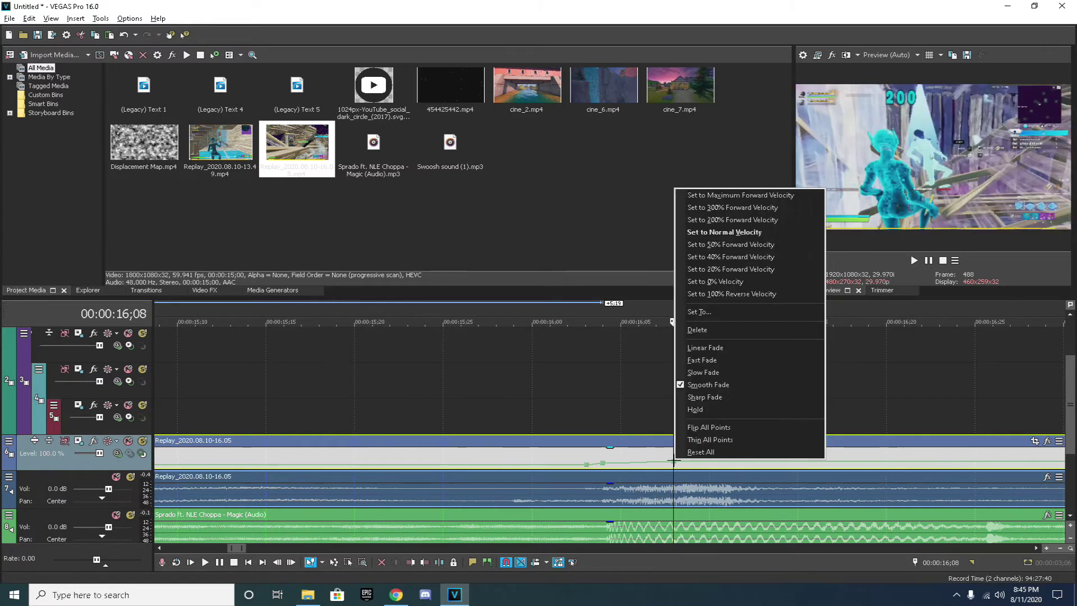
click(715, 245)
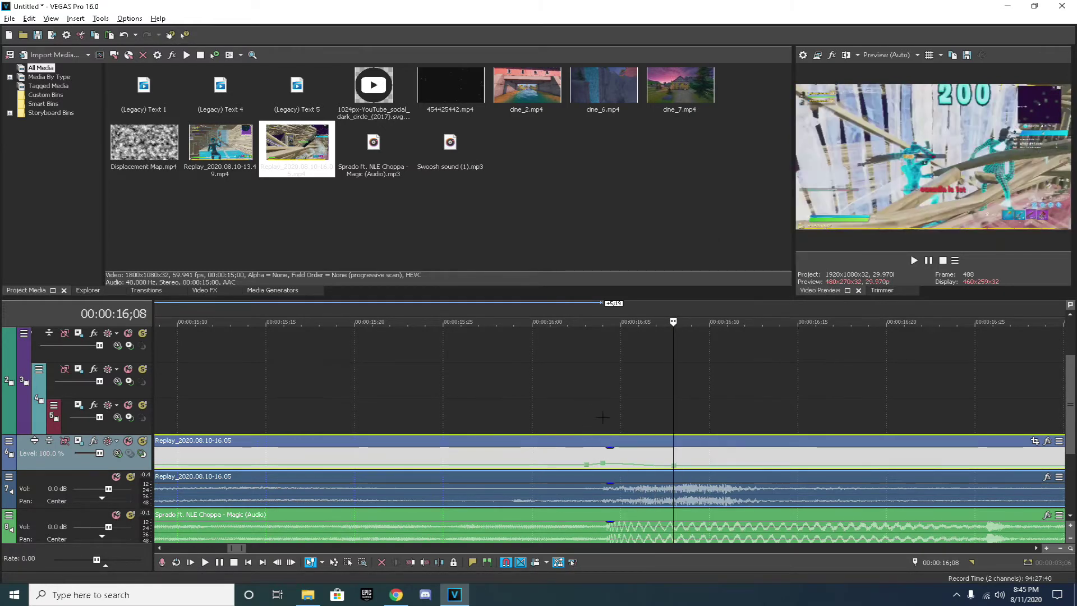
Move the first velocity point back to 00:00:15;28 and set it to normal velocity
click(603, 418)
key(Left)
key(Left)
key(Left)
key(Left)
key(Left)
key(Left)
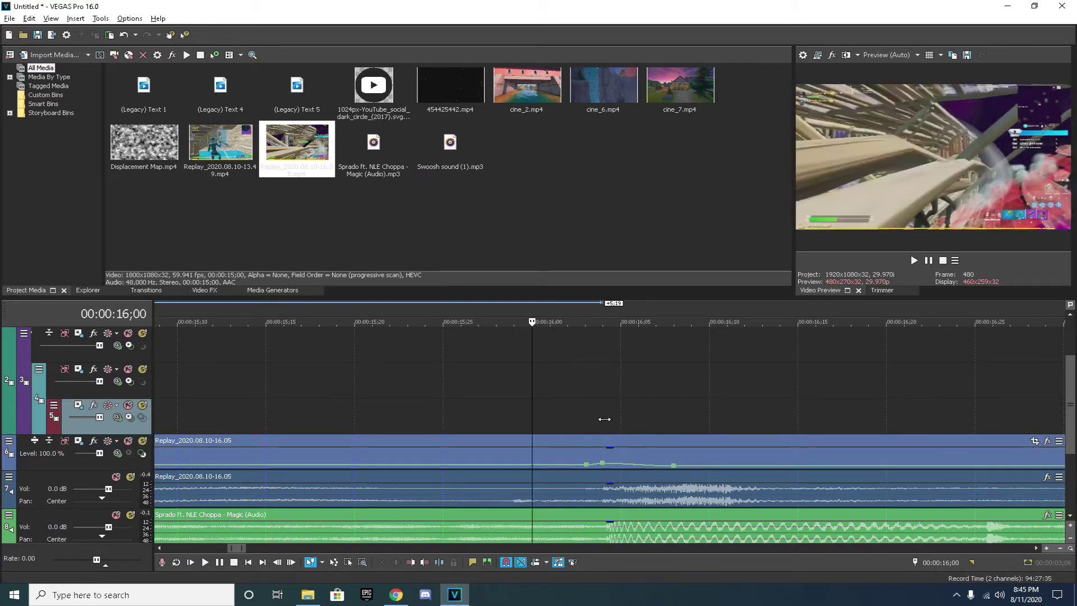
drag(589, 470, 497, 472)
right_click(497, 467)
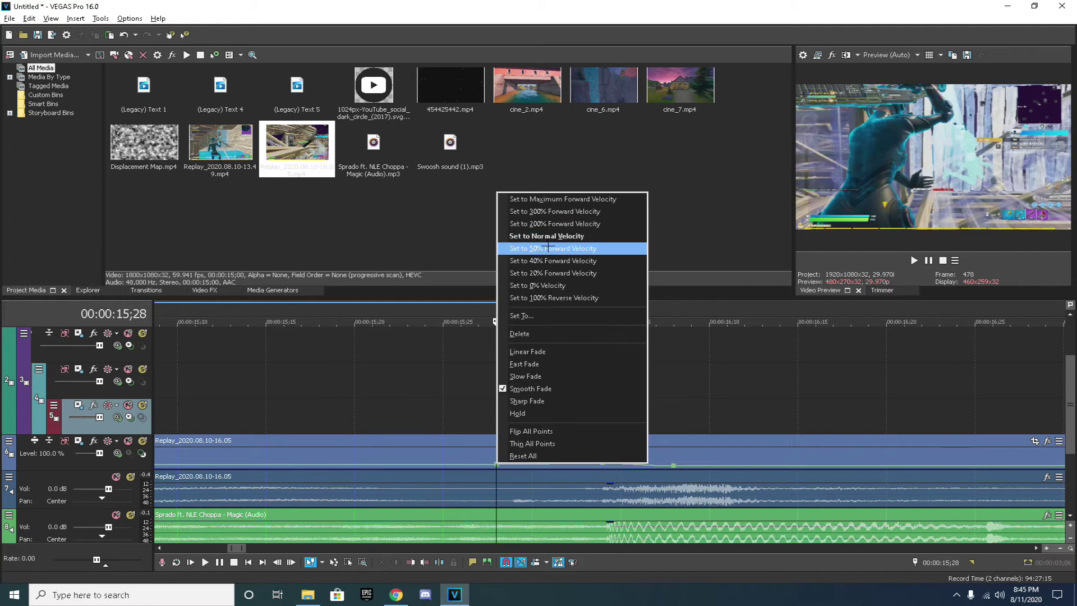
click(547, 235)
Play back the replay clip around the drop several times to check the speed ramp against the song
click(447, 374)
key(space)
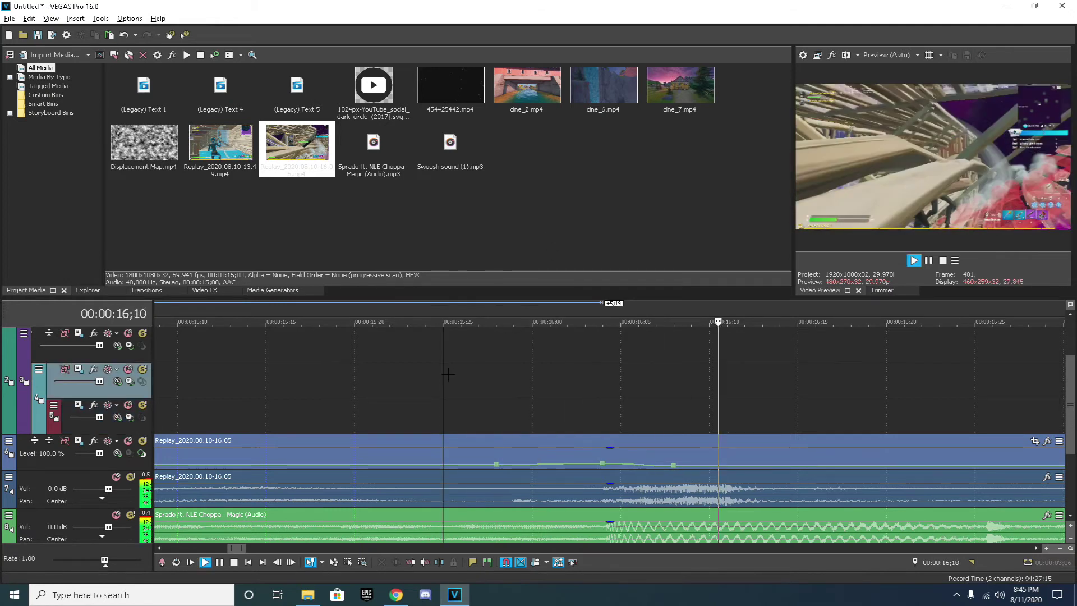
key(space)
scroll(421, 384, down, 5)
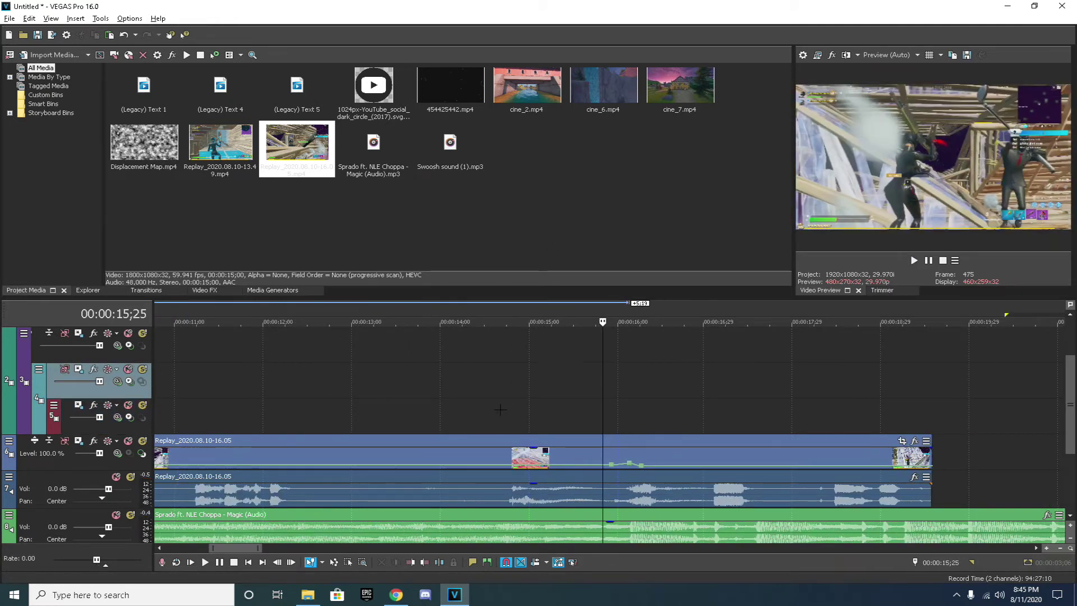
click(491, 413)
key(space)
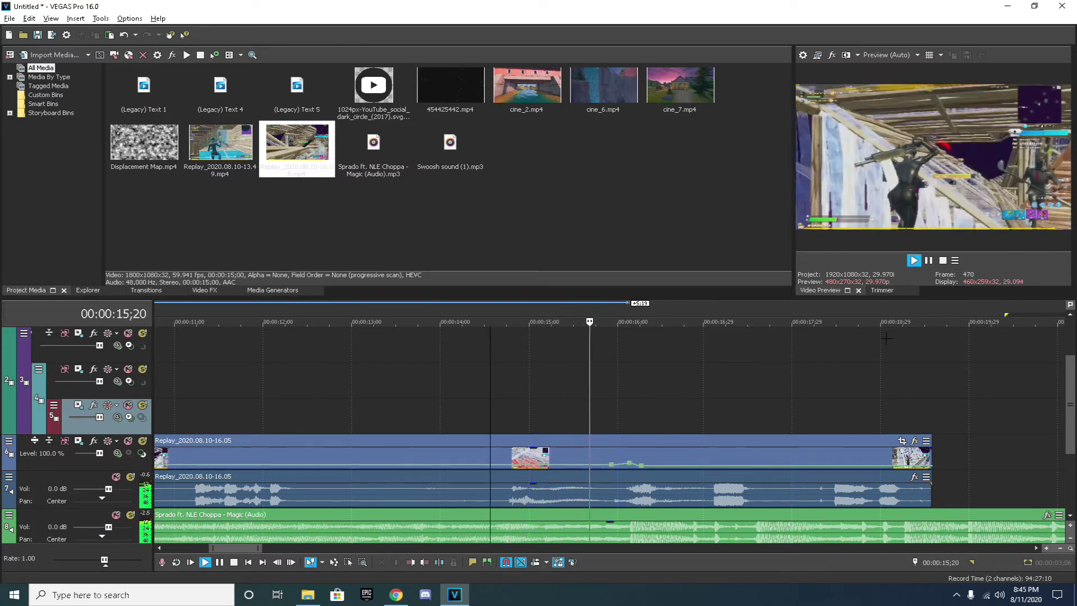
key(space)
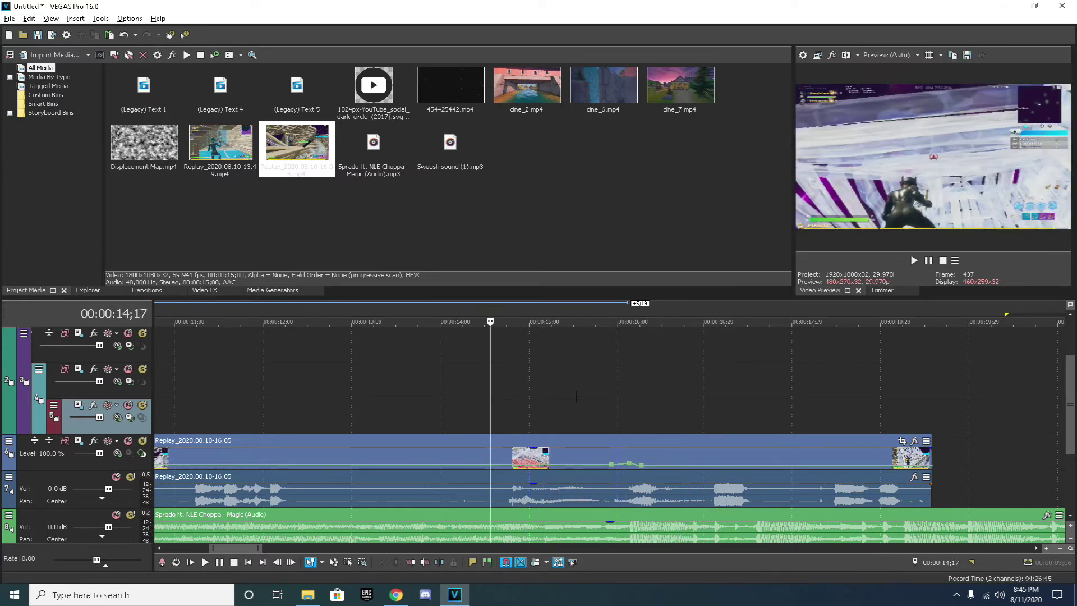
click(606, 381)
key(space)
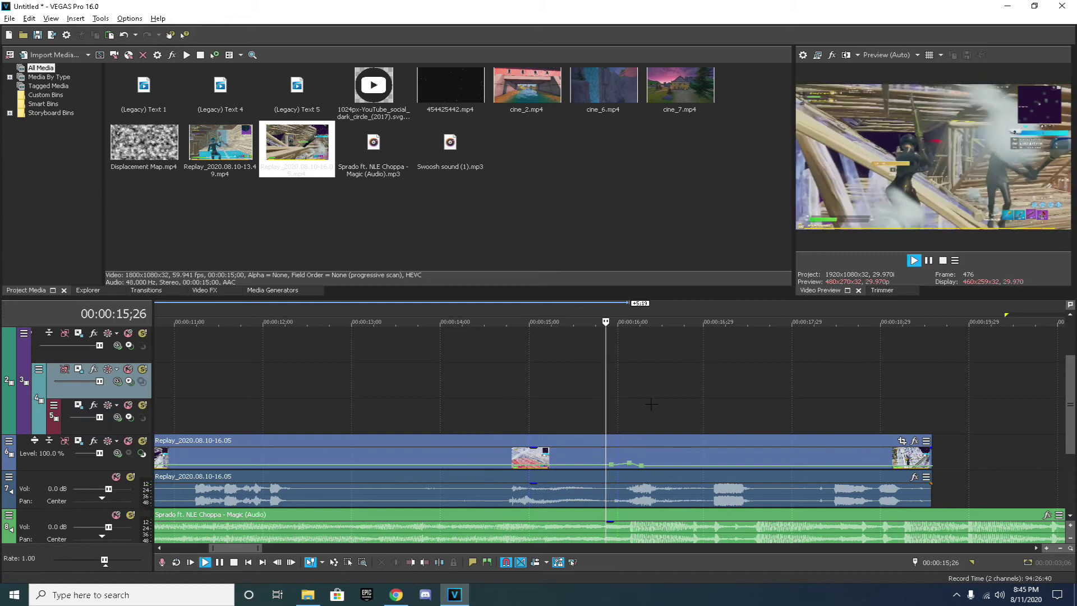
key(space)
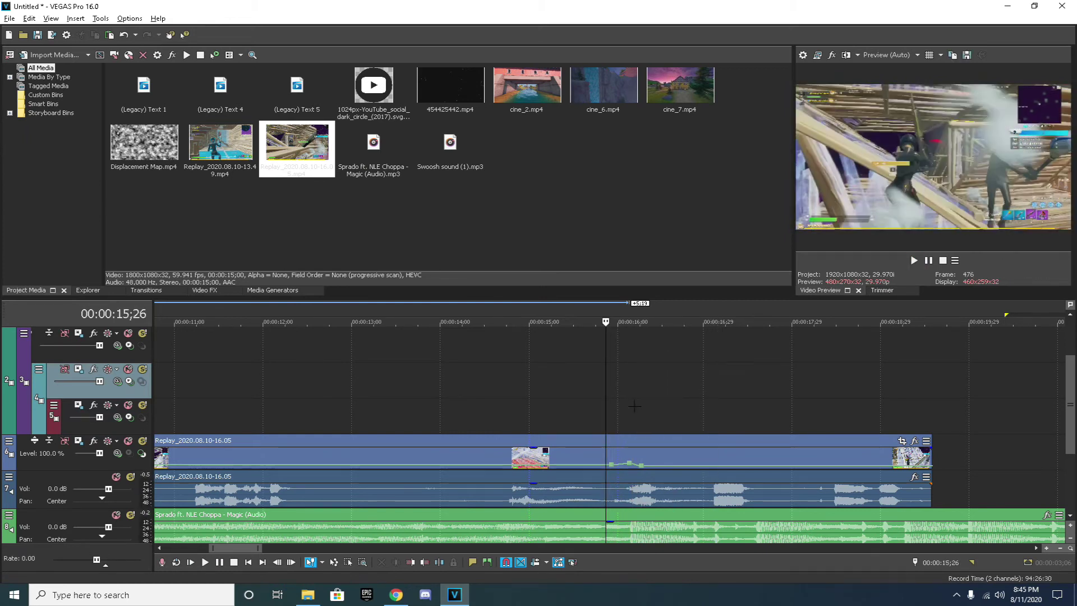
scroll(634, 405, up, 4)
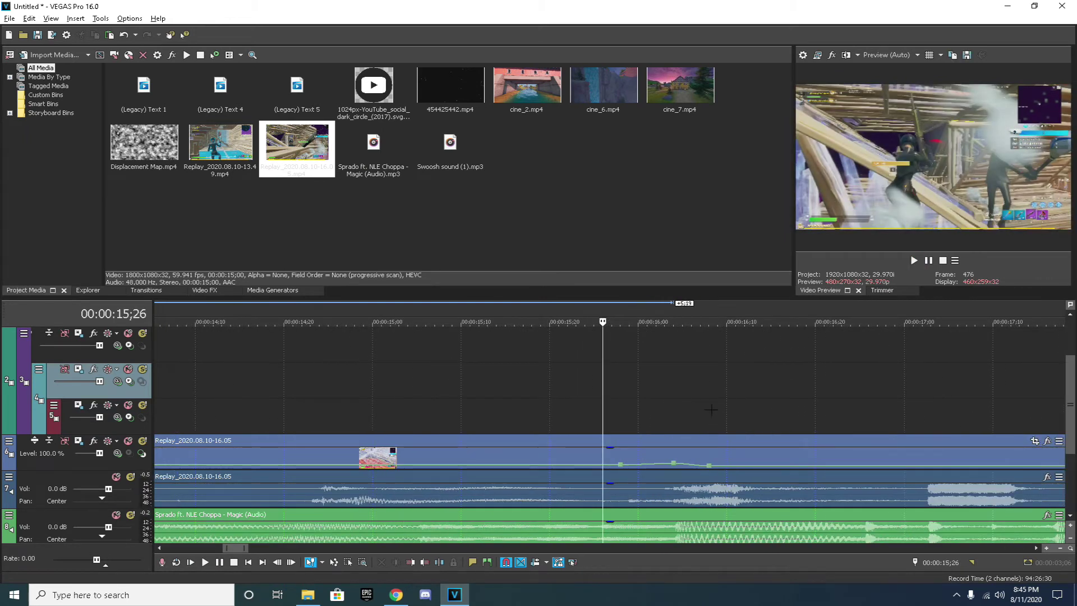
scroll(710, 410, down, 4)
key(space)
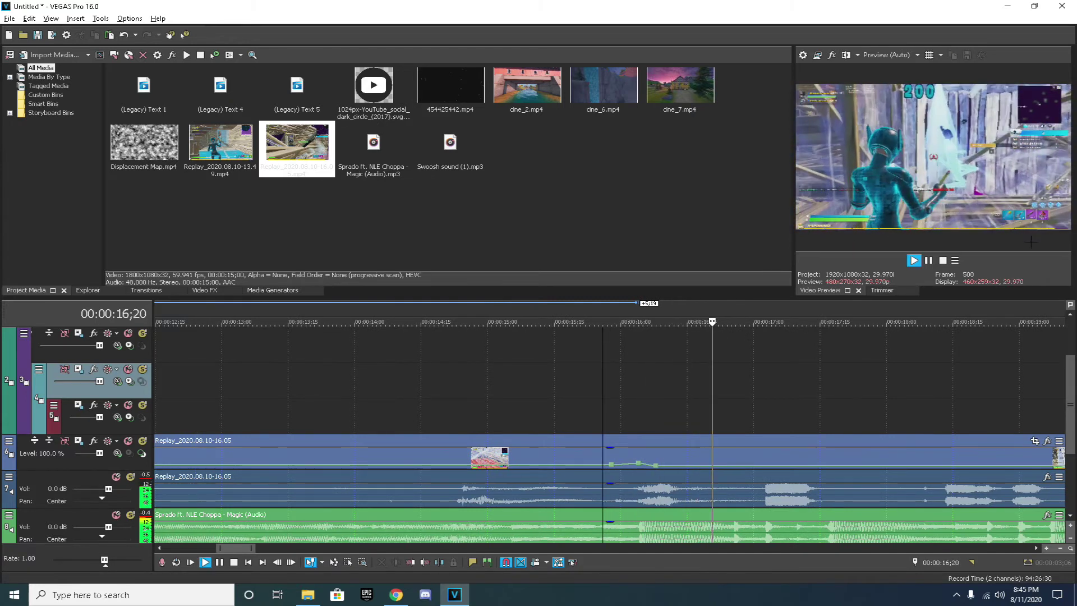
key(space)
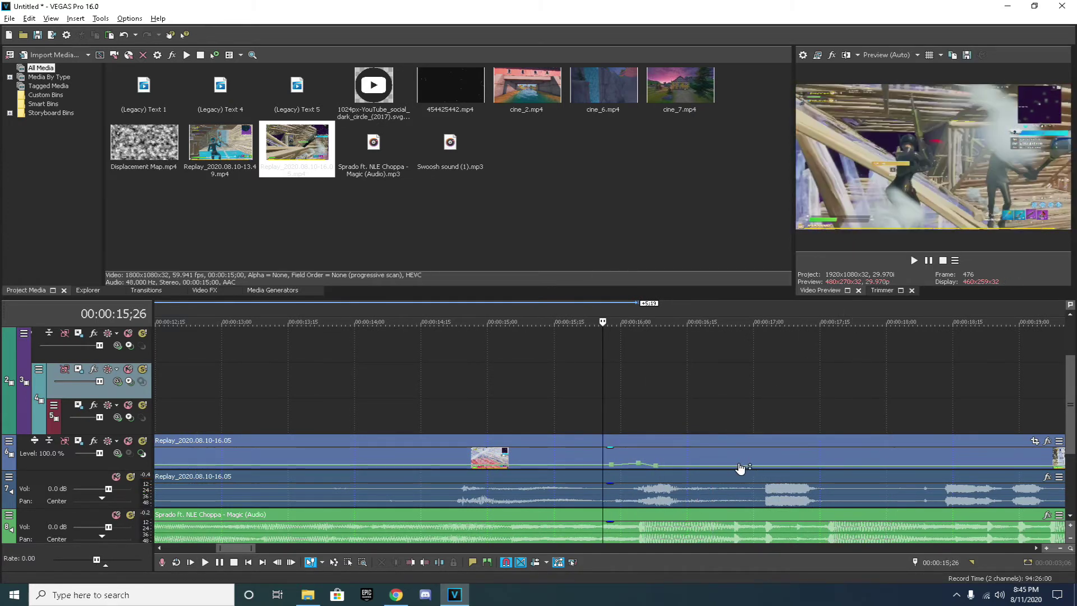
Add two velocity points near 00:00:16;26, set the second to normal velocity, and play back the slowed section
click(738, 467)
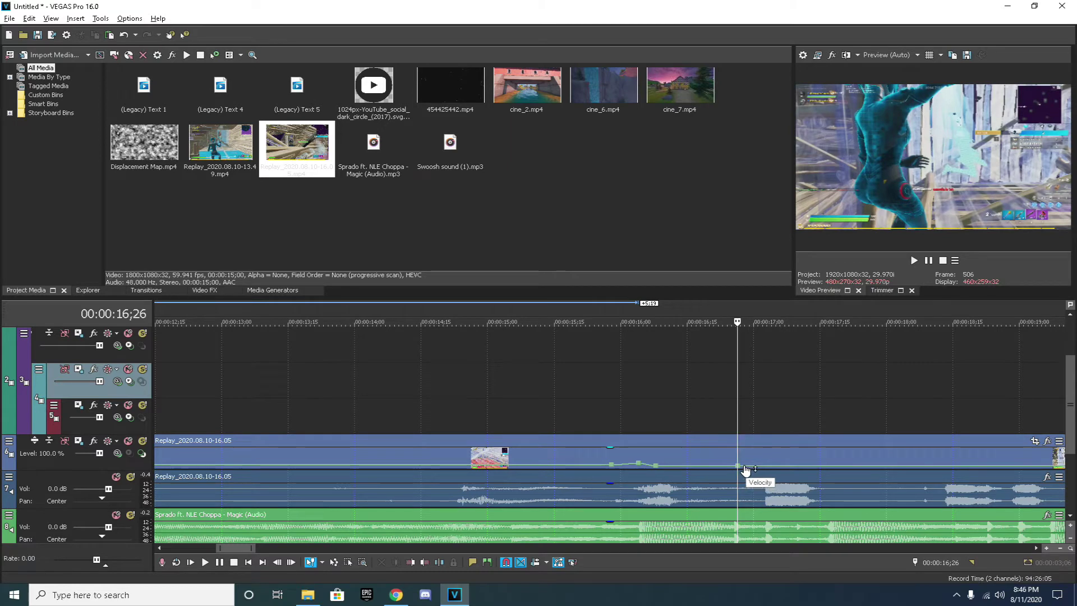
double_click(742, 466)
right_click(744, 466)
click(799, 237)
click(678, 417)
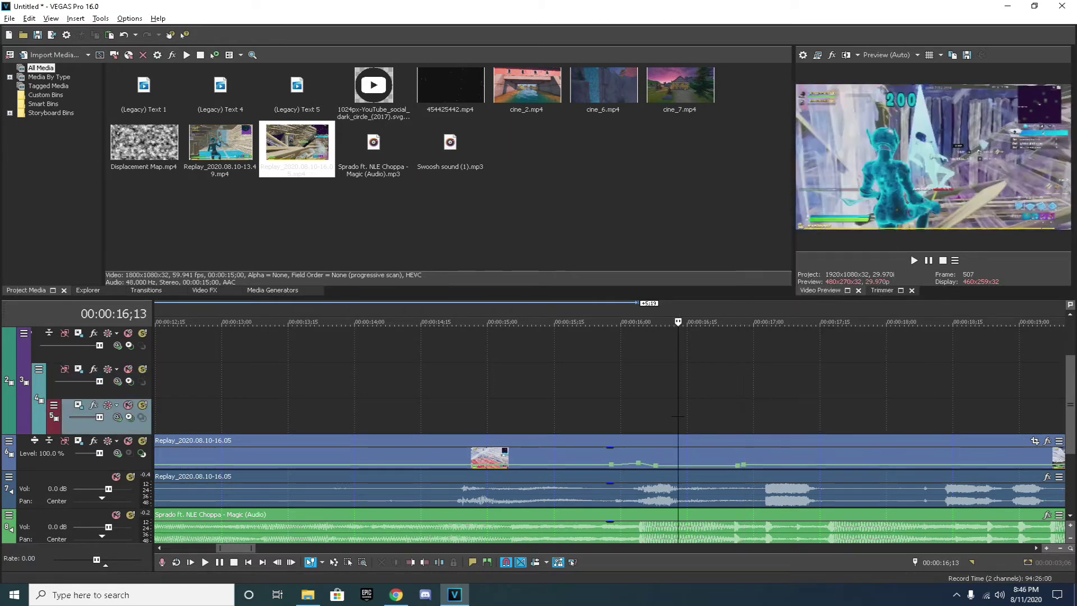
key(space)
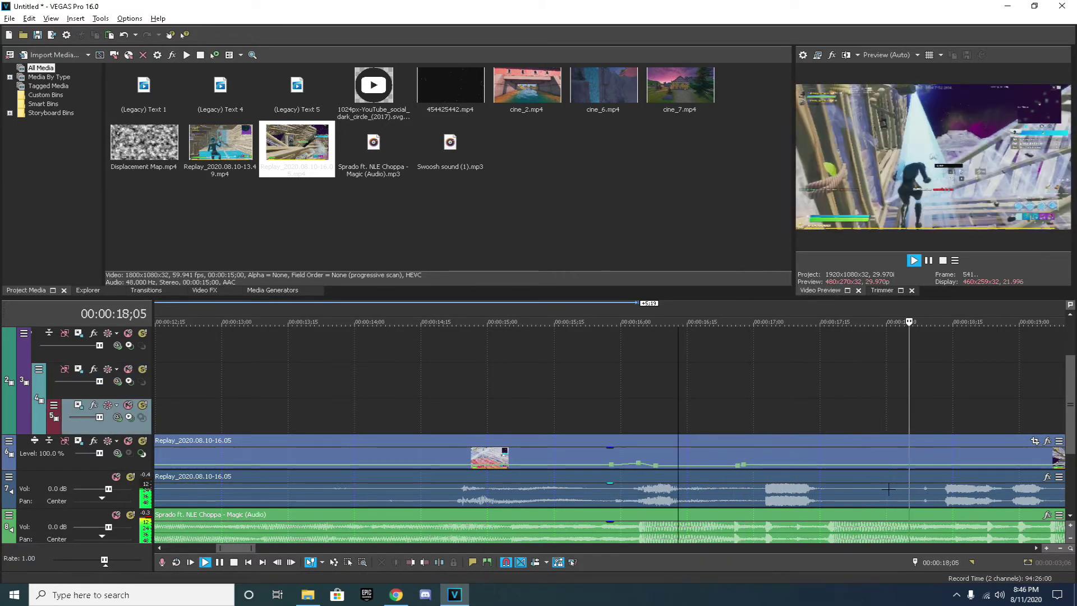
key(space)
Split the Replay_2020.08.10-16.05 clip at the drop, 00:00:16;04
scroll(616, 403, up, 3)
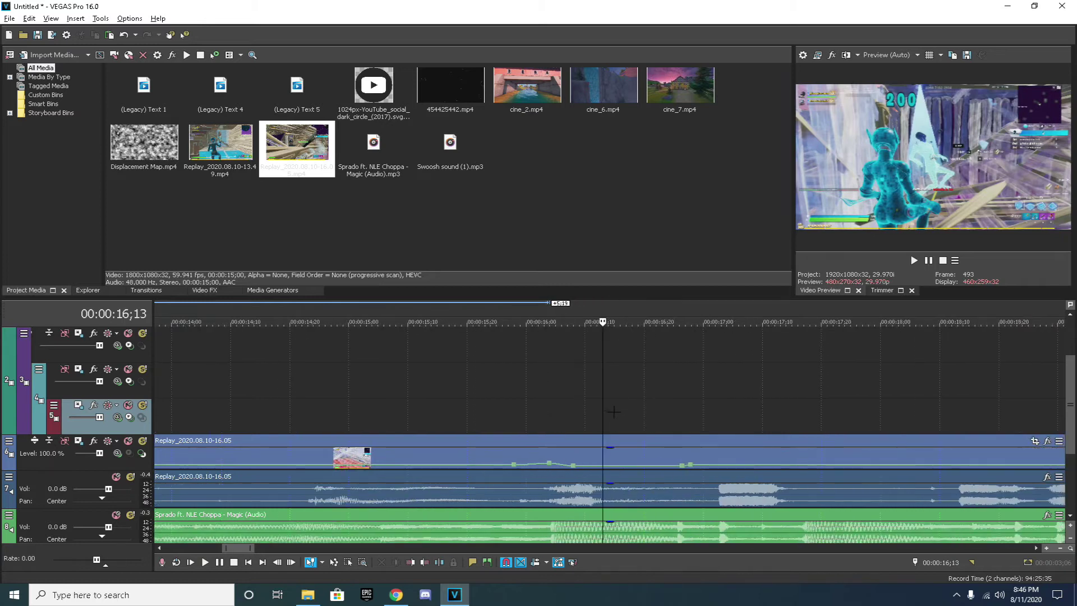
click(526, 405)
drag(235, 548, 238, 548)
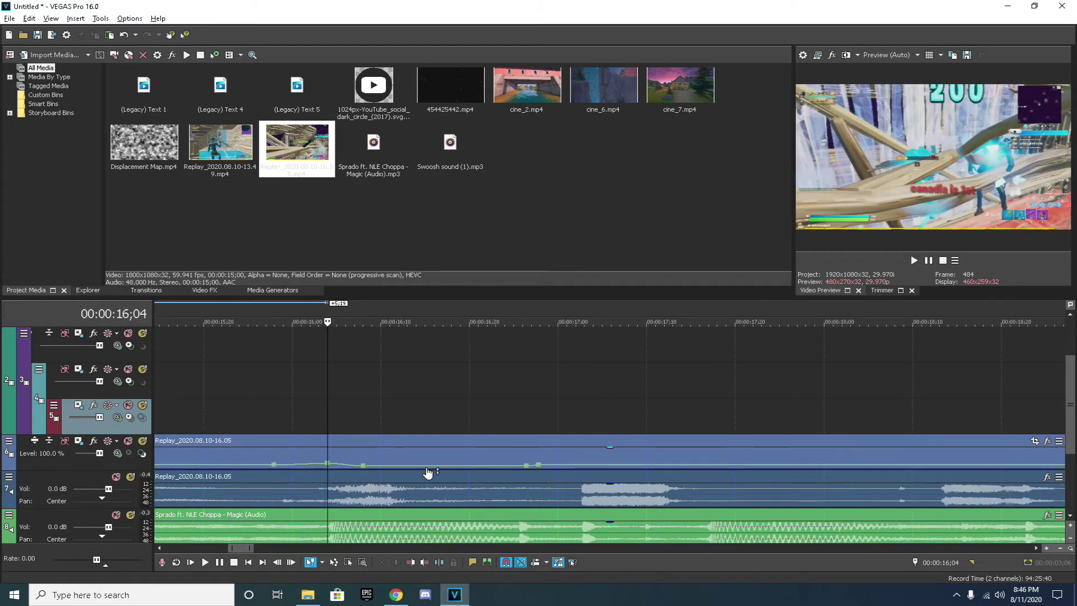
click(327, 455)
key(s)
drag(238, 548, 233, 548)
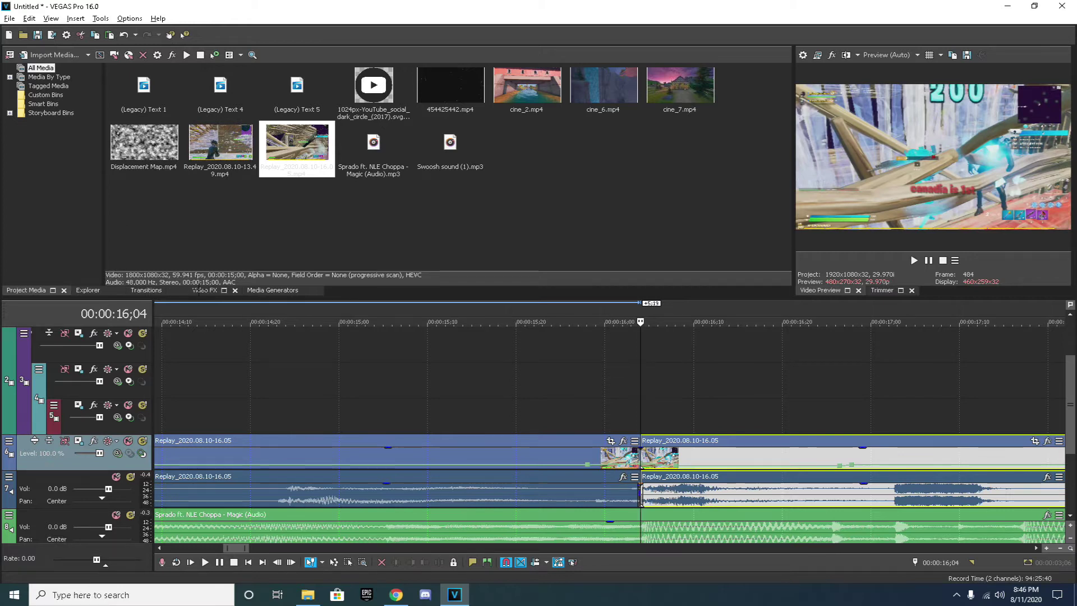
Search the video effects for "color corr" and apply the Color Corrector's Blue Midtones preset to the replay clip after the split
click(200, 290)
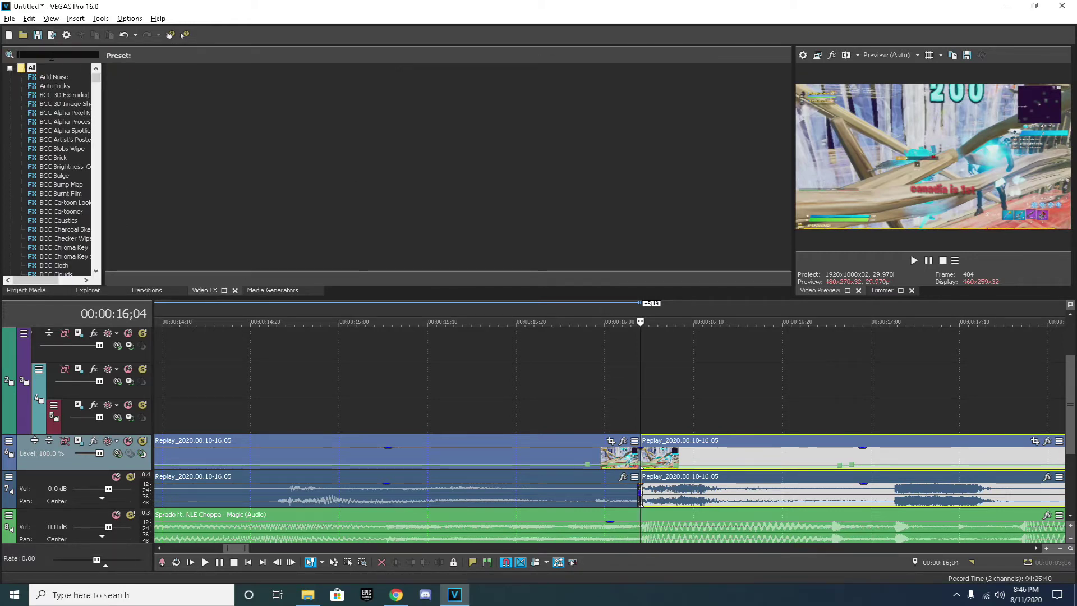
scroll(75, 167, down, 5)
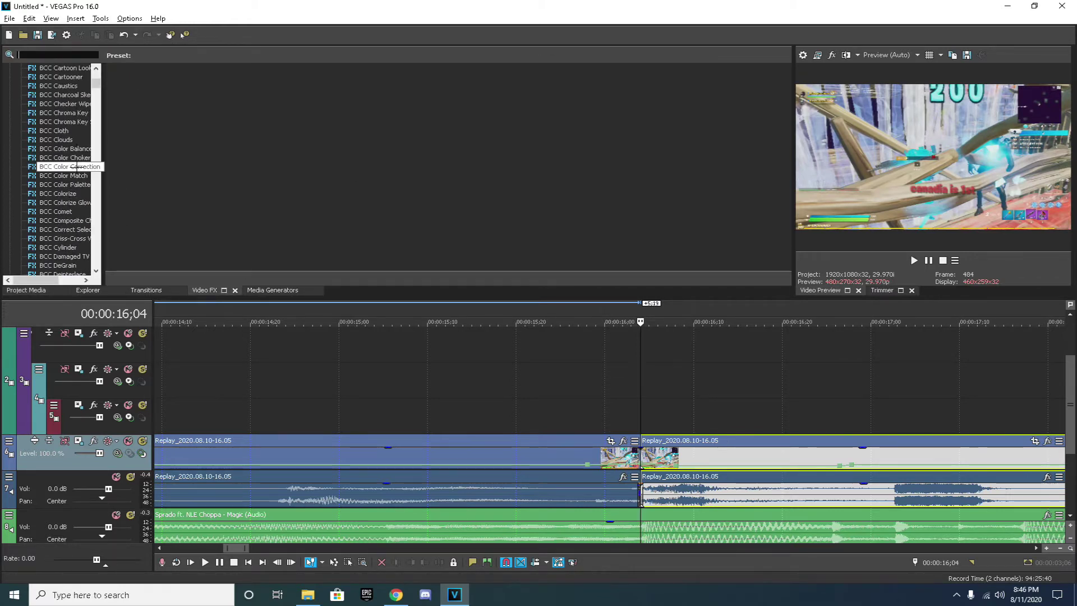
scroll(76, 167, up, 5)
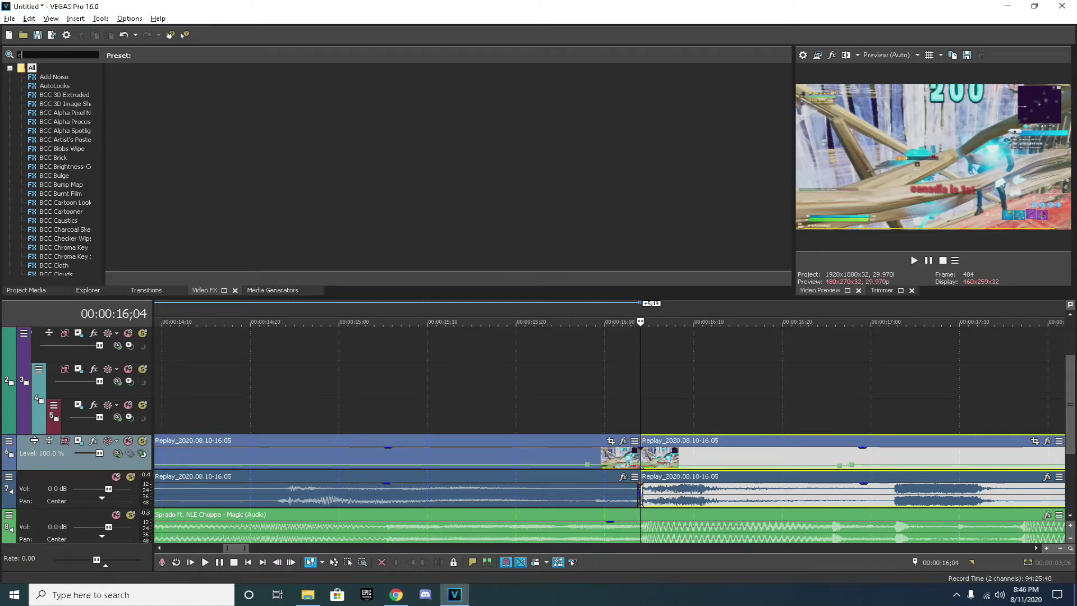
text(o)
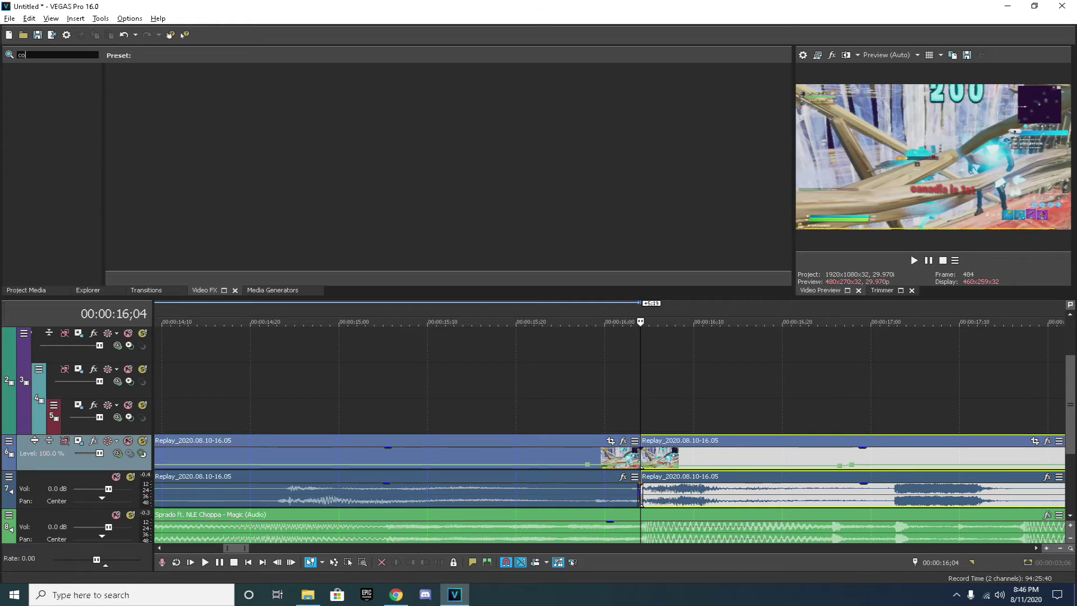
text(l)
text(or)
text( co)
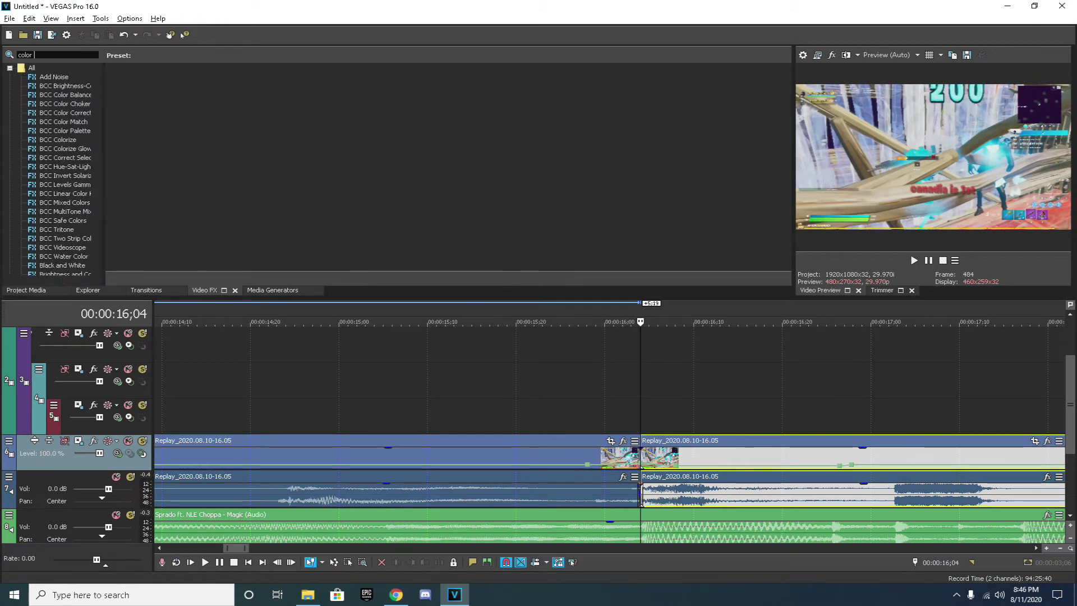
text(rr)
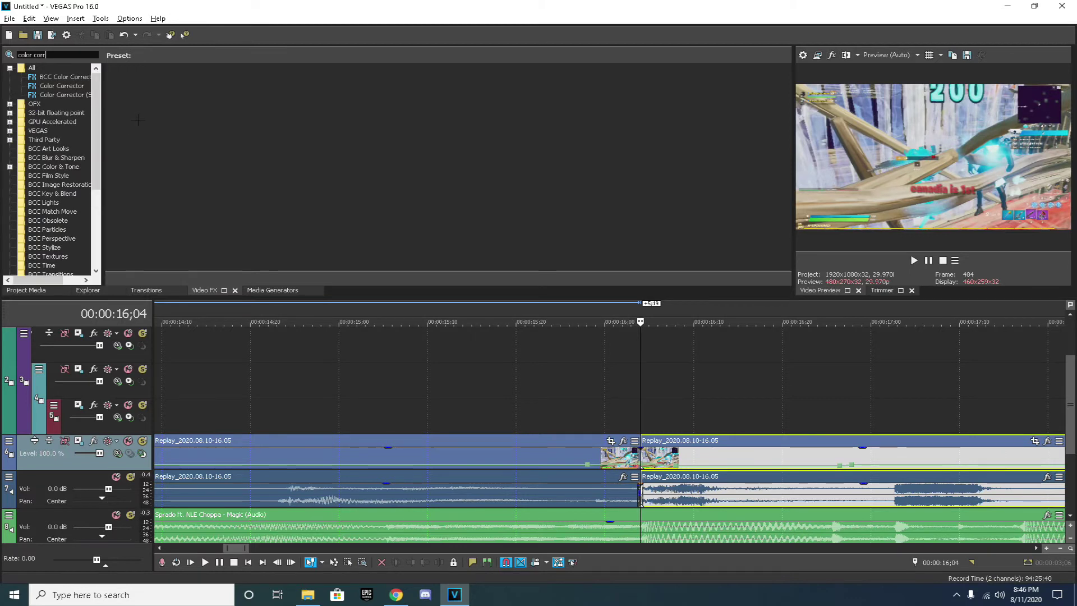
click(67, 86)
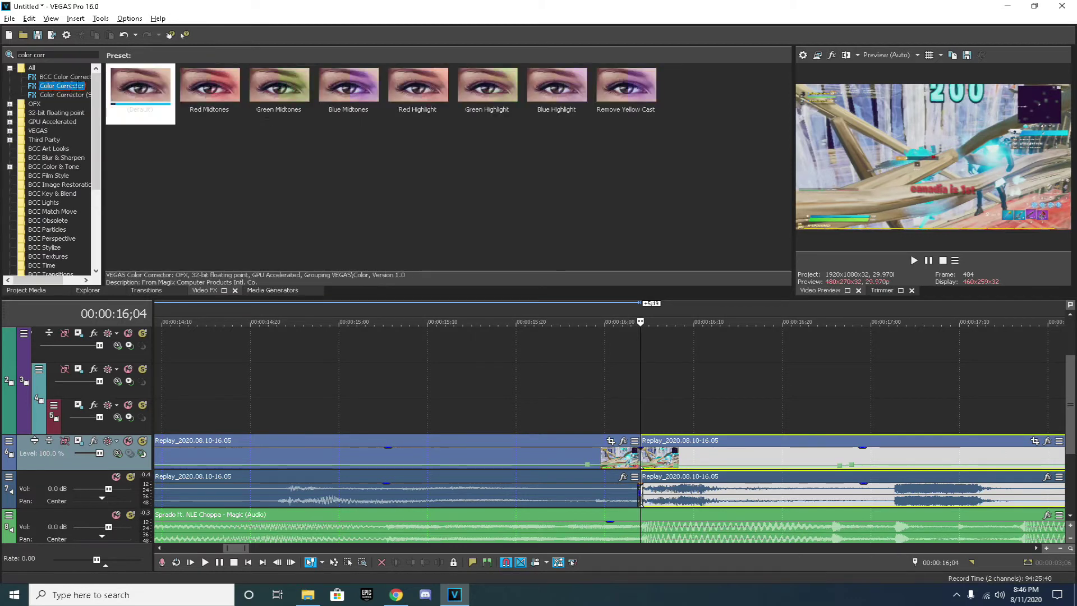
click(348, 115)
drag(489, 245, 678, 465)
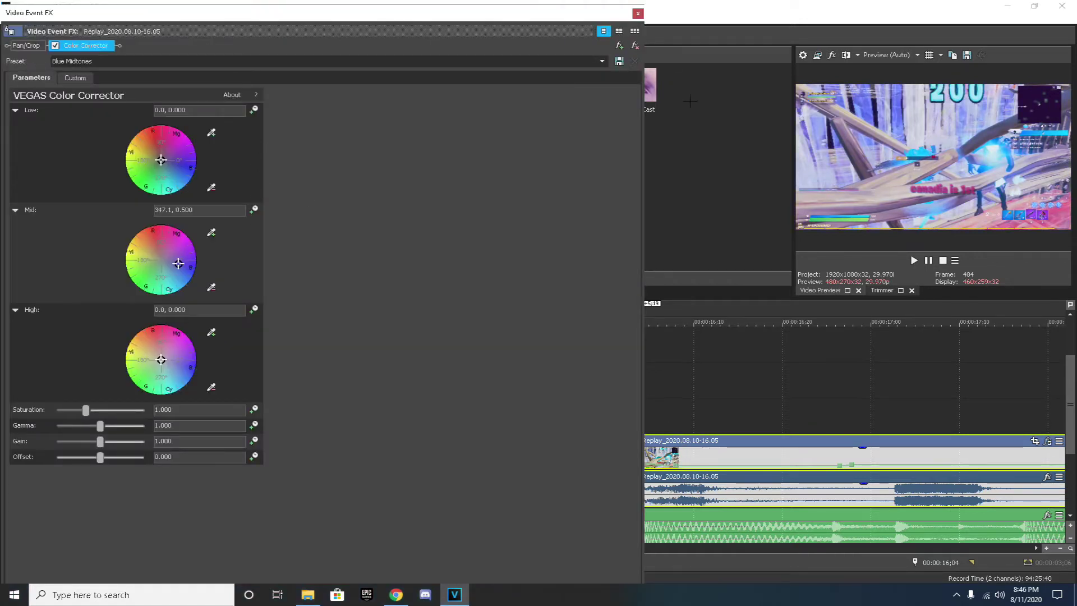
Animate the Color Corrector's Mid tint from the clip start to magnitude 0 at about 00:00:01;23, with another keyframe at 00:00:01;00
drag(565, 11, 541, 8)
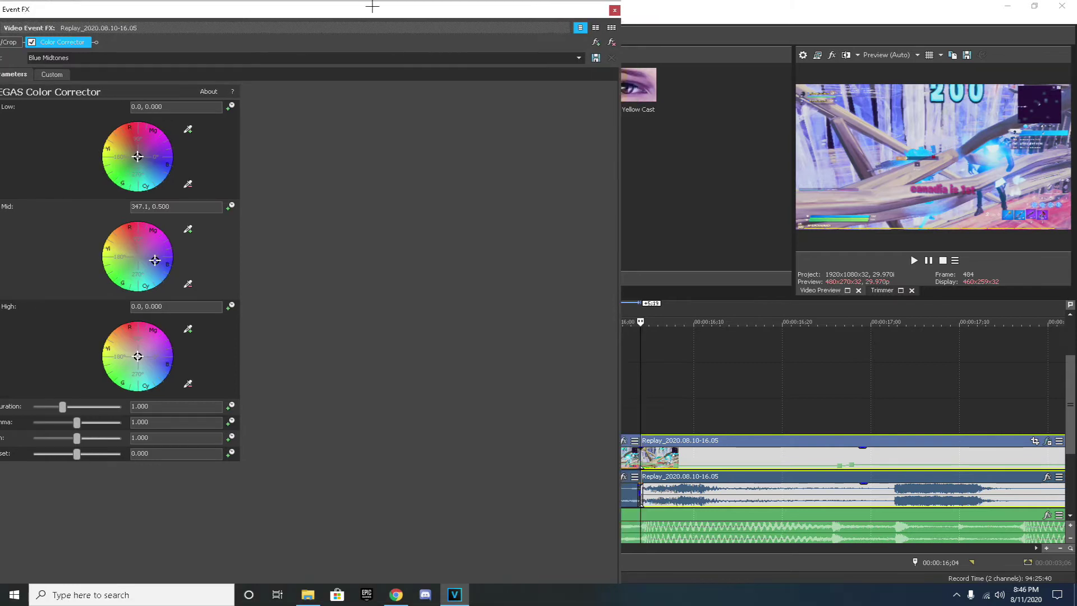
drag(372, 7, 502, 14)
click(360, 214)
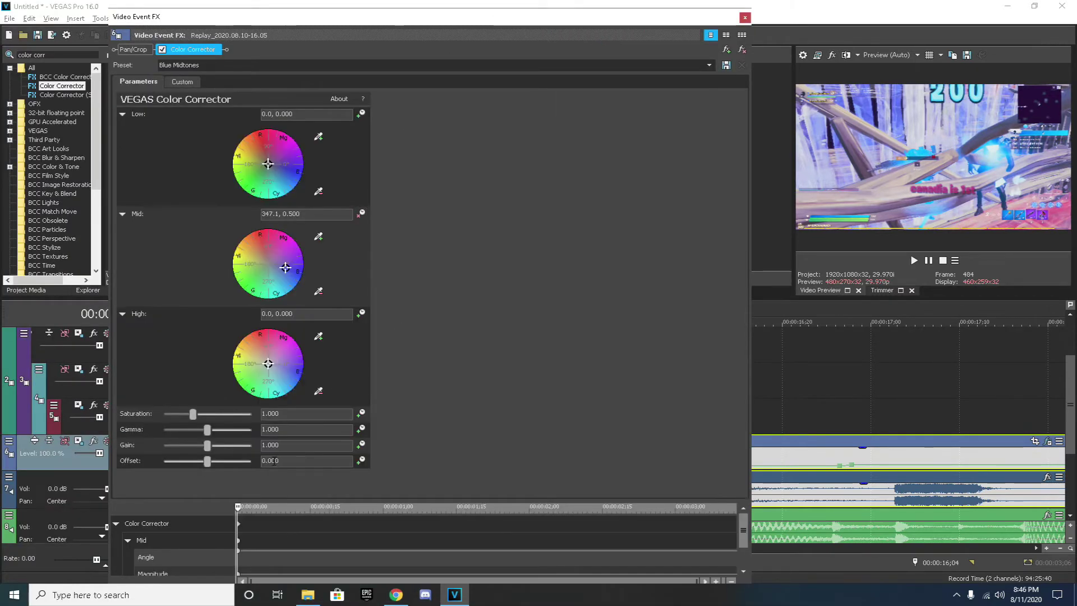
drag(238, 507, 465, 507)
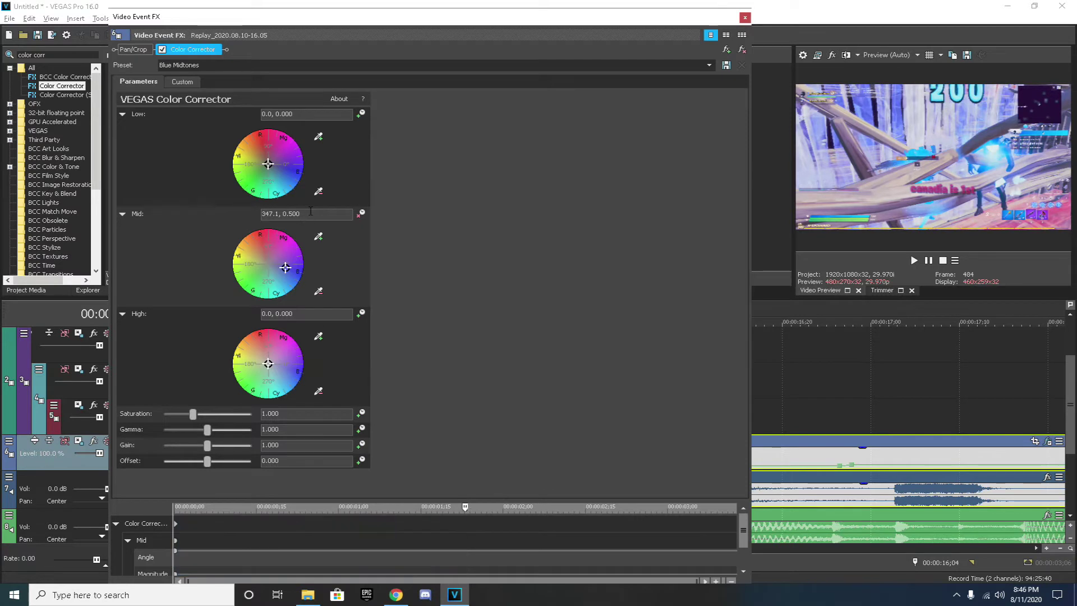
drag(305, 215, 290, 213)
text(0)
key(Return)
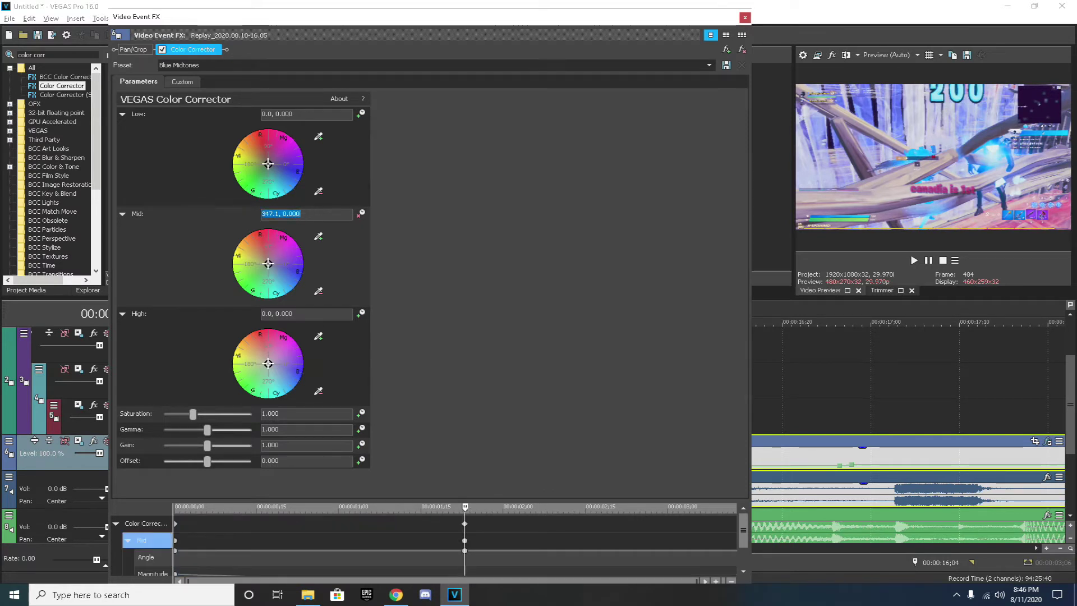
drag(465, 506, 338, 506)
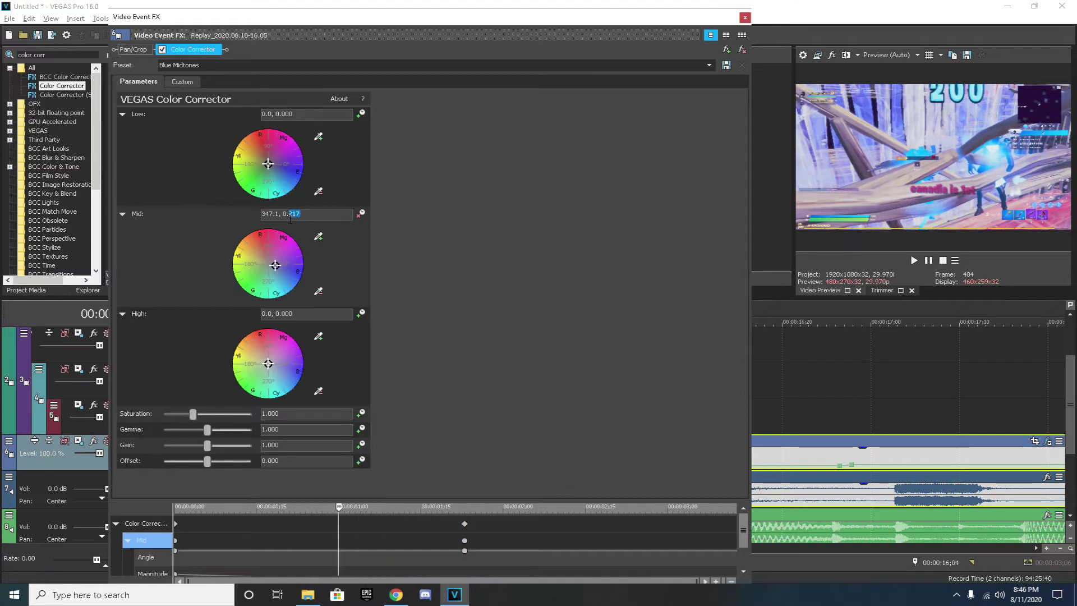
click(744, 18)
Play back the replay from 00:00:15;13 through the drop to check the colour flash
scroll(591, 409, down, 1)
click(509, 387)
key(space)
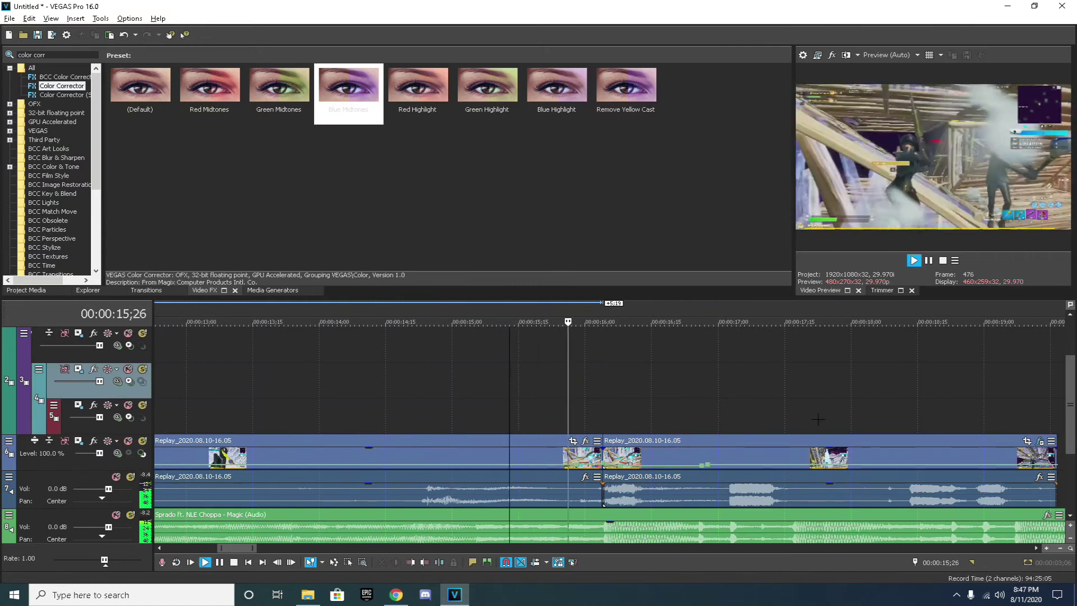
key(space)
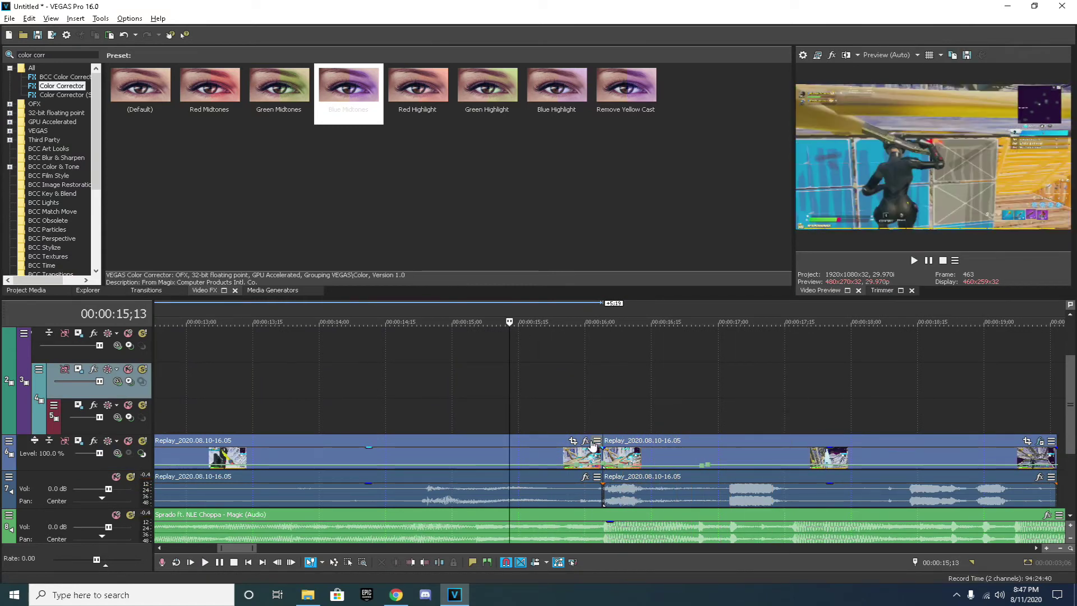
Search the video effects for "shake" and apply S_Shake with the God Shake Settings preset to the replay clip starting at 00:00:16;04
click(591, 399)
click(599, 401)
click(602, 401)
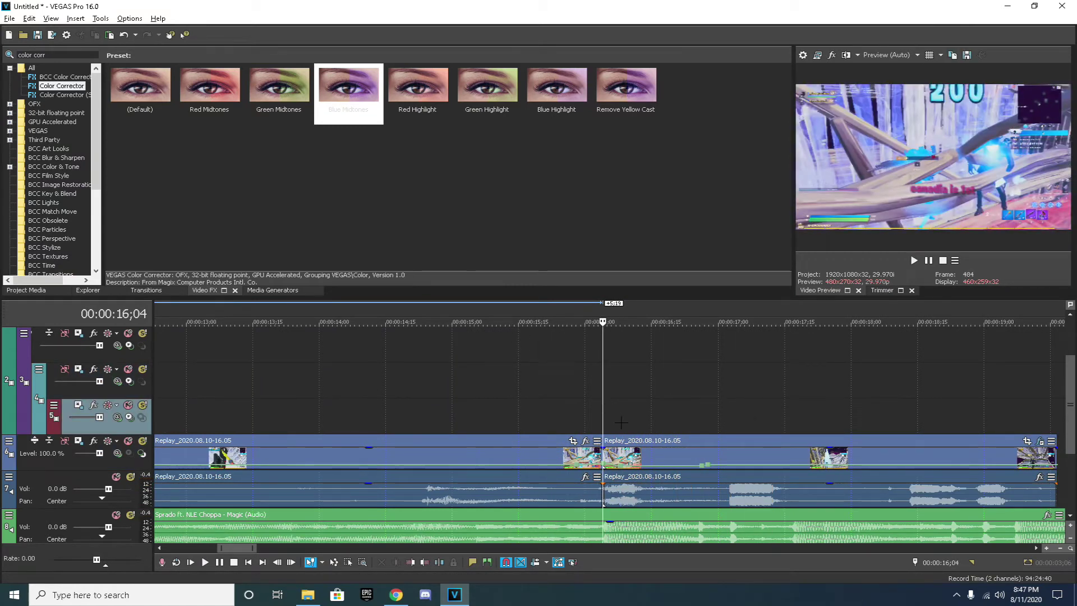
scroll(621, 422, up, 1)
drag(68, 55, 8, 54)
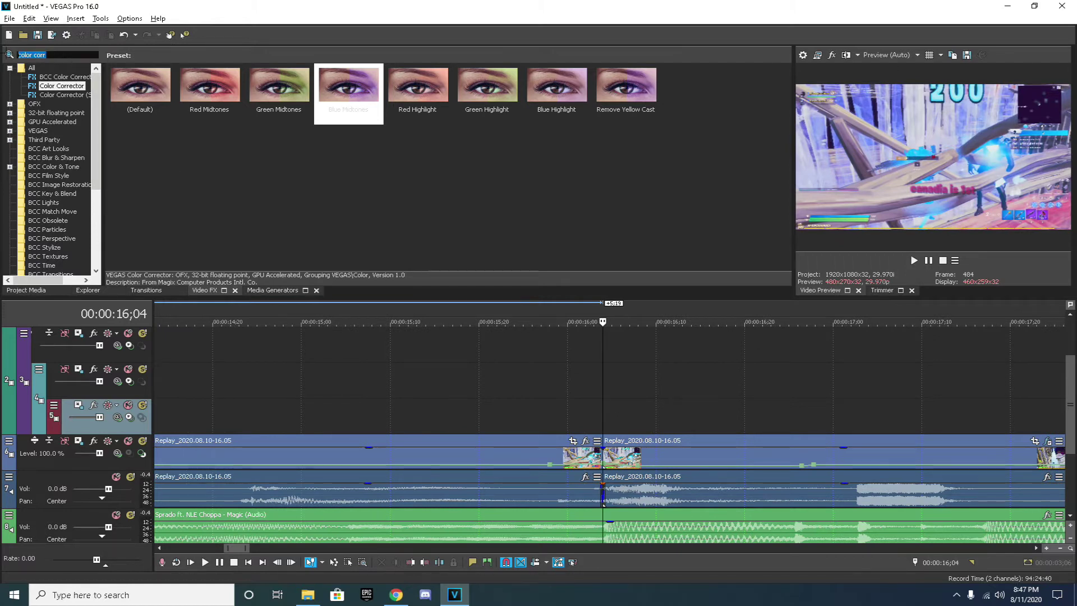
text(sha)
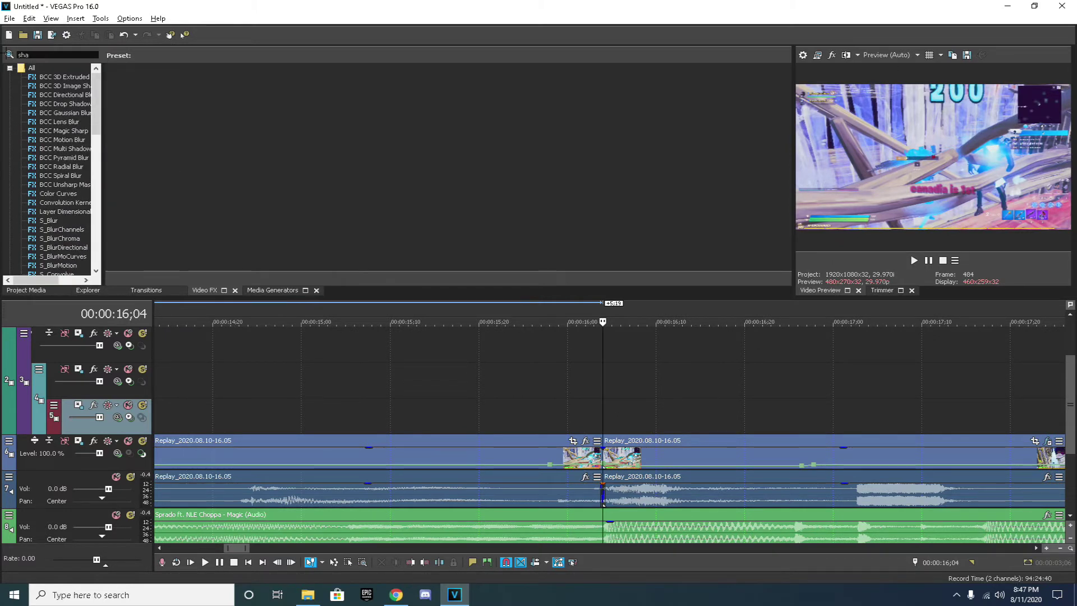
text(ke)
click(53, 86)
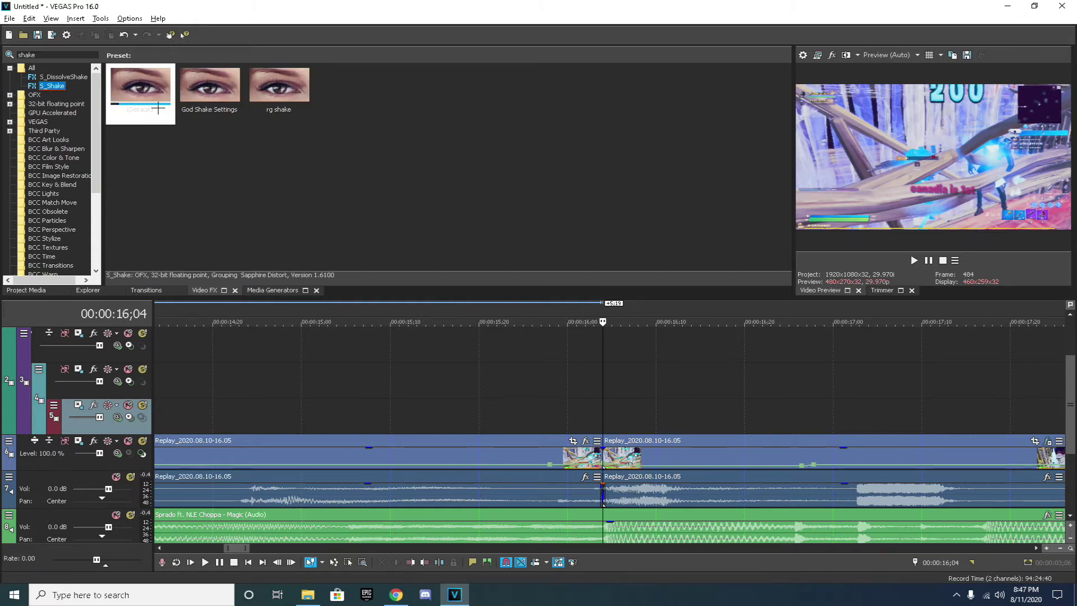
click(222, 114)
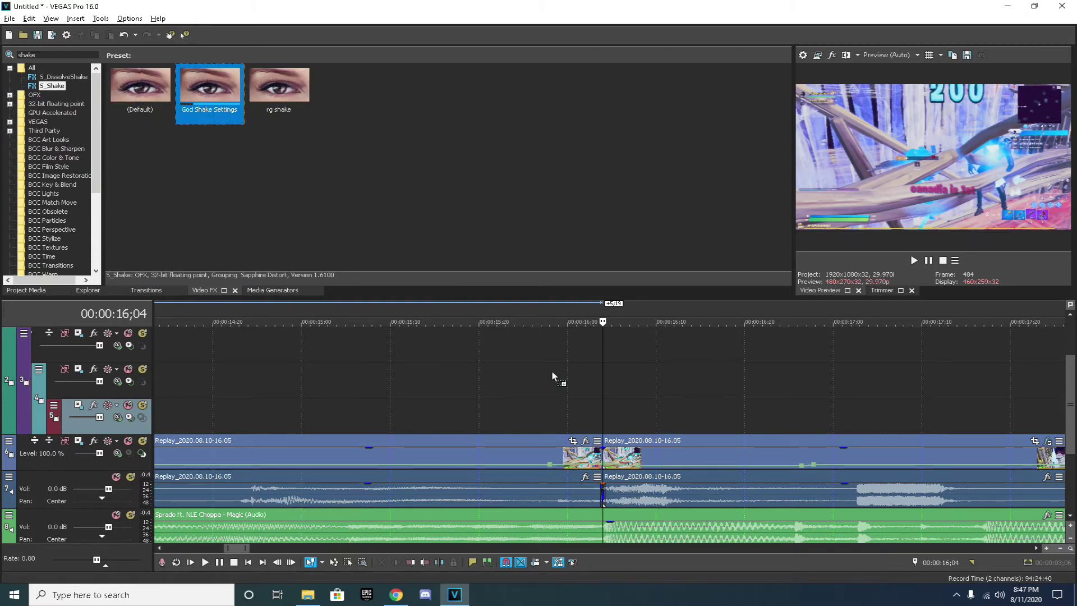
drag(618, 458, 619, 457)
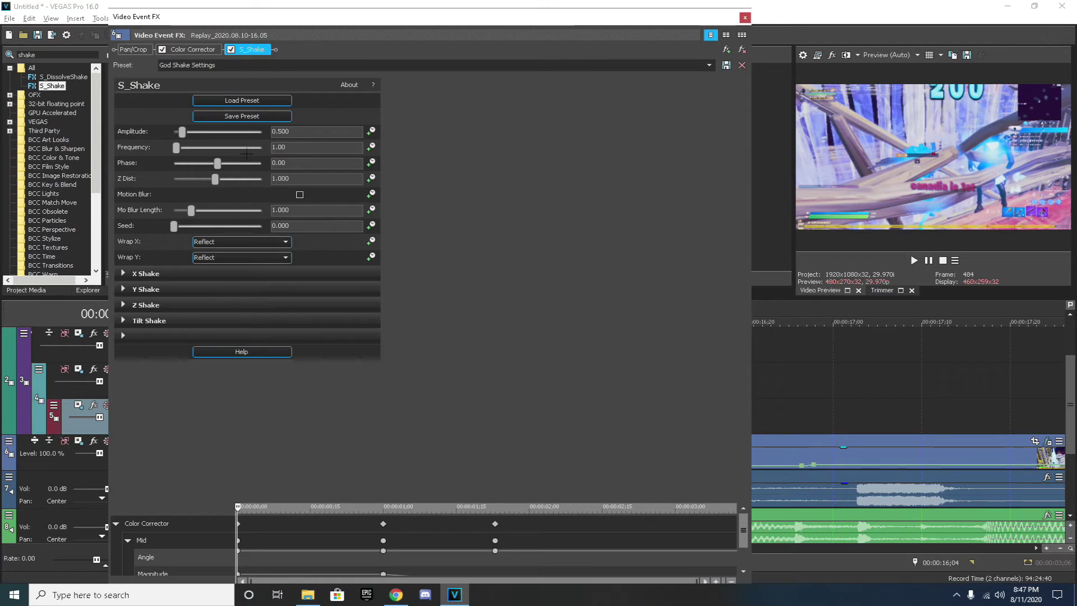
Expand the X, Y, Z and Tilt Shake groups of the S_Shake effect to review the preset's parameters
click(123, 273)
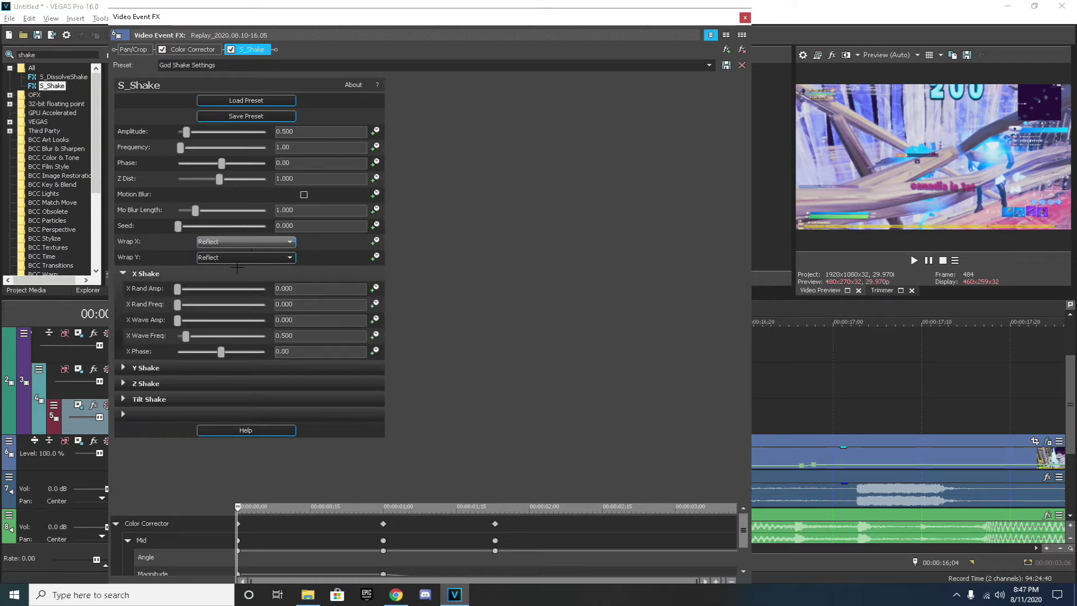
click(123, 368)
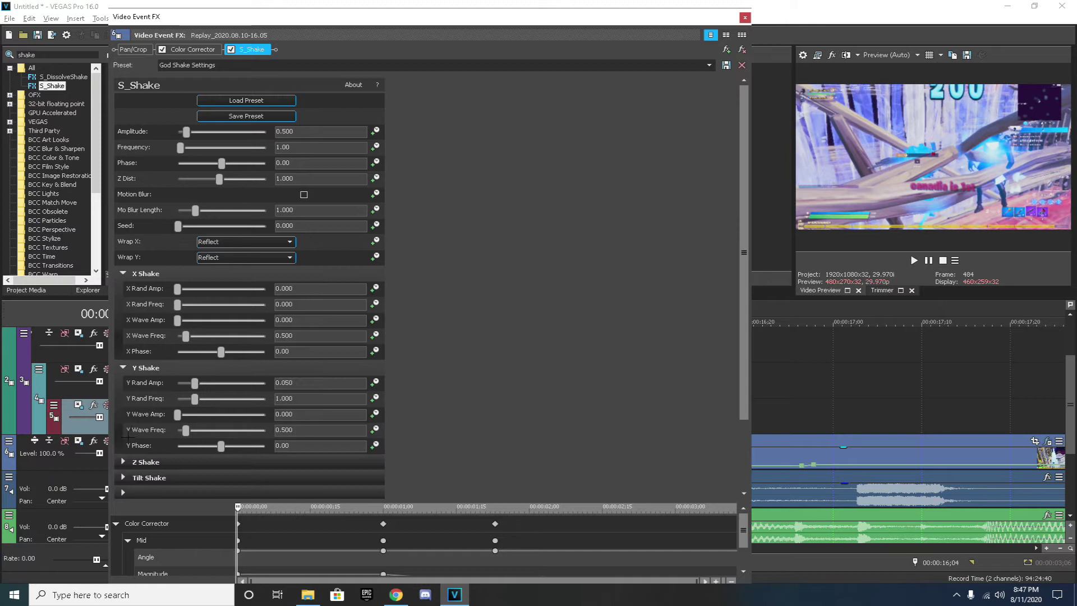
click(122, 461)
scroll(319, 300, down, 2)
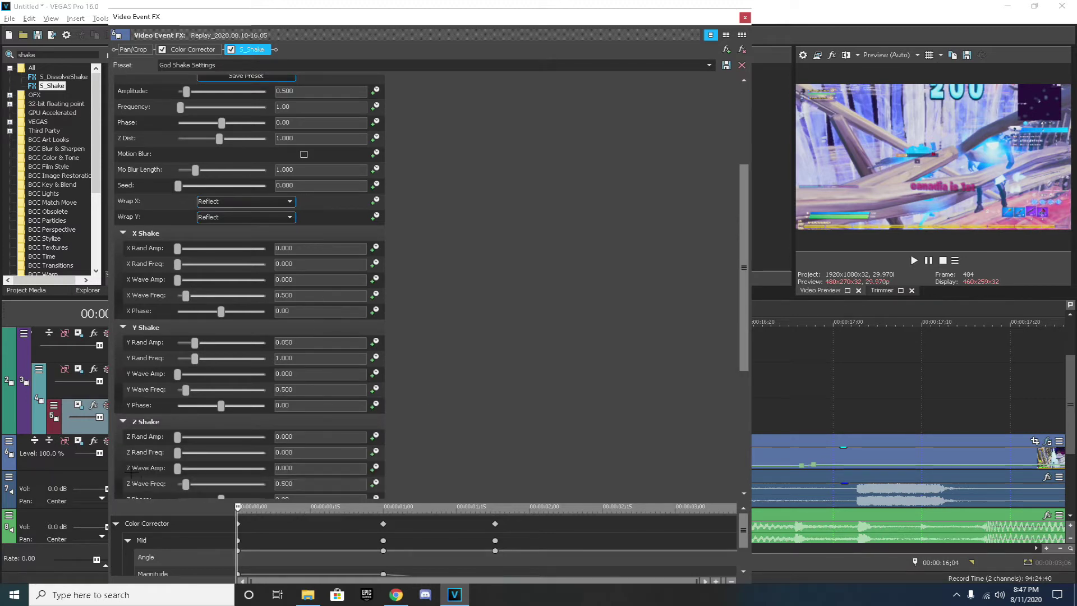
scroll(118, 468, down, 3)
click(122, 457)
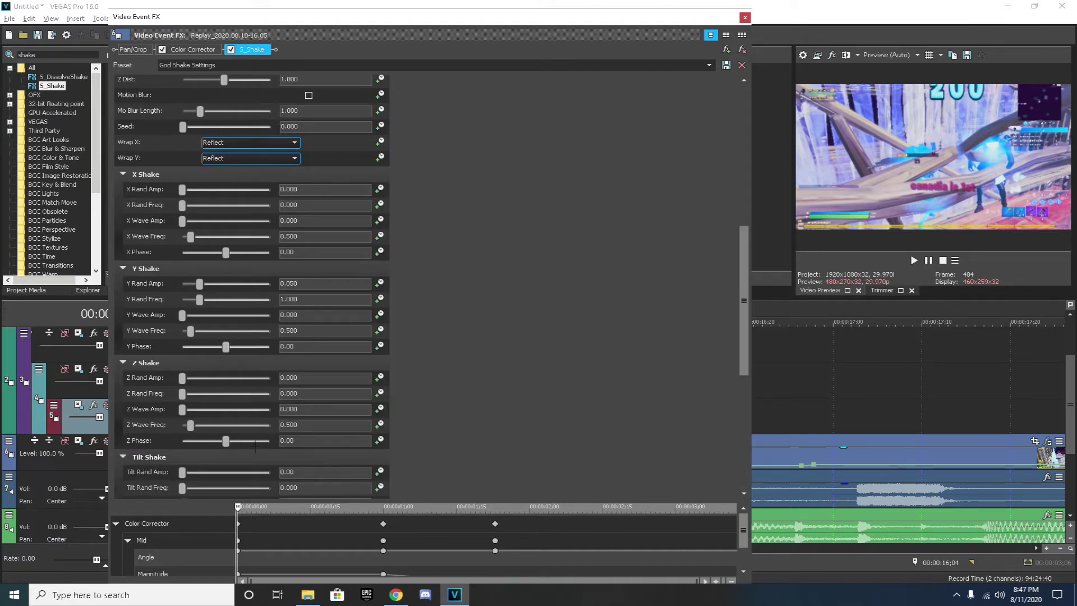
Keyframe the S_Shake amplitude at the end of the second replay clip and close its effect settings
scroll(124, 433, down, 4)
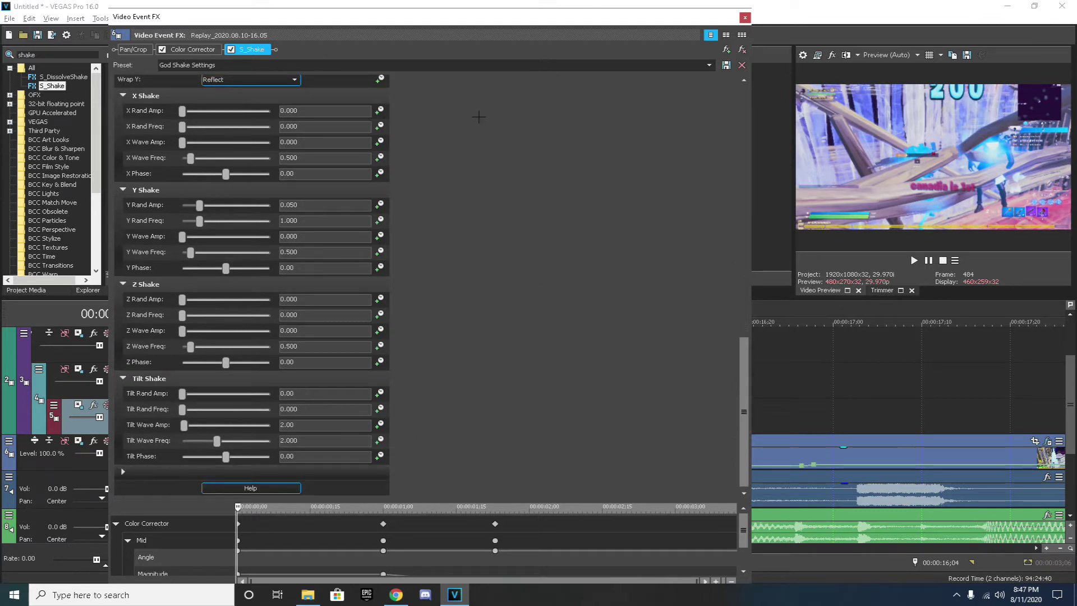
scroll(123, 170, up, 9)
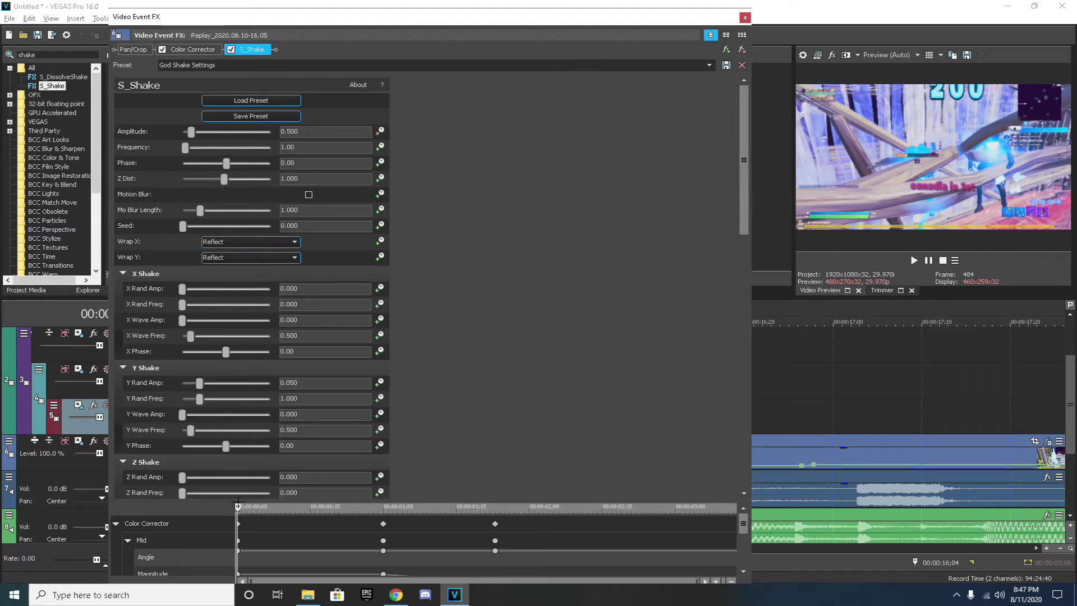
drag(238, 506, 792, 493)
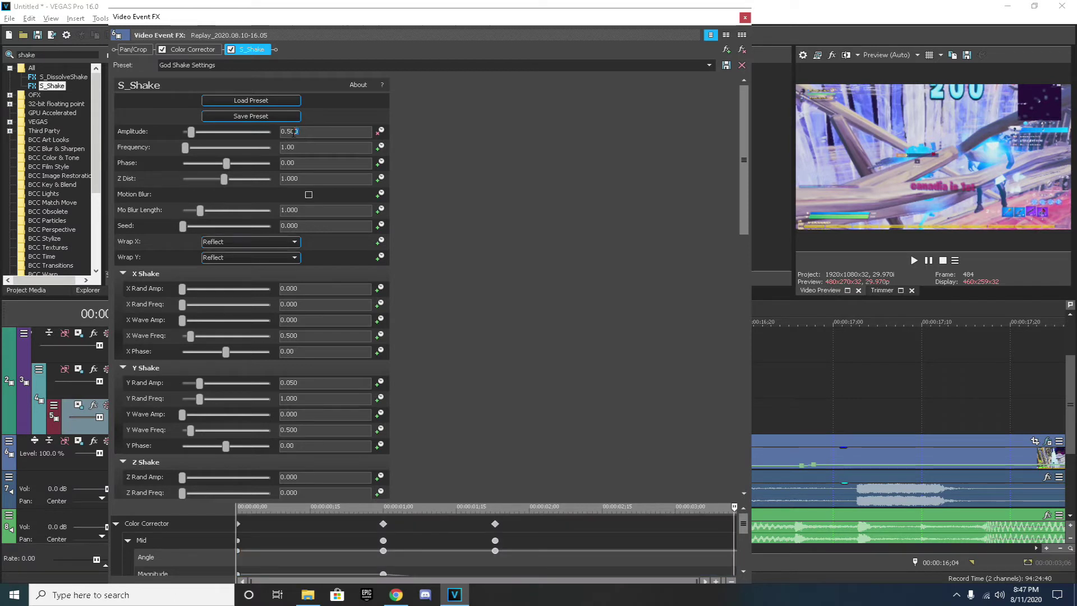
key(Return)
click(743, 16)
Split the second replay clip at 00:00:17;02 and delete the part after the cut
click(762, 426)
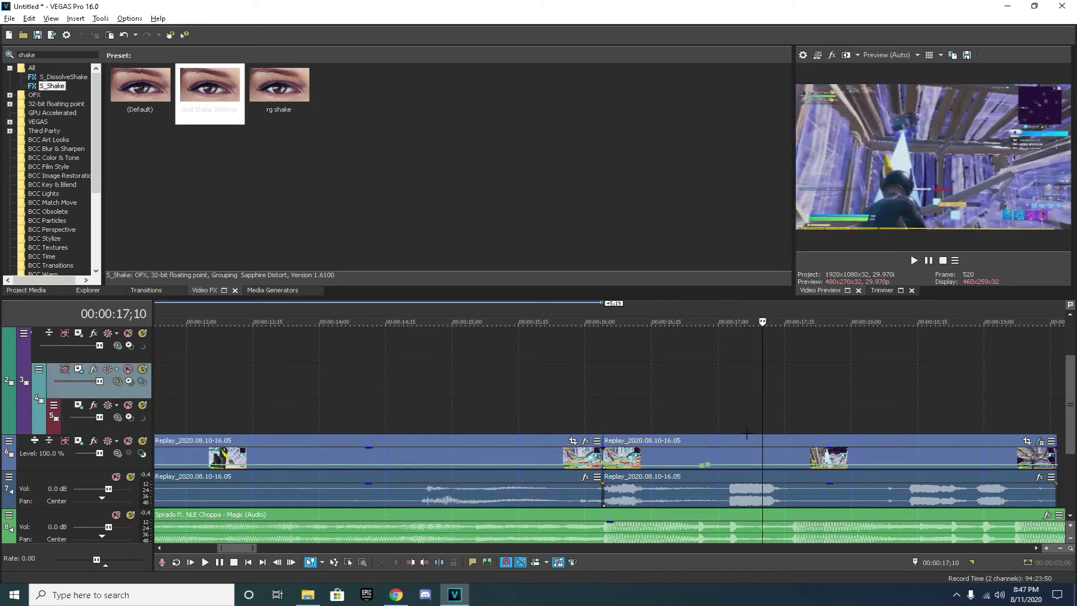
click(718, 415)
click(730, 421)
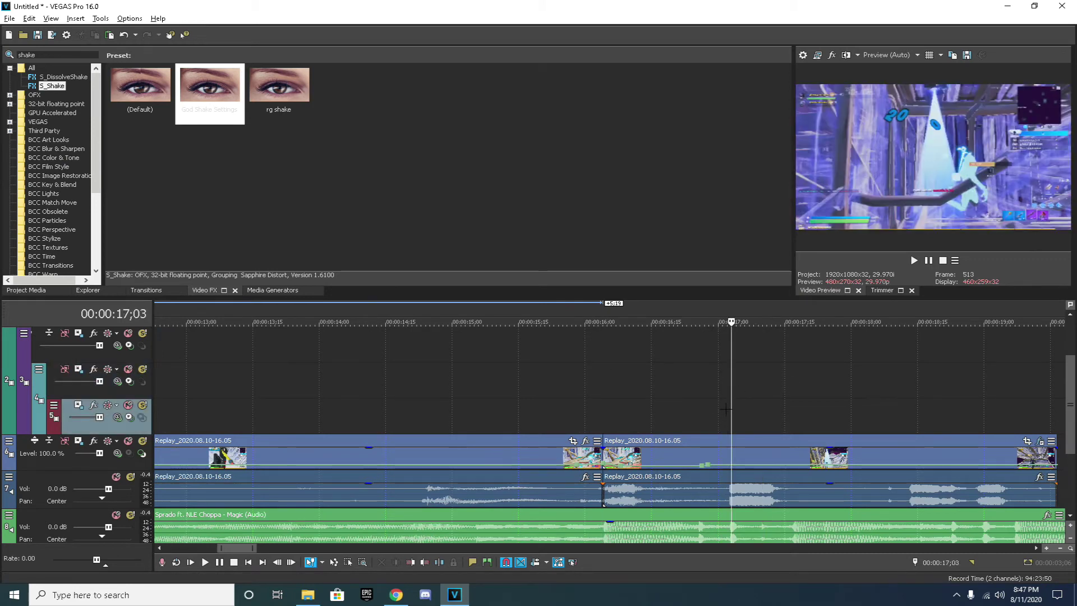
click(726, 410)
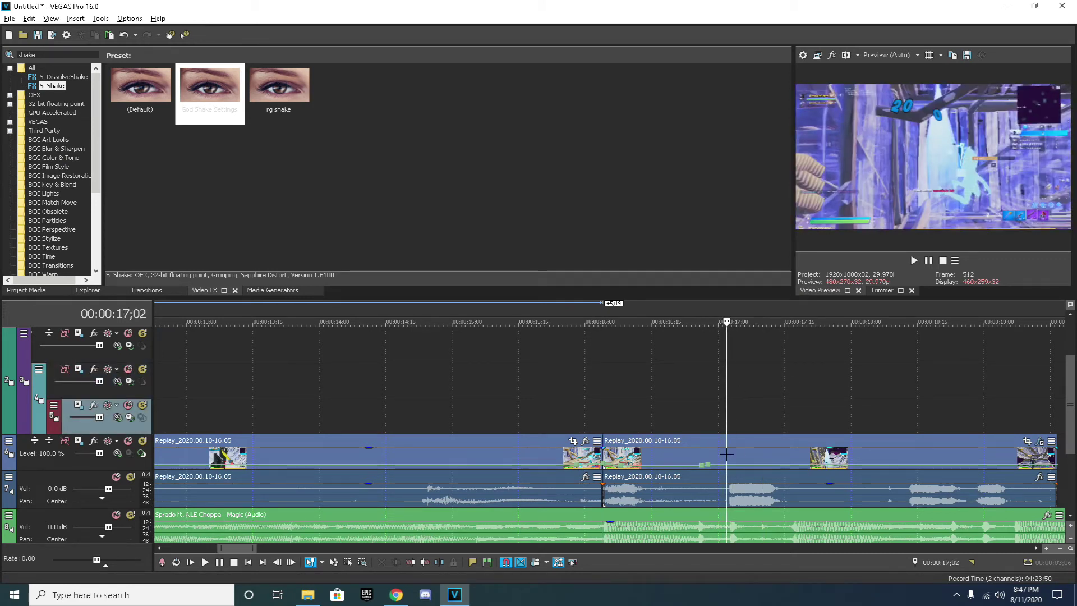
key(s)
key(Delete)
Briefly preview from 00:00:15;29 and extend the second replay clip's end by 16 frames, to about 00:00:17;18
click(581, 378)
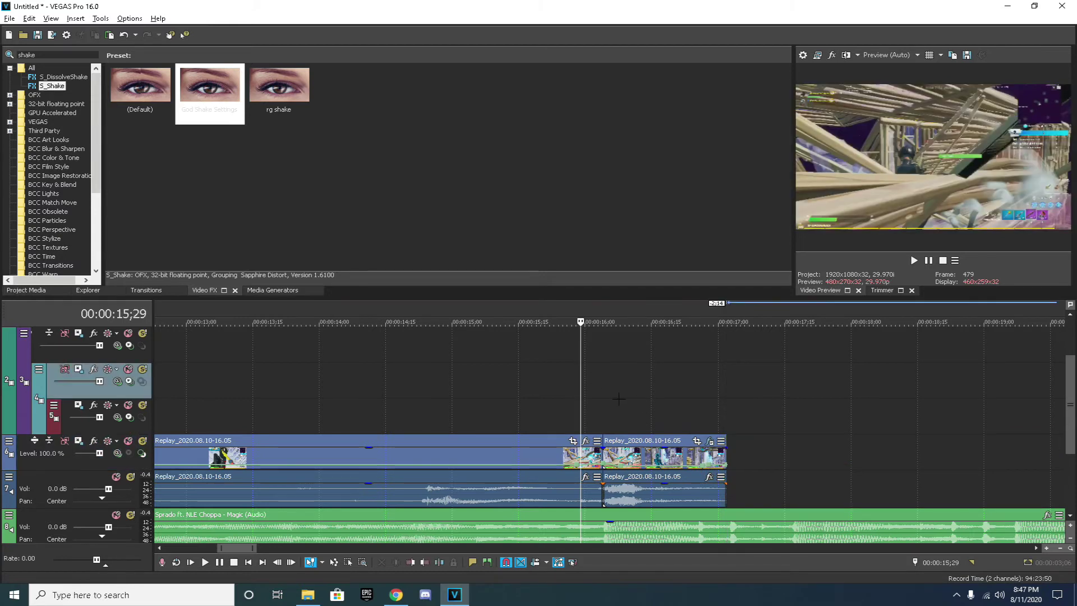
key(space)
key(space)
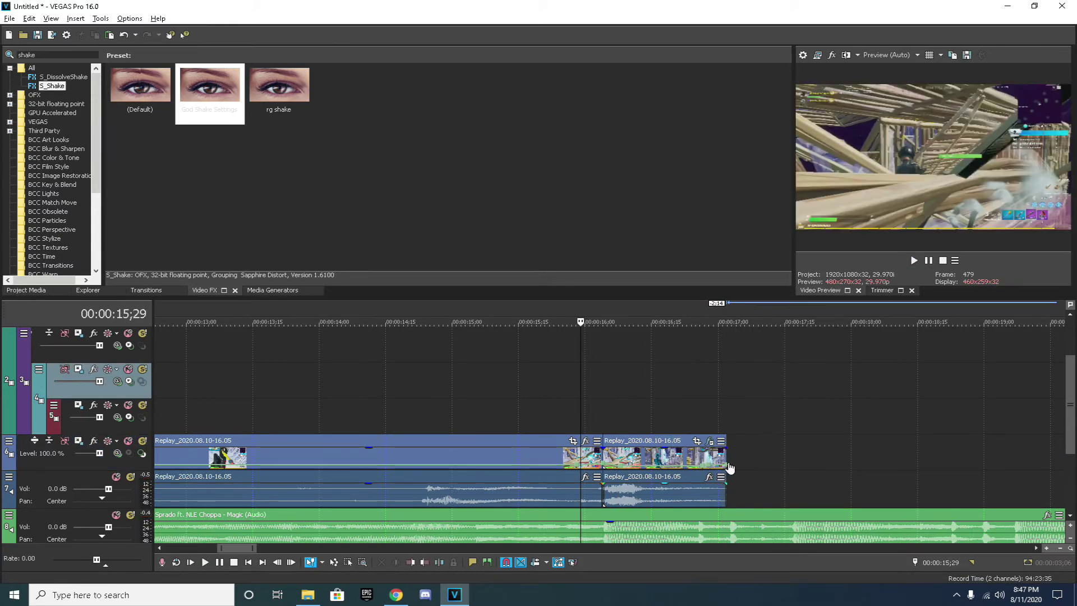
drag(725, 456, 796, 456)
Play back the second replay clip from around its start to check its length and shake against the music
key(space)
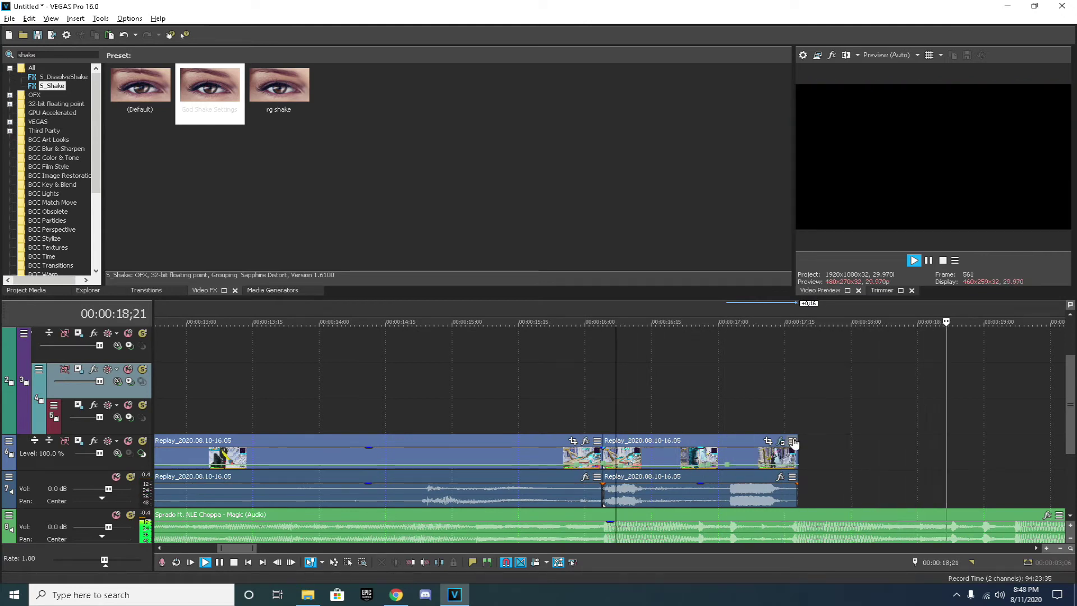
key(space)
click(614, 406)
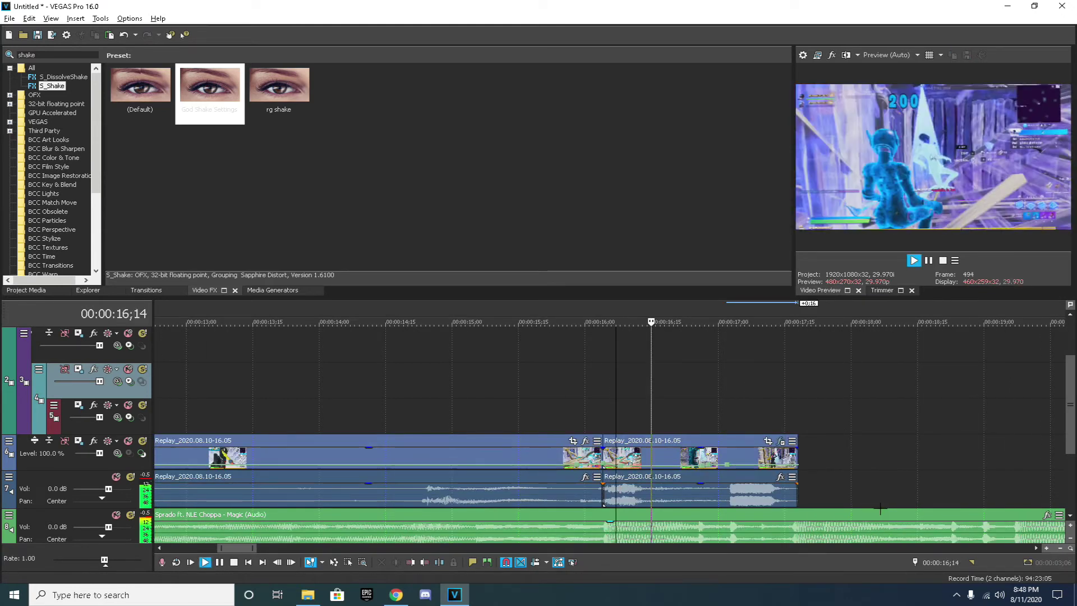
click(599, 408)
key(space)
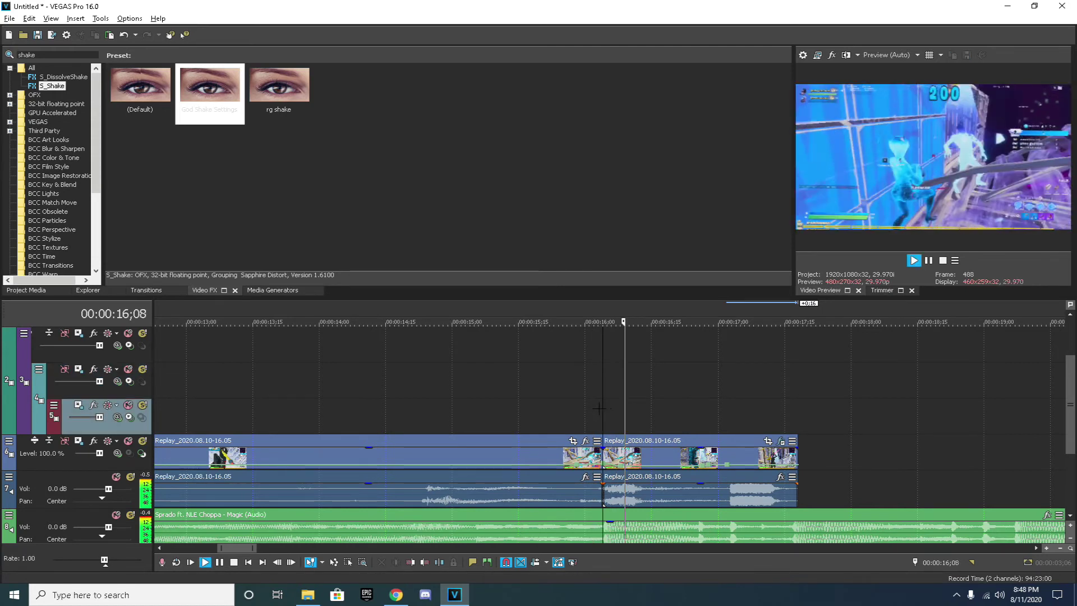
key(space)
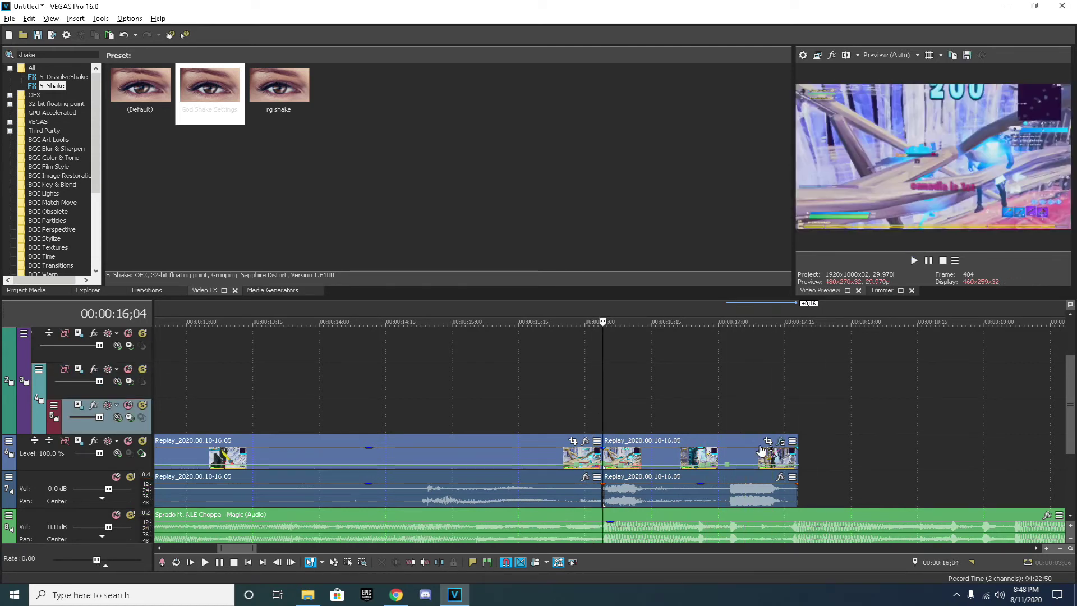
Reopen the second replay clip's effects and keyframe the S_Shake amplitude at its new end
click(781, 442)
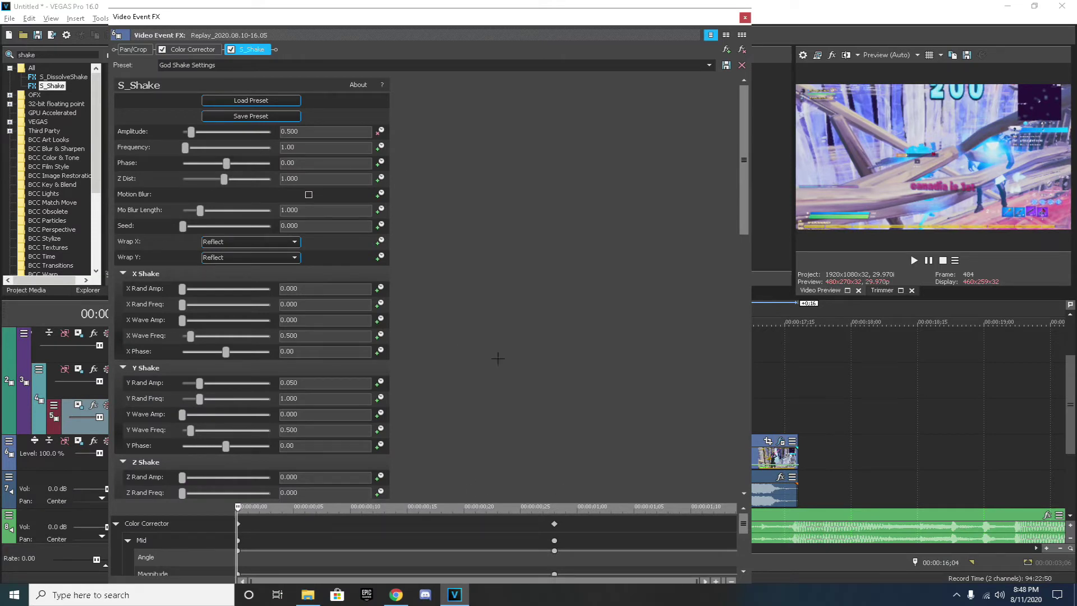
drag(236, 509, 809, 468)
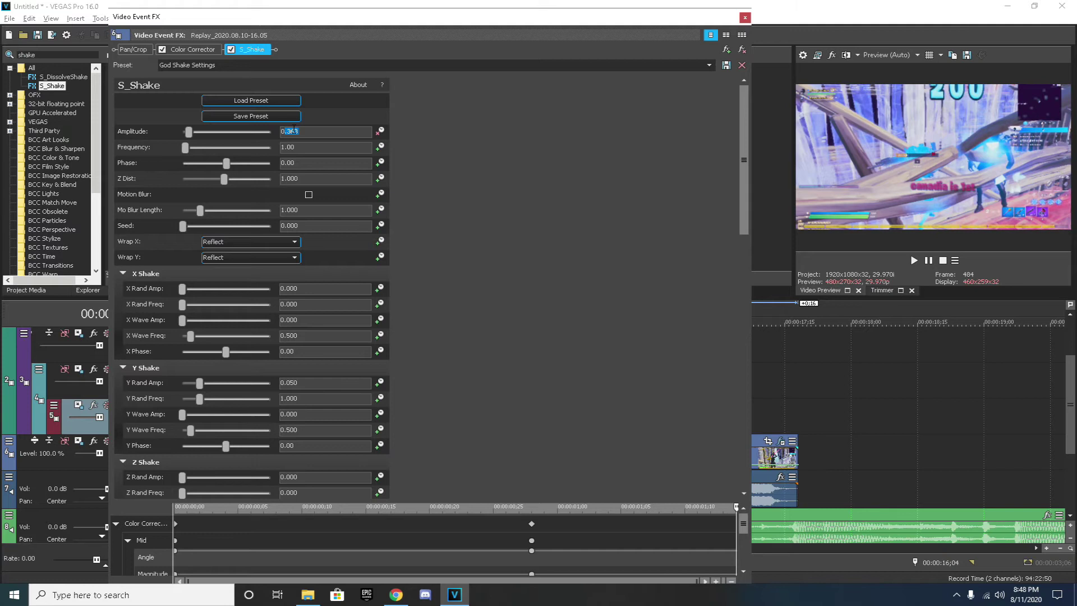
key(Return)
click(743, 18)
Play the timeline from 00:00:15;02 through the second replay clip to review the shake
scroll(616, 337, down, 6)
click(487, 397)
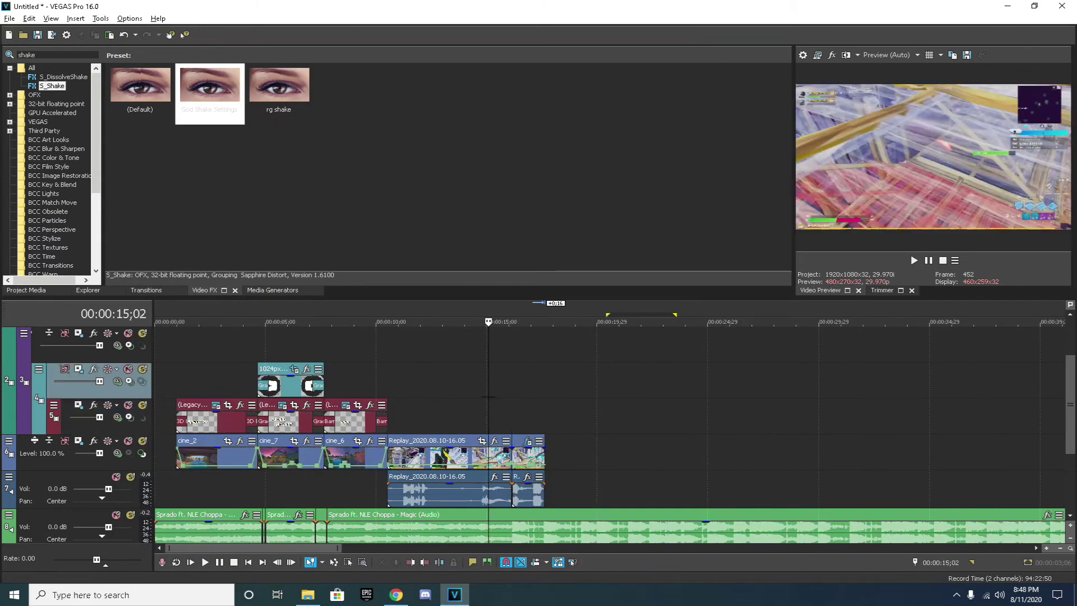
key(space)
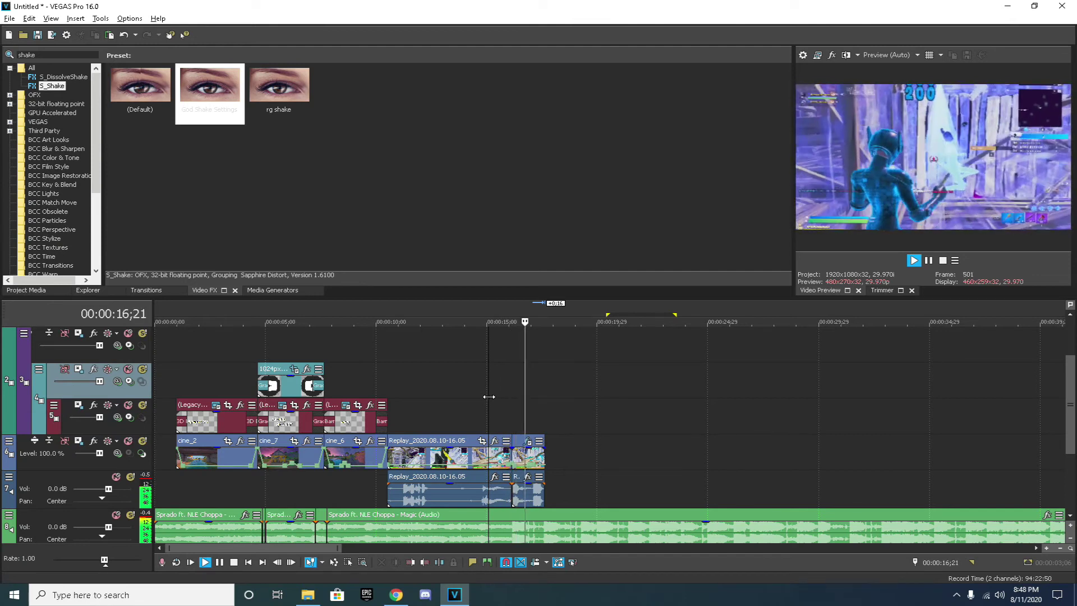
key(space)
Search the video effects for "glint" and apply the S_Glint "God glow" preset to the second replay clip
click(511, 415)
click(56, 54)
text(glint)
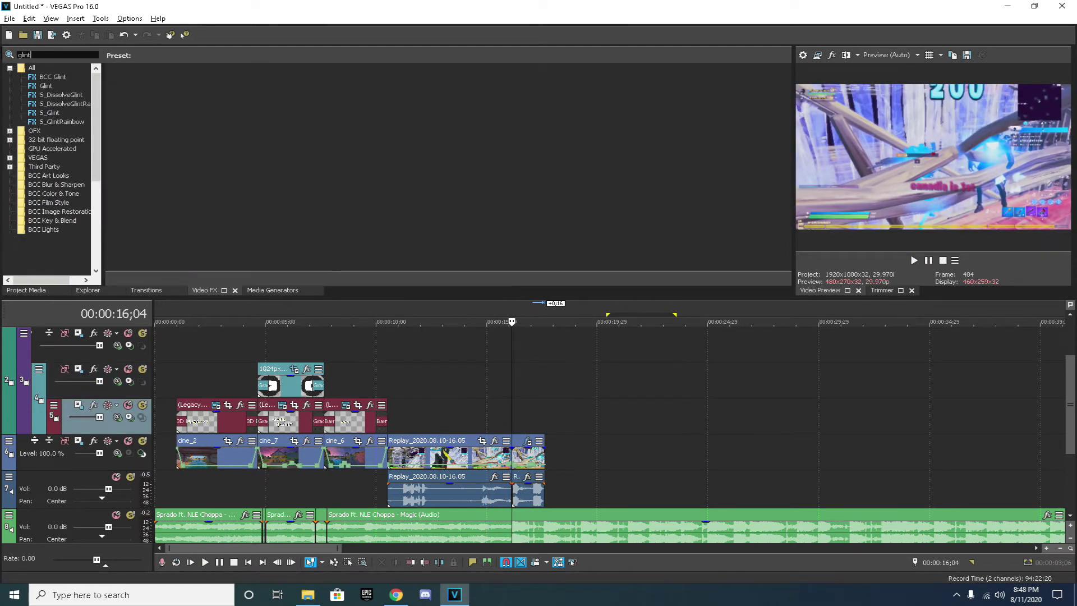
click(50, 113)
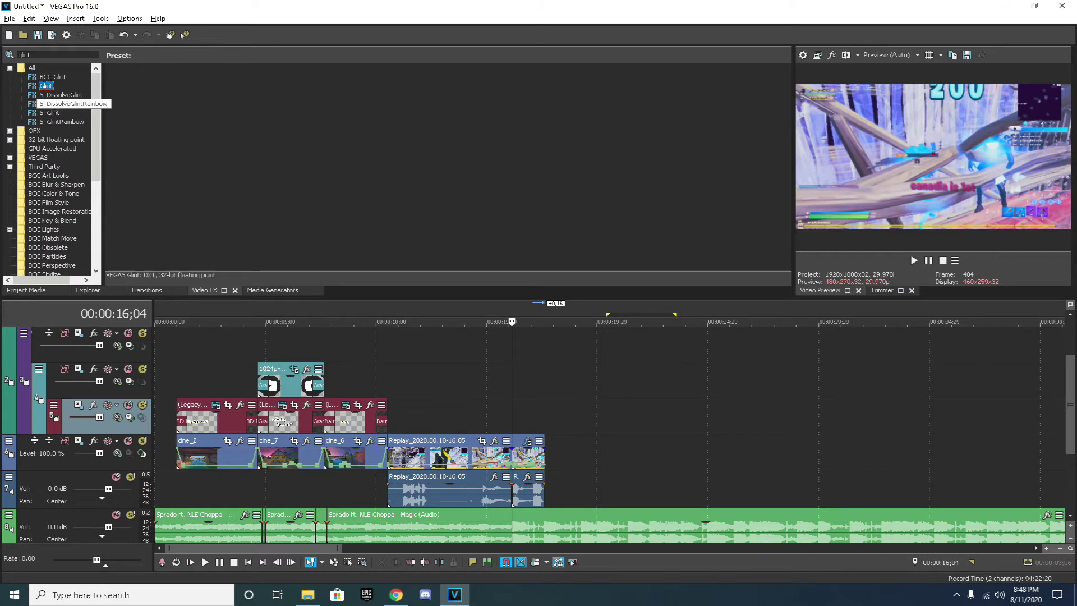
click(202, 116)
drag(202, 116, 525, 460)
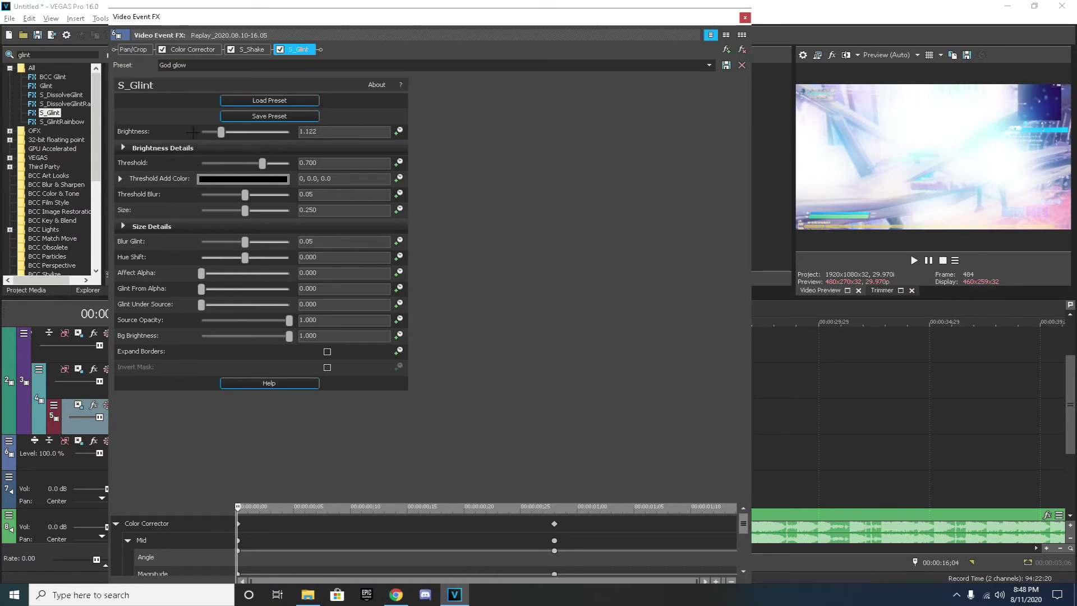
Animate the S_Glint brightness, setting it to 0.204 at the clip's start and adding a brightness keyframe at its end
mouse_move(221, 132)
mouse_down()
mouse_move(193, 132)
mouse_move(205, 131)
mouse_up()
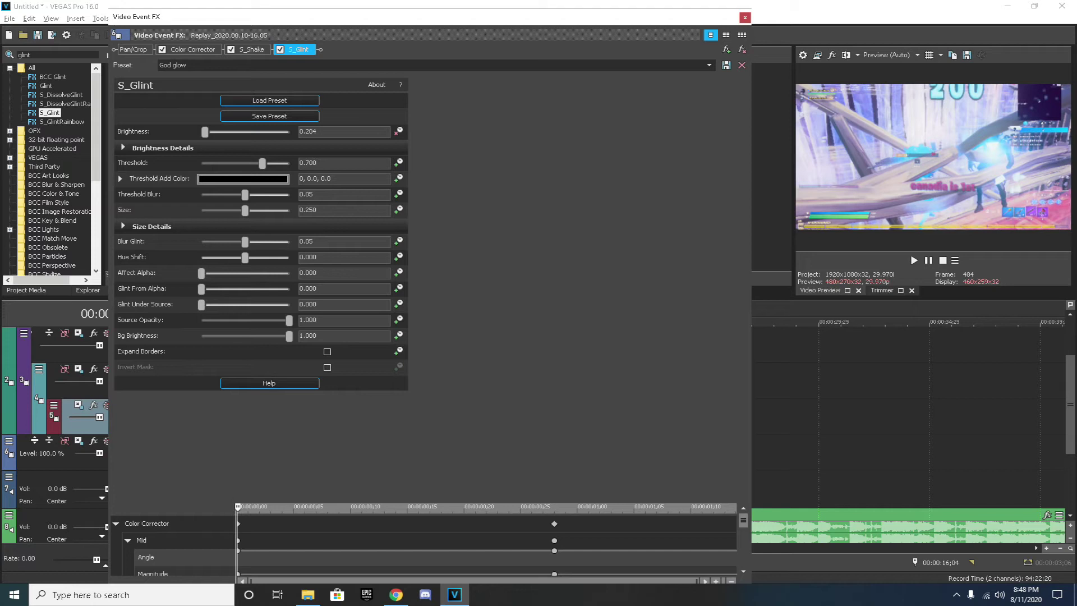
drag(236, 527, 752, 505)
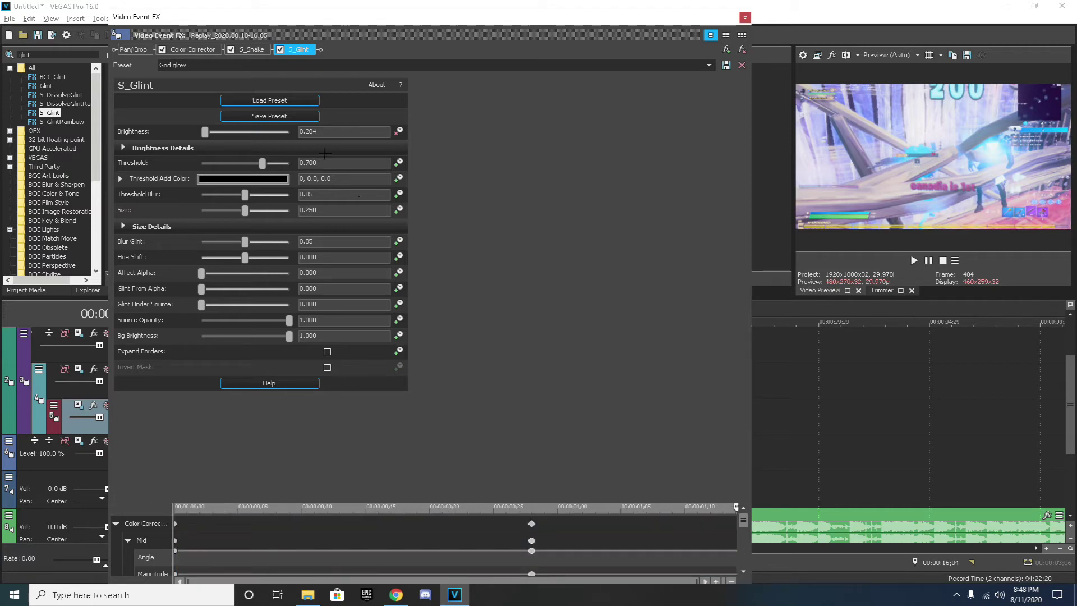
key(Return)
click(746, 16)
Play back the transition into the second replay clip to review the glint and shake together
click(484, 387)
key(space)
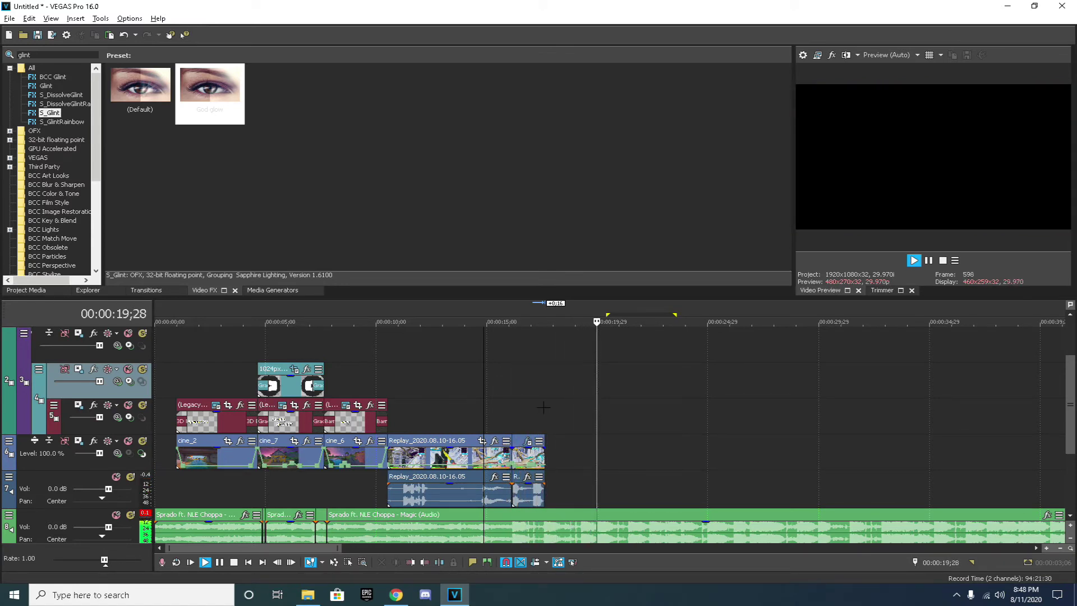
key(space)
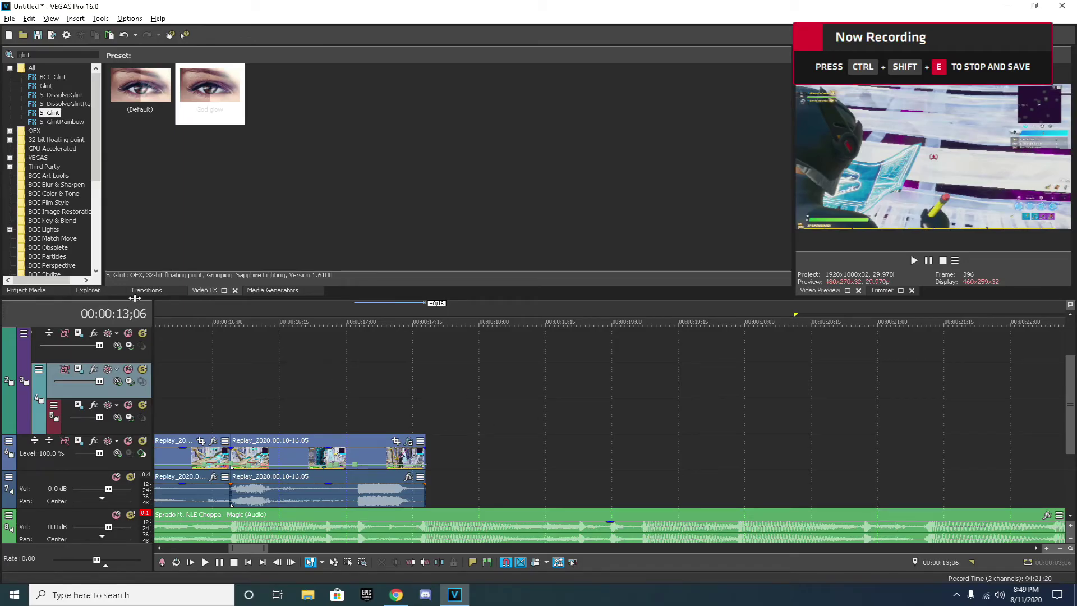
Split the second replay clip at 00:00:17;16 and move the short end piece's video up to track 5
click(412, 407)
click(403, 410)
mouse_move(403, 411)
mouse_down()
mouse_move(391, 407)
mouse_move(427, 401)
mouse_move(416, 402)
mouse_up()
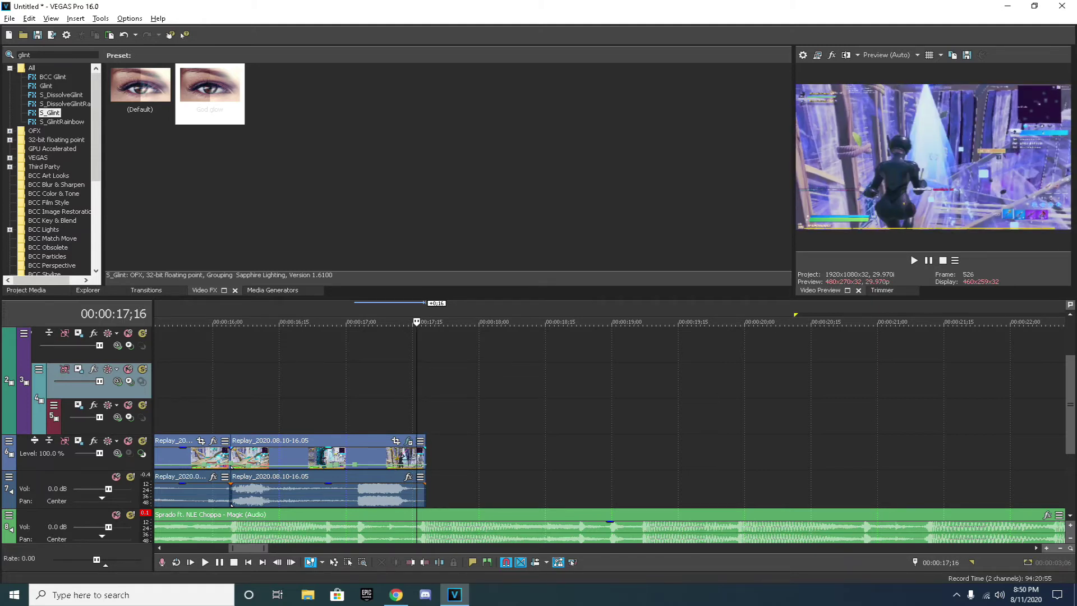
click(417, 456)
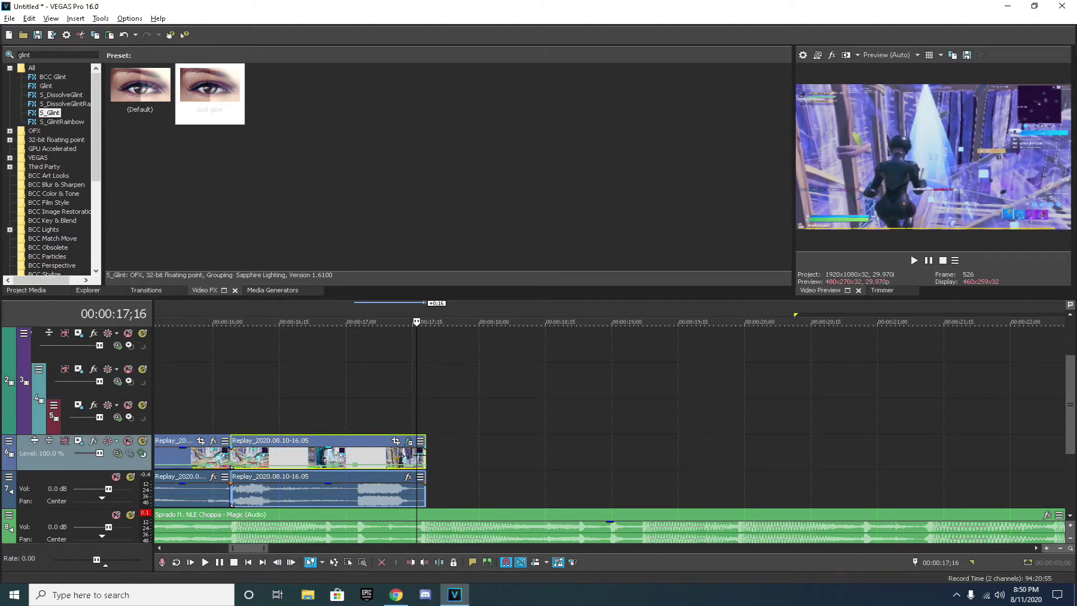
drag(421, 454, 420, 414)
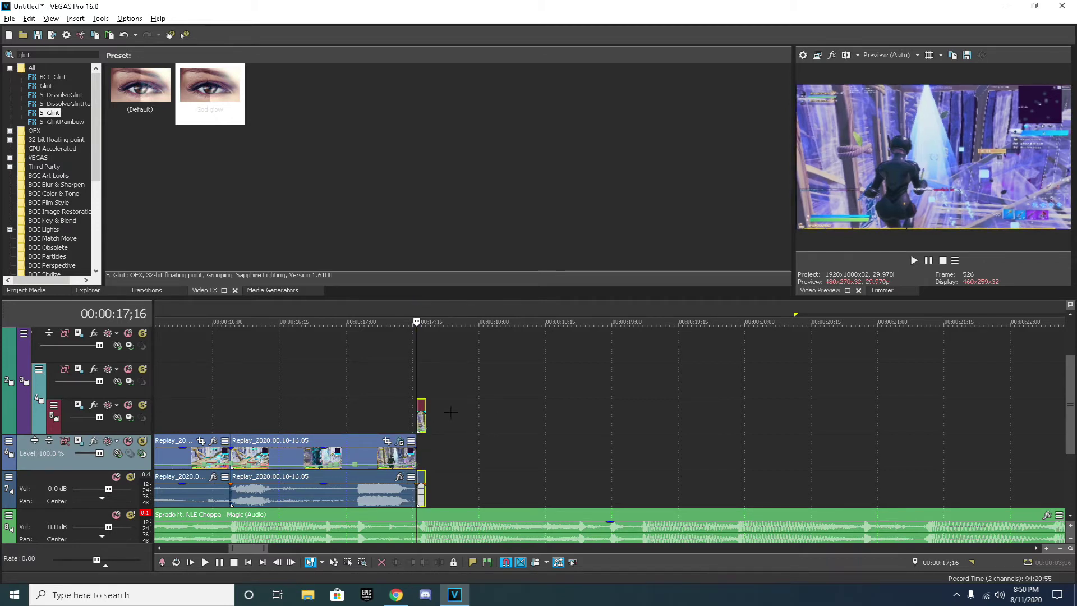
key(space)
key(space)
drag(421, 416, 421, 452)
key(ctrl+z)
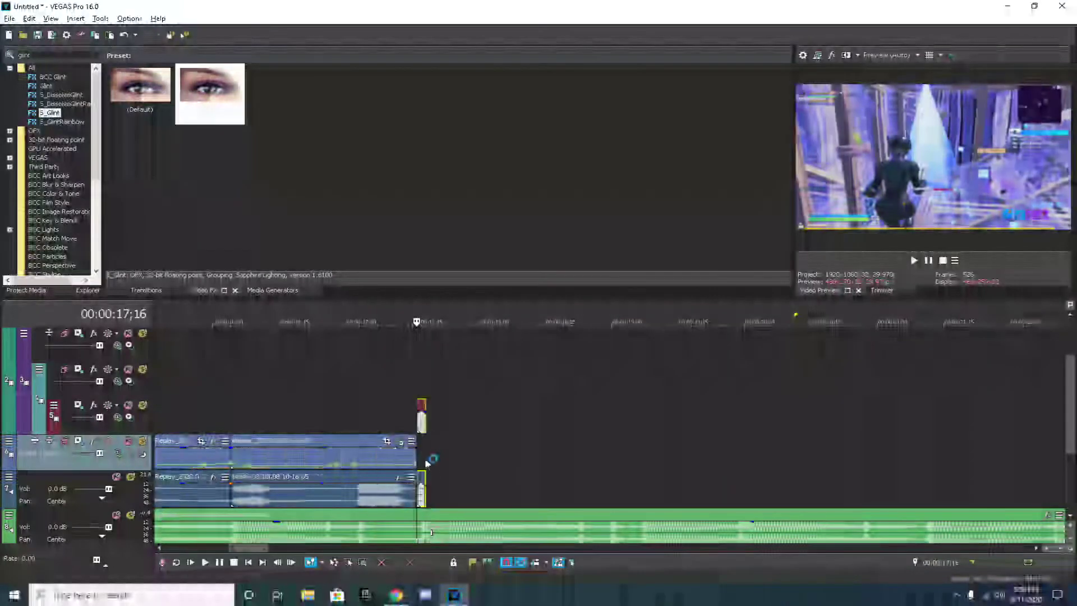
Delete the short end piece's audio and move its video from track 5 back to track 6
click(424, 489)
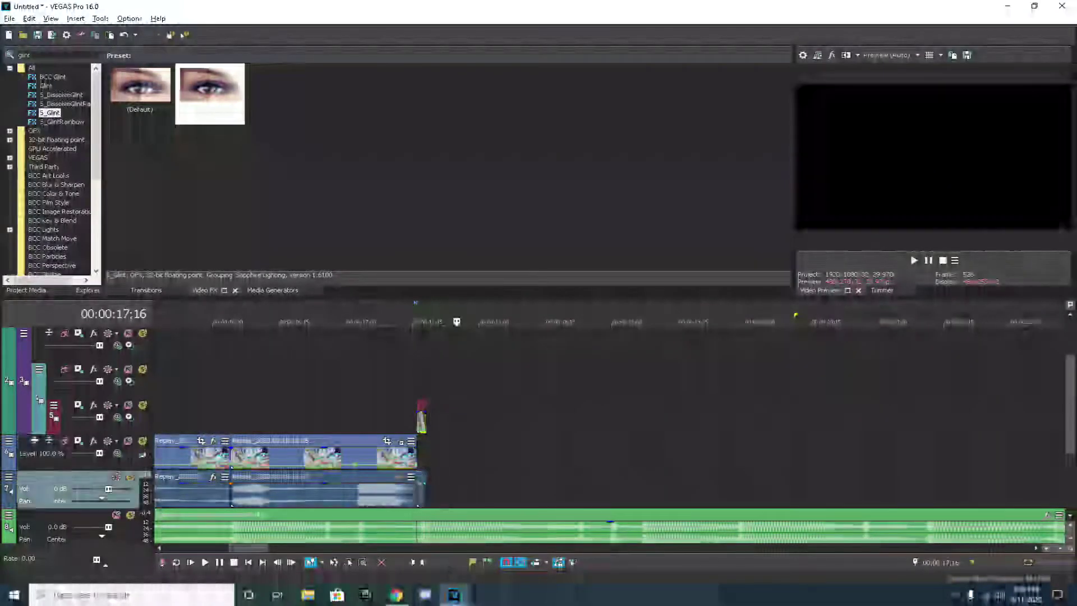
key(Delete)
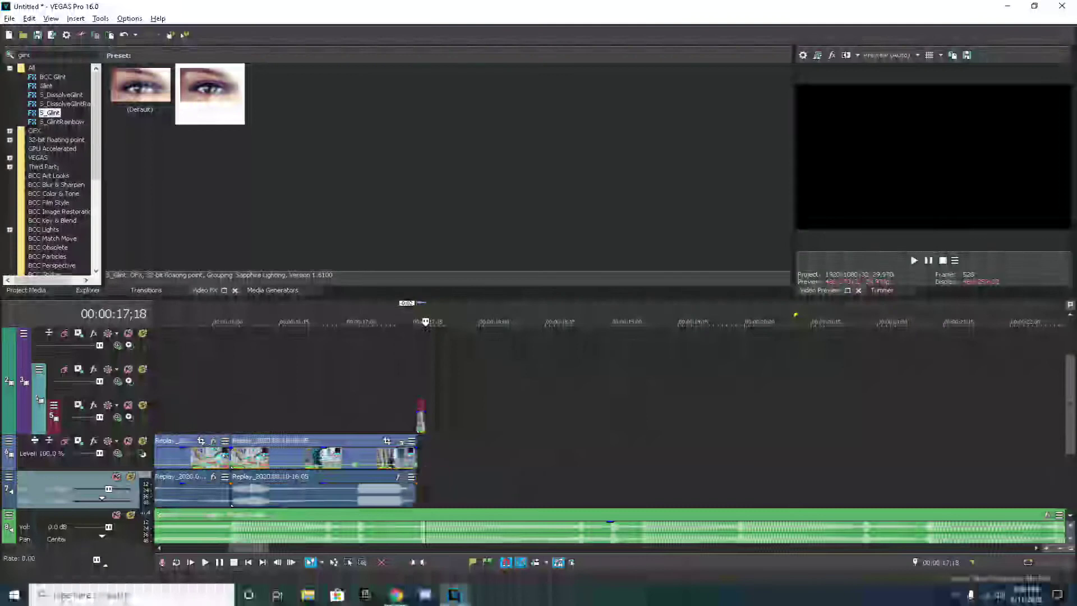
click(421, 422)
drag(421, 420, 421, 453)
Set the first velocity envelope point of the short end piece to 0% velocity
scroll(452, 454, up, 3)
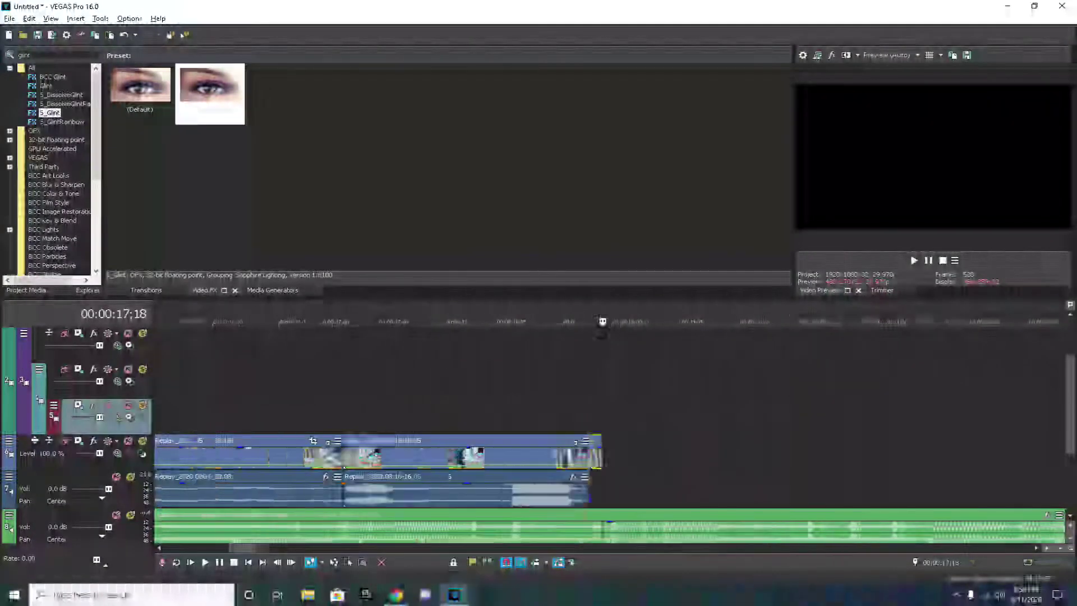
scroll(452, 453, down, 1)
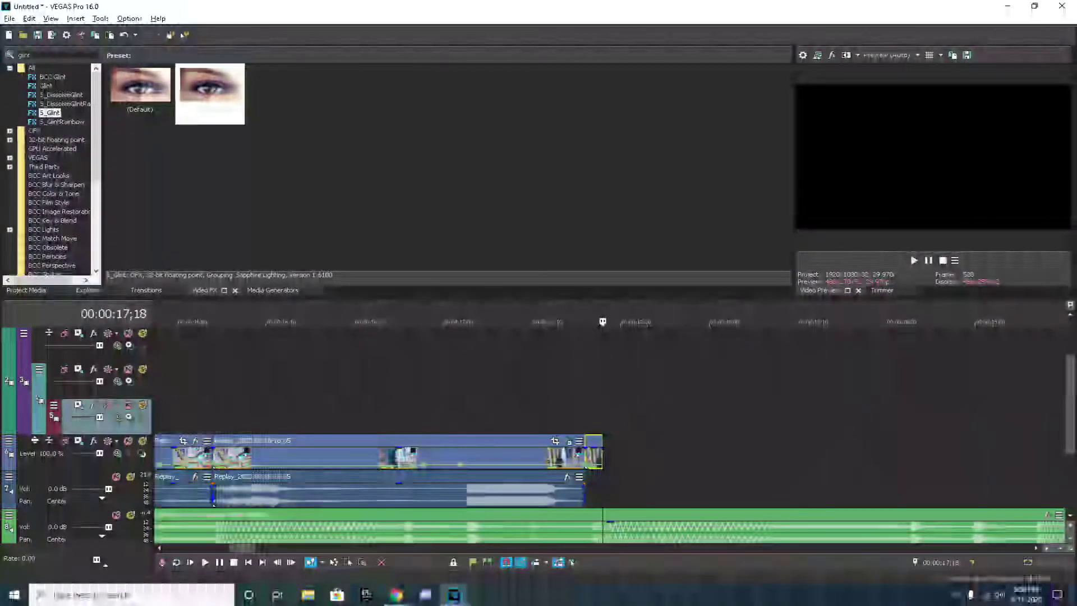
right_click(589, 463)
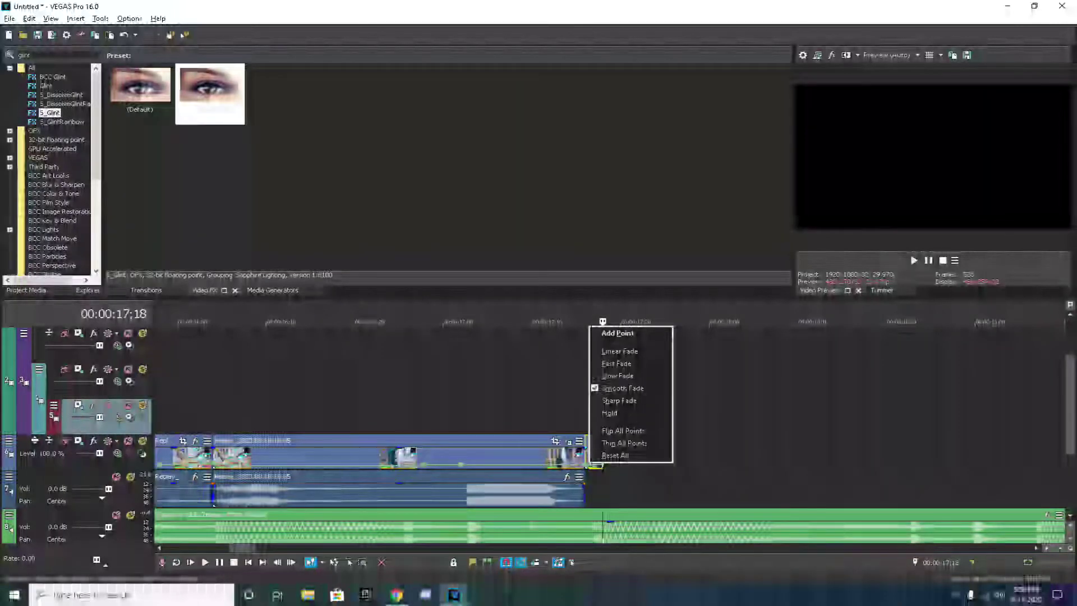
click(591, 469)
scroll(591, 470, up, 1)
right_click(591, 470)
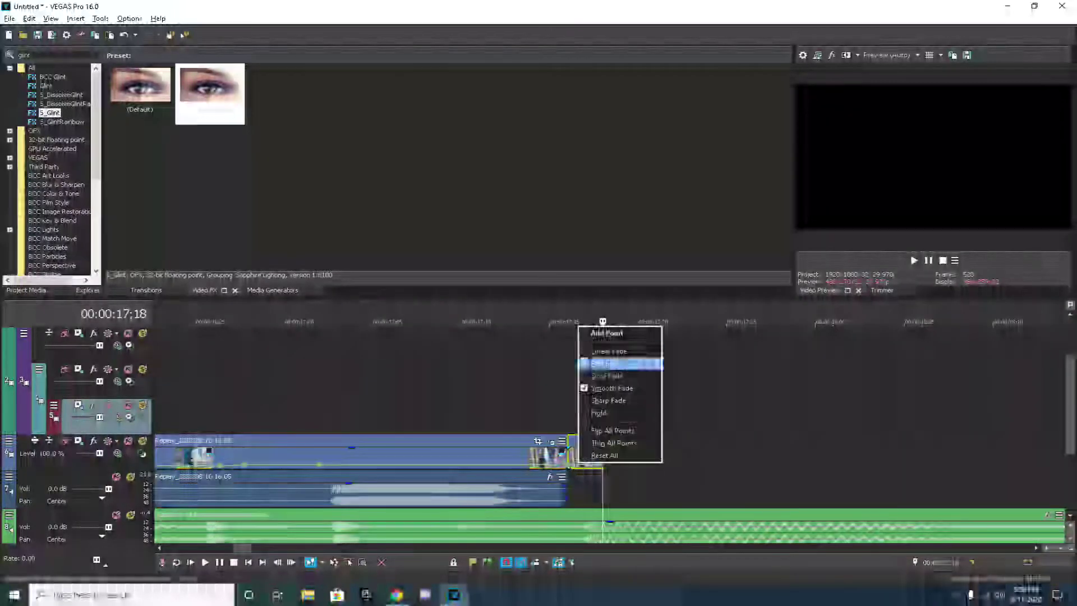
right_click(568, 464)
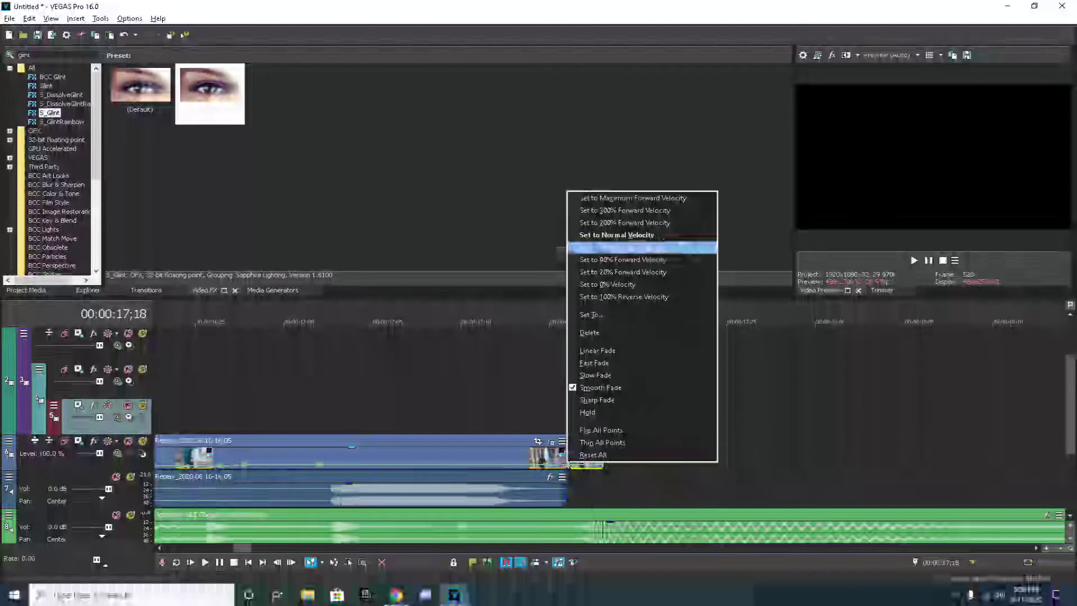
click(613, 286)
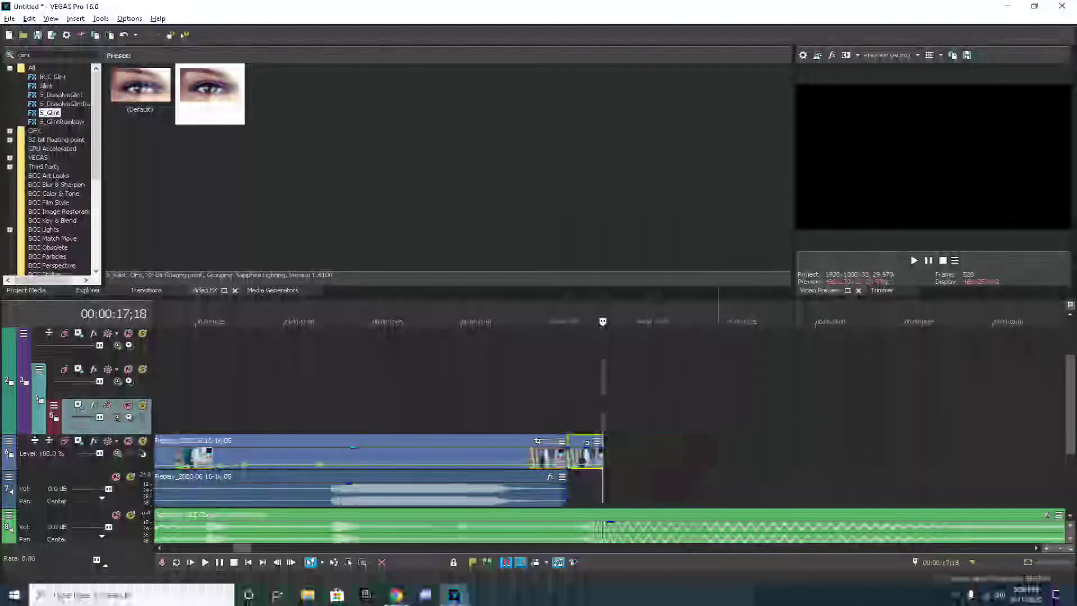
Move the short frozen end piece one frame later on track 6 and play it back
right_click(572, 461)
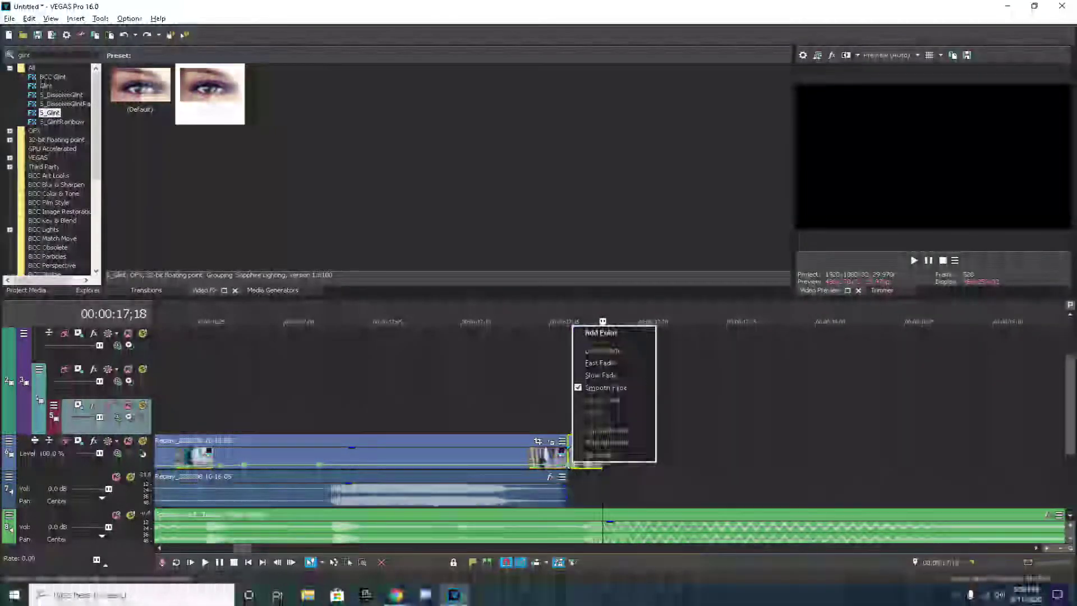
click(587, 483)
drag(581, 462, 594, 470)
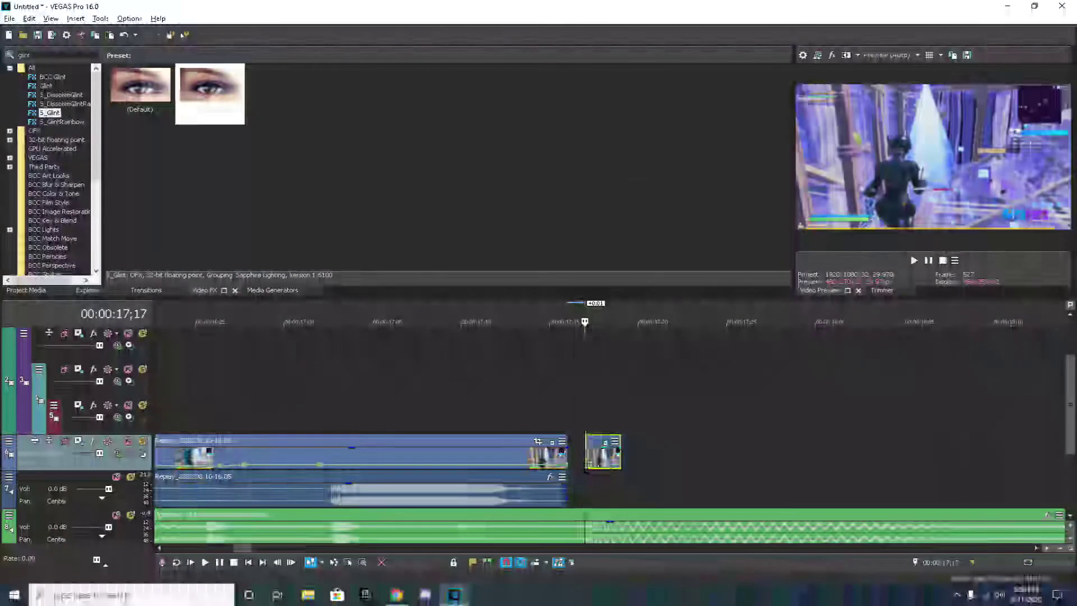
right_click(588, 464)
click(657, 284)
key(space)
key(space)
Lengthen the short frozen end piece by 17 frames and play it back
drag(621, 453, 923, 453)
scroll(923, 453, down, 2)
key(space)
key(space)
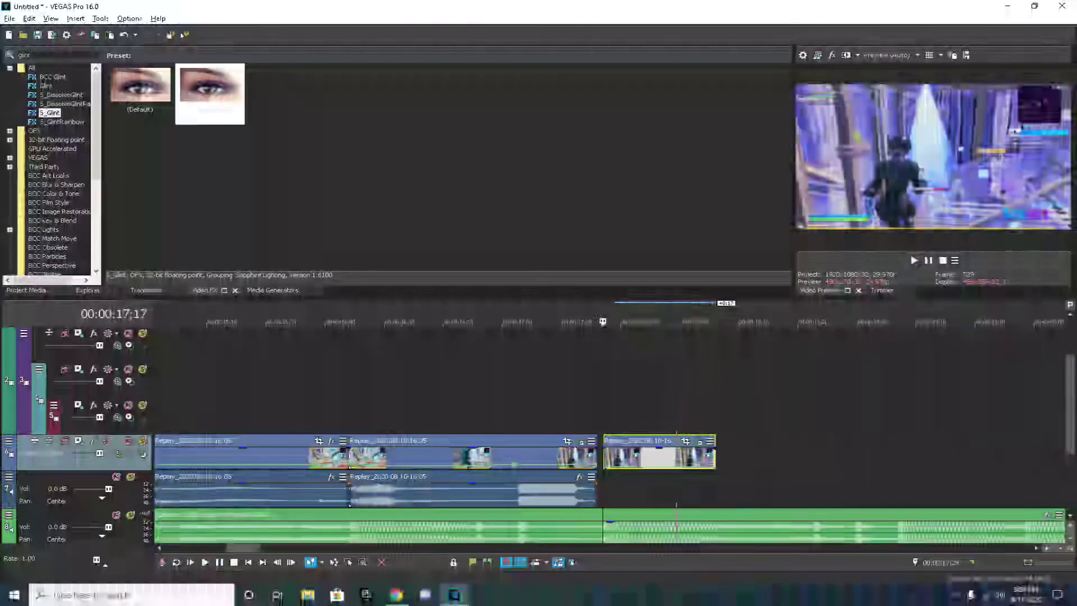
Disable the S_Shake and Color Corrector effects on the frozen end piece
click(699, 442)
click(231, 49)
click(162, 49)
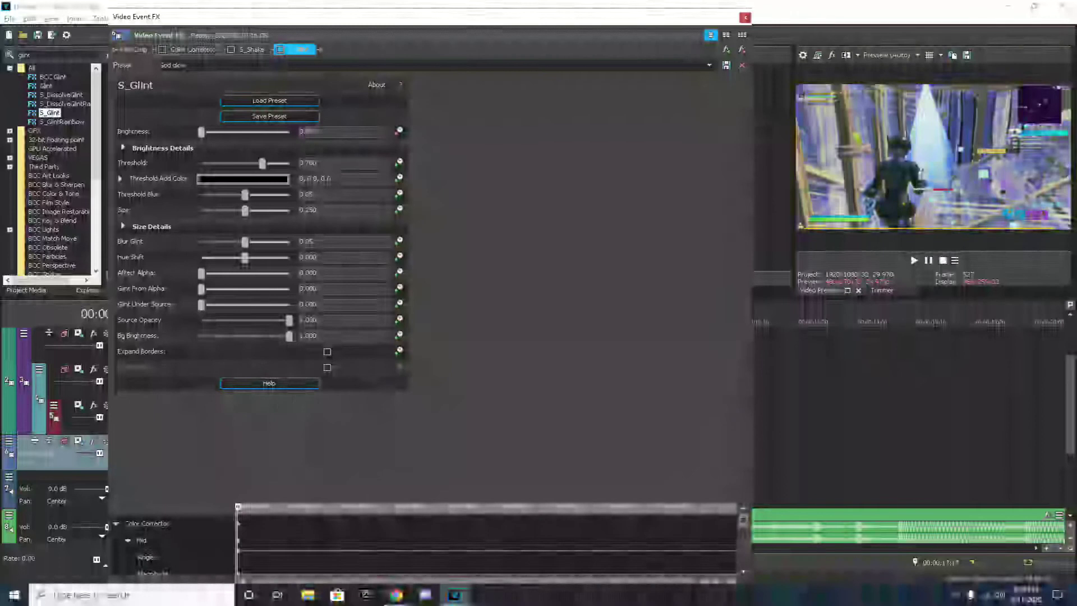
click(744, 18)
Play back the end of the second replay clip and the frozen end piece to review the freeze
click(573, 381)
key(space)
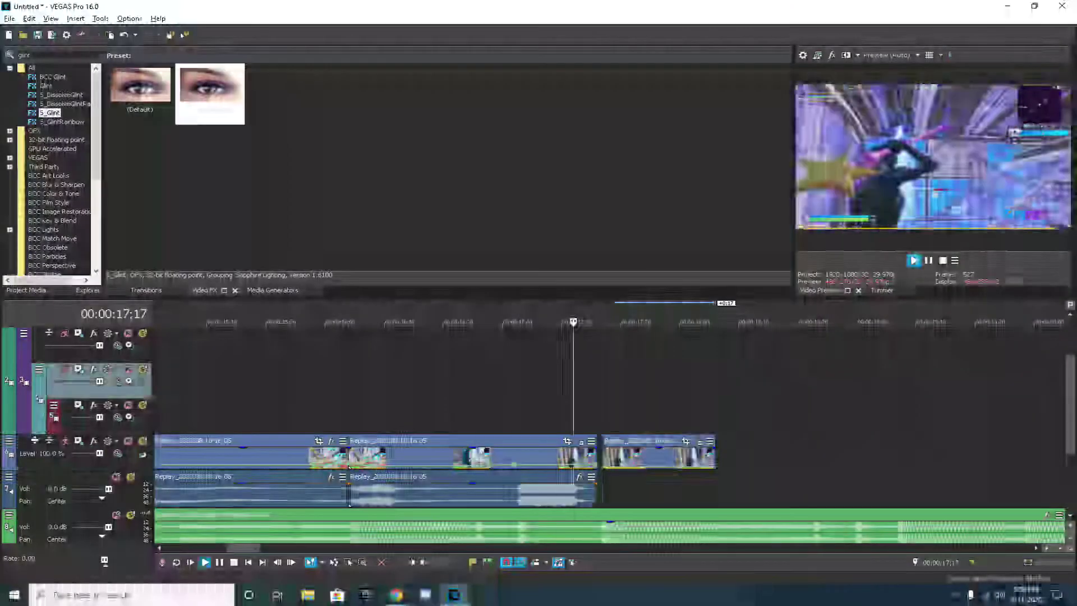
key(space)
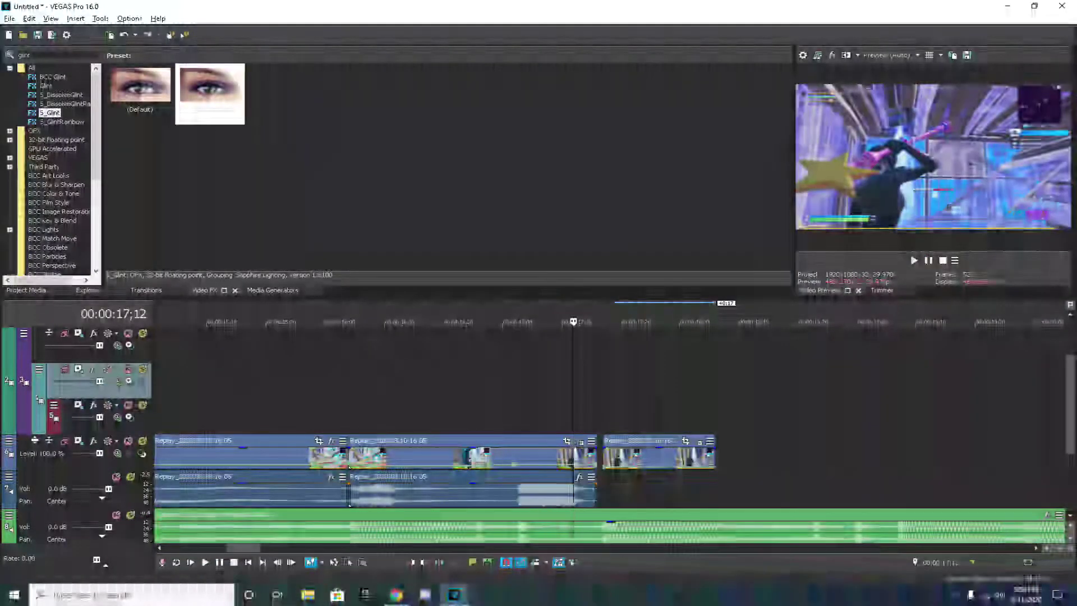
key(space)
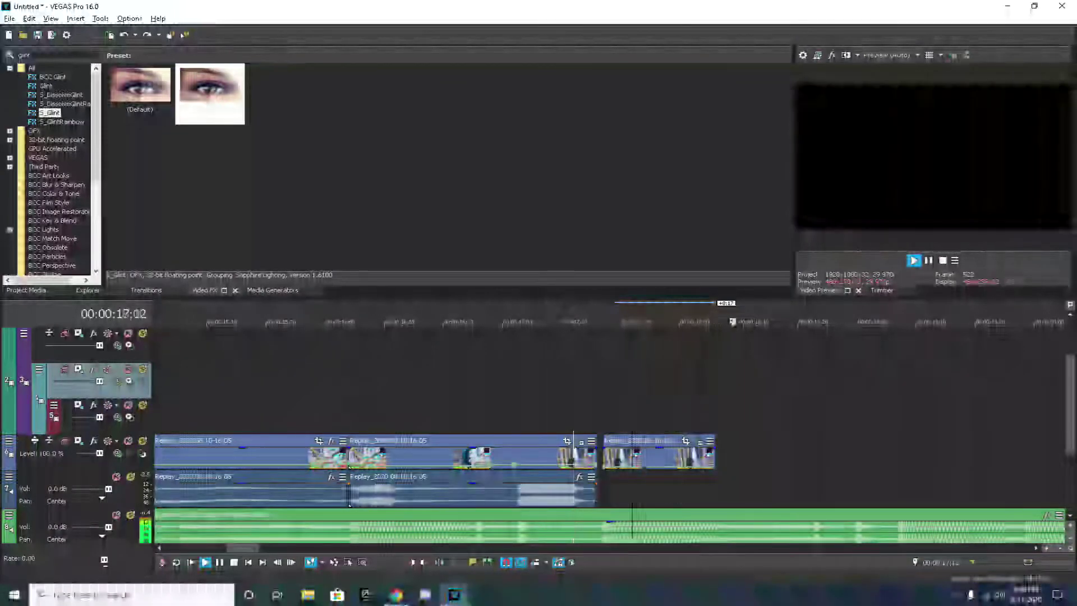
key(space)
Open Event Pan/Crop for the frozen end piece to work on the character
click(632, 381)
click(686, 440)
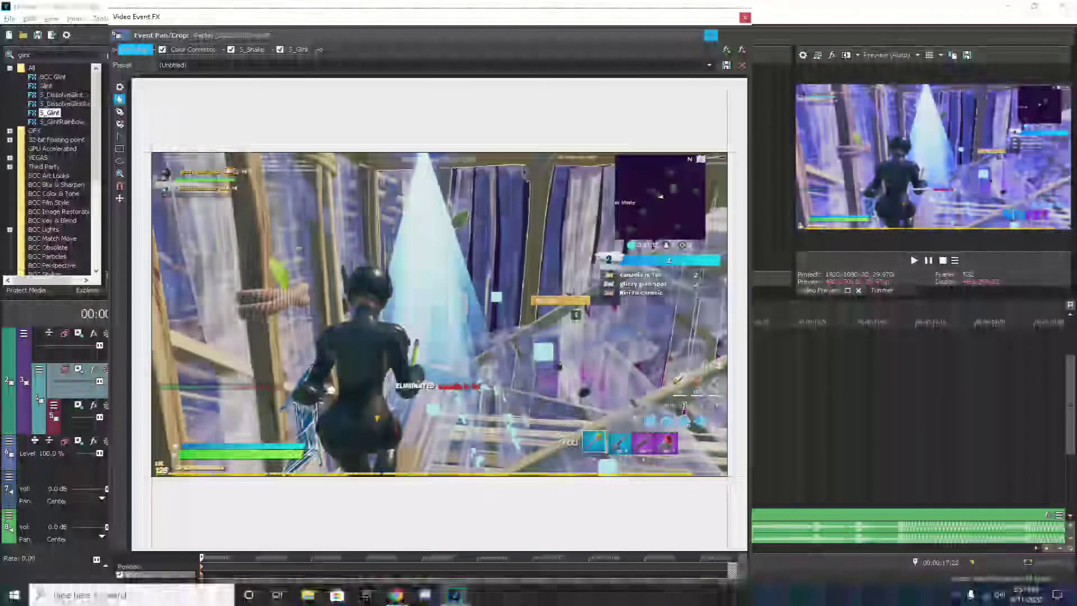
scroll(346, 448, up, 3)
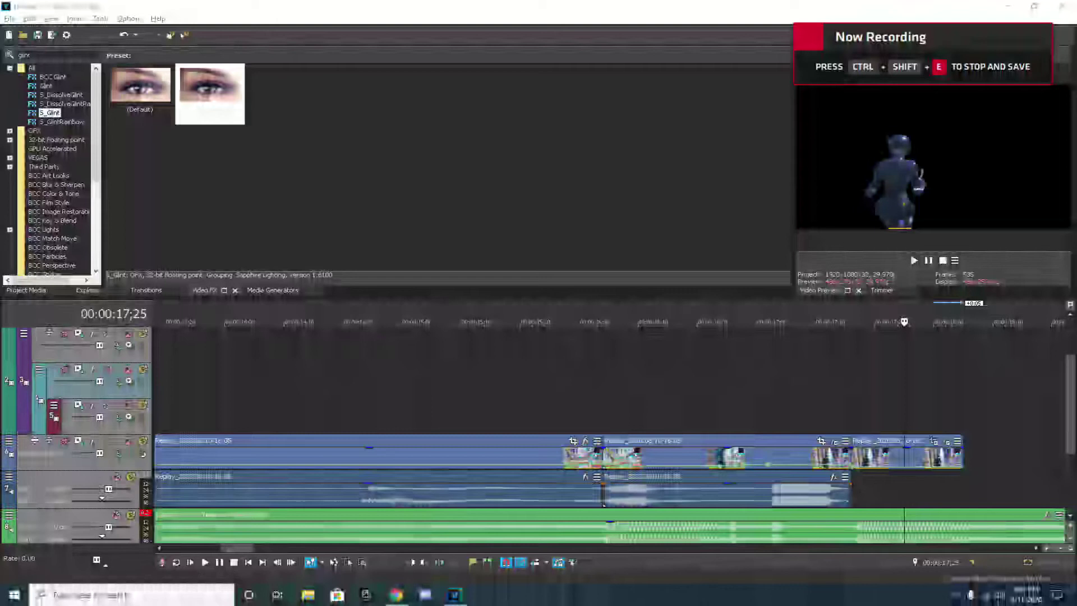
Extend the masked end piece by another 17 frames and play back the transition into it
drag(964, 457, 1063, 457)
click(825, 322)
key(space)
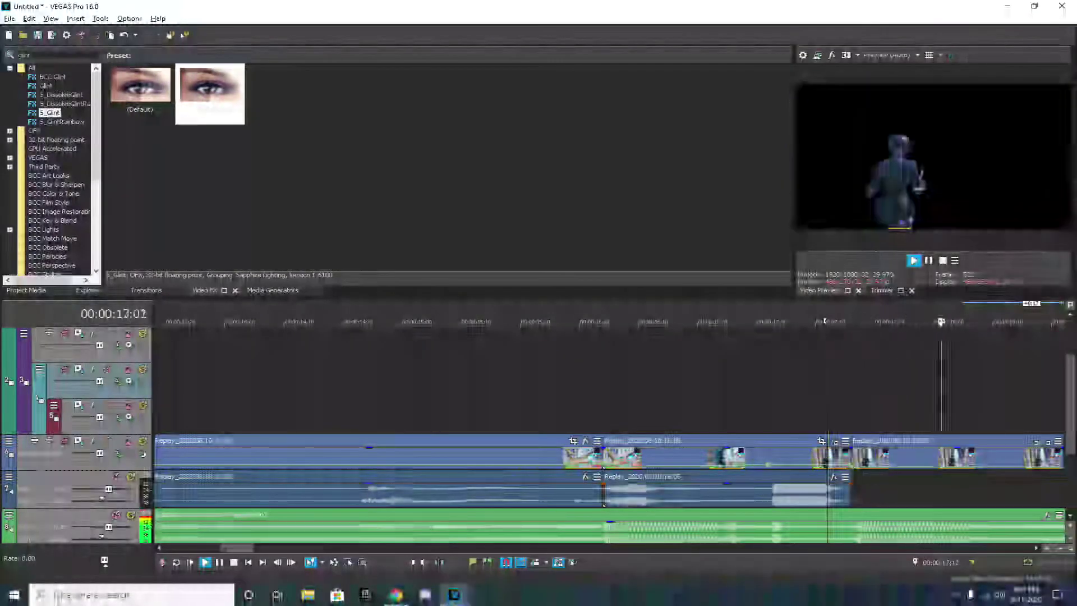
key(space)
click(915, 321)
scroll(919, 381, right, 5)
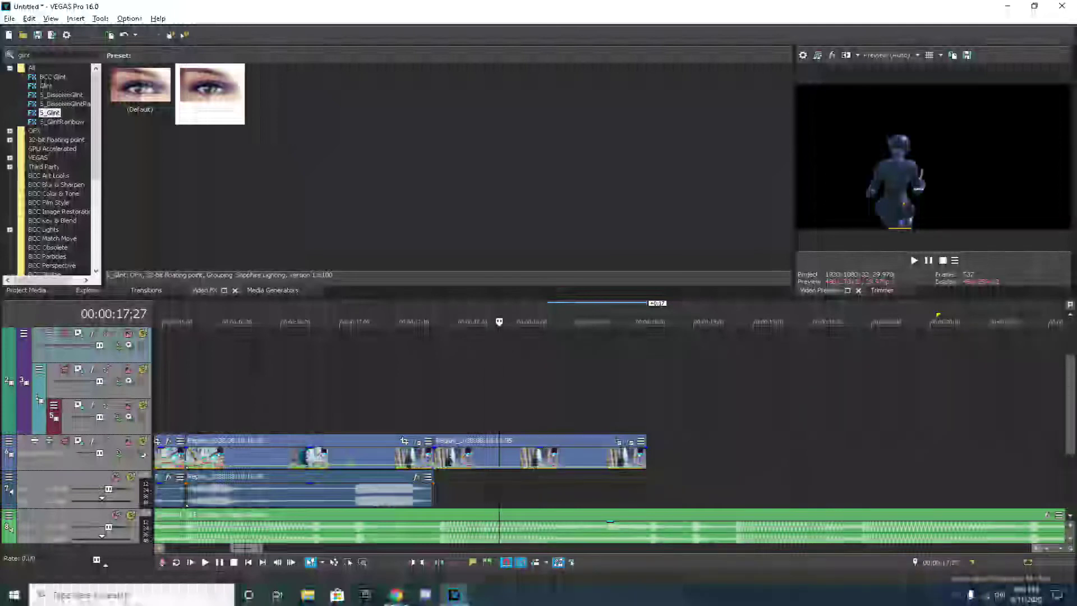
Add Replay_2020.08.10-13.49.mp4 from the project media after the masked end piece and scrub through its later part
click(27, 290)
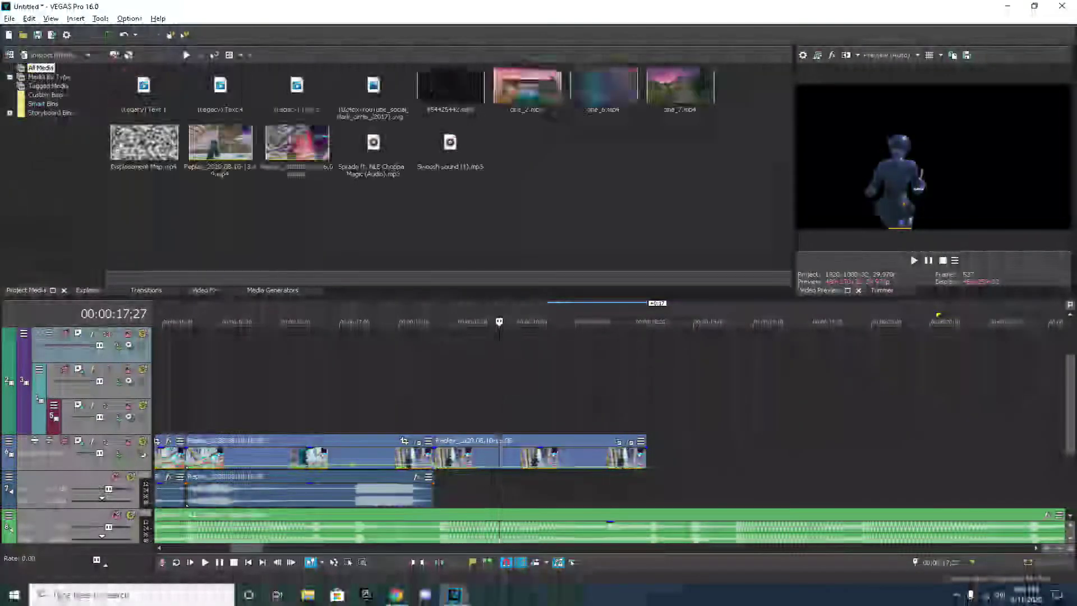
click(220, 146)
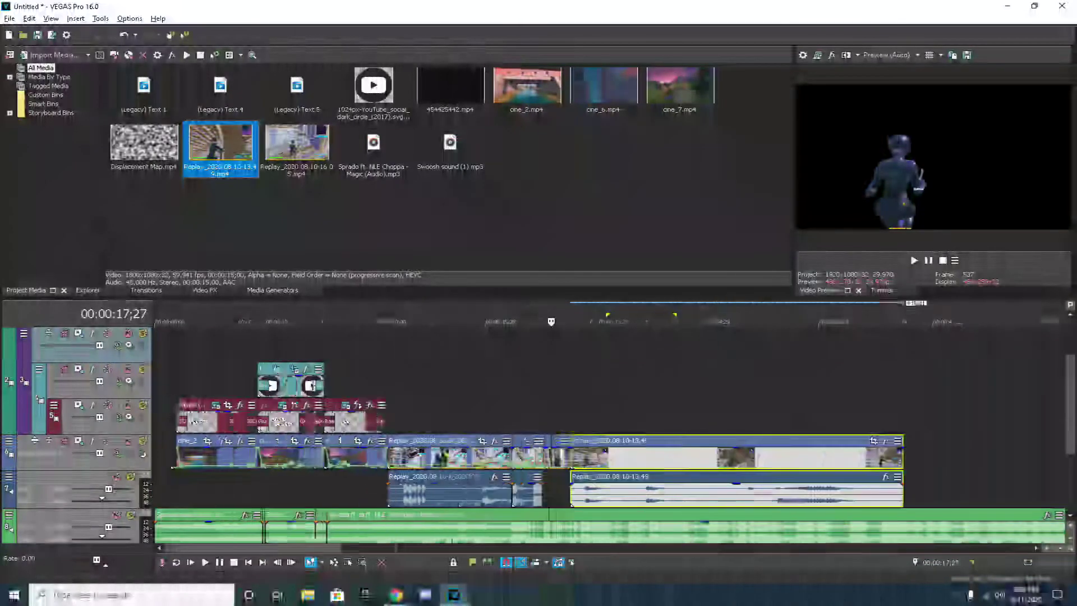
click(744, 322)
drag(745, 322, 846, 321)
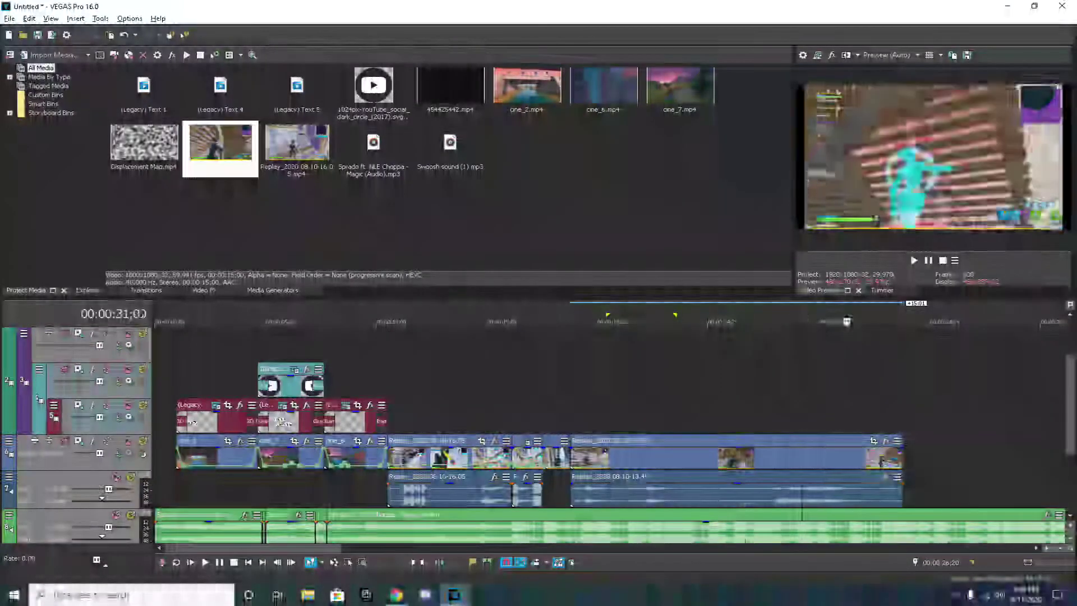
Turn off Maintain aspect ratio in the new replay clip's properties so it fills the frame
right_click(786, 464)
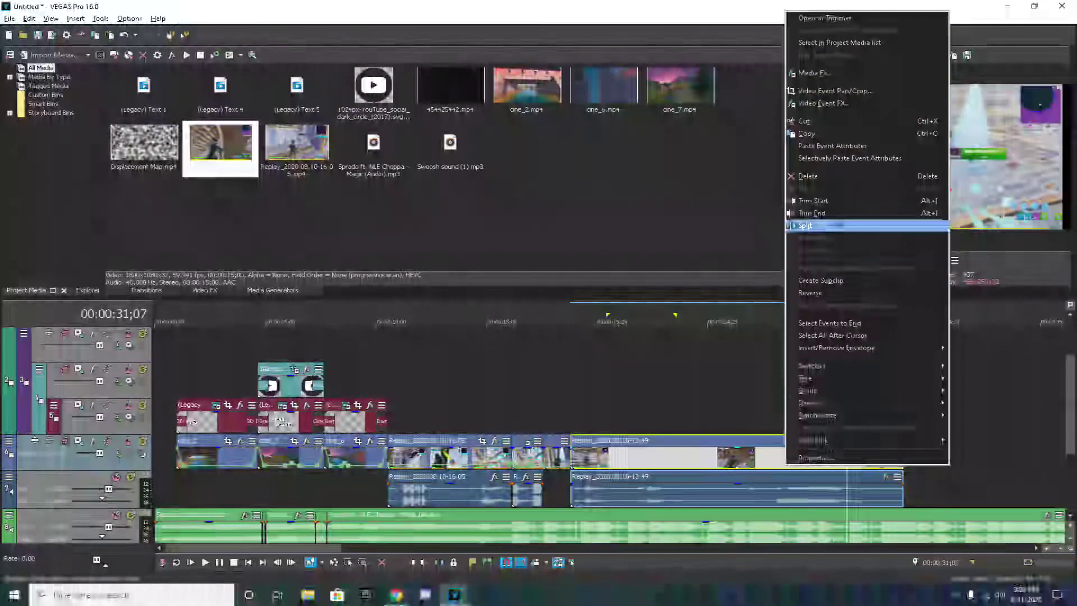
click(816, 457)
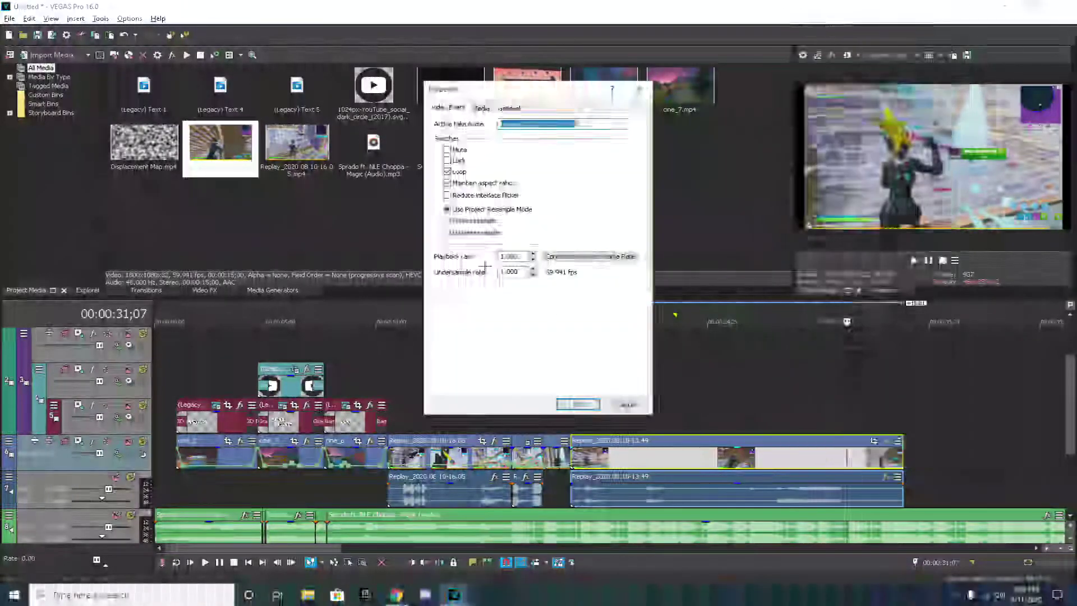
click(577, 404)
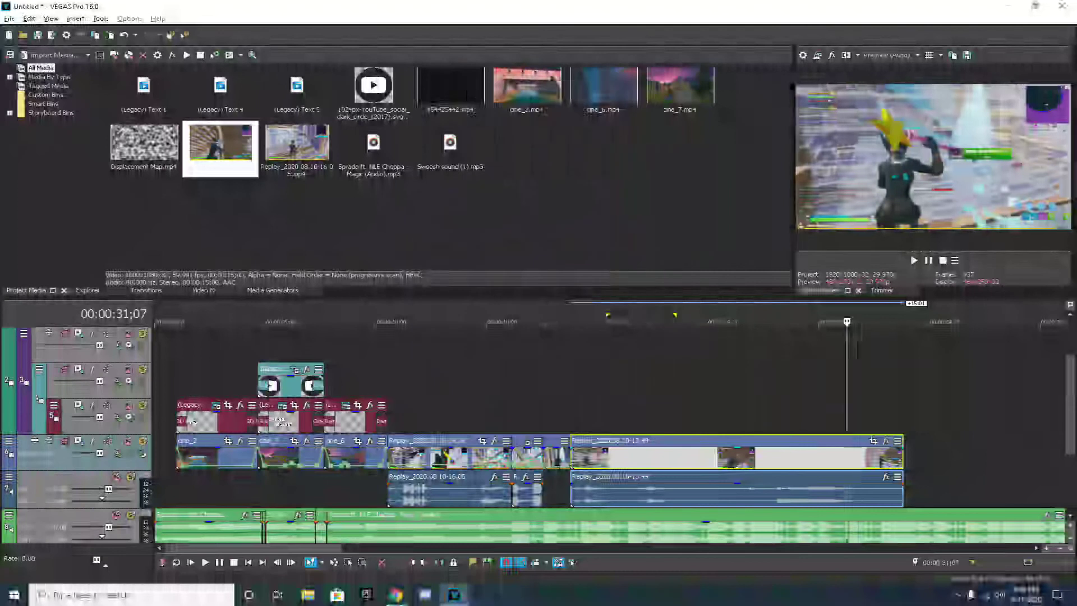
Split the new replay clip at 00:00:30;08 and delete the part before the cut
drag(854, 403, 828, 399)
scroll(828, 399, up, 3)
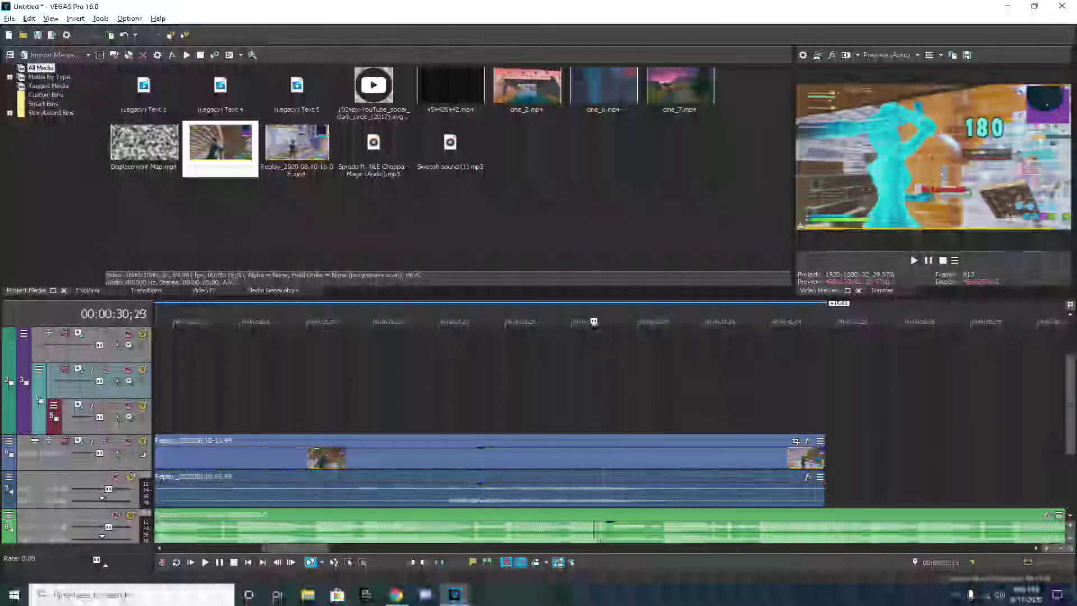
key(Left)
key(Left)
key(Left)
key(Left)
key(Left)
key(Left)
key(Left)
key(Left)
key(Left)
key(Left)
key(Left)
scroll(602, 400, up, 2)
drag(603, 428, 638, 419)
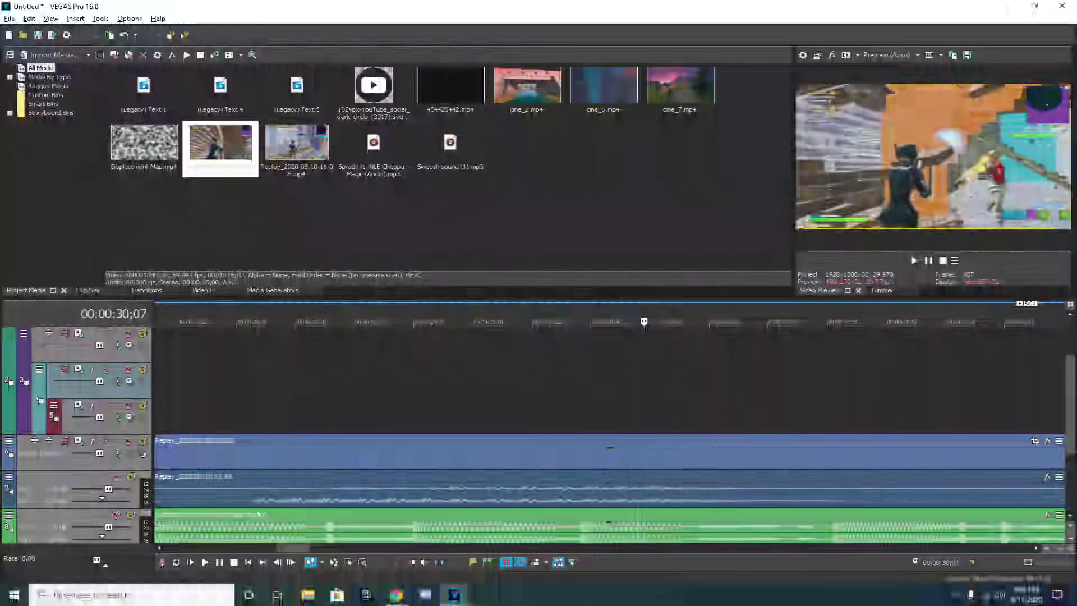
scroll(645, 416, down, 2)
scroll(640, 416, up, 1)
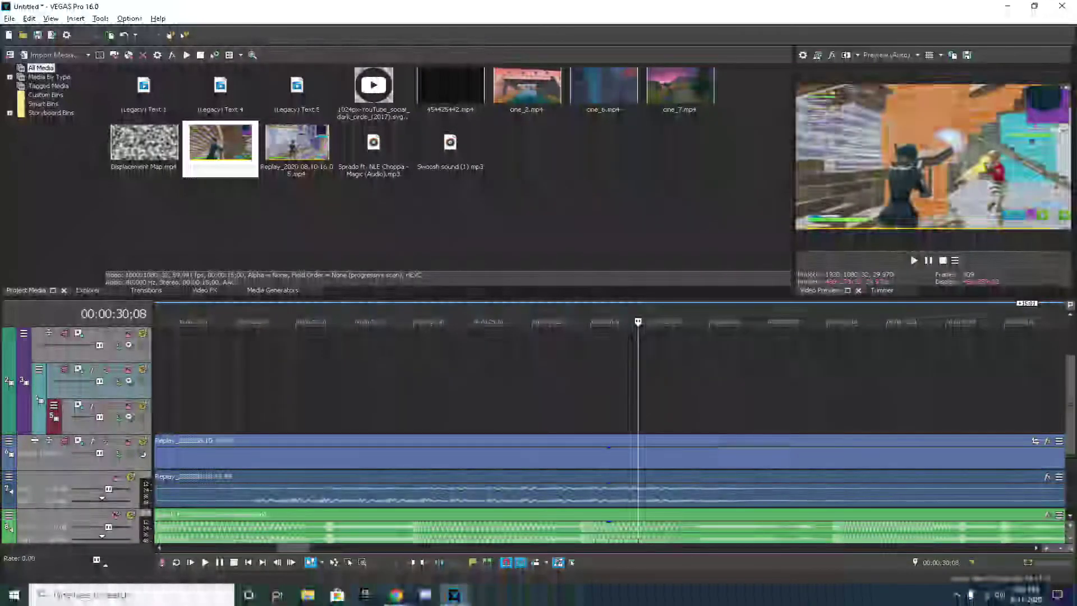
click(638, 455)
key(s)
click(626, 456)
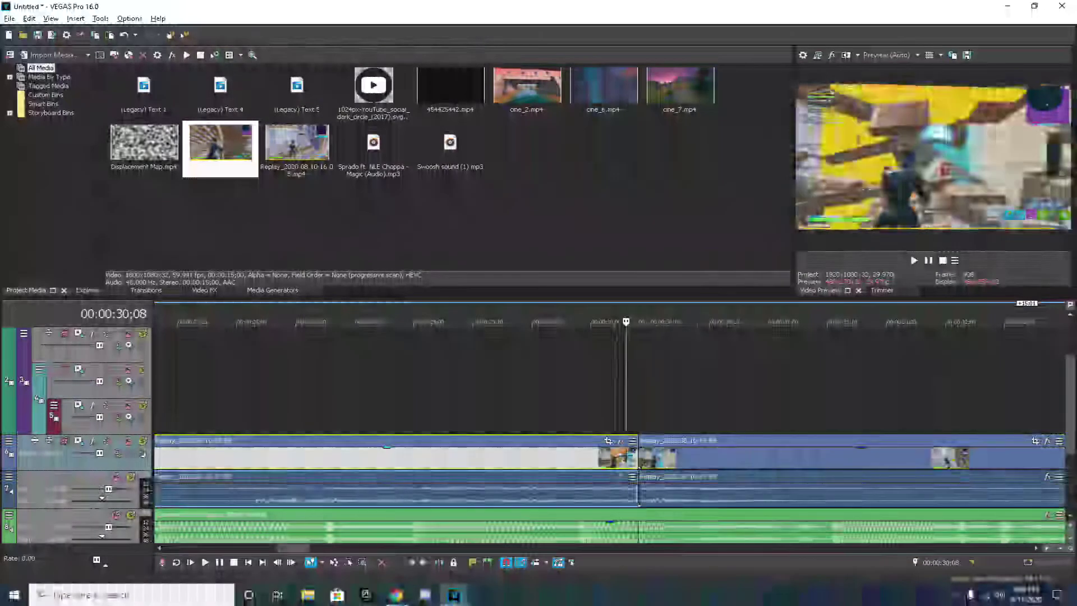
key(Delete)
Move the remaining part of the new replay clip earlier on the timeline, leaving a gap after the masked end piece
scroll(626, 456, down, 5)
drag(654, 457, 453, 457)
scroll(453, 457, down, 2)
drag(295, 548, 248, 545)
scroll(430, 457, up, 1)
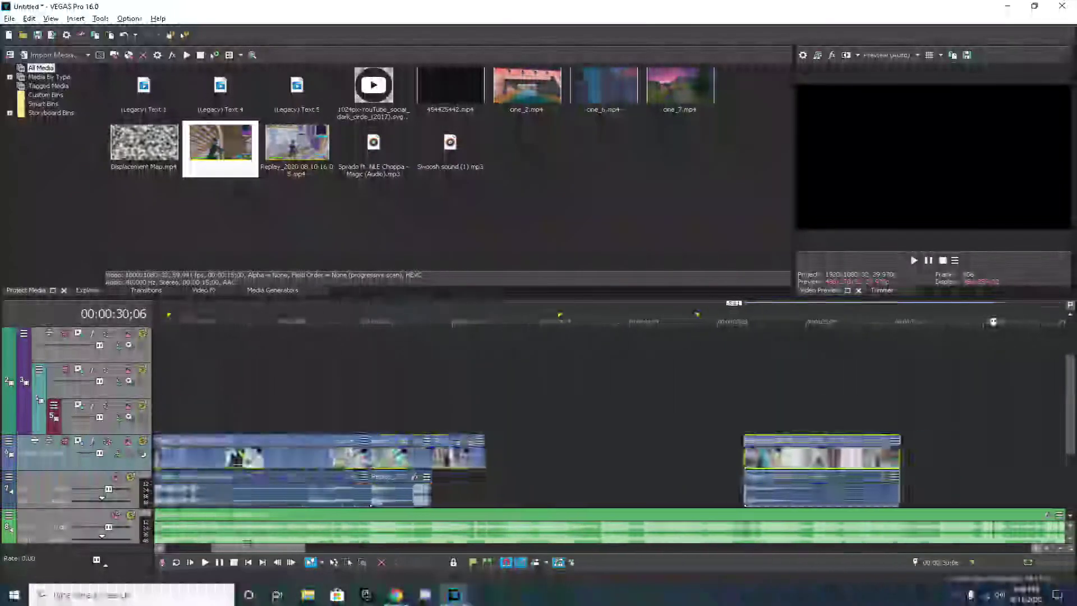
scroll(561, 471, down, 1)
Extend the masked end piece further and play it against the music up to 00:00:19;06
click(399, 416)
key(space)
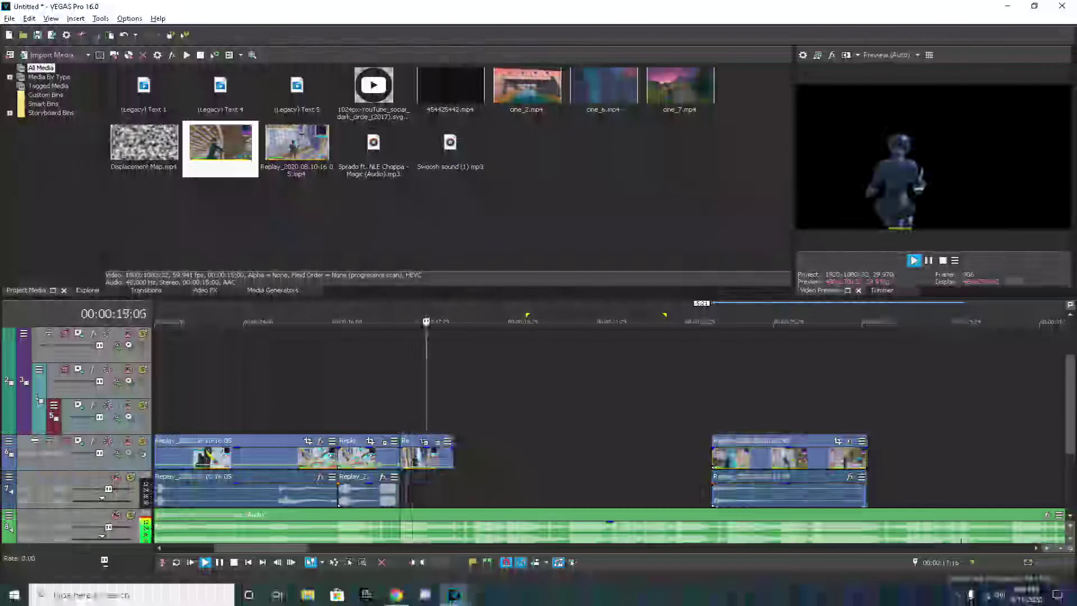
key(space)
drag(453, 457, 476, 457)
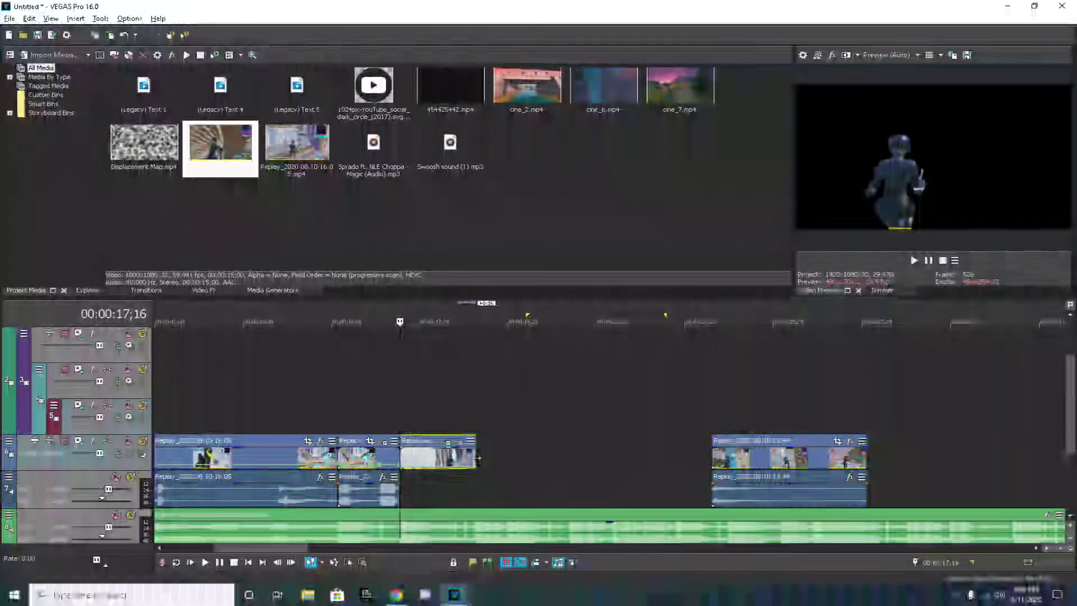
key(space)
key(Return)
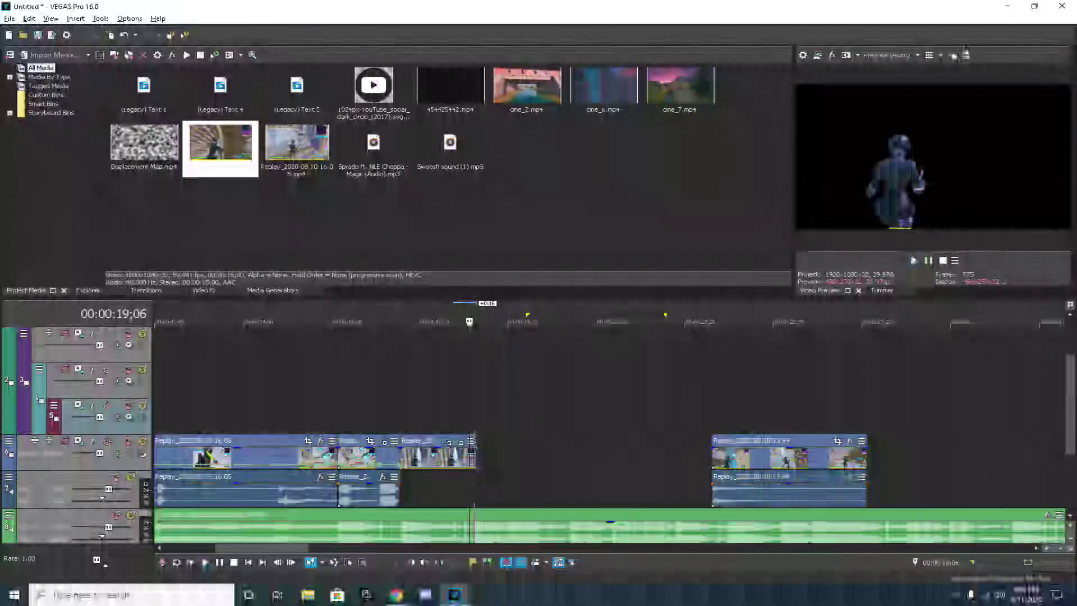
Shorten the masked end piece by 2 frames and play the music past its end
drag(476, 453, 472, 425)
key(space)
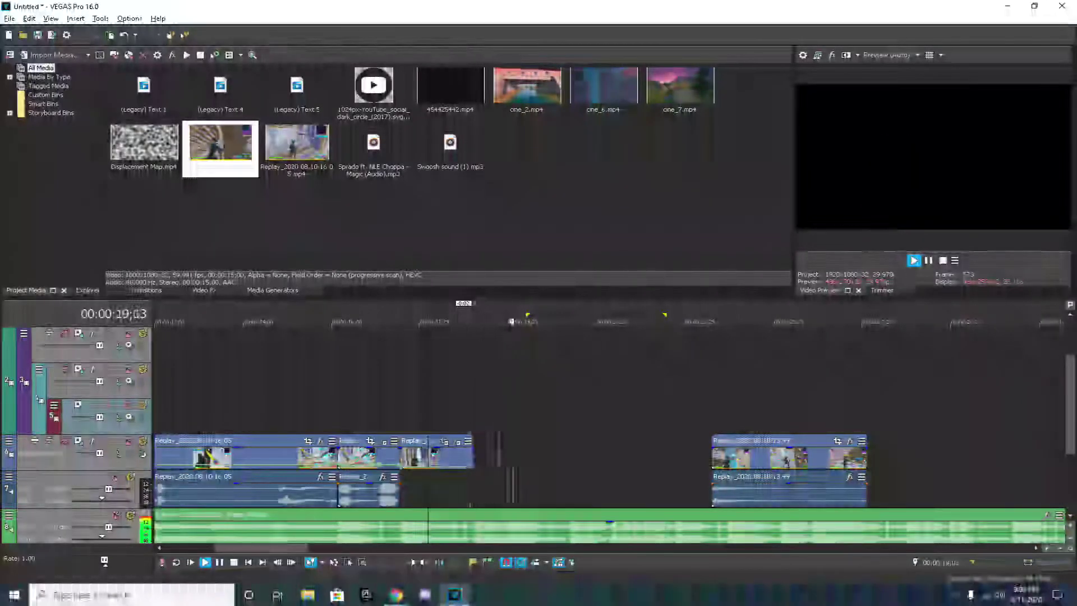
key(space)
Play the music ahead of the new replay clip and move the clip to start at 00:00:23;23
mouse_move(791, 459)
mouse_down()
mouse_move(605, 459)
mouse_move(804, 459)
mouse_up()
click(570, 416)
key(space)
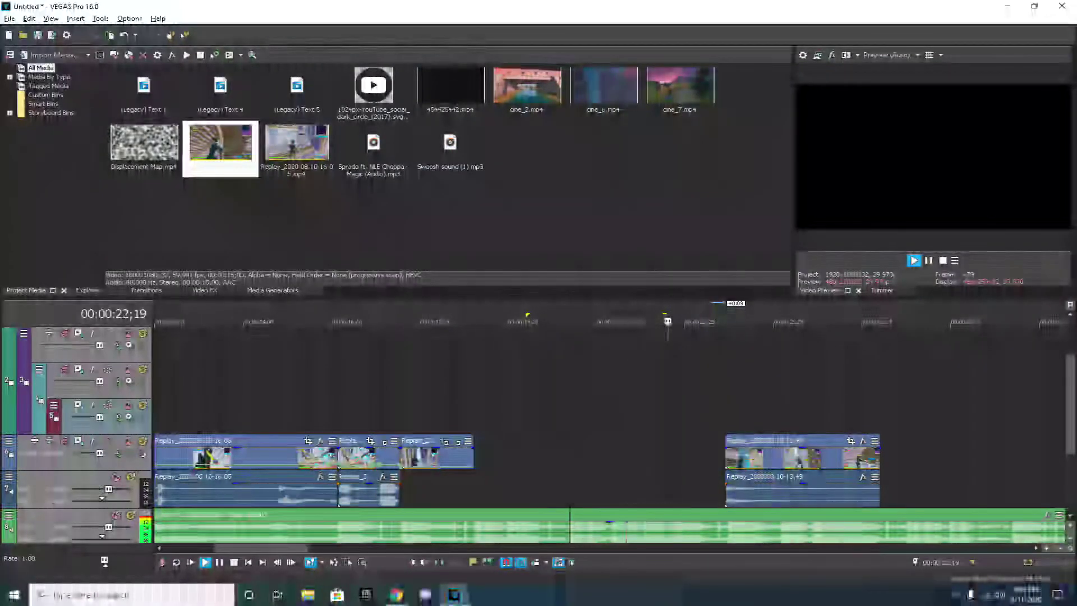
key(space)
click(675, 468)
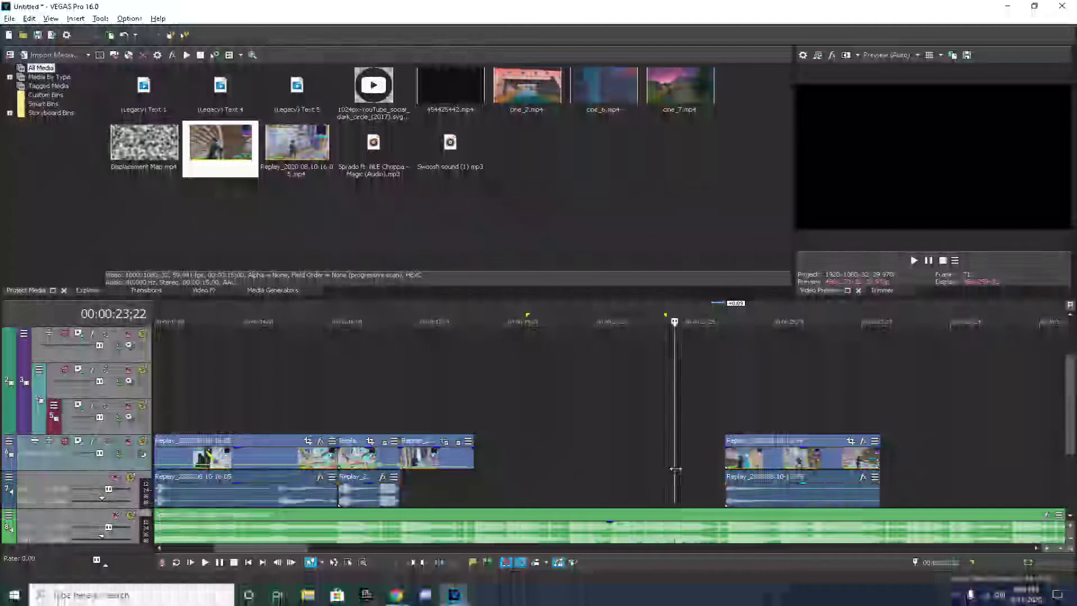
click(676, 469)
drag(730, 457, 678, 458)
scroll(677, 457, up, 1)
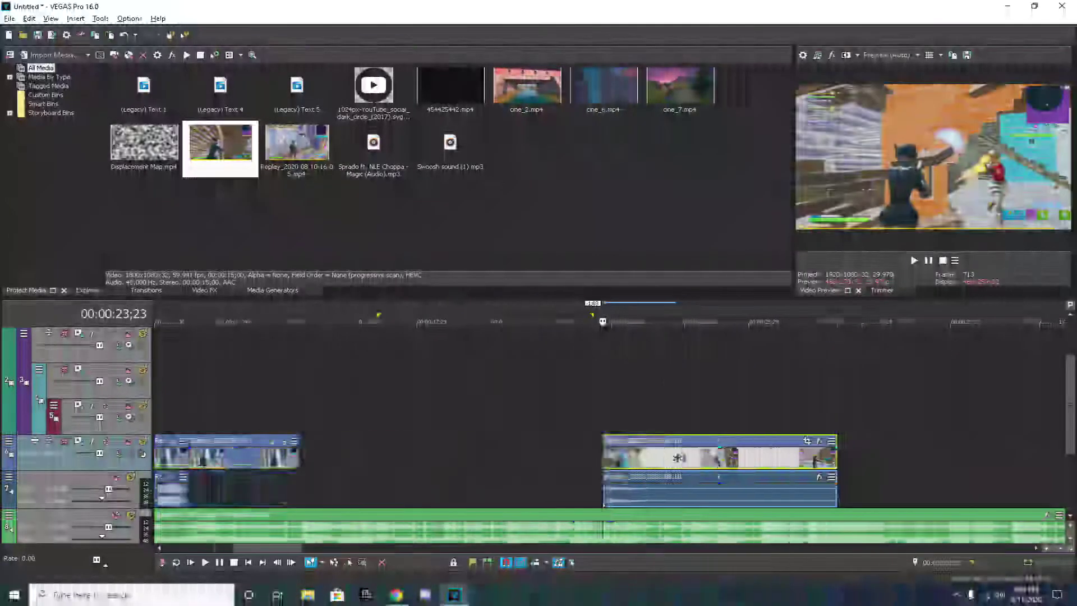
Extend the new replay clip's start back to 00:00:22;10 and play back the gap and the clip's opening
drag(597, 461, 507, 454)
click(412, 416)
key(space)
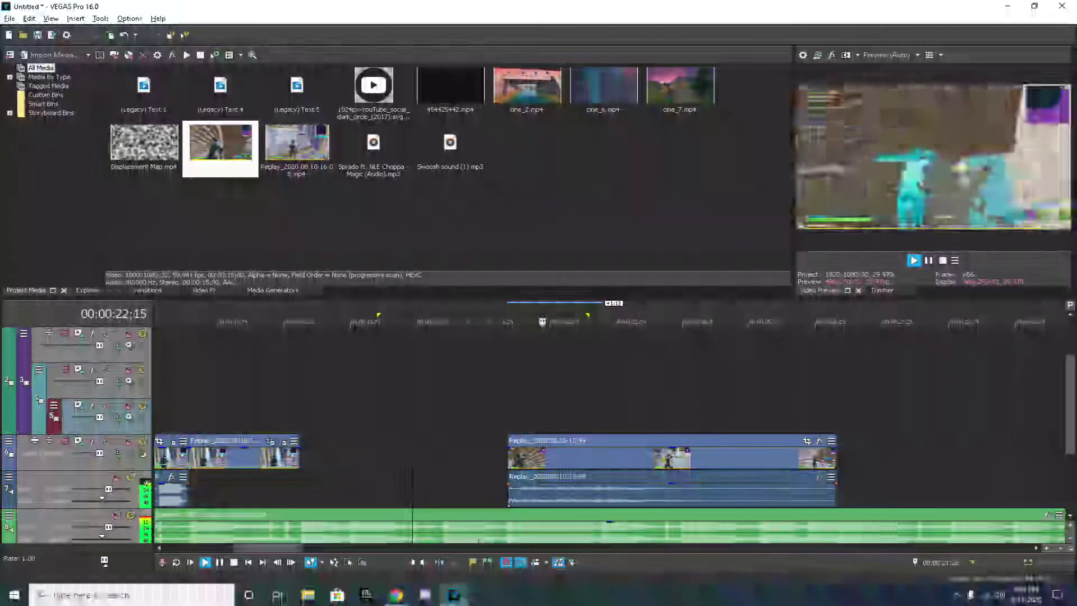
key(space)
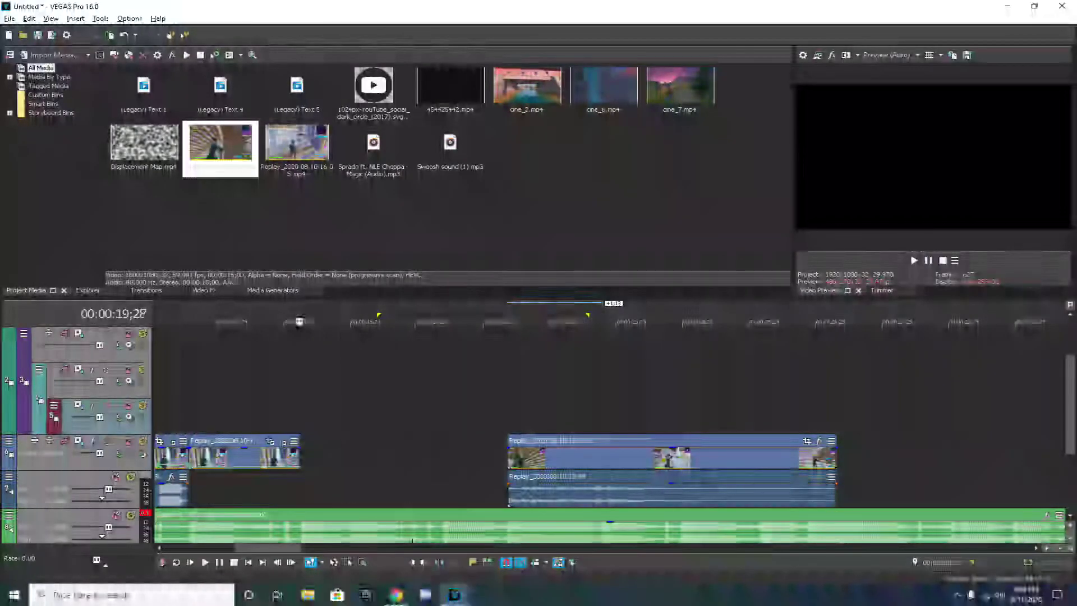
key(space)
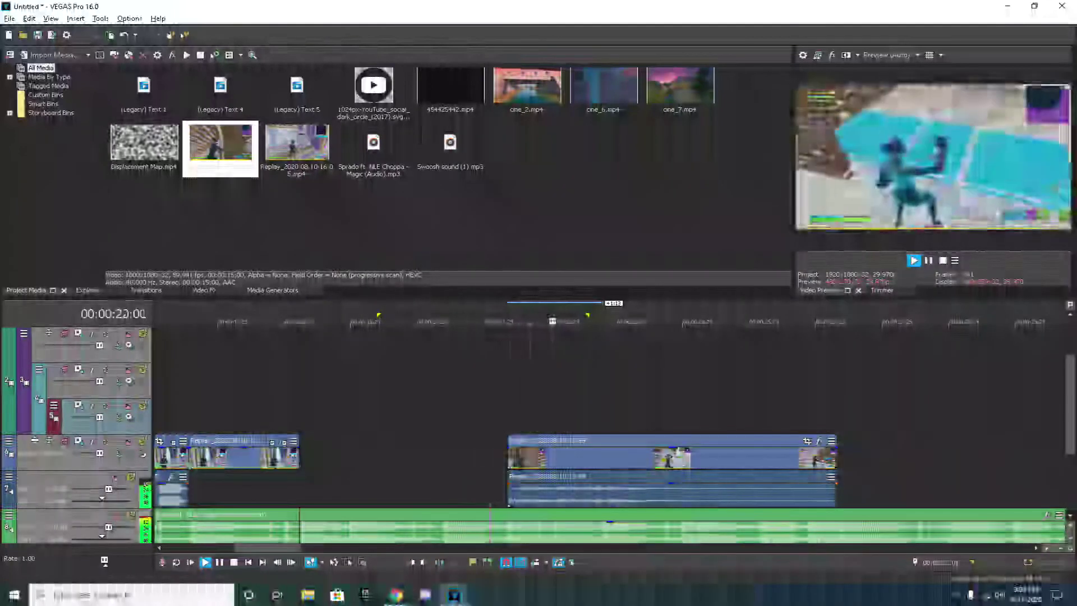
key(space)
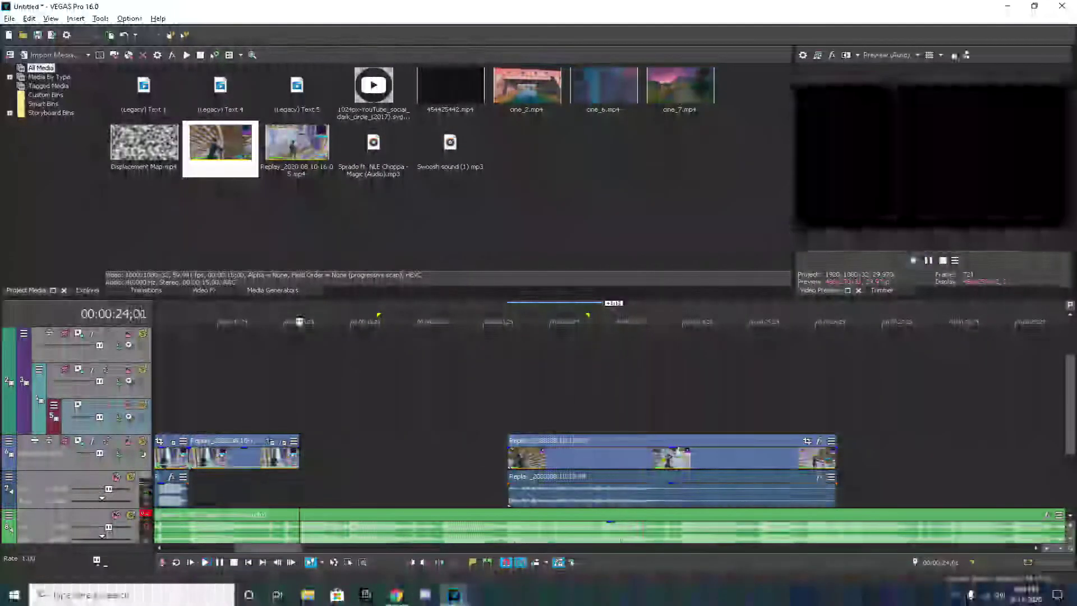
Play the new replay clip from its start at 00:00:22;10 to review the opening frames
click(508, 393)
scroll(508, 394, up, 1)
scroll(602, 415, up, 1)
scroll(602, 414, down, 2)
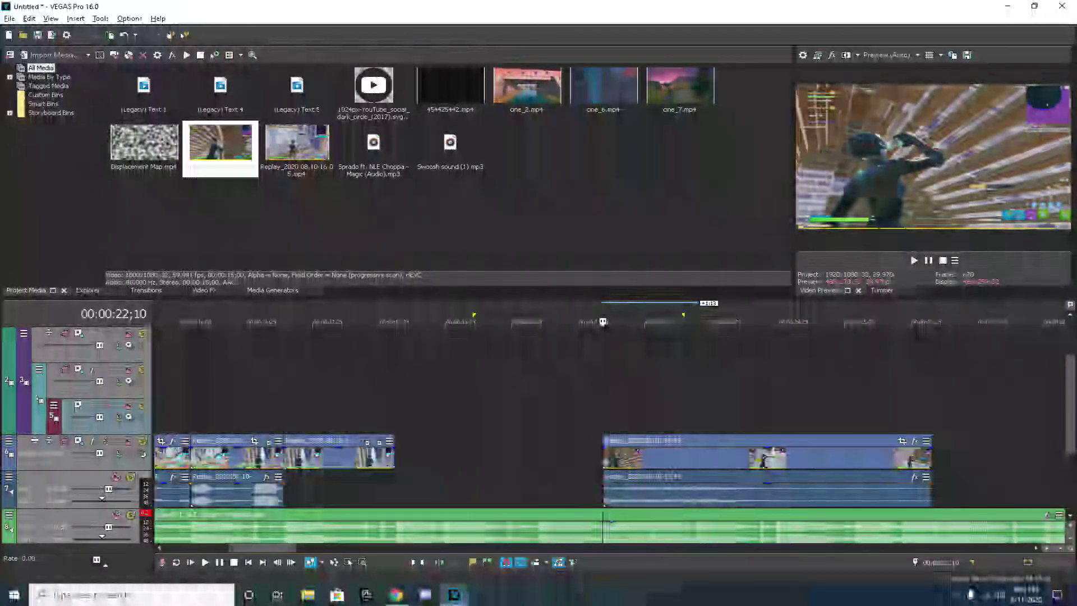
key(space)
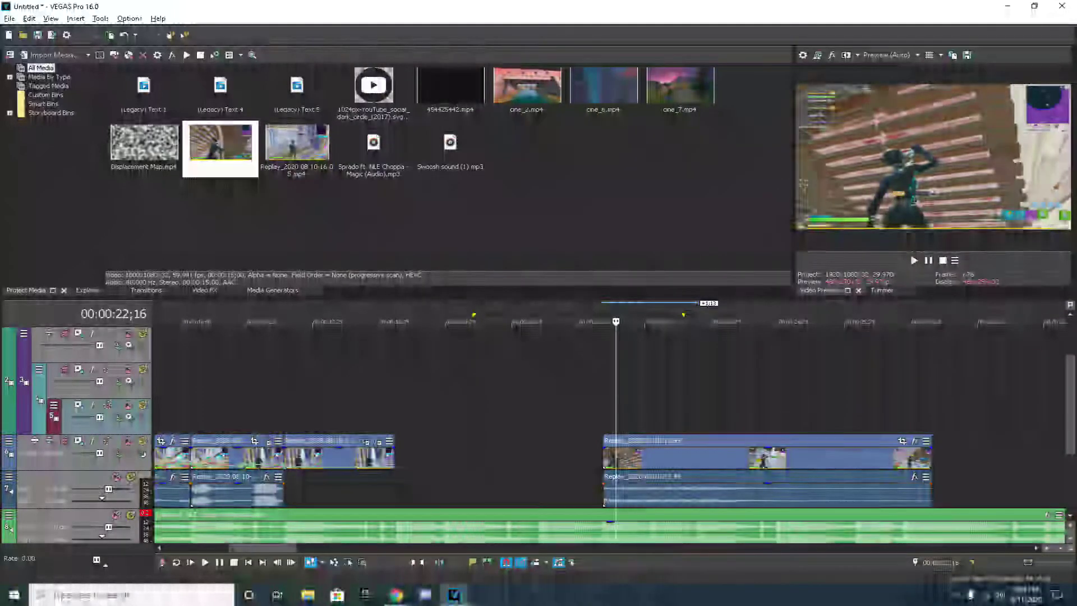
Split the new replay clip at 00:00:22;16 and select its short opening piece
scroll(701, 393, up, 2)
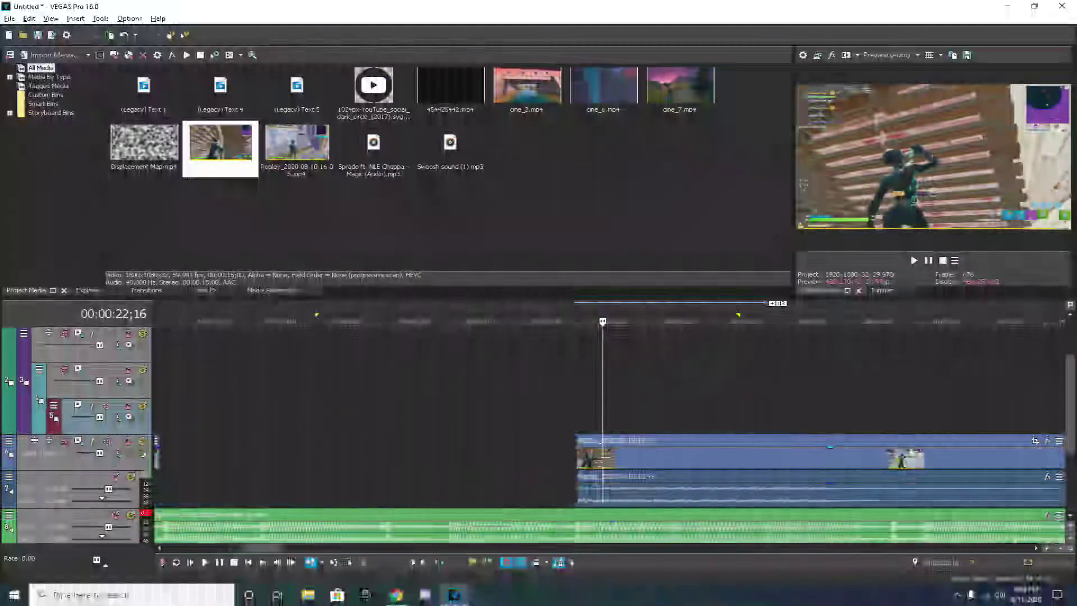
click(603, 459)
key(s)
click(593, 461)
key(Left)
key(Left)
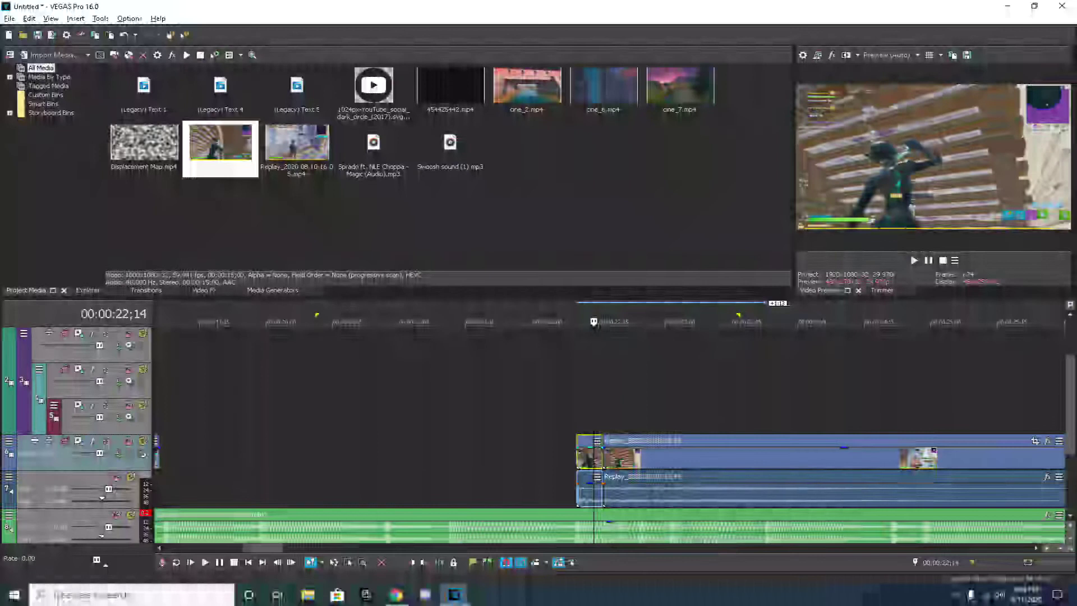
Move the short opening piece's video to the title track above and delete its leftover audio
drag(594, 429, 594, 427)
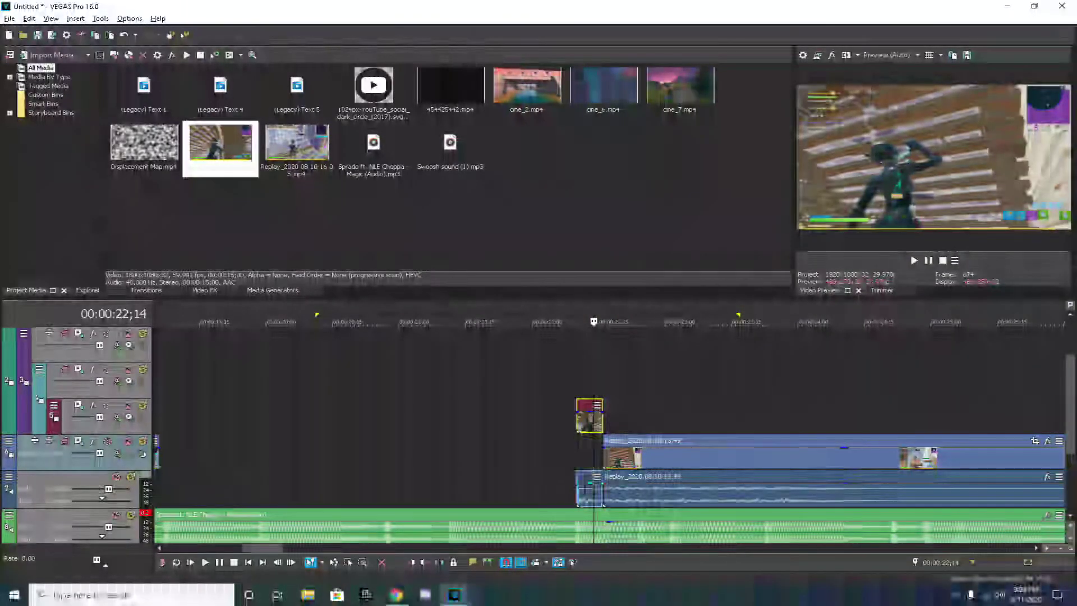
click(589, 494)
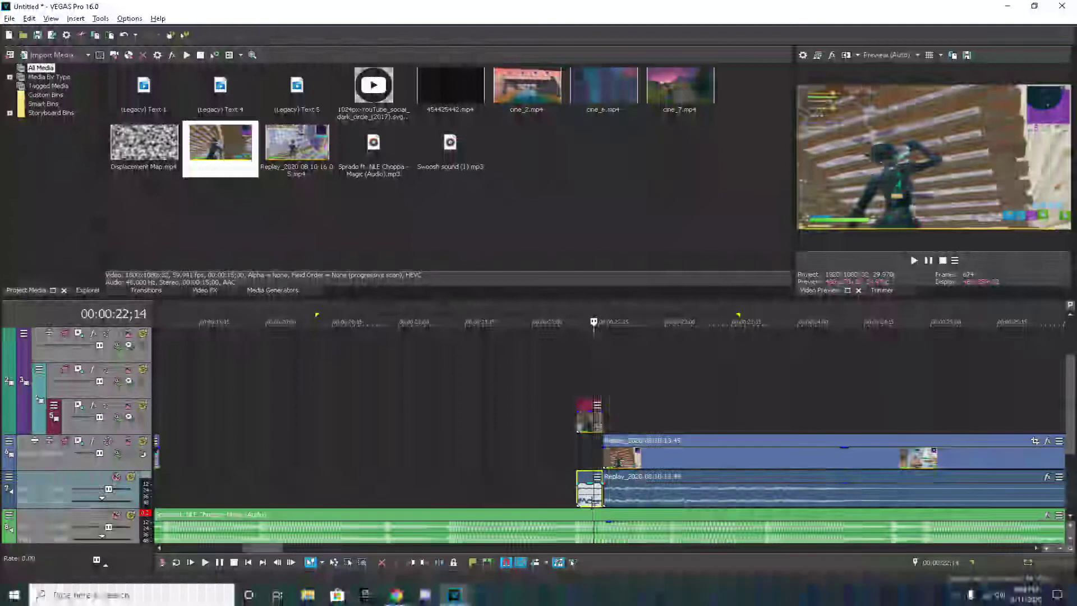
key(Delete)
Place the short video piece at 00:00:22;16 and freeze it with a velocity envelope set to 0%
mouse_move(604, 421)
mouse_down()
mouse_move(638, 424)
mouse_move(589, 424)
mouse_move(602, 424)
mouse_up()
right_click(611, 423)
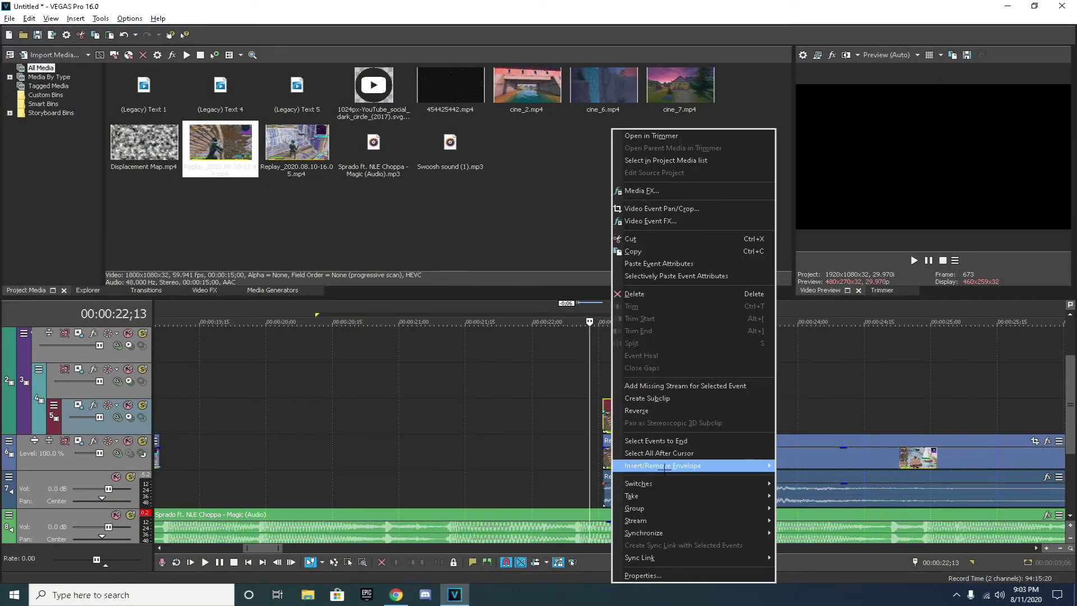
click(785, 464)
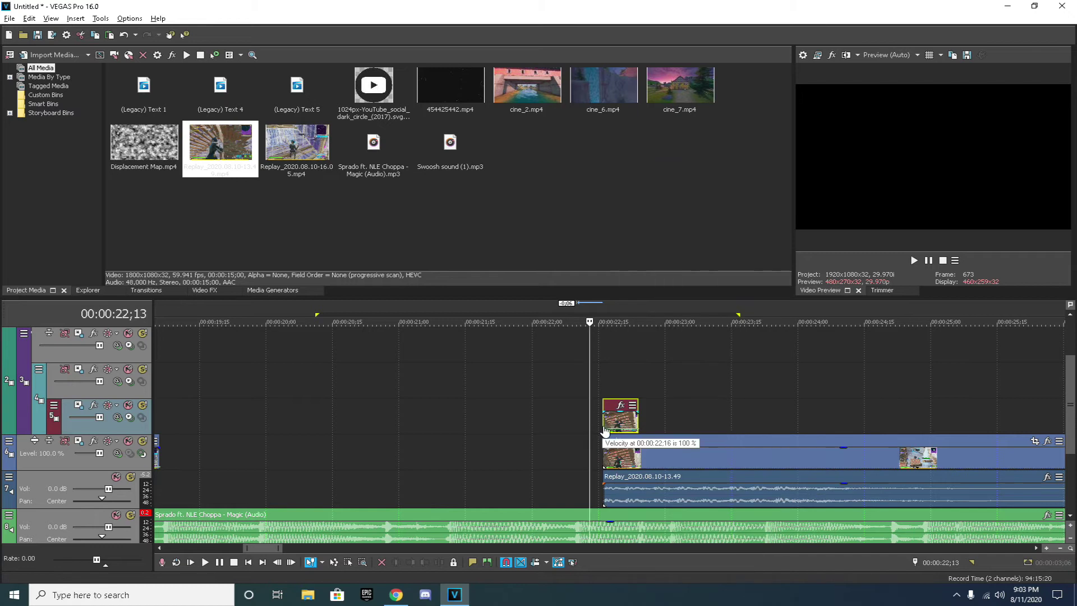
right_click(605, 429)
click(612, 417)
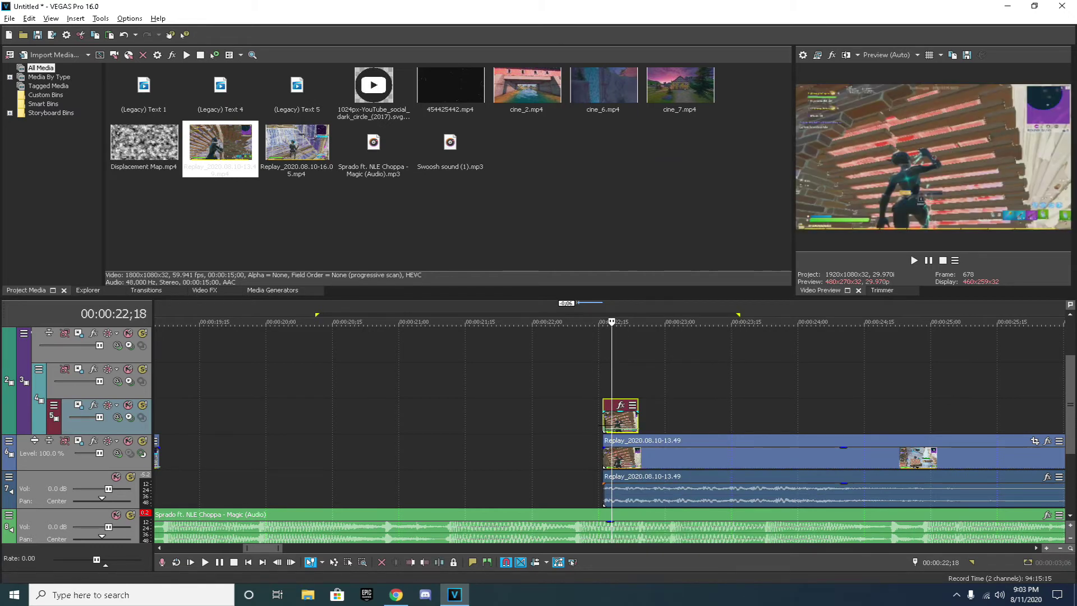
right_click(605, 428)
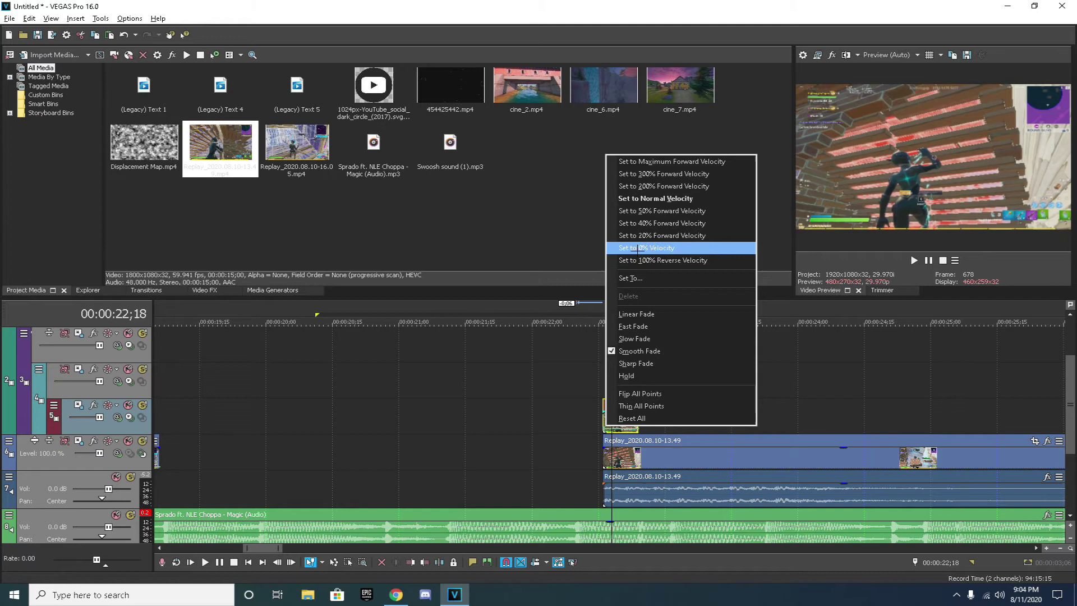
click(636, 248)
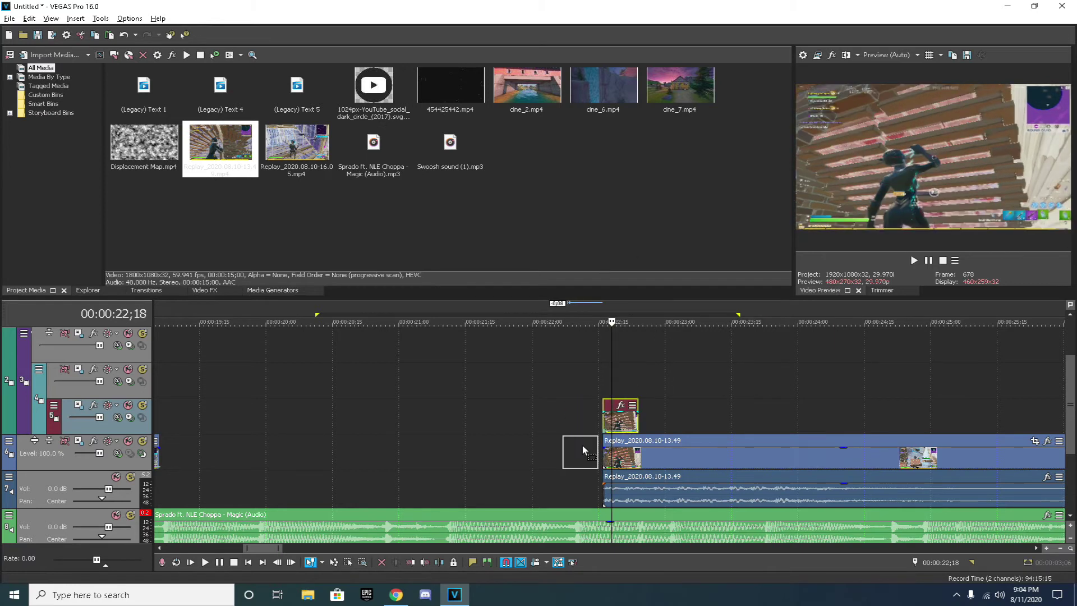
Move the frozen piece back to the gameplay video track, directly before the replay clip, and play it
drag(585, 449, 585, 449)
click(566, 414)
key(space)
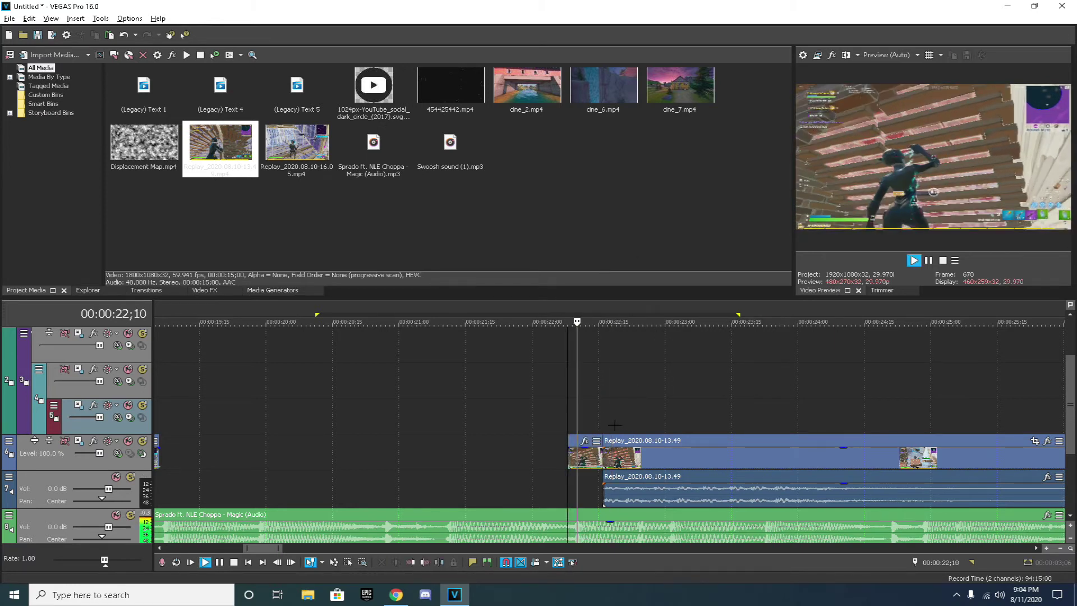
key(space)
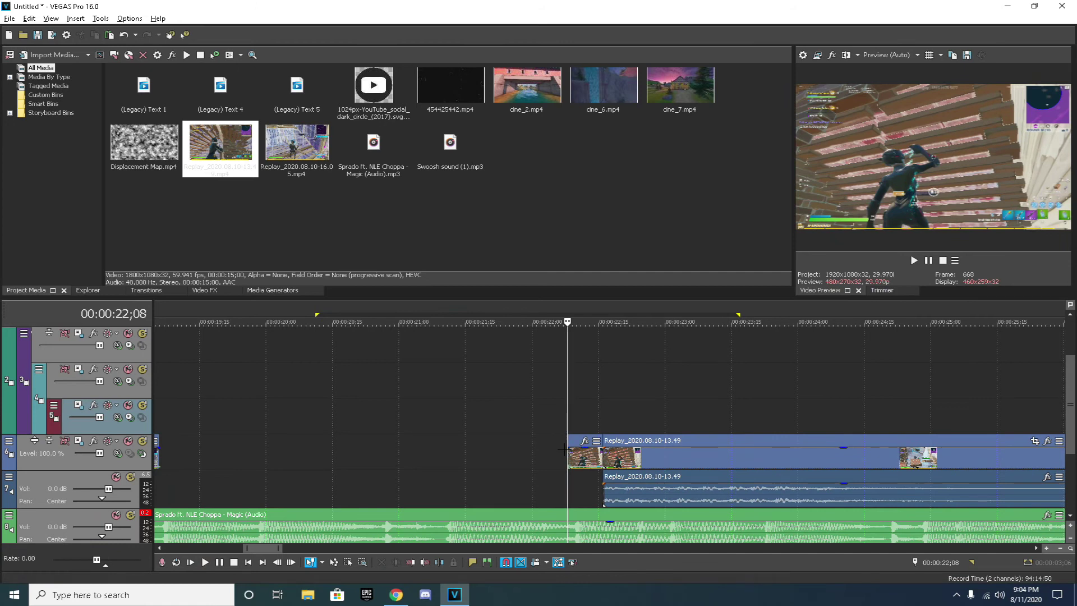
Try to extend the frozen piece's start earlier and line its end up against the replay clip
scroll(608, 419, down, 2)
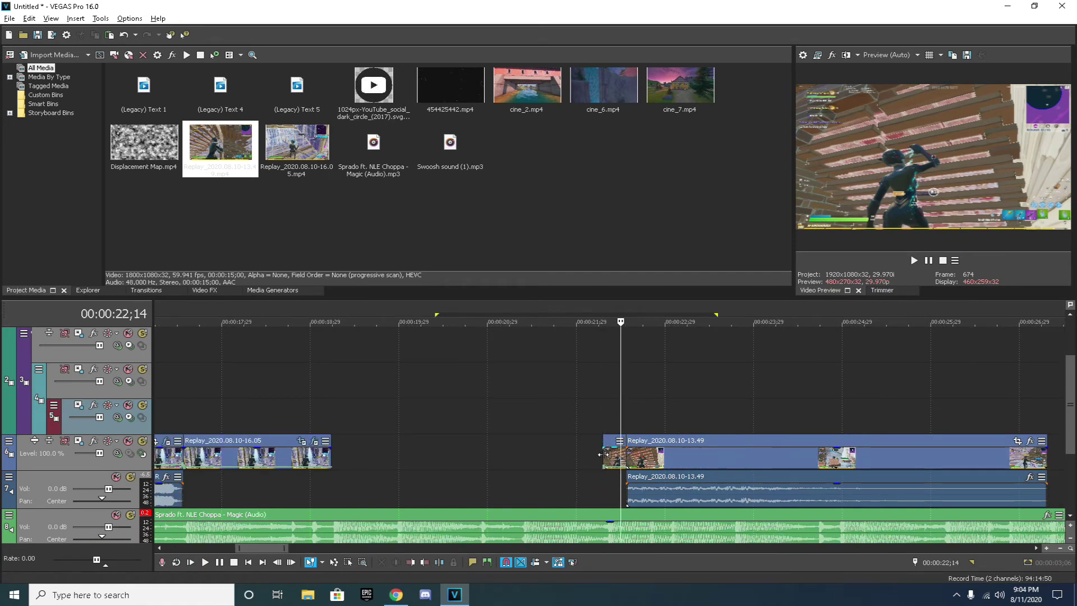
drag(602, 455, 473, 454)
key(space)
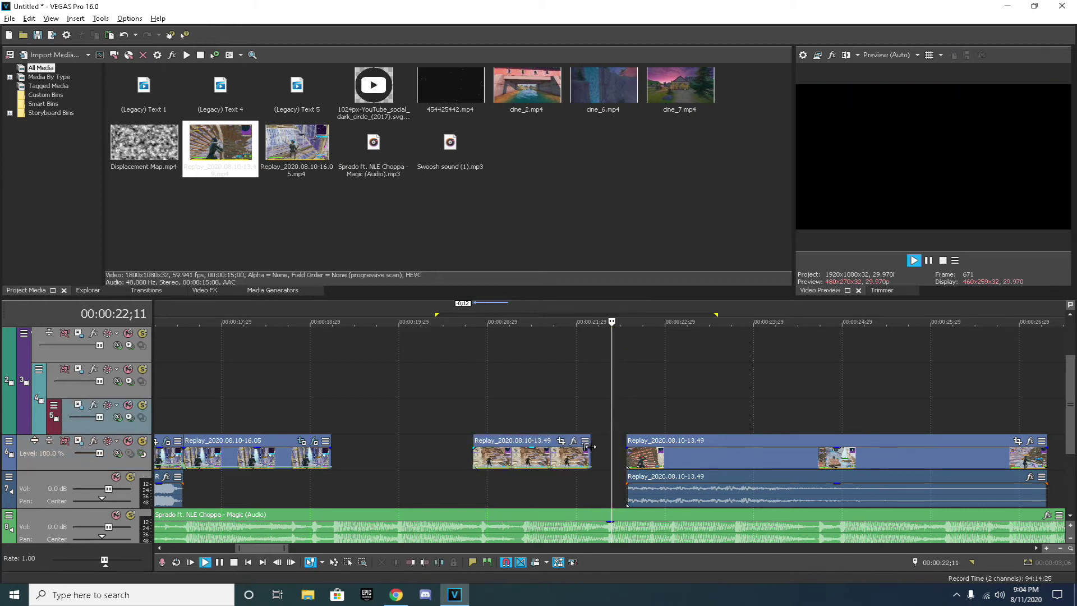
key(space)
drag(586, 454, 621, 455)
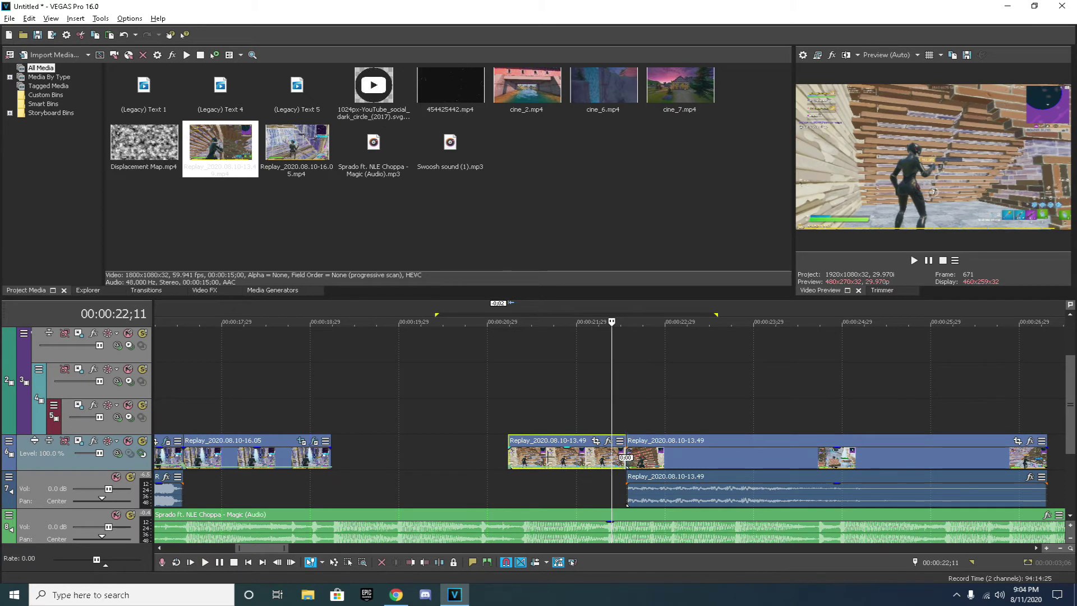
Try to extend the piece's start back to 00:00:19;28 and play it
click(402, 411)
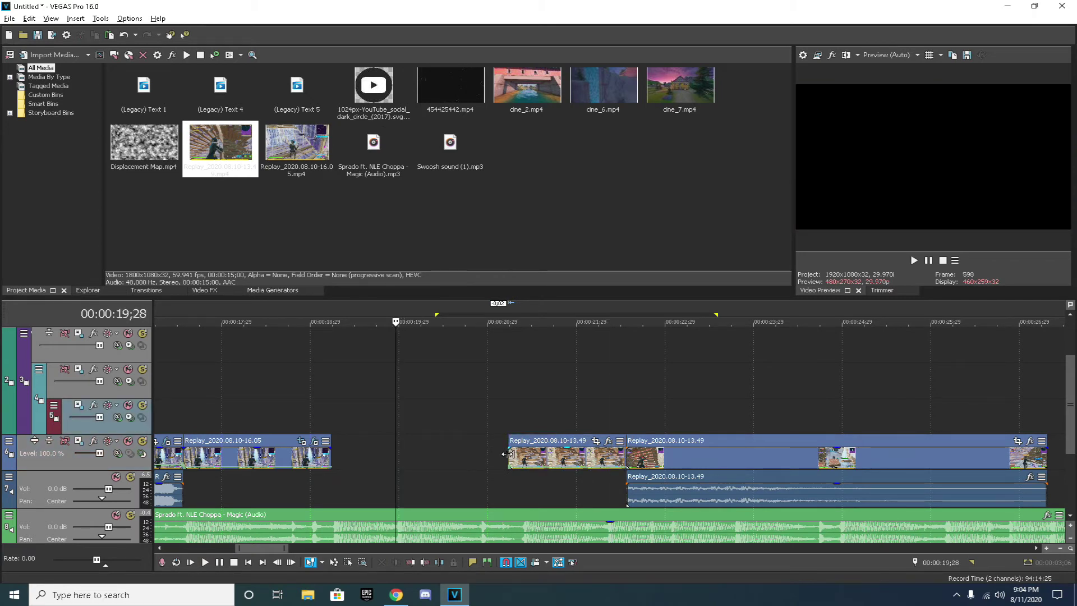
drag(506, 453, 396, 454)
key(space)
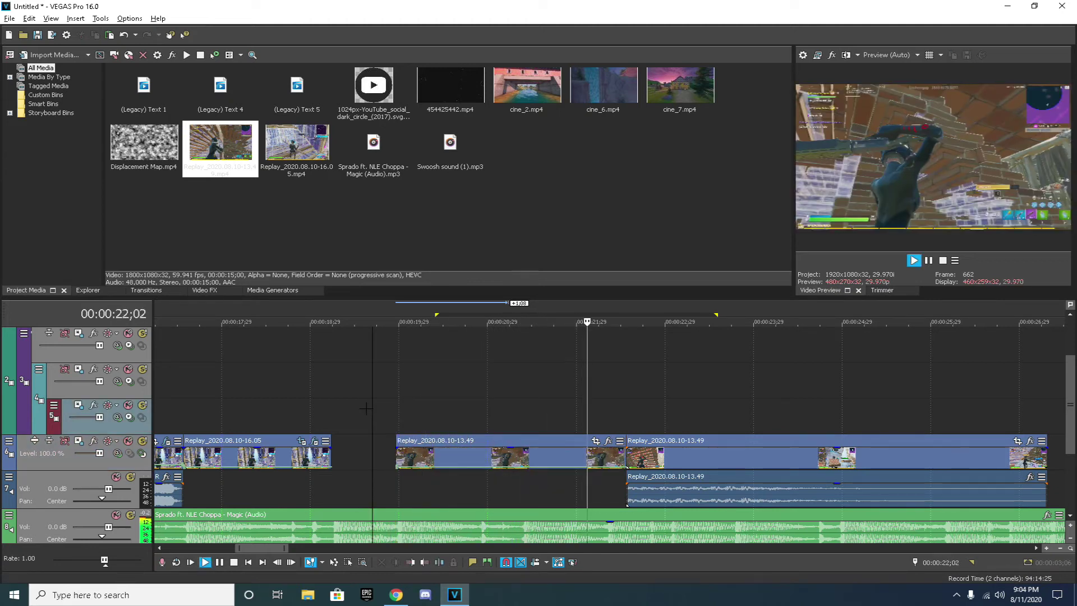
key(space)
Undo the start extensions and moves of the piece before the replay clip
key(ctrl+z)
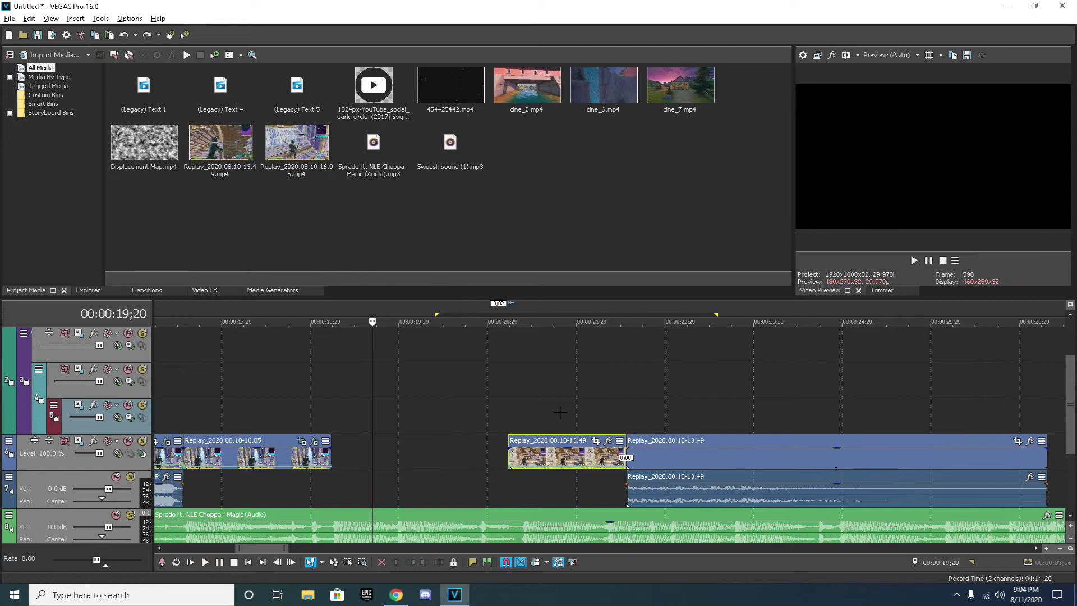
key(ctrl+z)
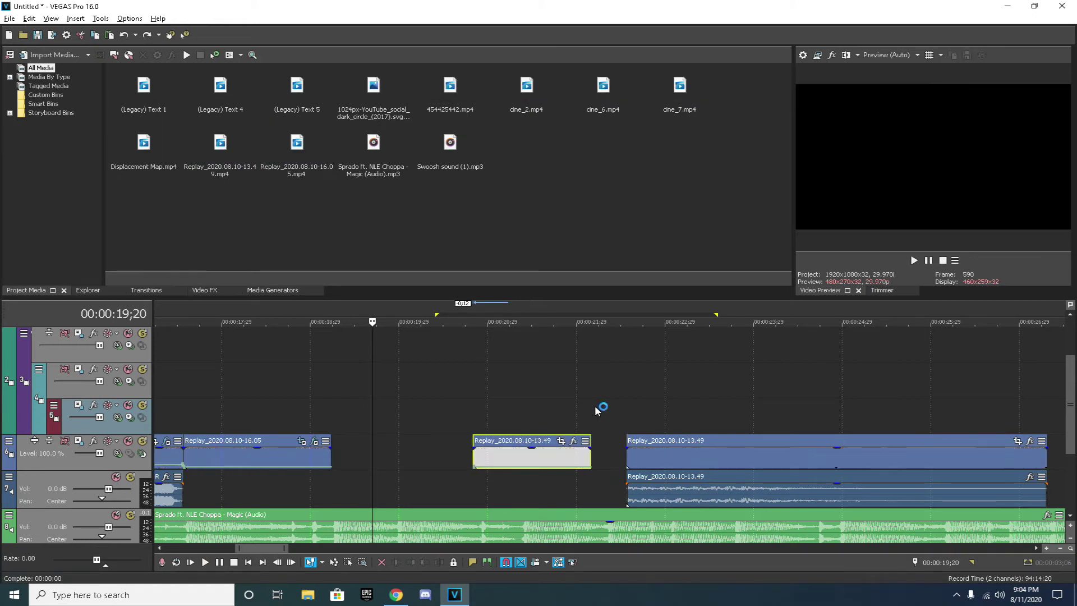
click(523, 402)
click(563, 404)
key(ctrl+z)
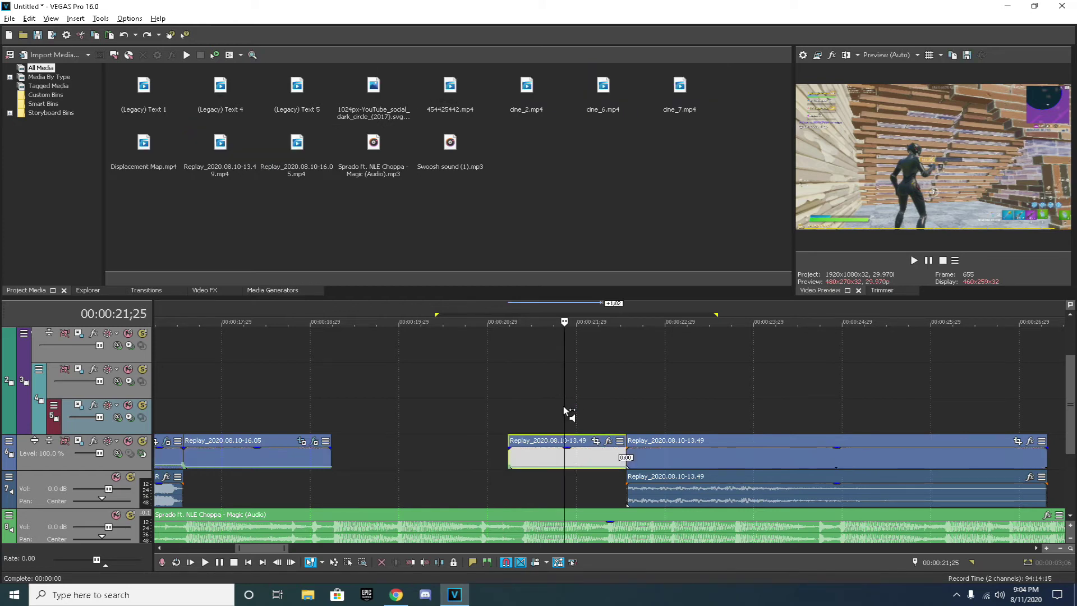
click(588, 409)
click(546, 410)
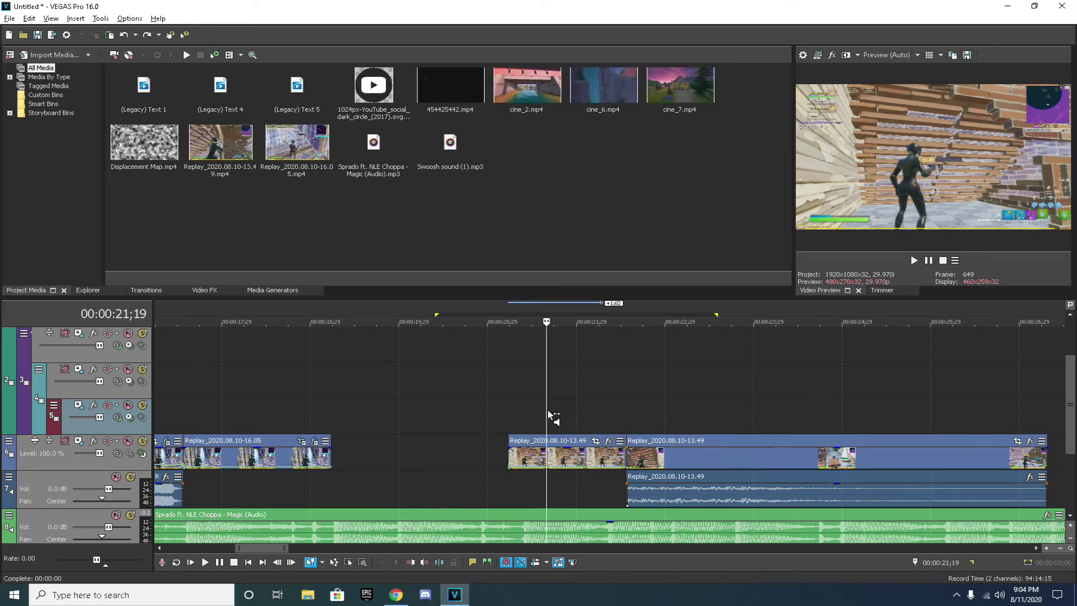
key(ctrl+z)
click(607, 415)
click(609, 416)
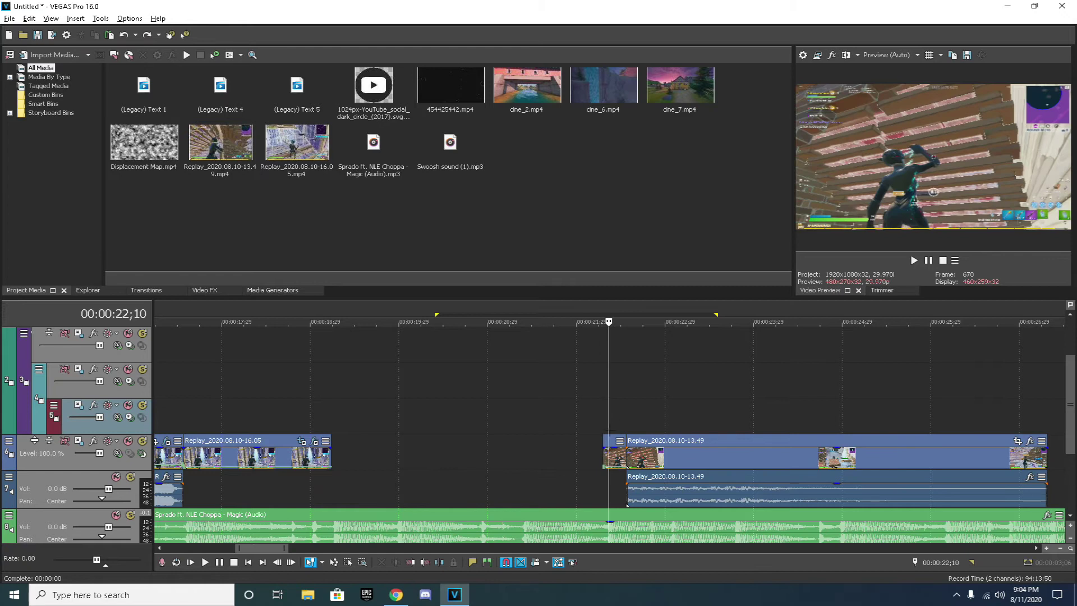
Try once more to extend the short frozen piece's start earlier and undo it
drag(599, 452, 525, 446)
key(ctrl+z)
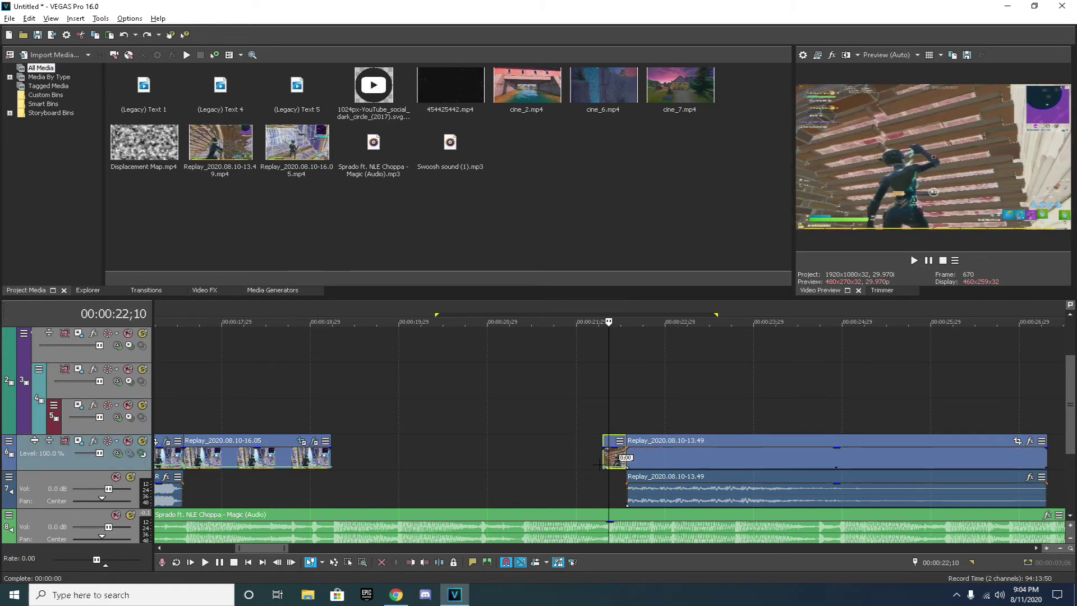
right_click(604, 466)
click(538, 377)
Move the frozen piece to start at 00:00:19;29 and extend its end to meet the replay clip
drag(613, 458, 342, 421)
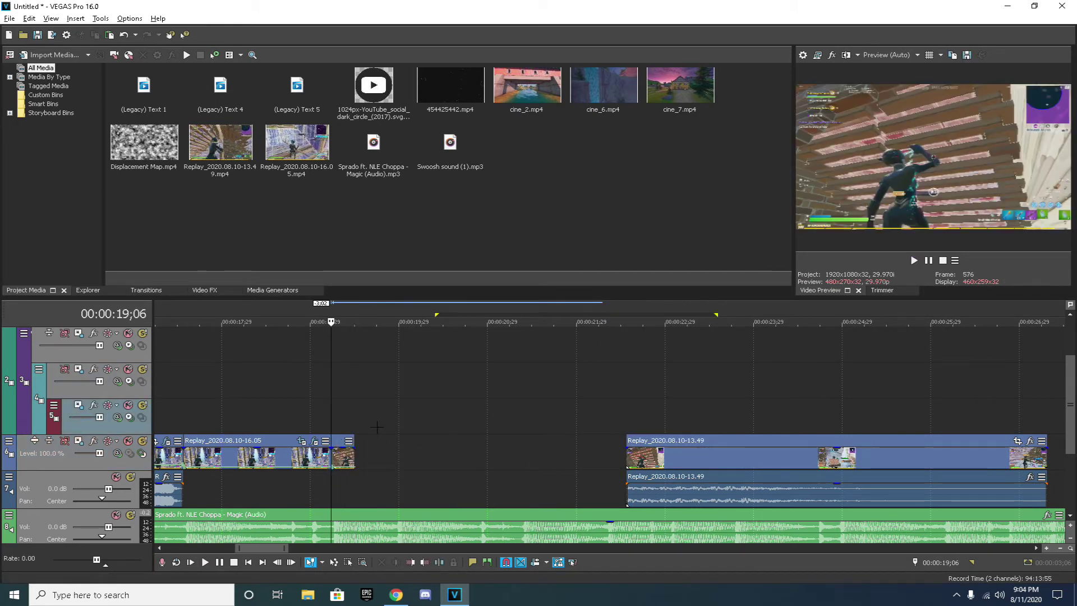
click(399, 406)
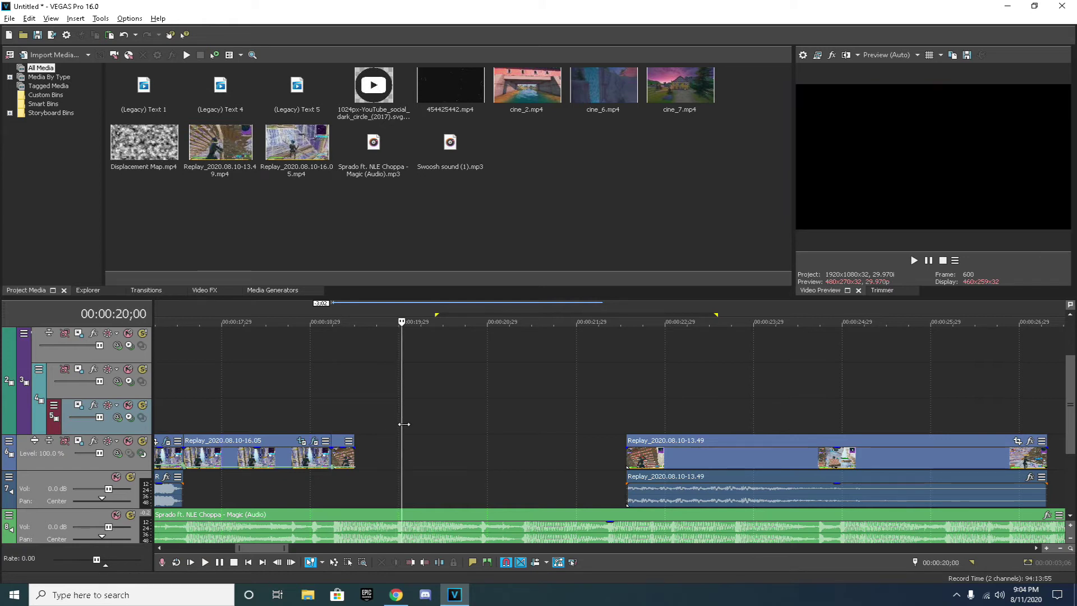
click(398, 424)
click(347, 452)
drag(366, 454, 625, 455)
Play the extended freeze-frame from the gap before it into the replay clip
key(space)
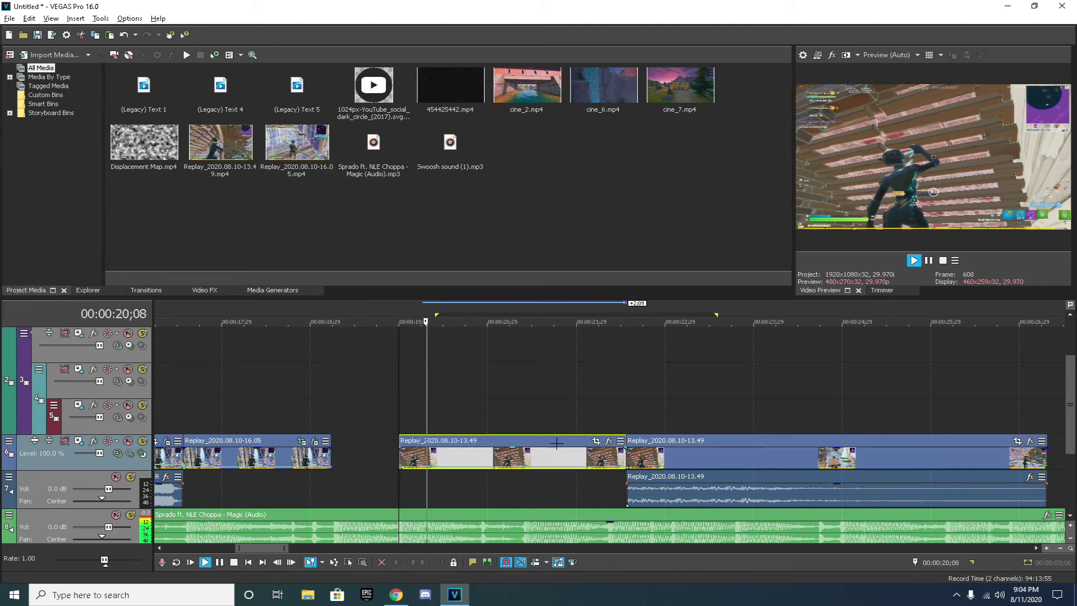
click(366, 402)
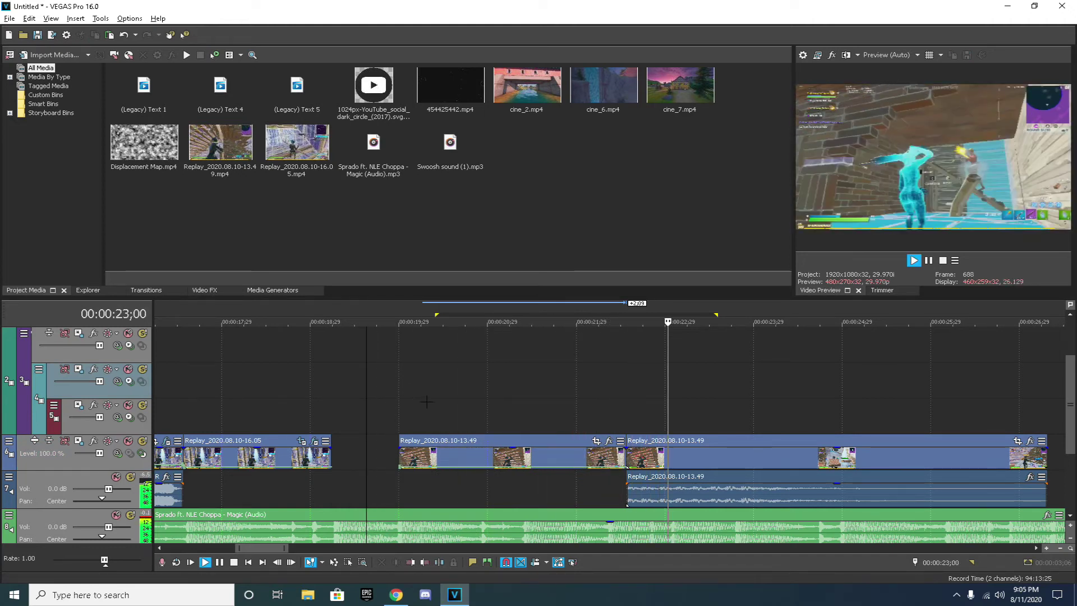
key(space)
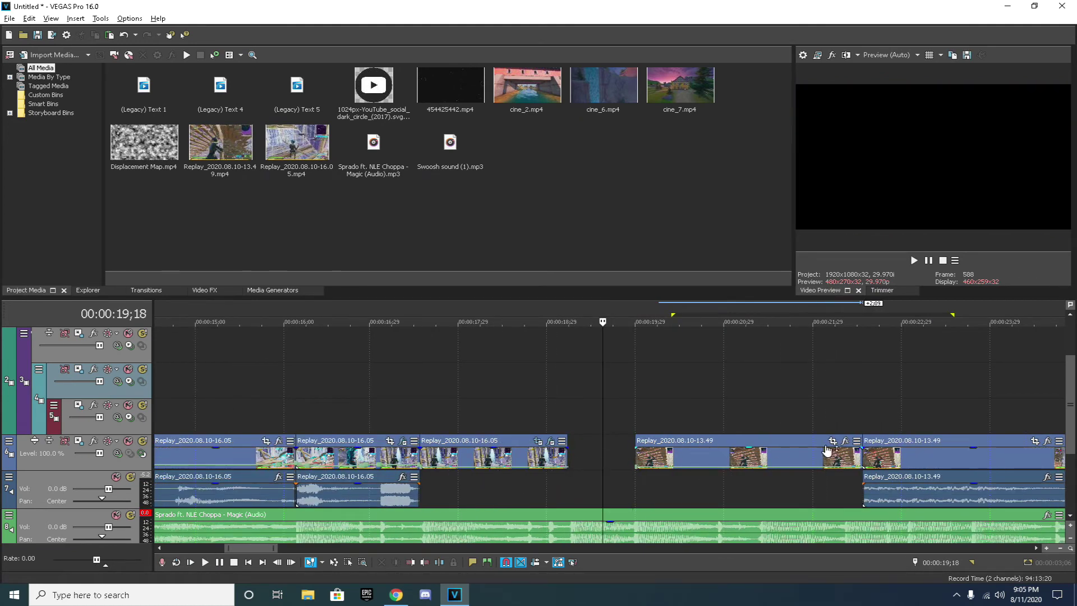
Mask the freeze-frame in Pan/Crop by tracing the character's outline, including the raised arm and legs
click(797, 451)
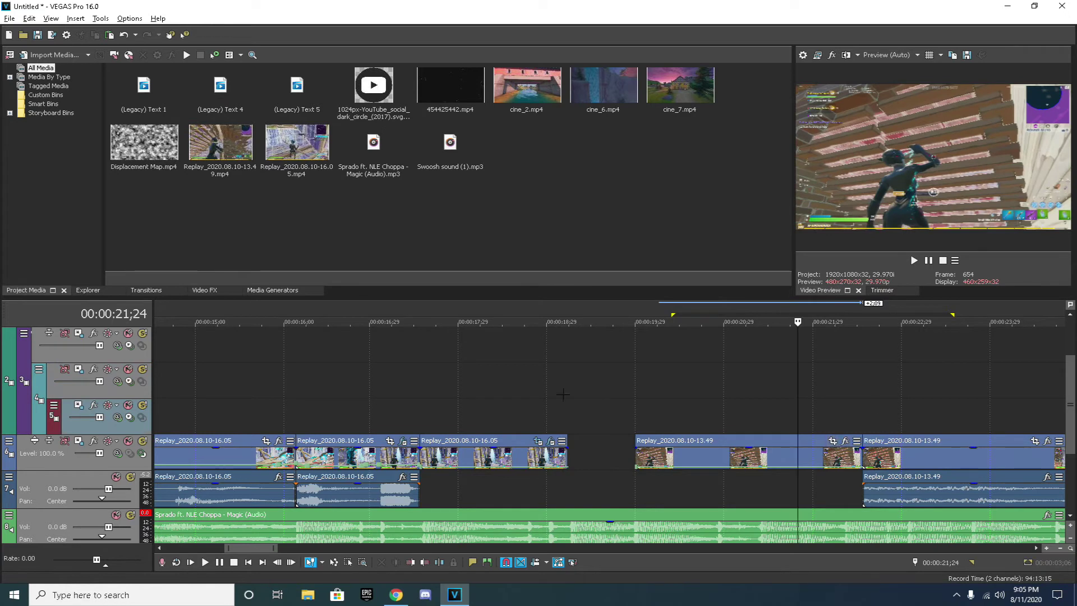
click(832, 441)
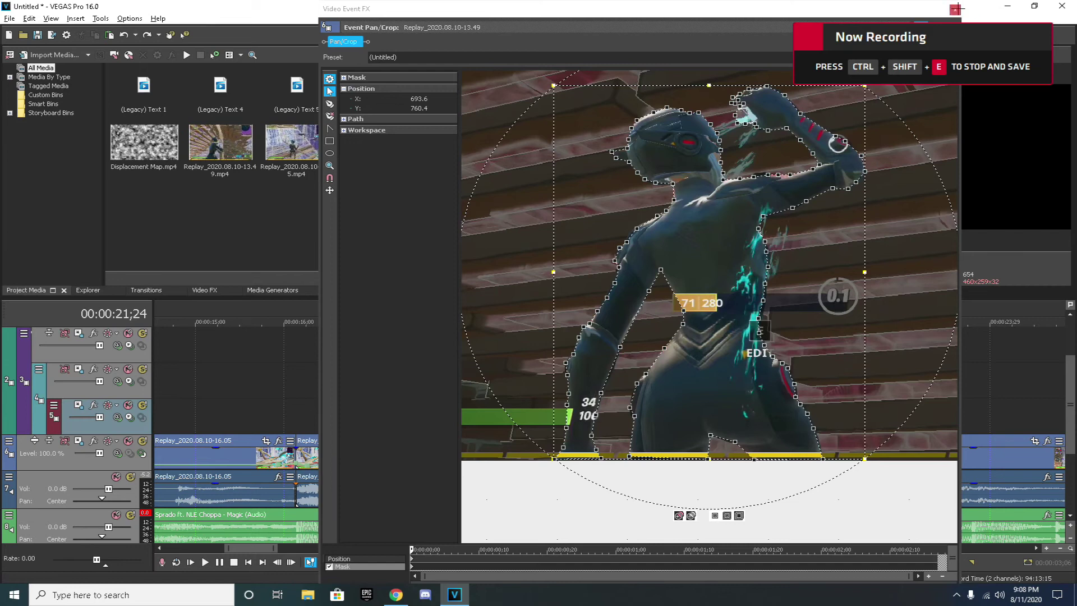
click(953, 9)
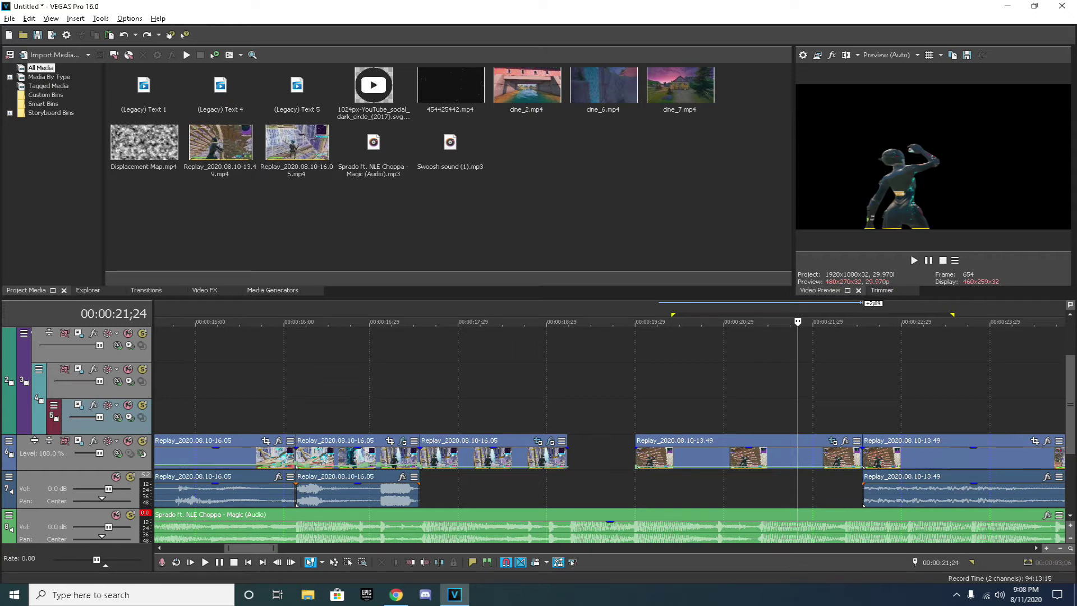
Play the timeline from the earlier masked piece through the masked freeze-frame into the replay clip
click(550, 385)
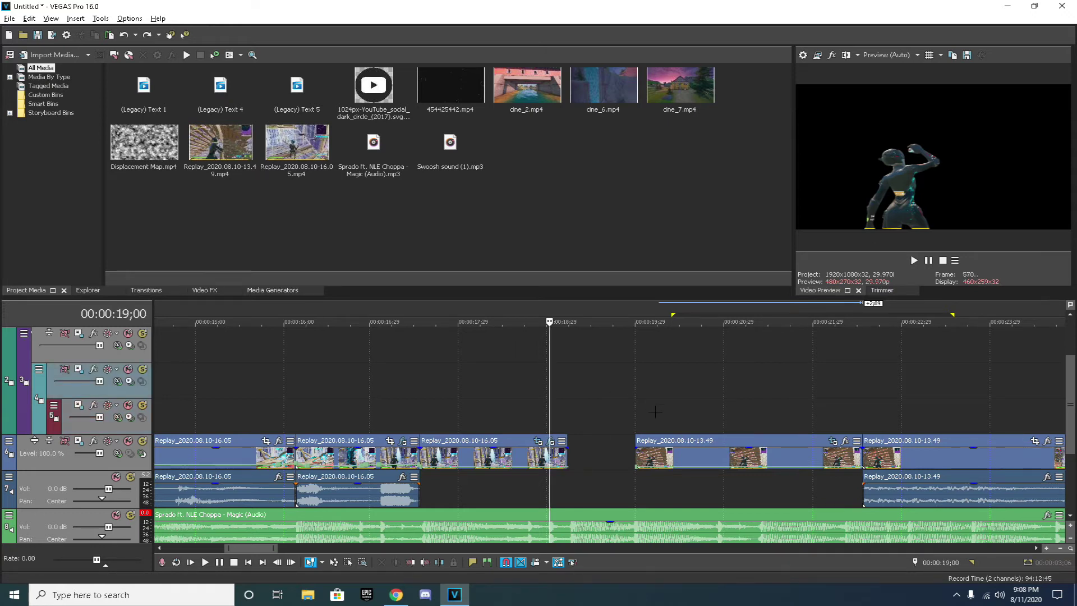
key(space)
scroll(655, 411, down, 10)
key(space)
click(347, 414)
key(space)
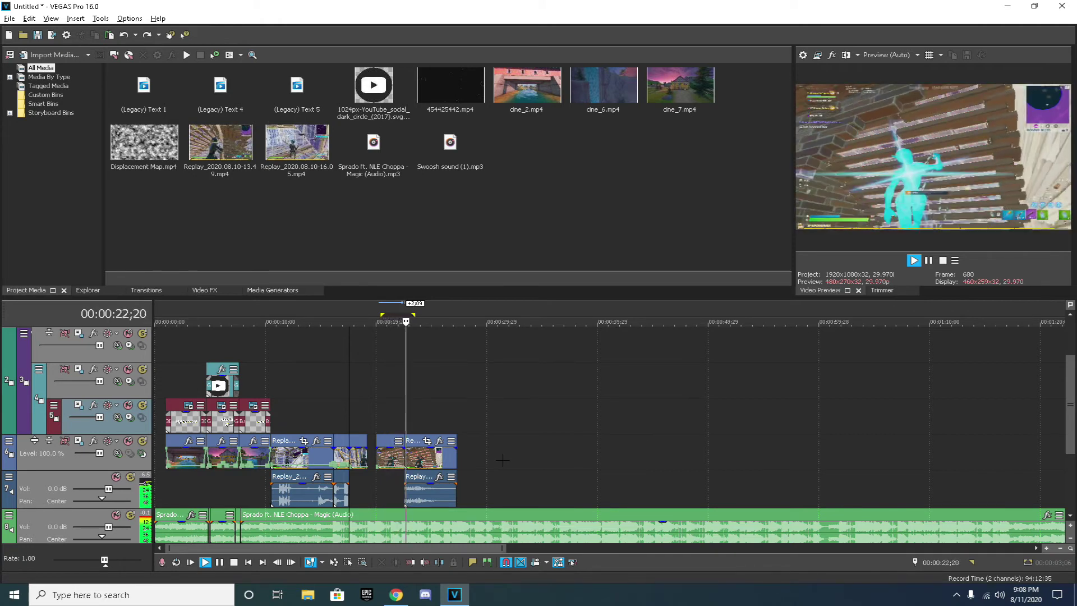
key(space)
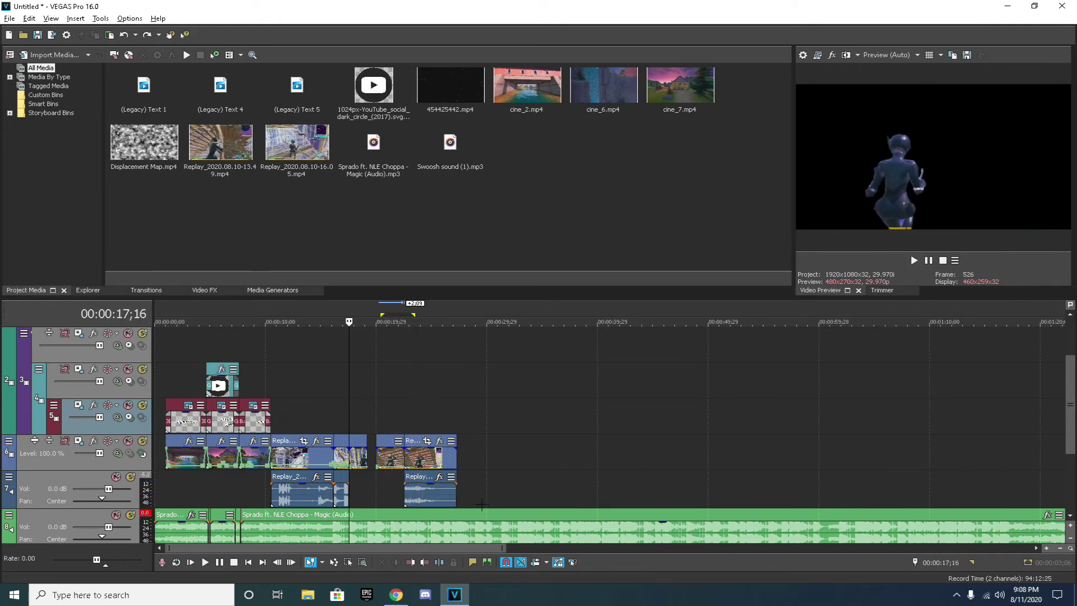
Add 454425442.mp4 to the text clips' track, starting at 00:00:17;16 above the masked freeze-frames
scroll(407, 436, up, 2)
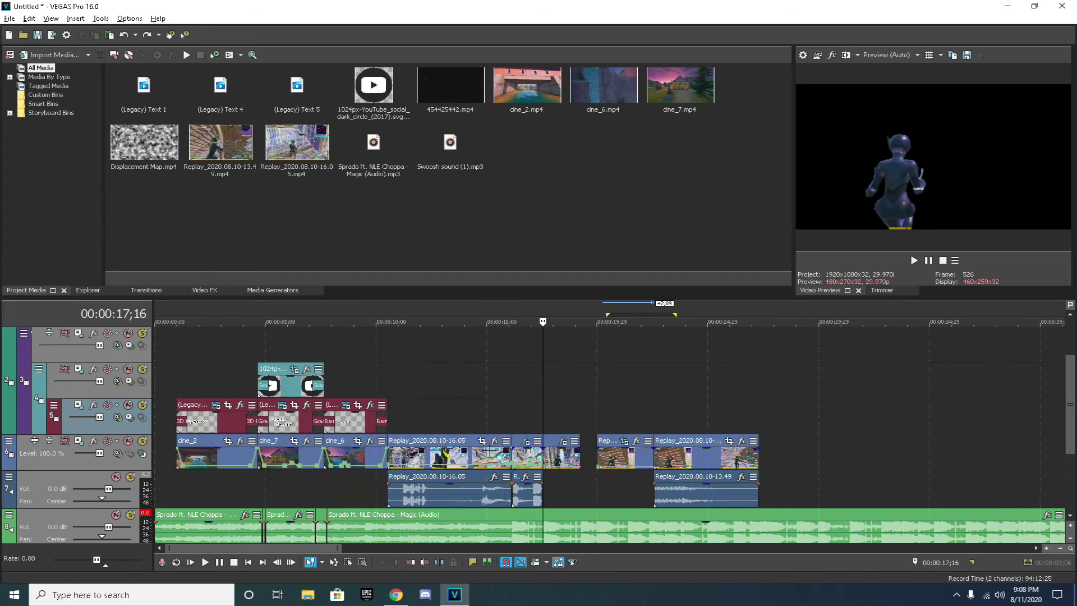
scroll(408, 436, down, 1)
click(469, 89)
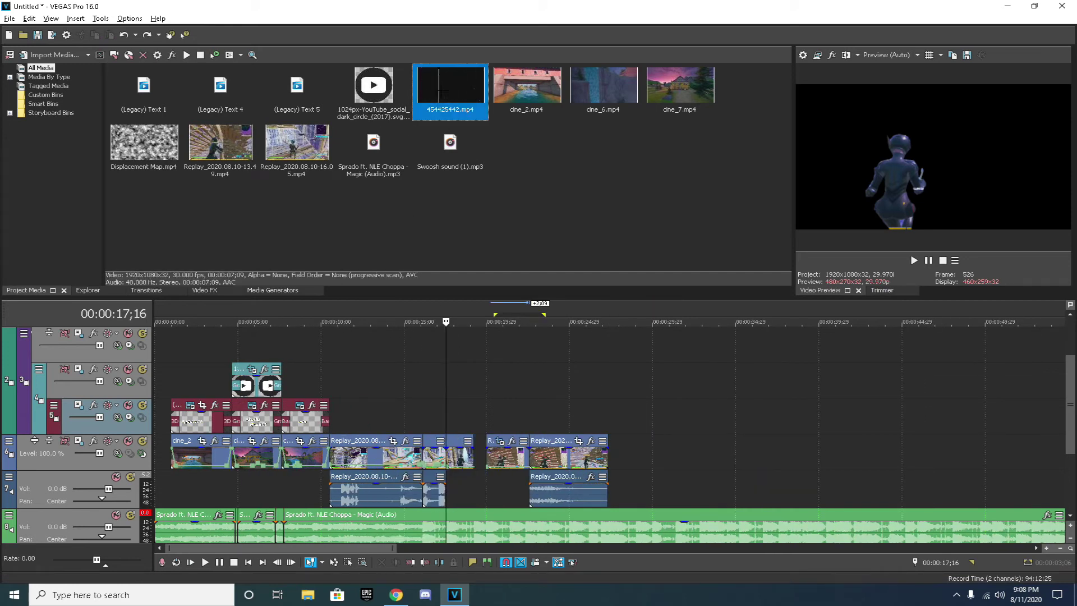
drag(452, 109, 457, 416)
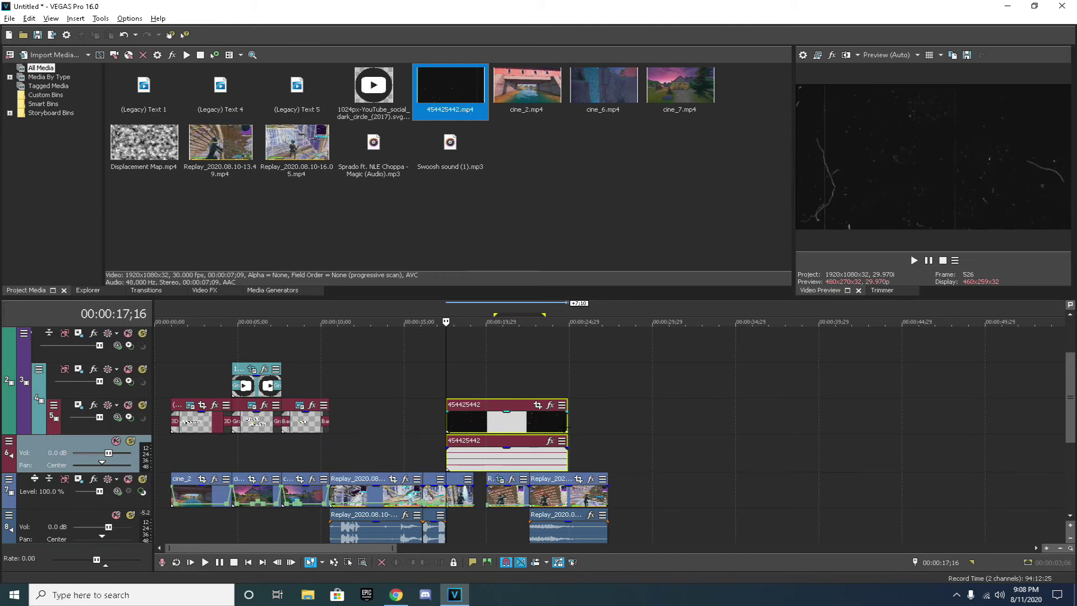
Delete the audio part of the 454425442 clip and remove the audio track it occupied
click(529, 462)
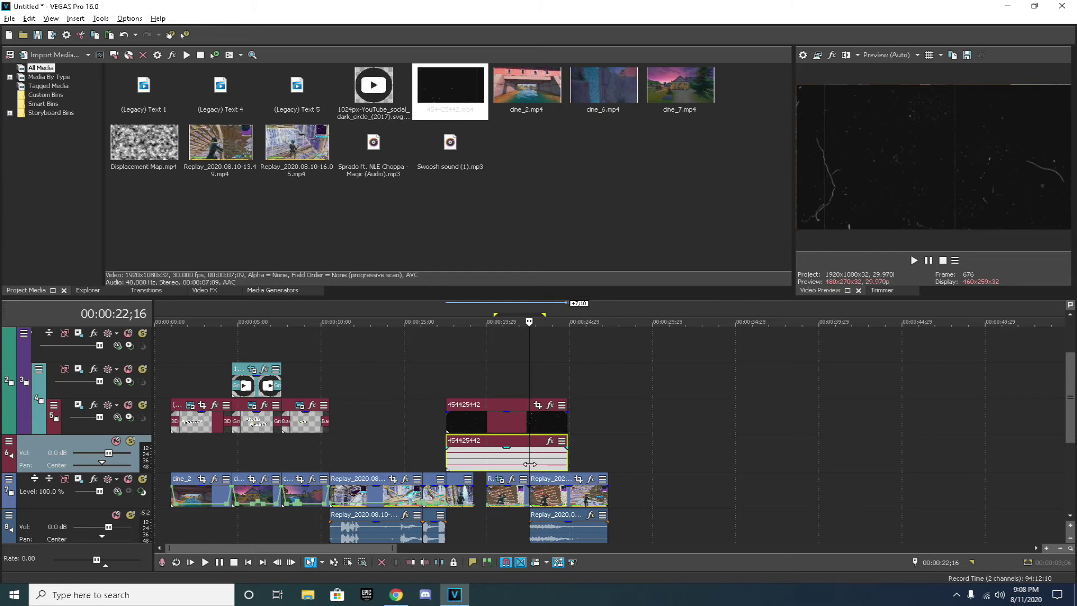
key(Delete)
right_click(45, 447)
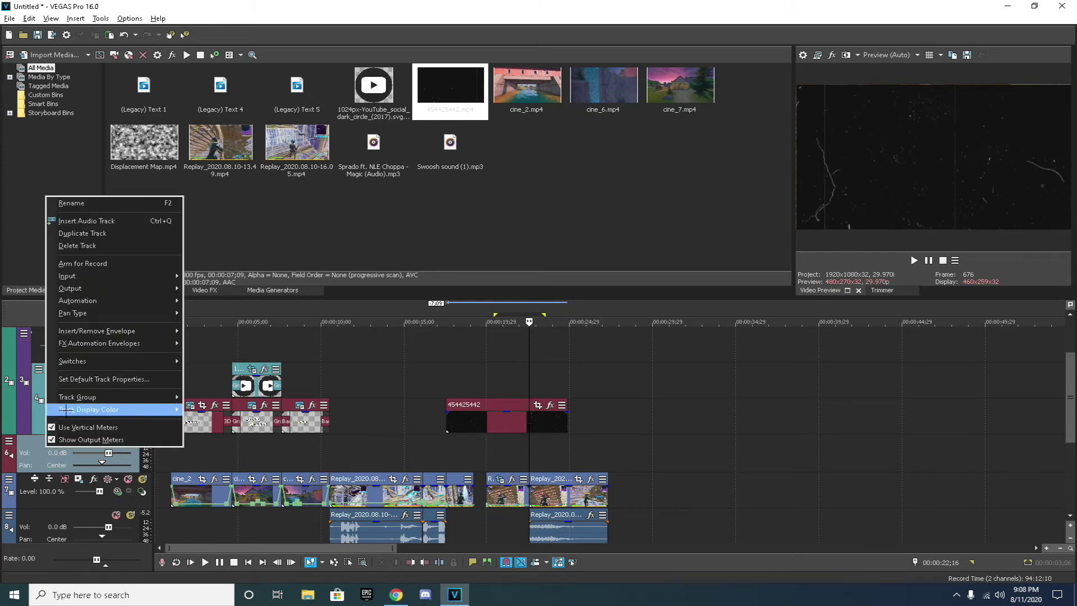
click(67, 243)
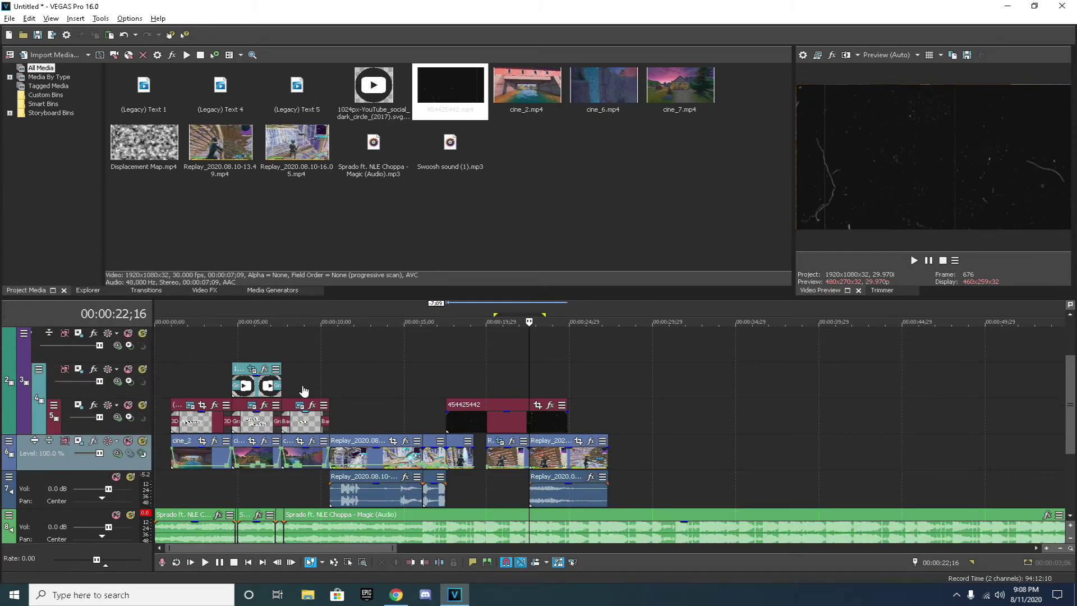
Shorten the 454425442 clip to about three seconds and try to move it down beneath the freeze-frames
click(460, 411)
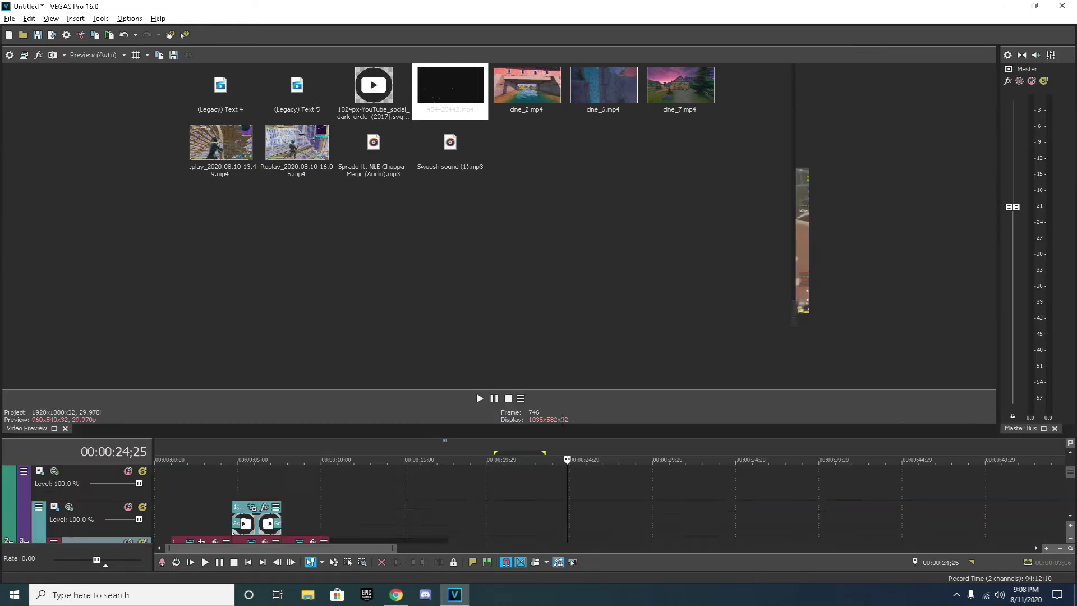
scroll(489, 398, up, 3)
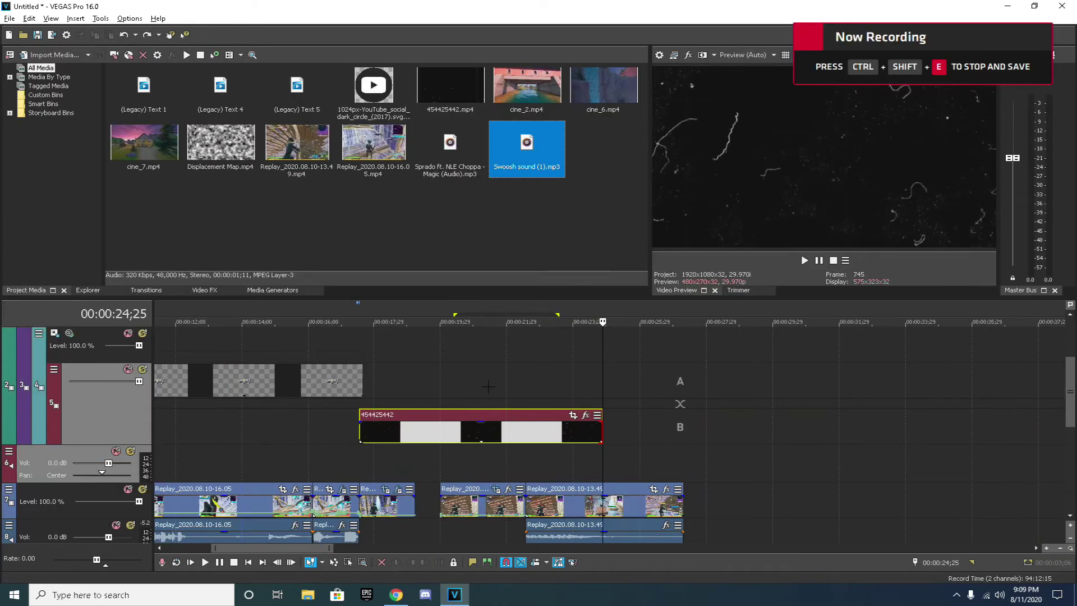
mouse_move(523, 433)
mouse_down()
mouse_move(516, 476)
mouse_move(521, 447)
mouse_up()
drag(602, 433, 504, 431)
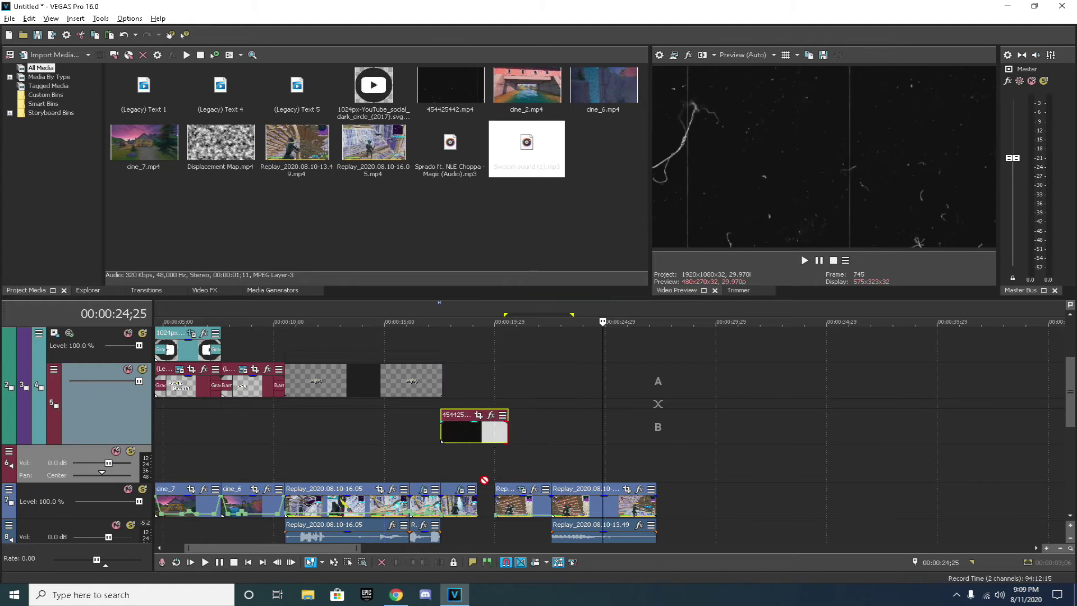
scroll(494, 537, down, 3)
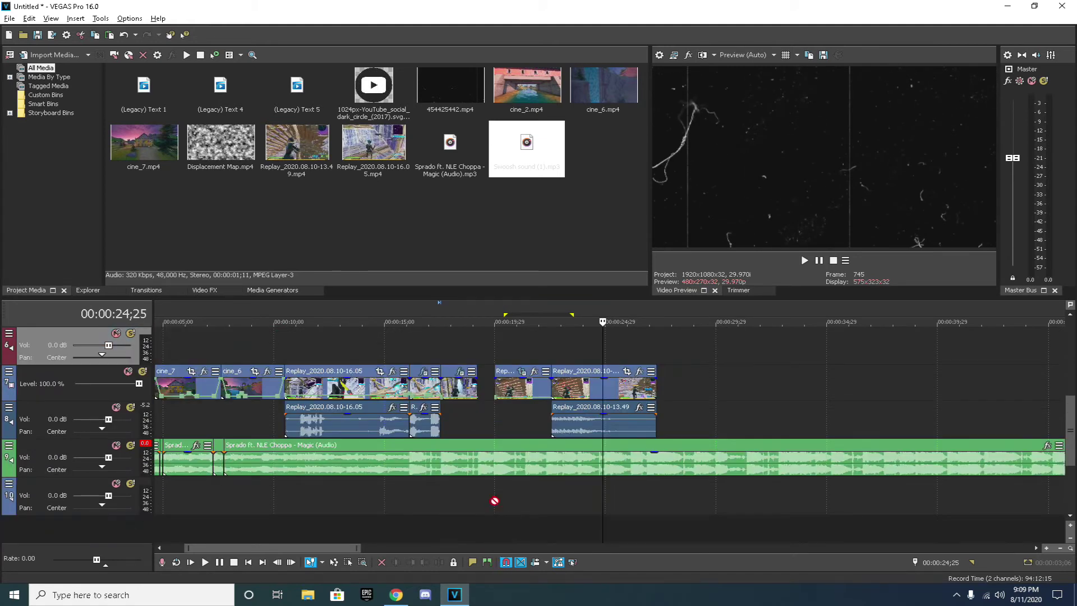
drag(491, 353, 485, 503)
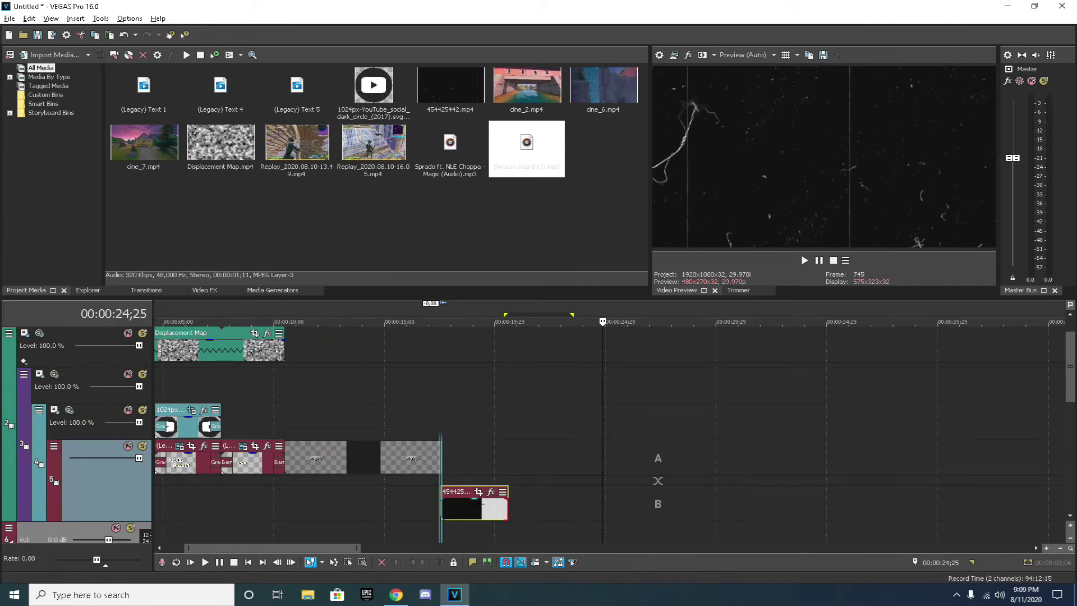
drag(1069, 367, 1069, 402)
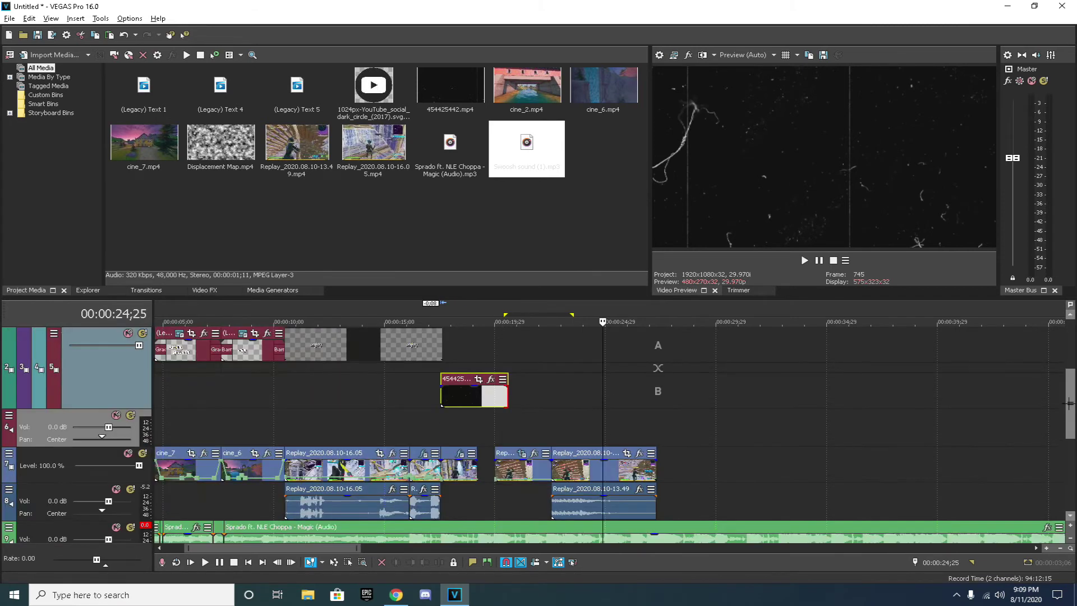
Insert a new video track directly above the replay video track
right_click(76, 488)
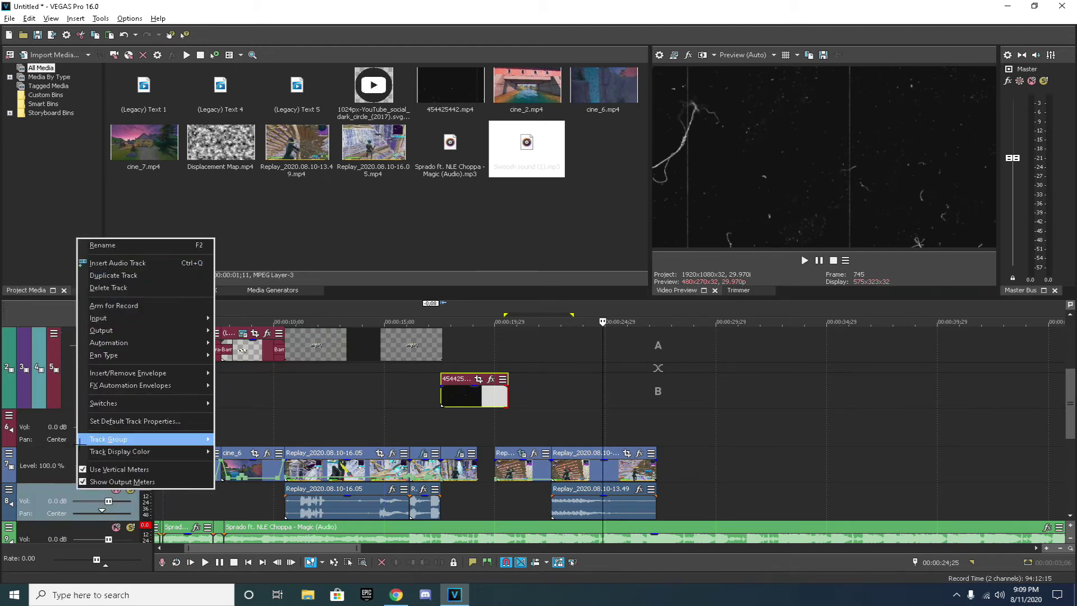
right_click(27, 475)
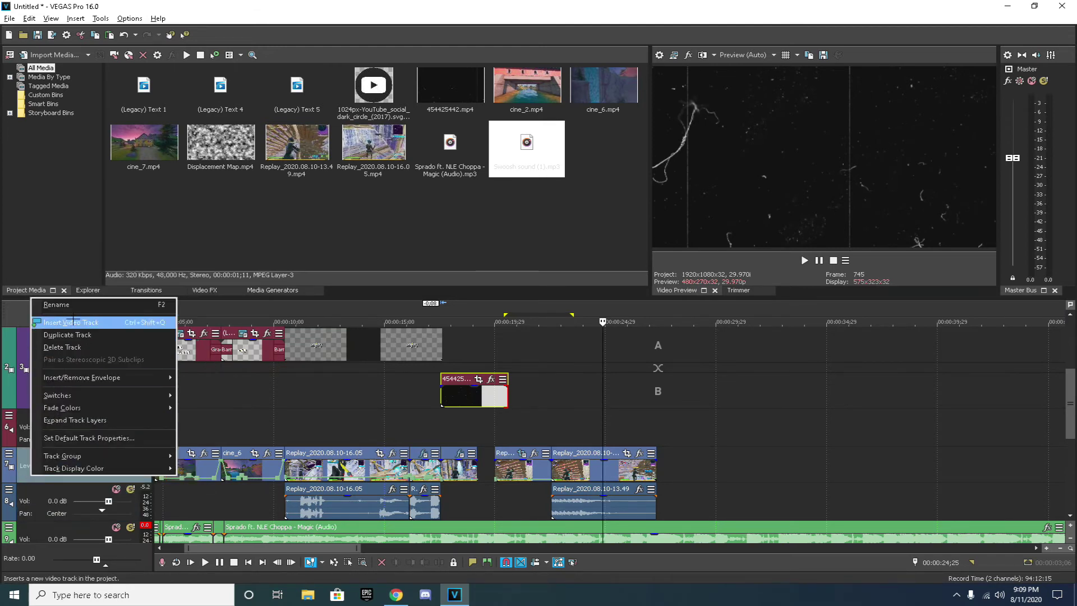
click(71, 322)
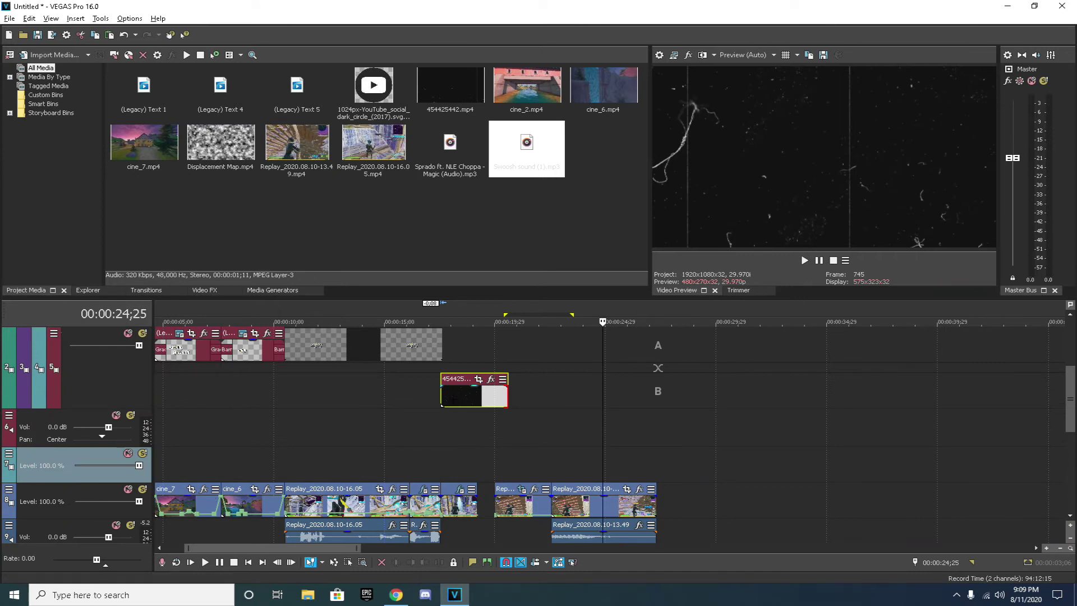
Move both masked freeze-frames to the new track and fill the replay track beneath them with the 454425442 clip, ending at 00:00:22;16
drag(464, 507, 465, 468)
drag(504, 500, 502, 472)
drag(467, 396, 547, 504)
Play the timeline from 00:00:17;02 through the freeze-frames over the 454425442 background
click(430, 414)
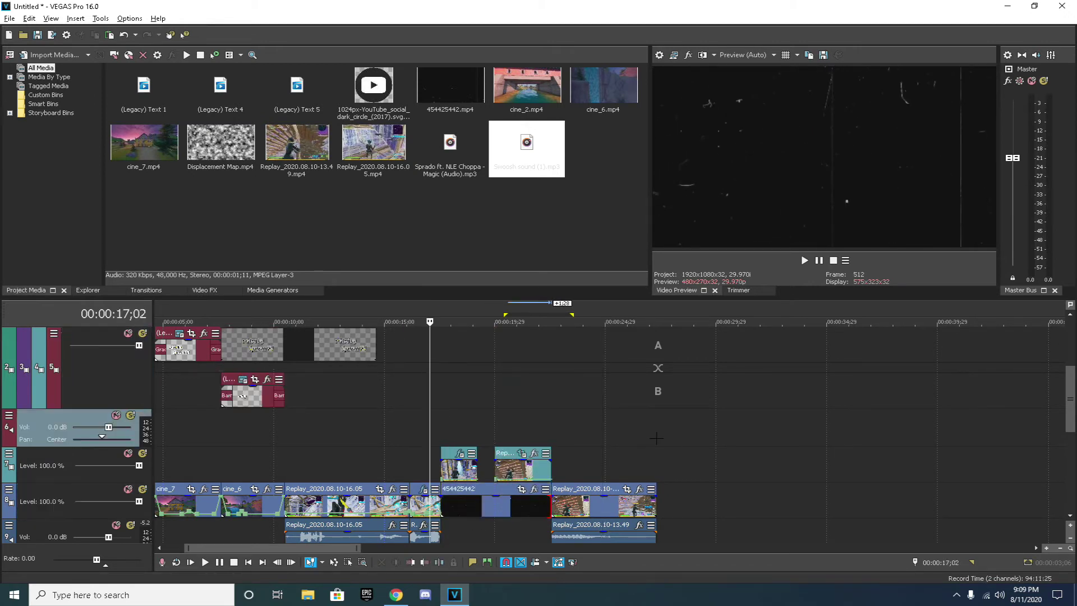
key(space)
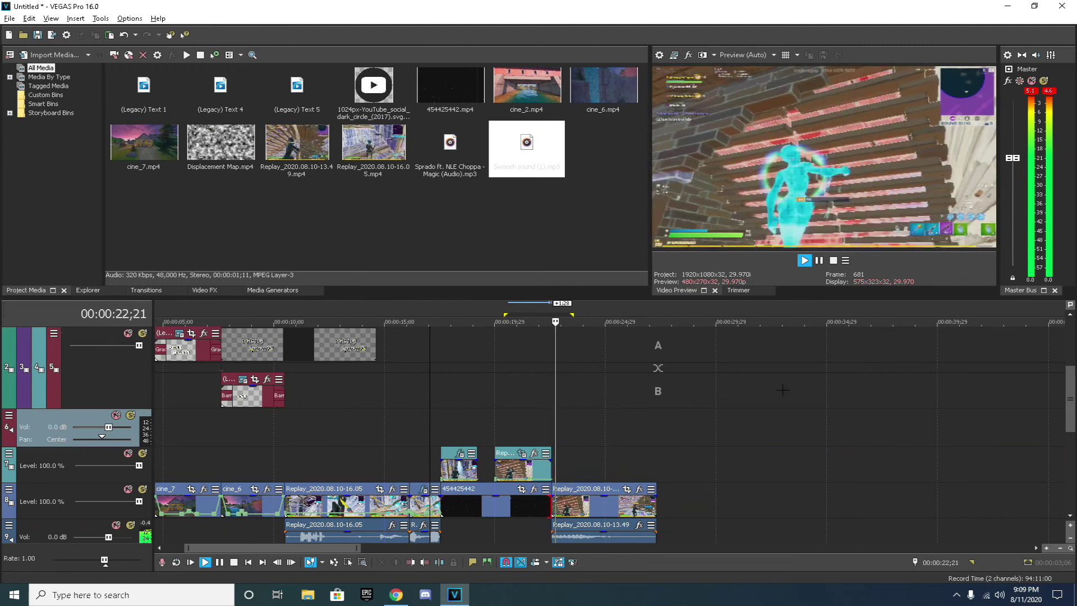
key(space)
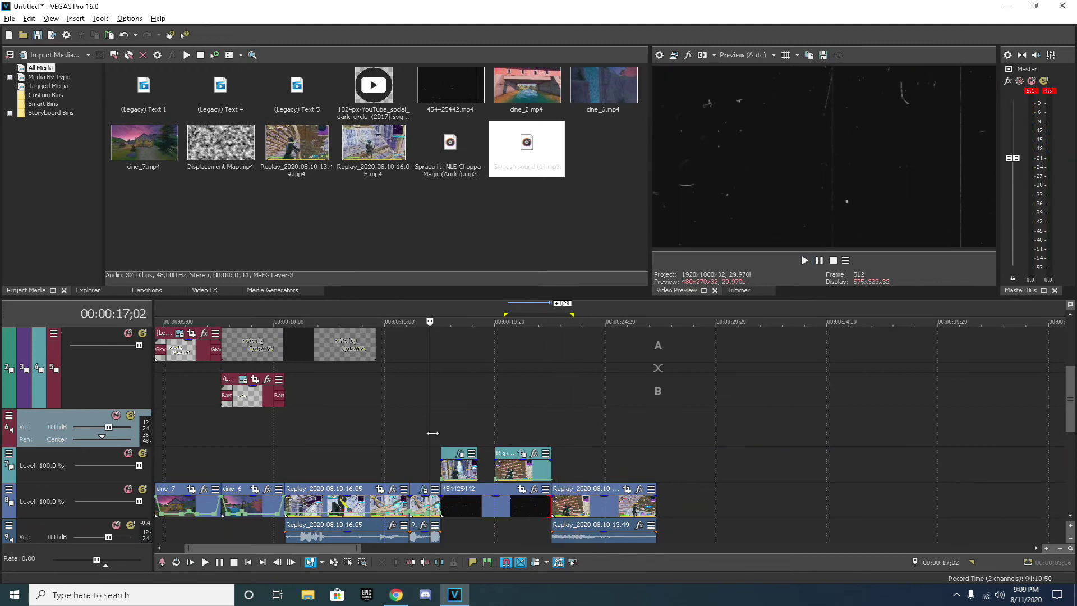
Split the music clip at 00:00:17;16 and 00:00:22;16, where the 454425442 background starts and ends
click(439, 424)
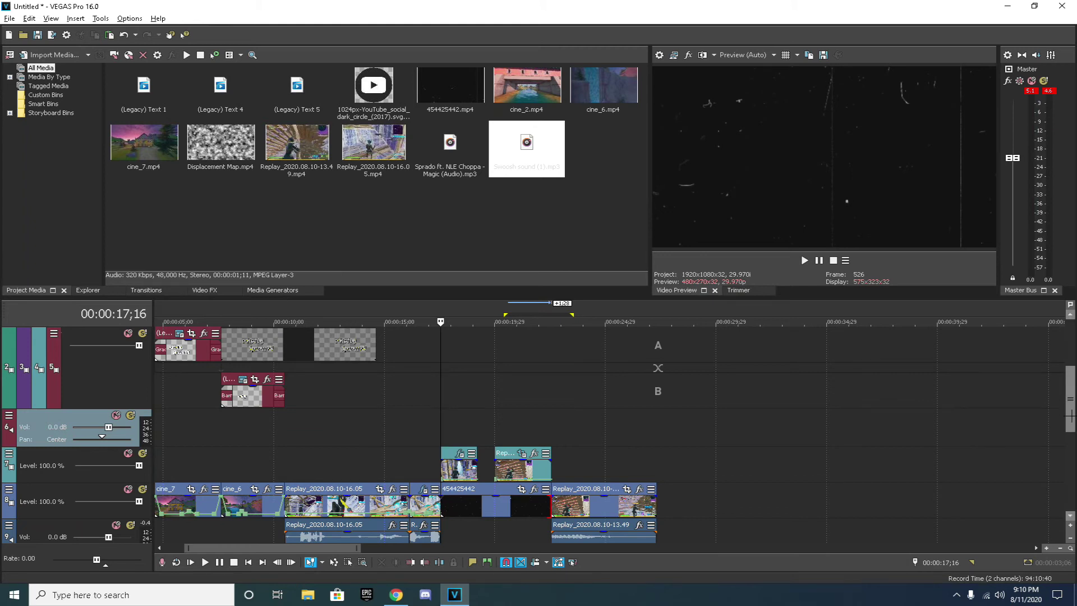
drag(1071, 416, 1071, 441)
scroll(416, 446, up, 3)
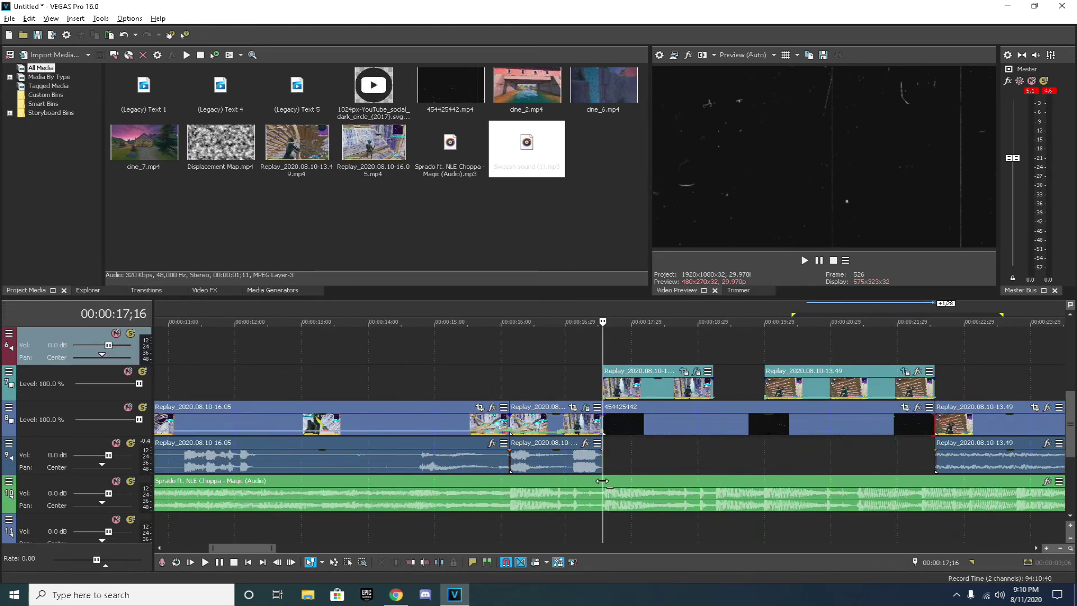
click(601, 480)
key(s)
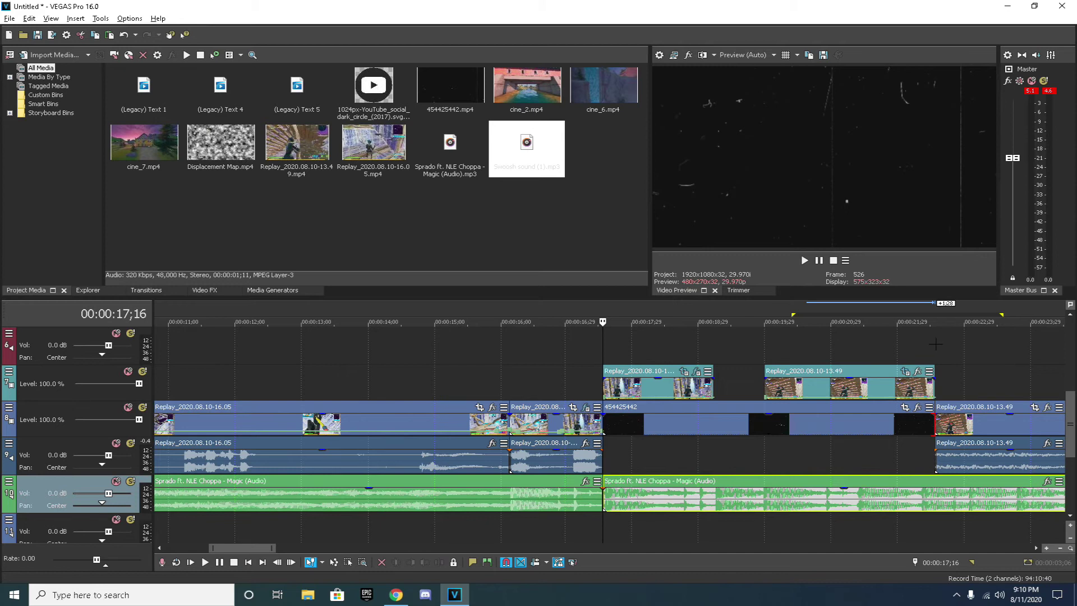
click(934, 343)
click(935, 481)
key(s)
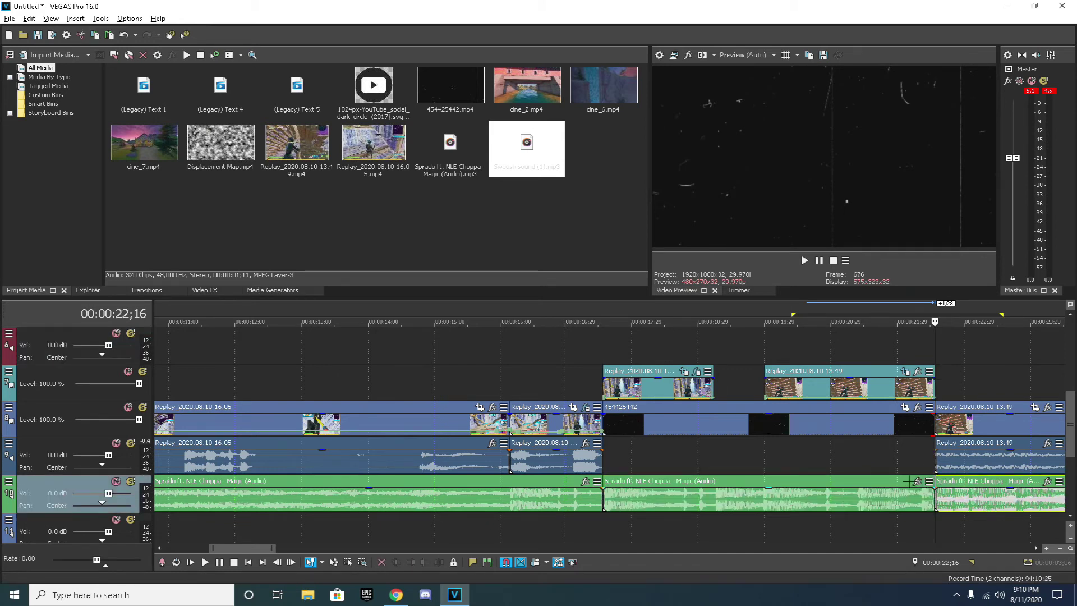
click(916, 482)
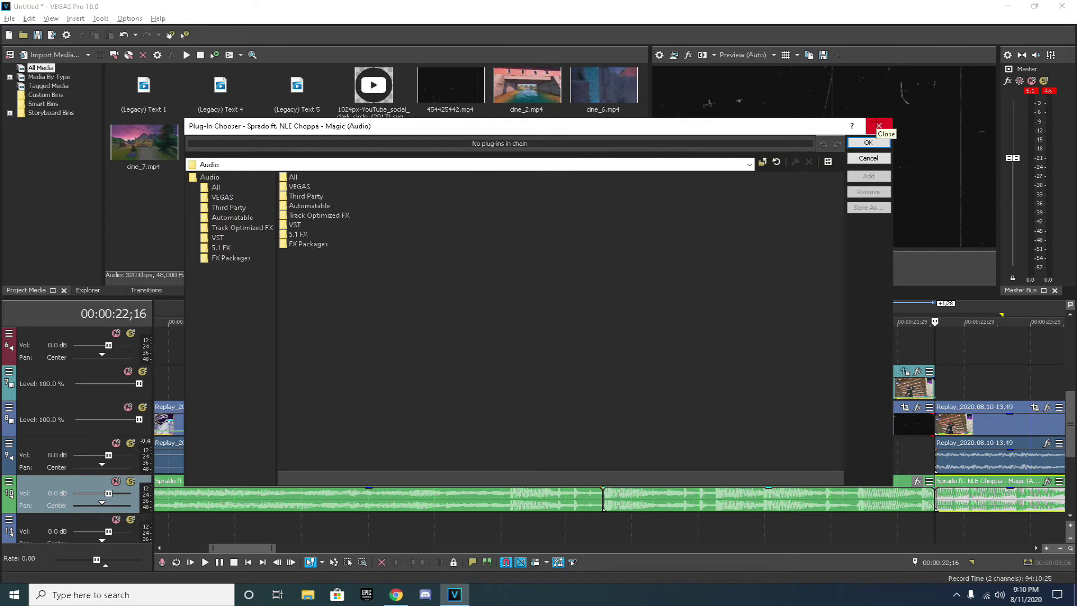
click(879, 125)
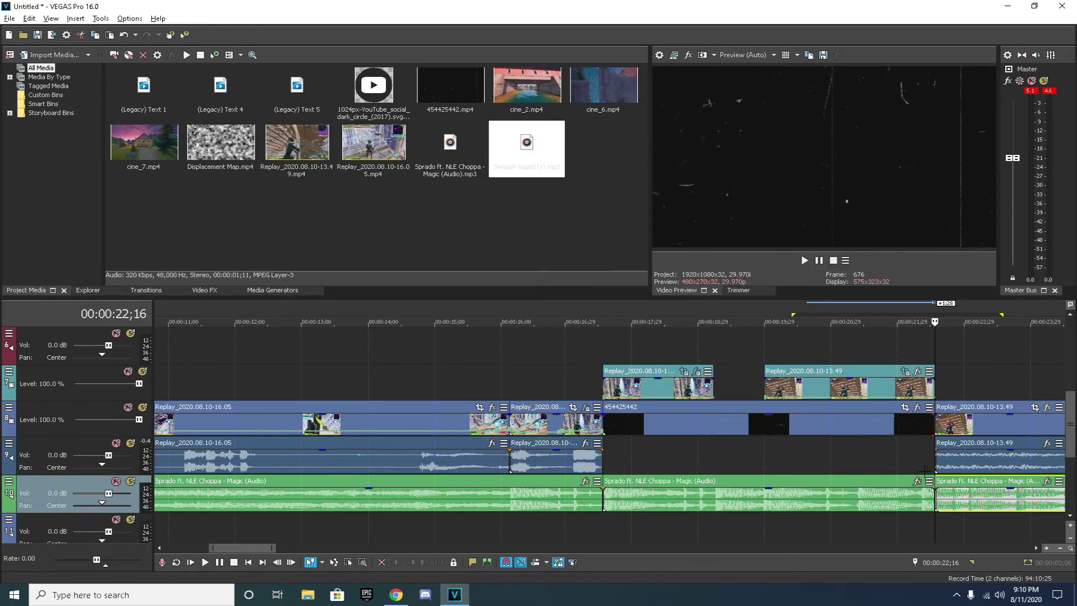
right_click(678, 497)
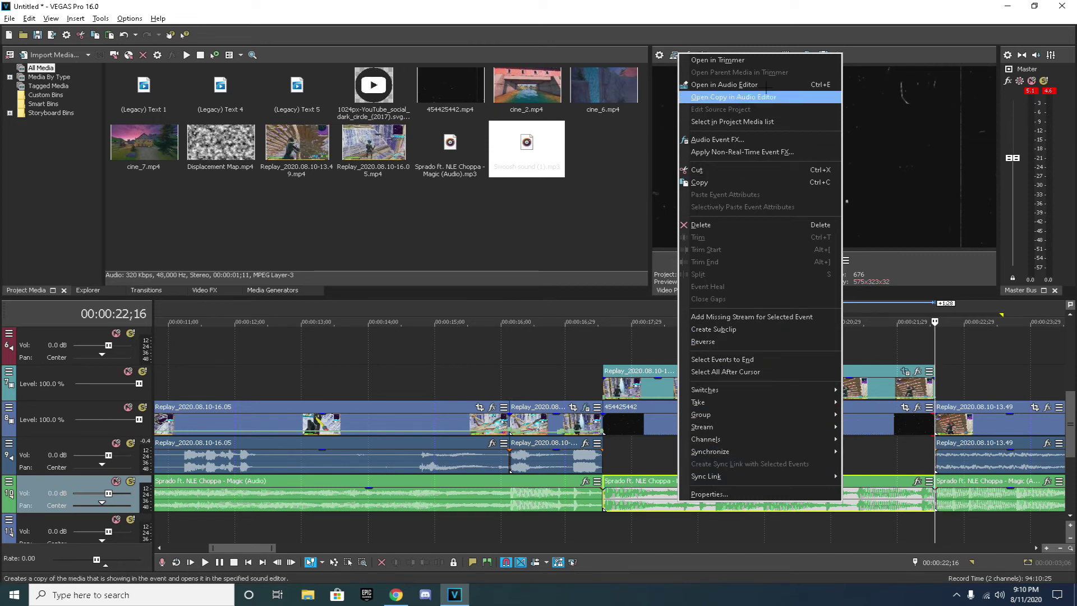
click(743, 139)
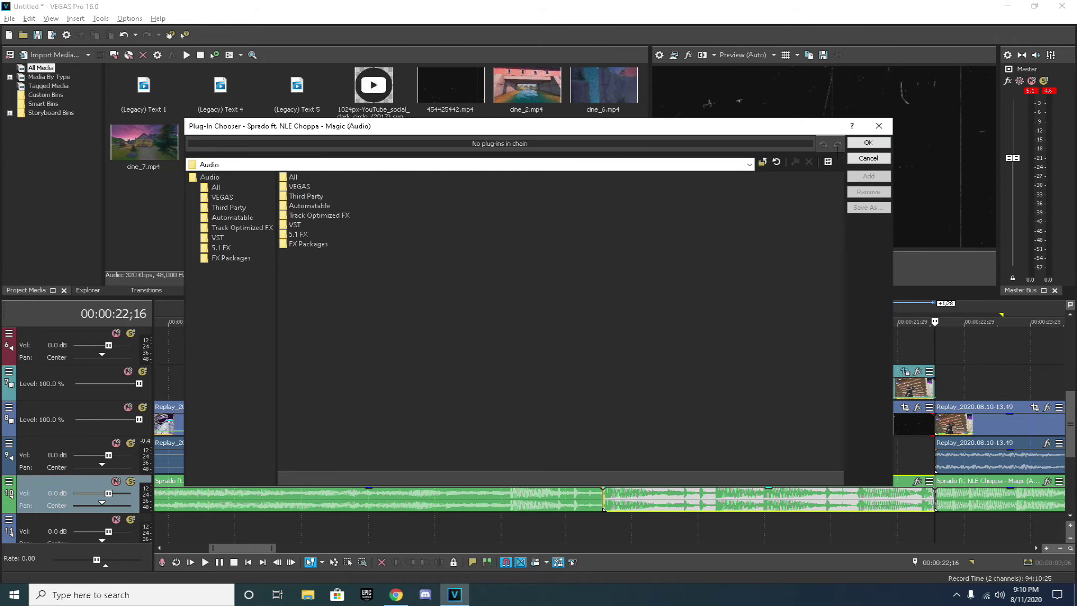
click(867, 142)
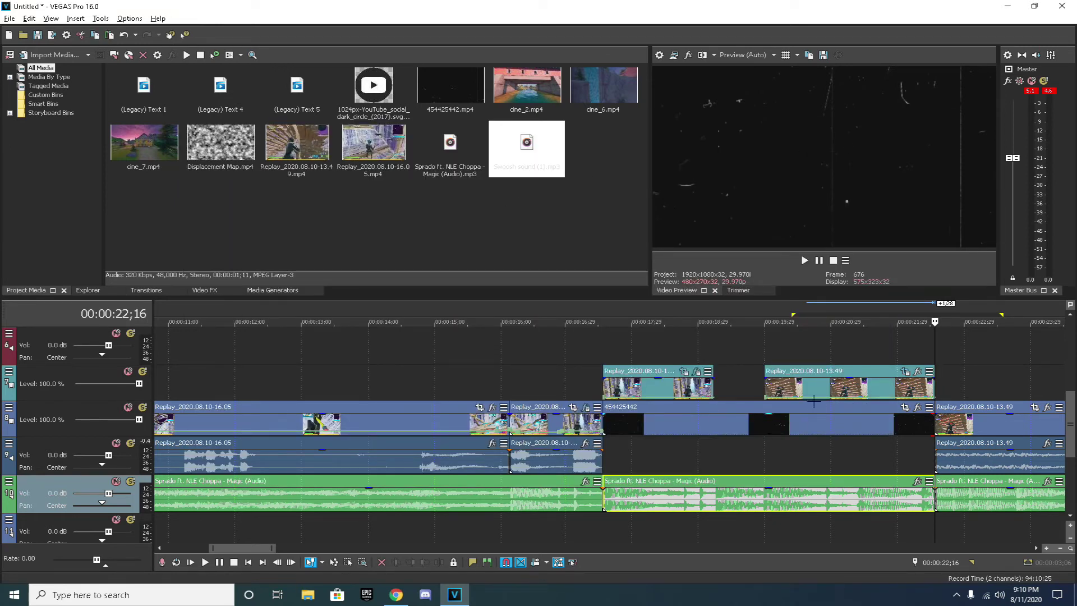
Play from just before the freeze-frame transition into the following replay clip to check it against the split music
scroll(802, 373, down, 4)
click(430, 339)
key(space)
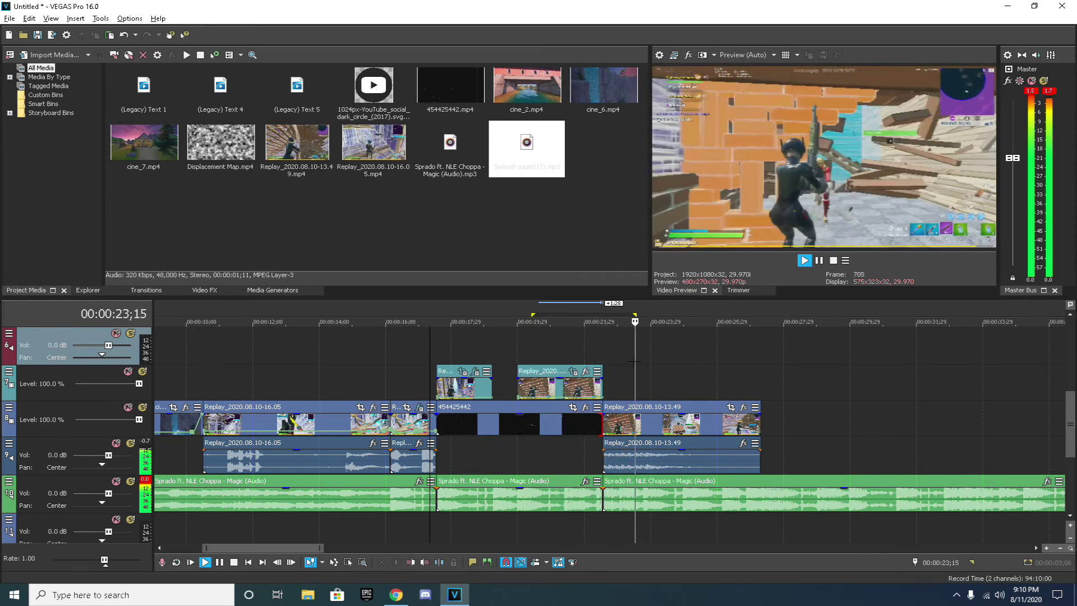
key(space)
Play the middle of the Replay_2020.08.10-13.49 clip that follows the freeze-frame transition
scroll(633, 361, up, 5)
drag(229, 547, 267, 533)
click(432, 347)
key(space)
click(567, 426)
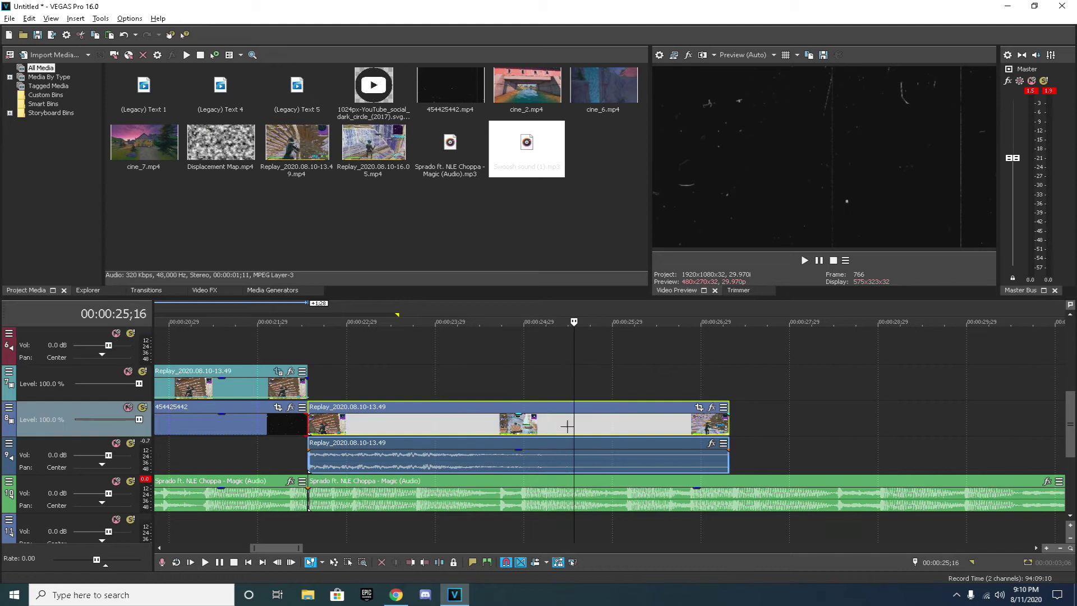
Inspect frames of the Replay_2020.08.10-13.49 clip after the freeze-frame transition, from its start to around 00:00:25
click(558, 384)
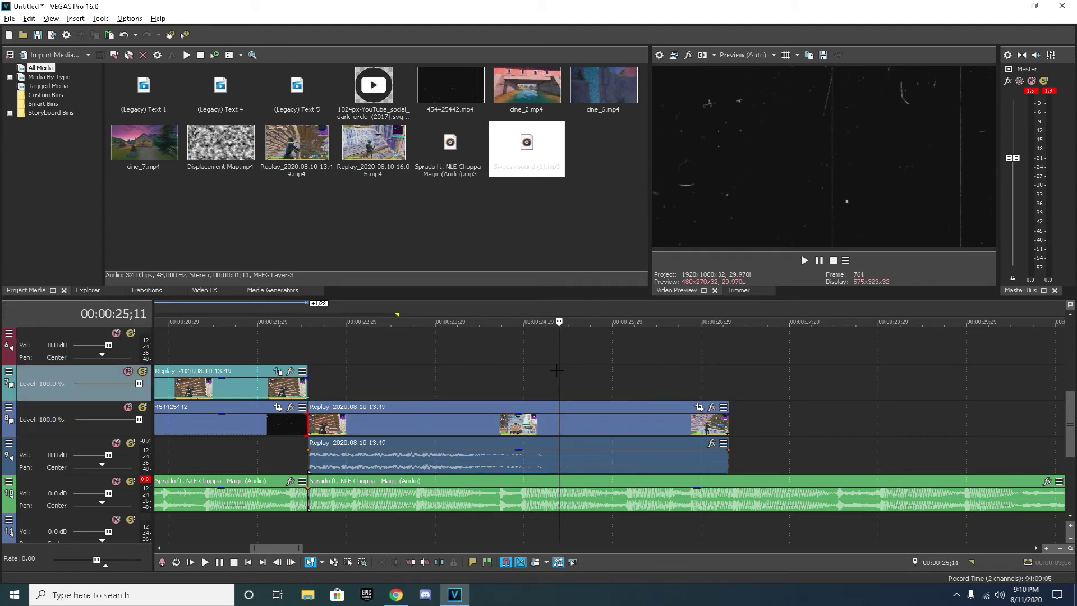
click(266, 353)
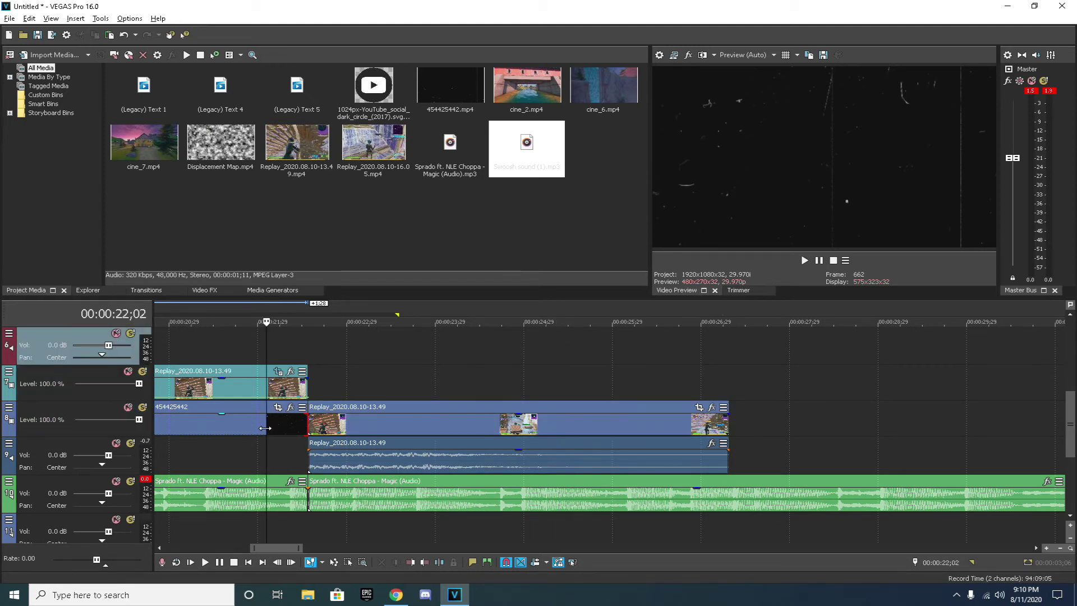
click(265, 428)
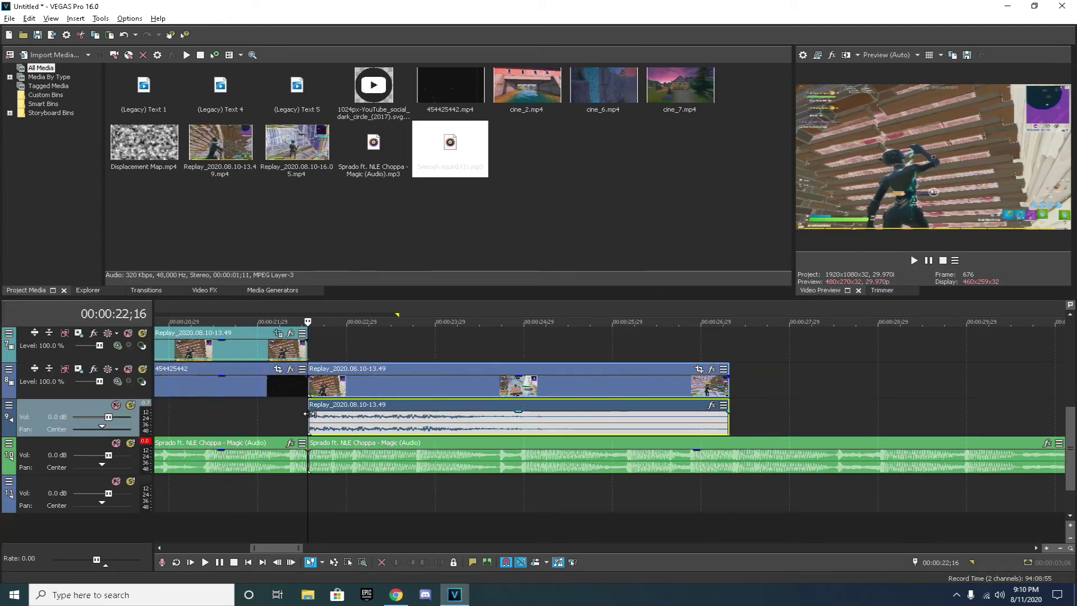
click(344, 343)
click(405, 337)
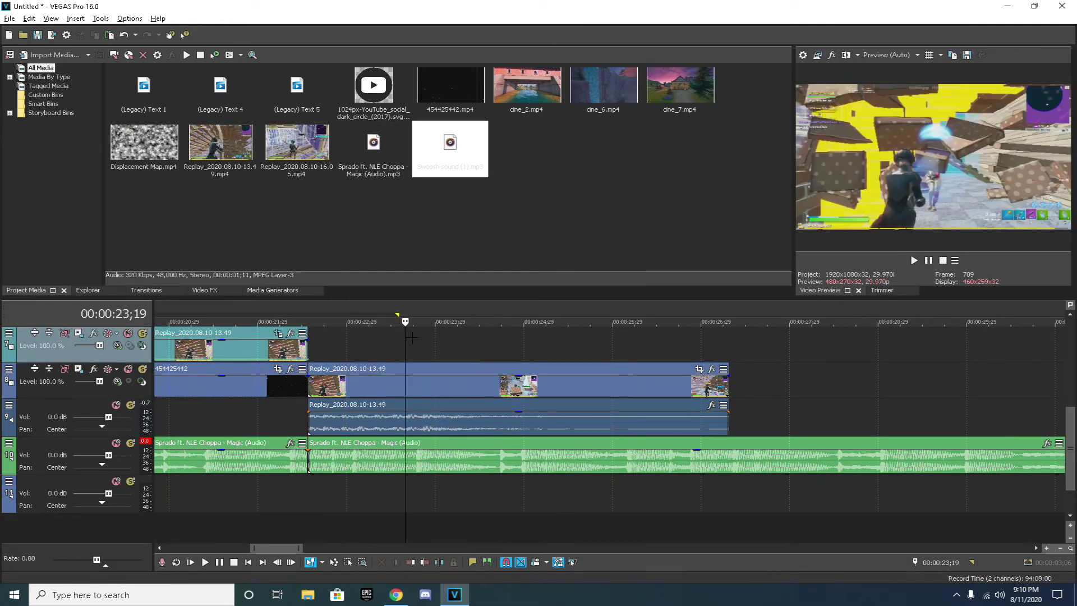
click(476, 343)
click(515, 341)
click(551, 341)
Examine the replay frames between 00:00:24;13 and 00:00:25;08 closely against the music waveform
scroll(552, 341, up, 4)
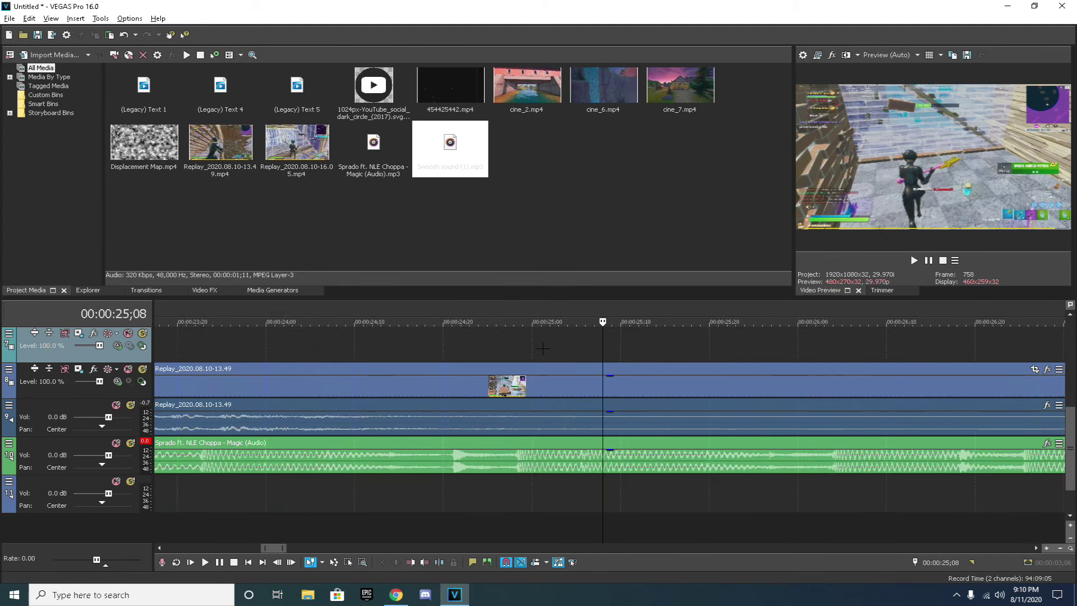
click(508, 353)
click(378, 353)
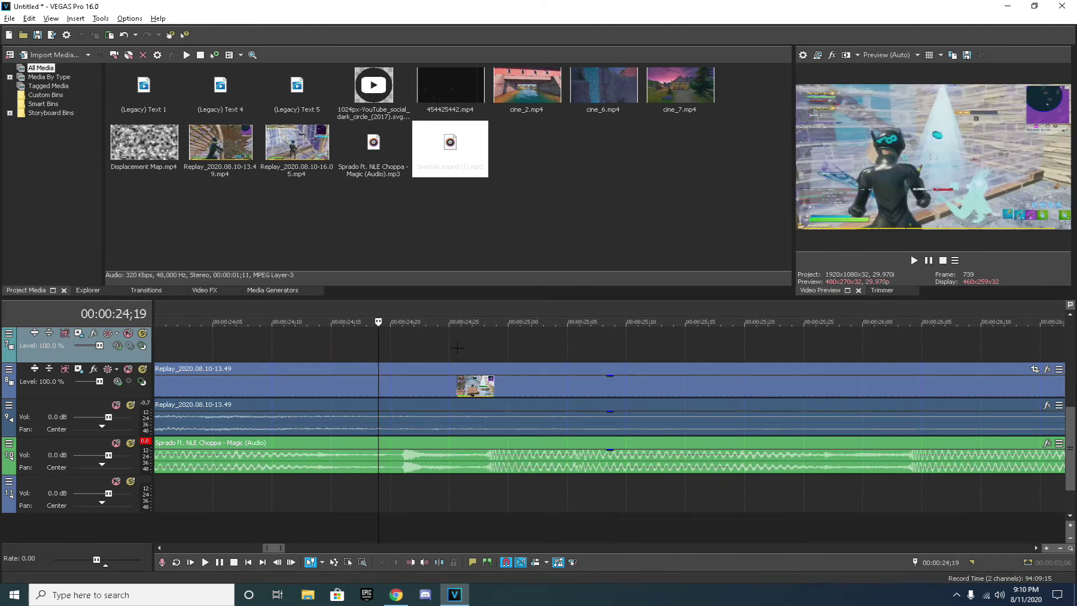
key(Left)
key(Left)
key(Left)
key(Left)
key(Left)
key(Left)
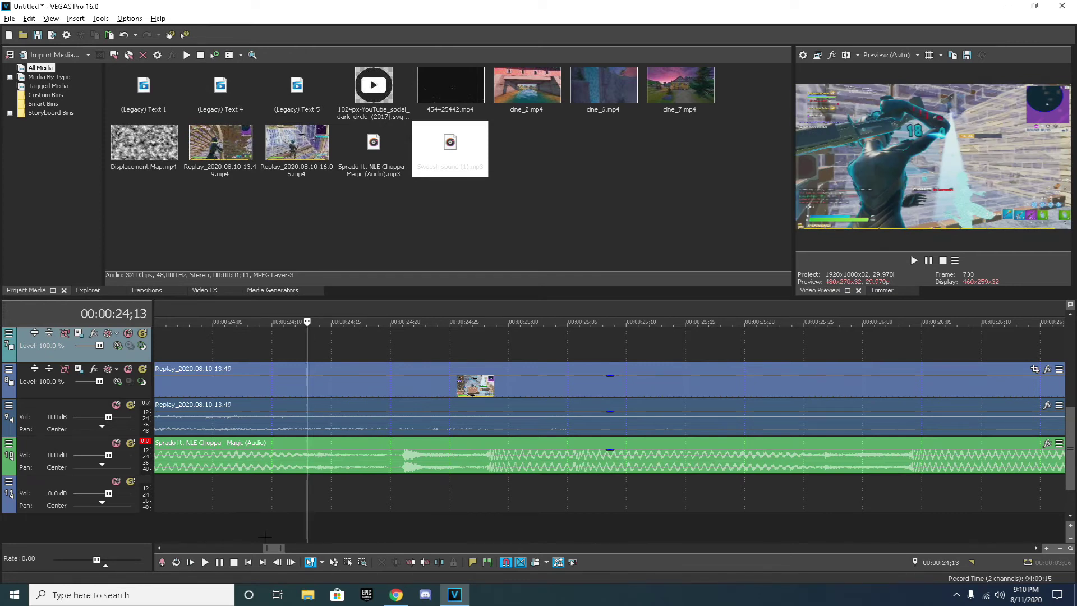
Add a velocity envelope to the replay clip after the transition, with the cursor at the shot on the 00:00:23;23 beat
scroll(265, 536, left, 5)
click(361, 349)
drag(352, 344, 232, 332)
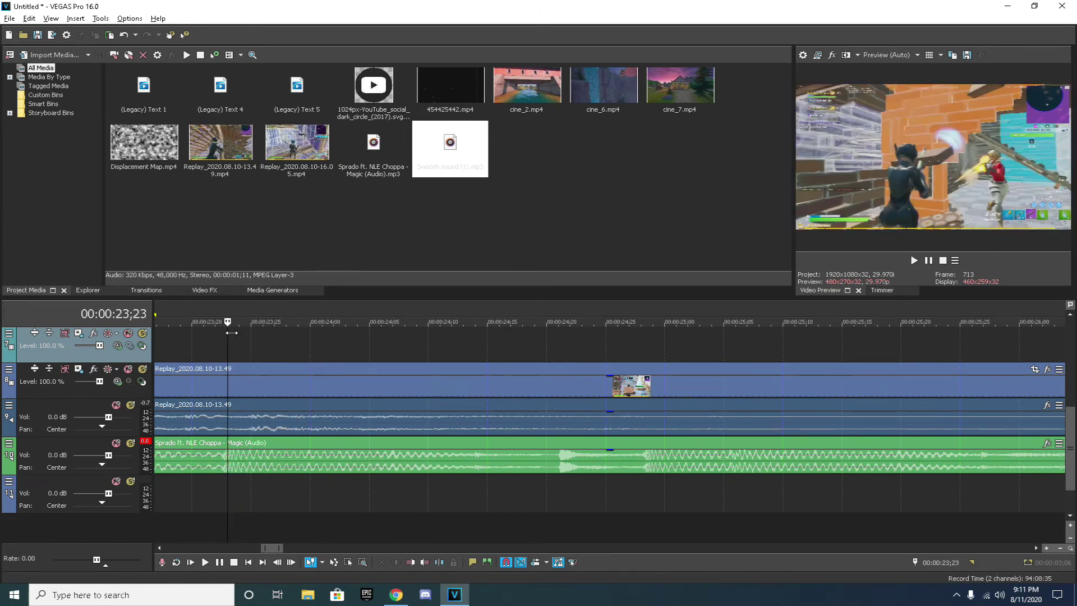
click(228, 392)
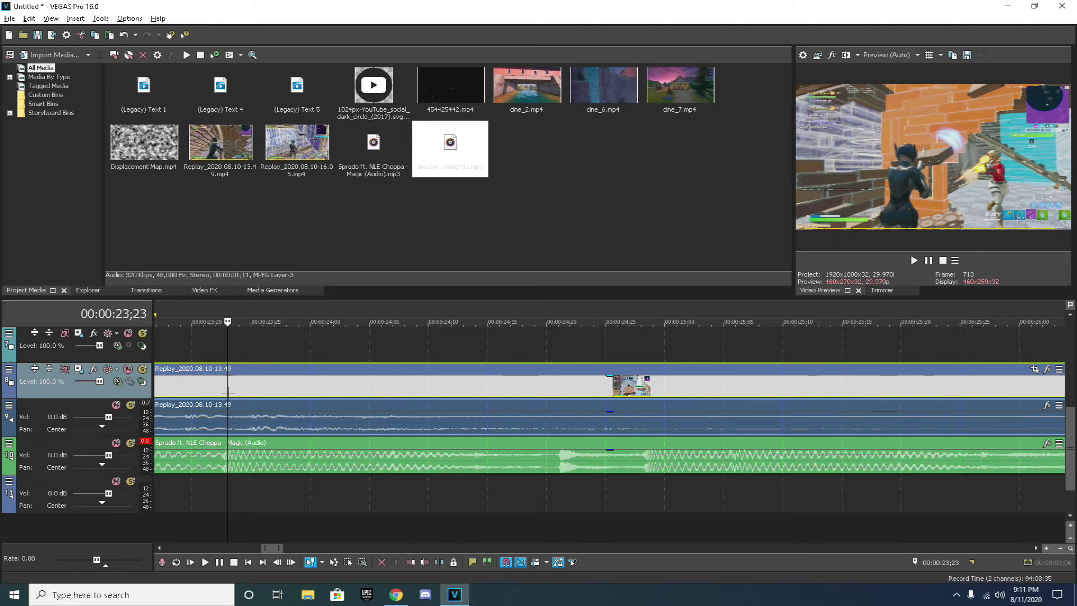
drag(271, 549, 270, 549)
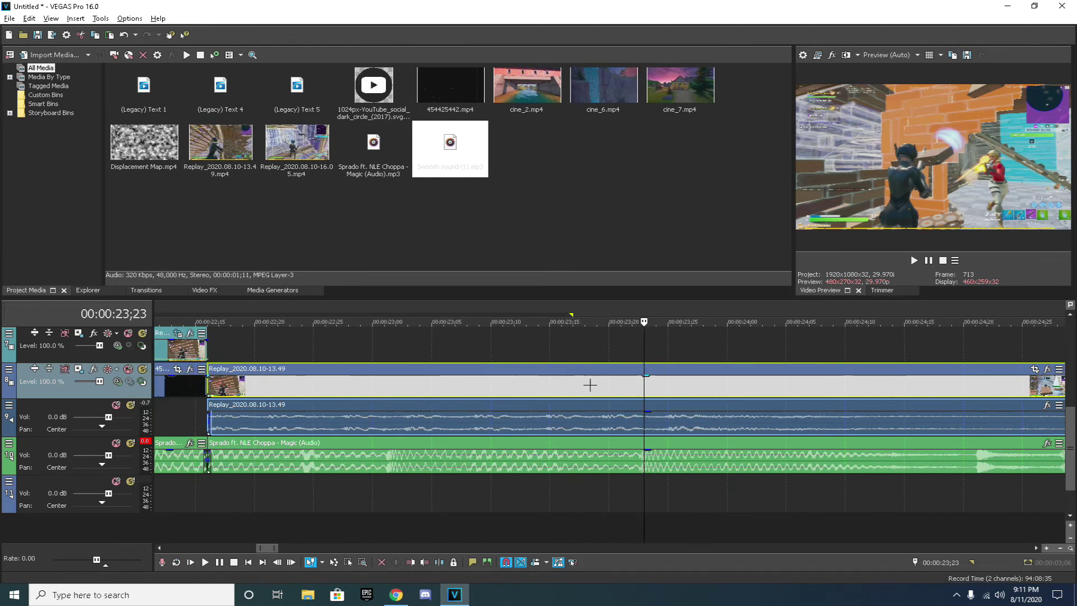
right_click(645, 389)
mouse_move(698, 466)
click(809, 461)
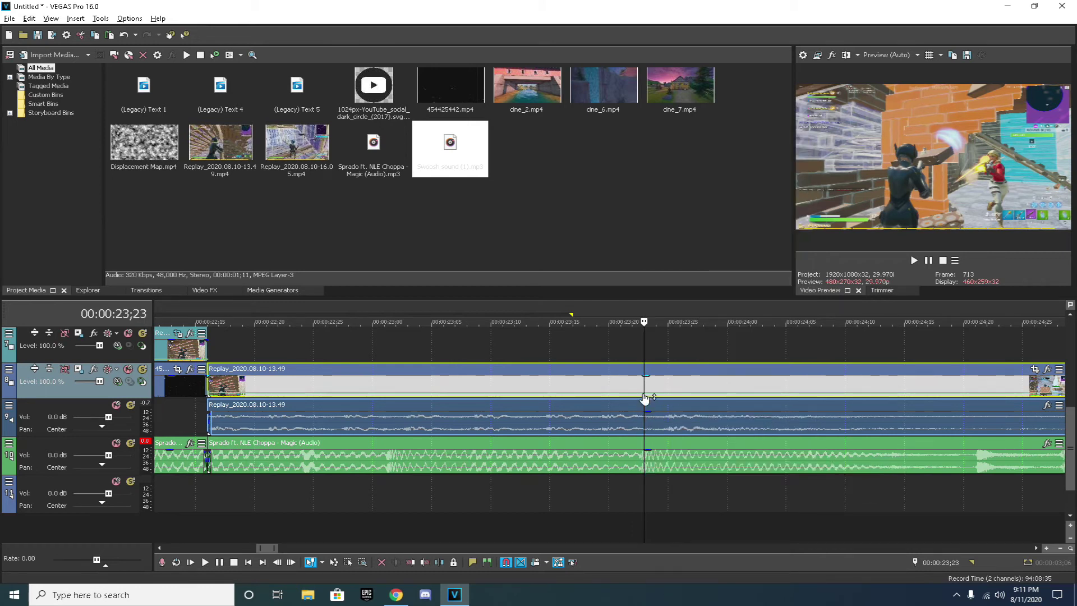
Add three velocity points around 00:00:23;23 and set the middle one to 200% forward velocity
double_click(644, 393)
double_click(631, 393)
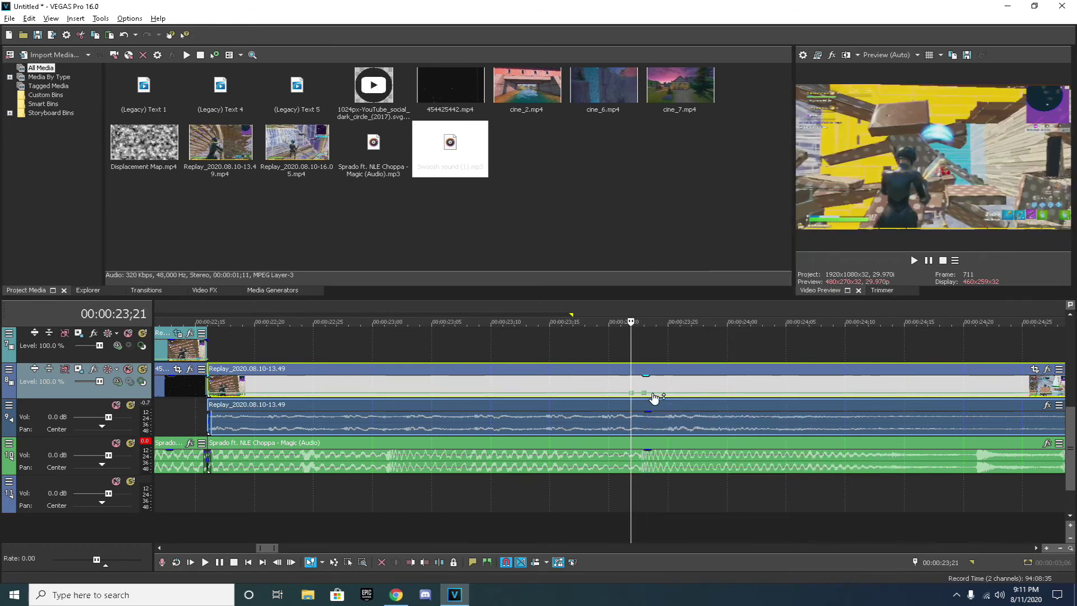
double_click(651, 393)
click(644, 394)
right_click(645, 396)
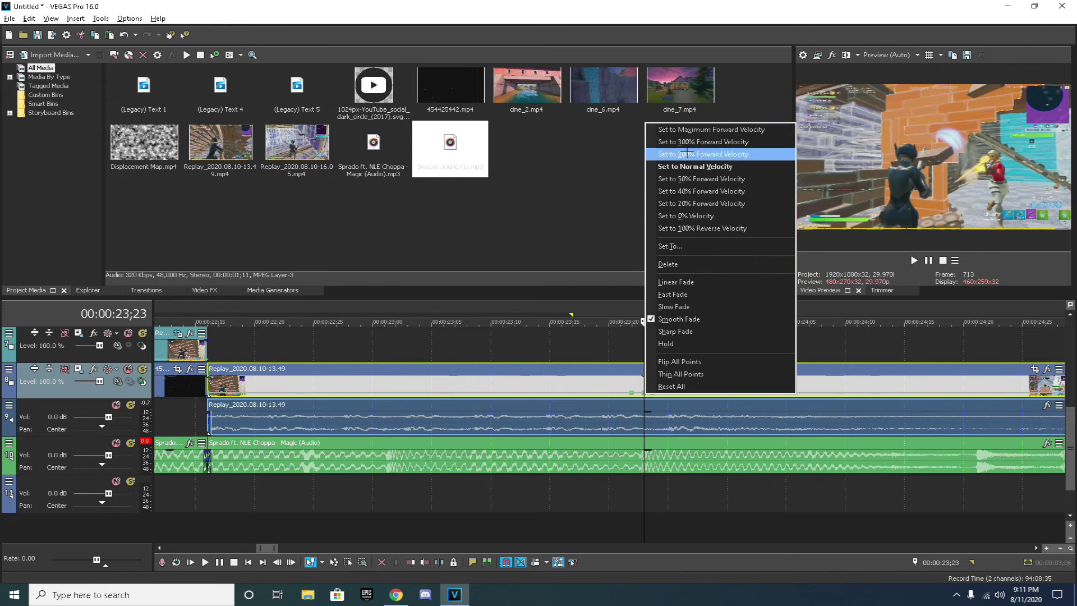
click(689, 159)
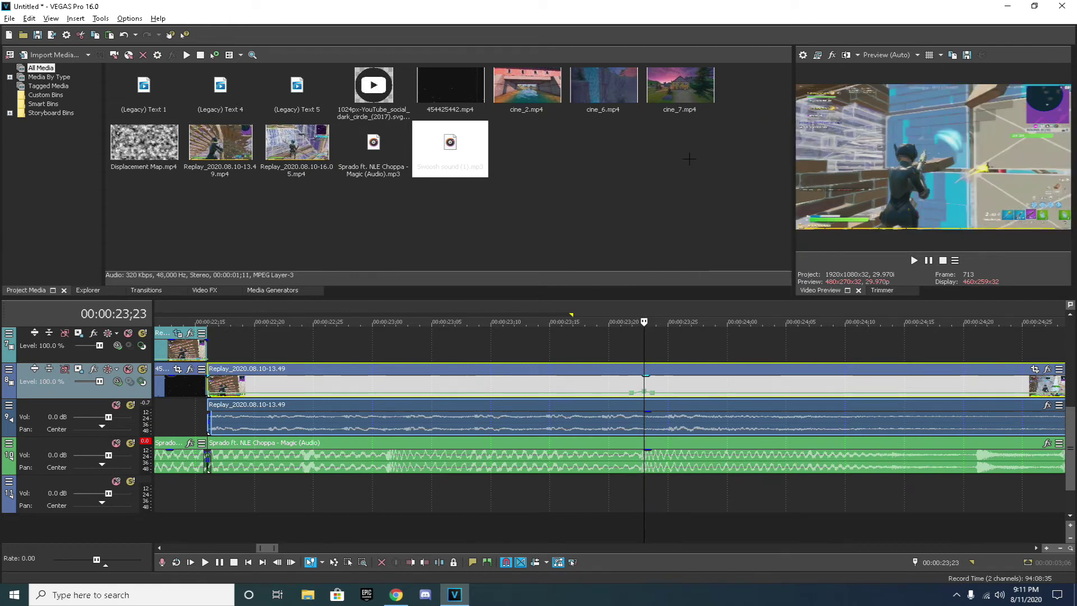
Spread the outer velocity points to 00:00:23;17 and 00:00:23;27 and choose a preset velocity for each
key(space)
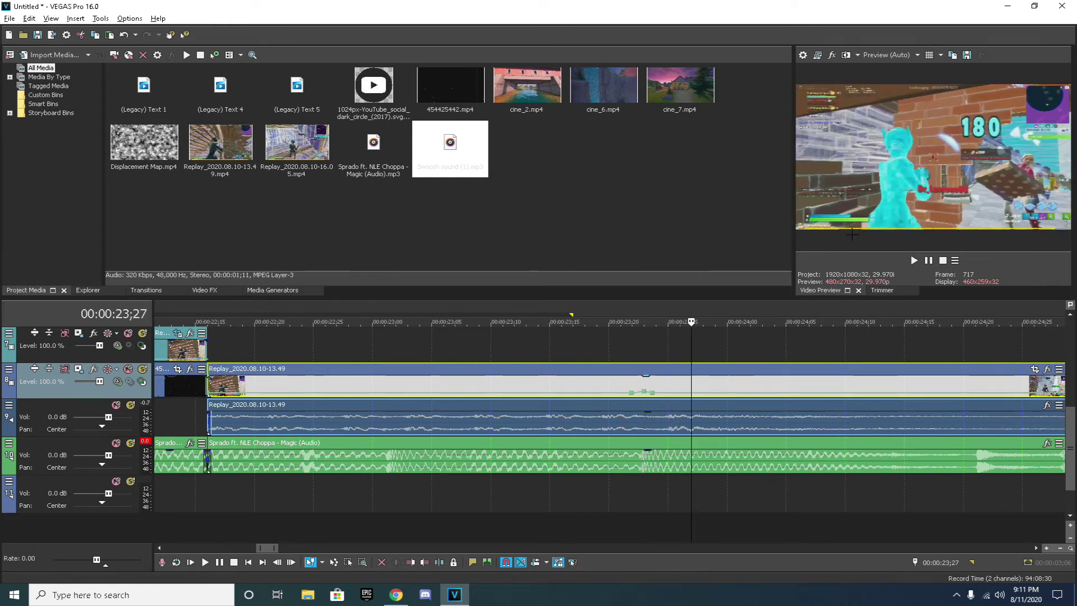
right_click(691, 391)
click(737, 198)
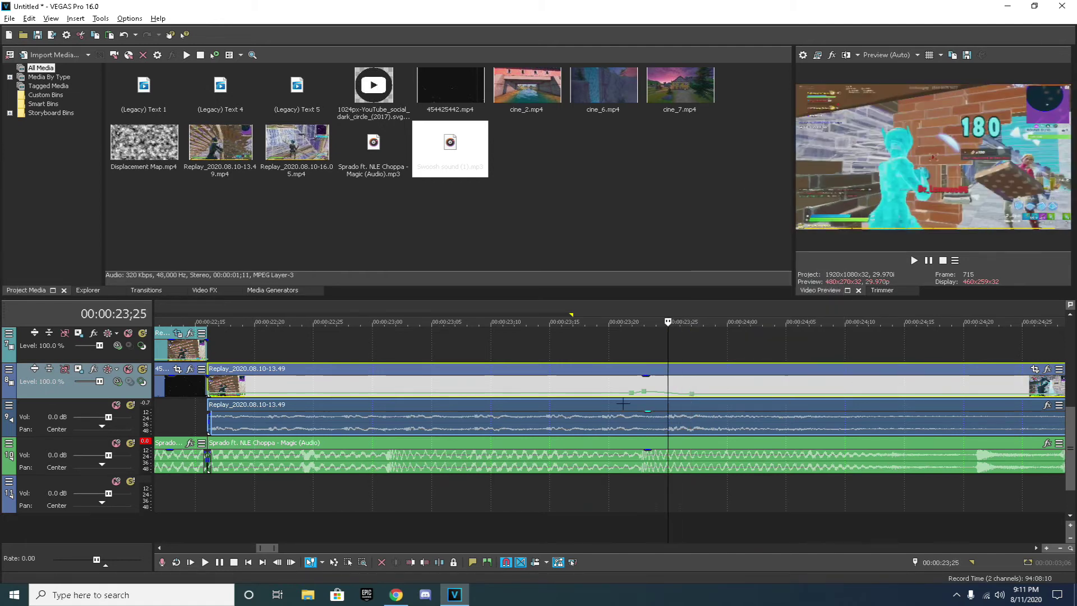
key(Left)
key(Left)
key(Left)
key(Left)
key(Left)
key(Left)
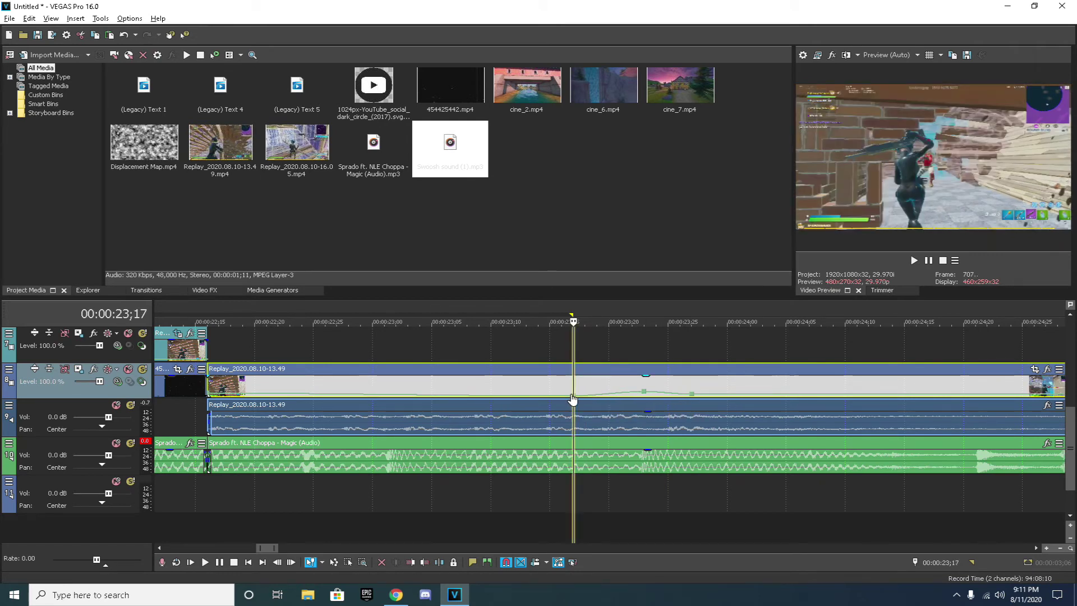
right_click(573, 393)
click(621, 167)
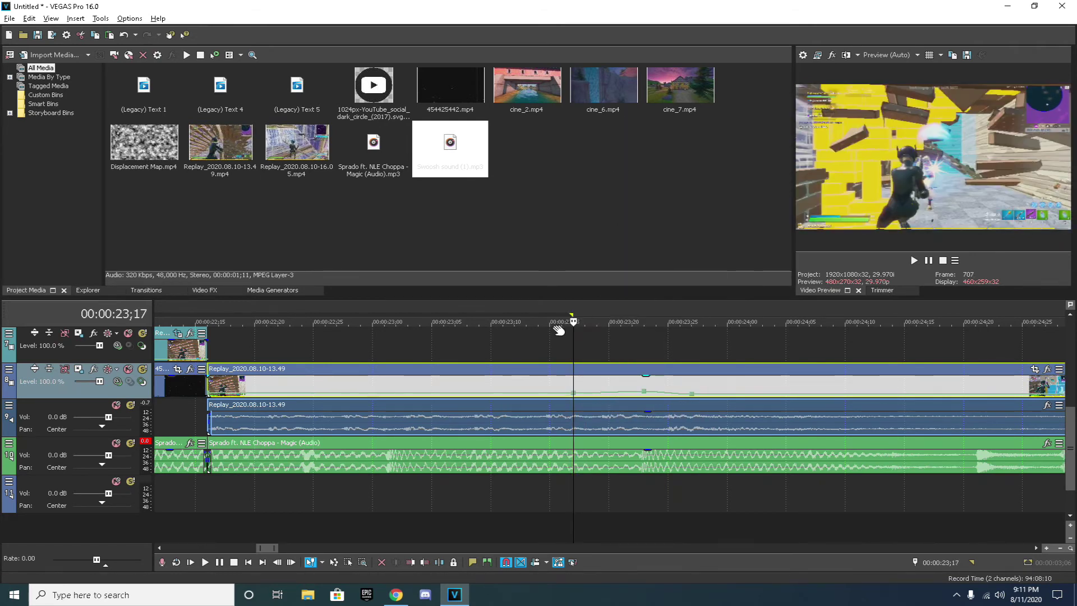
Play the replay clip from around 00:00:23;15 to check the velocity ramp
click(550, 338)
key(space)
key(space)
key(space)
key(space)
Add velocity points around 00:00:24;10 on the replay clip and choose a preset velocity there
scroll(789, 403, down, 1)
scroll(789, 402, down, 1)
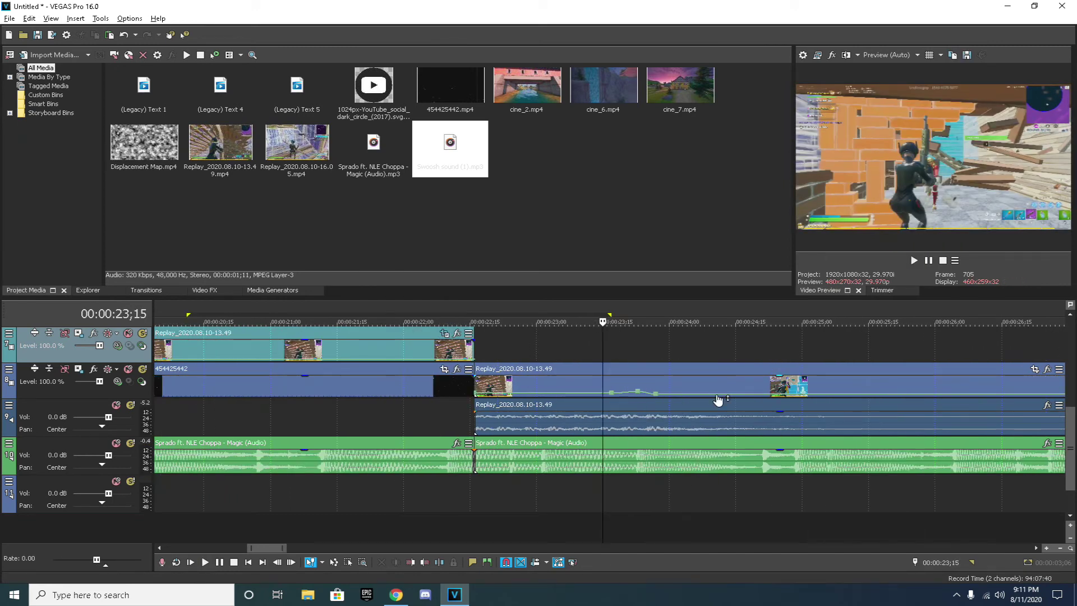
double_click(715, 394)
right_click(716, 393)
click(735, 165)
Split the replay clip at 00:00:24;17 and delete the part after the cut
click(744, 349)
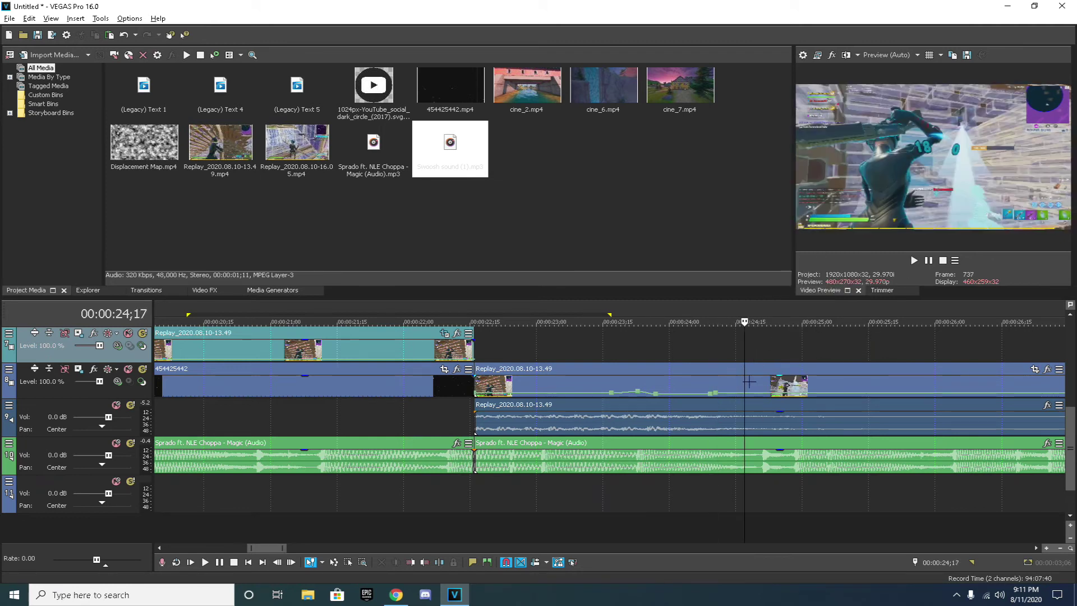
click(743, 380)
key(s)
click(762, 384)
key(Delete)
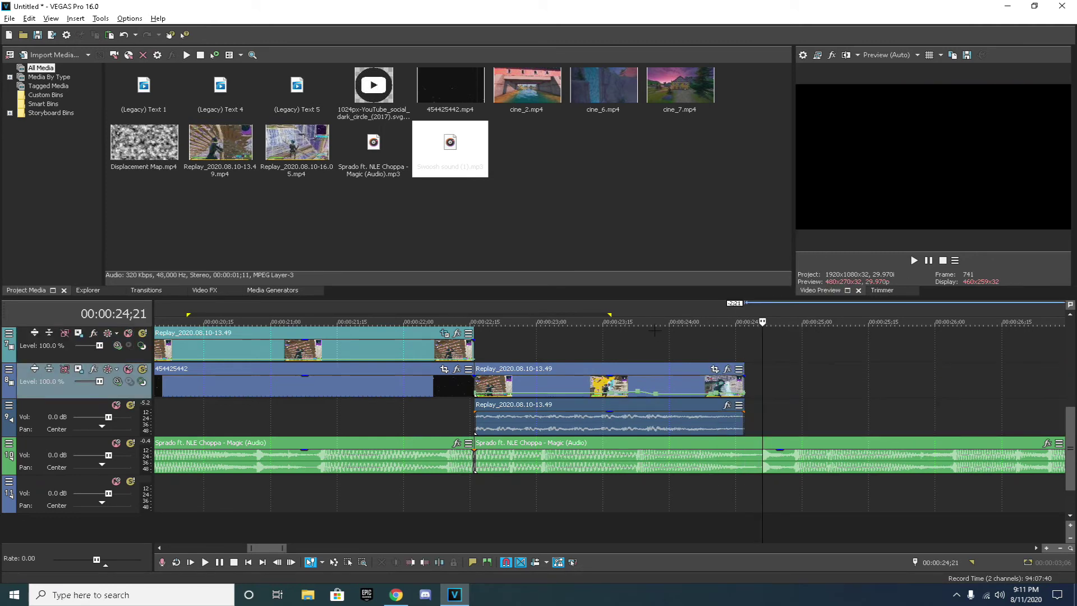
Play the end of the shortened replay clip against the music
click(651, 348)
key(space)
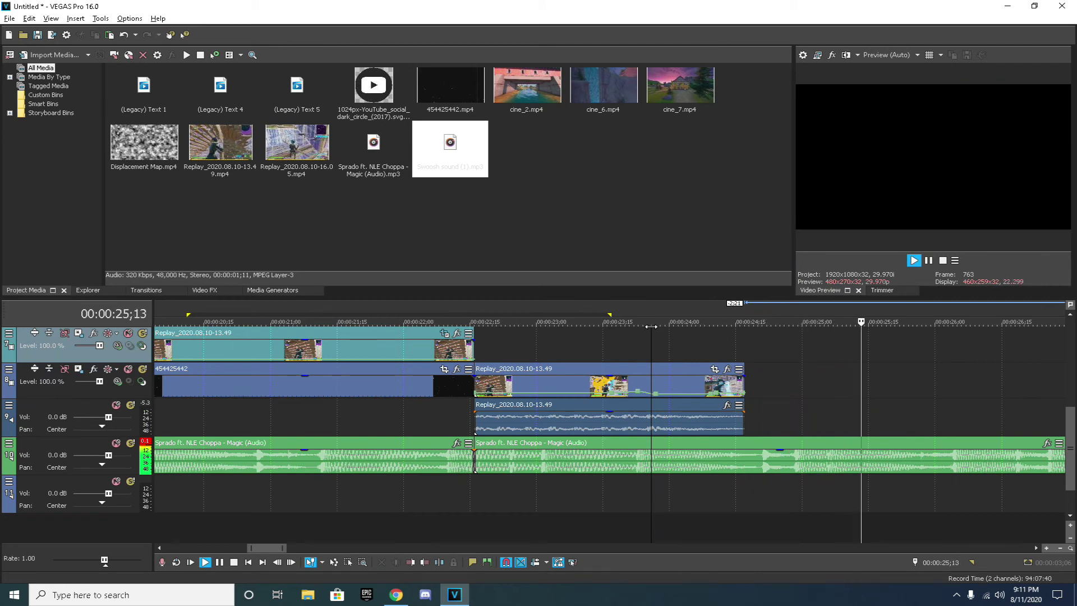
key(space)
Try extending the replay clip's end to 00:00:24;21, play it back, and undo the extension
drag(744, 381, 760, 379)
click(735, 348)
key(space)
key(space)
click(567, 341)
key(space)
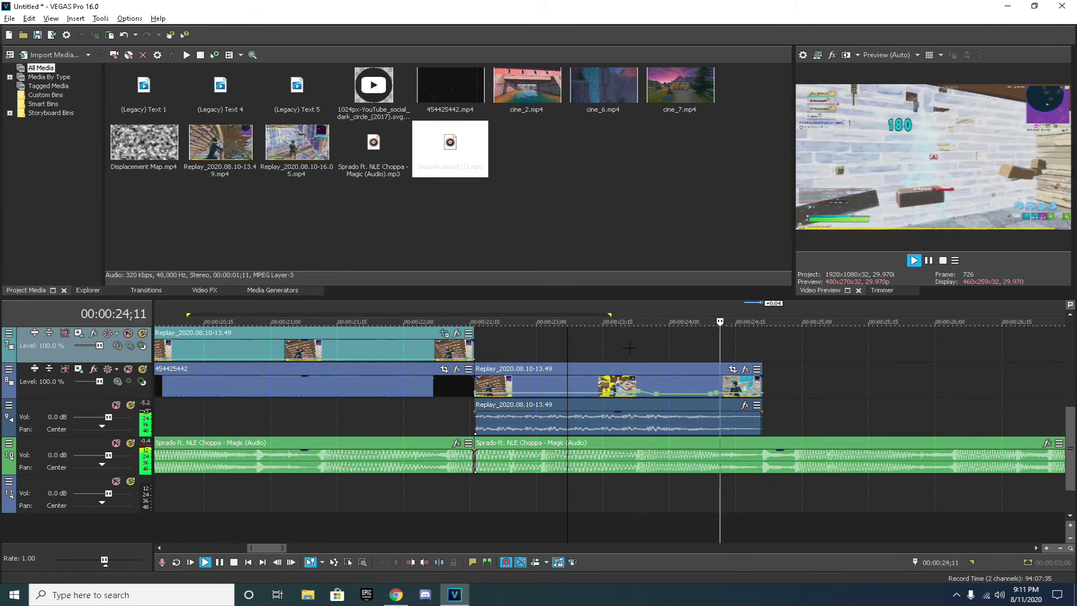
key(space)
key(ctrl+z)
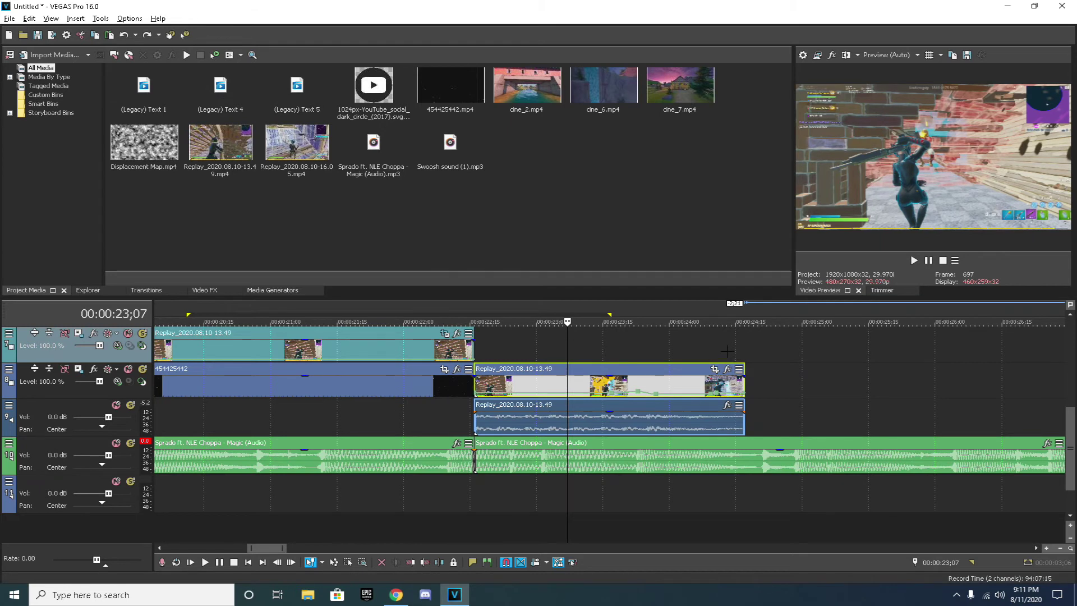
Play the end of the replay clip and extend it to 00:00:24;21 to meet the beat
click(726, 350)
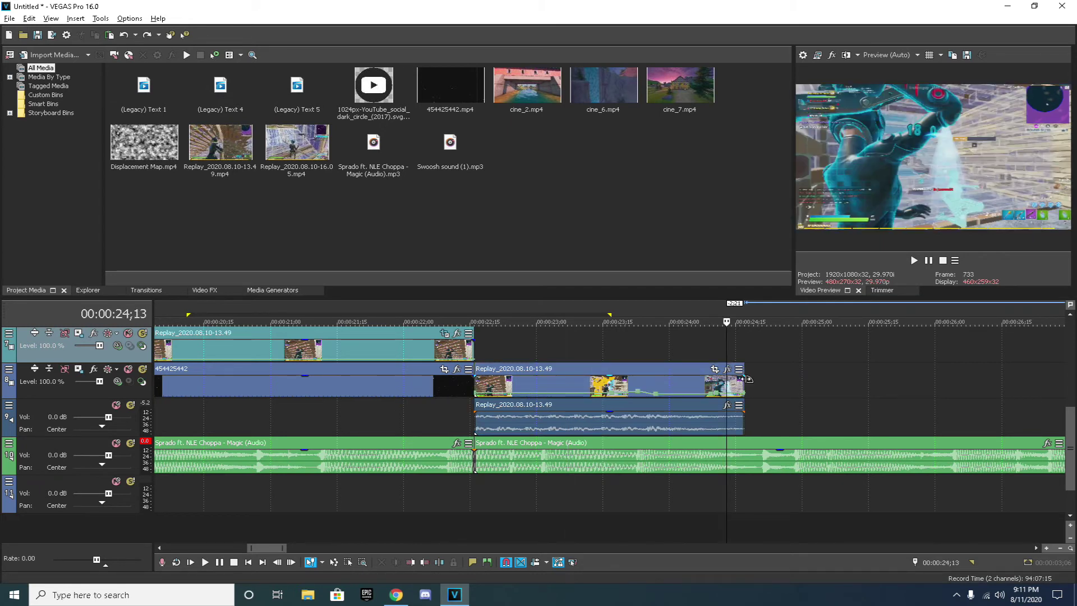
key(space)
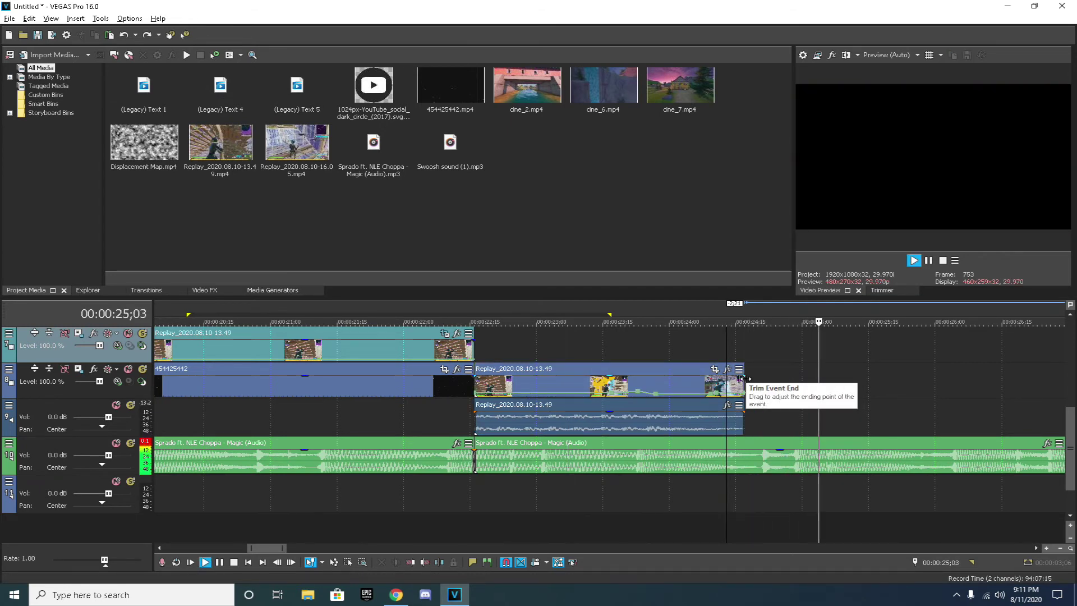
key(space)
drag(746, 389, 770, 386)
Play the extended replay clip from 00:00:23;16 to check its timing with the music
click(700, 347)
click(609, 338)
key(space)
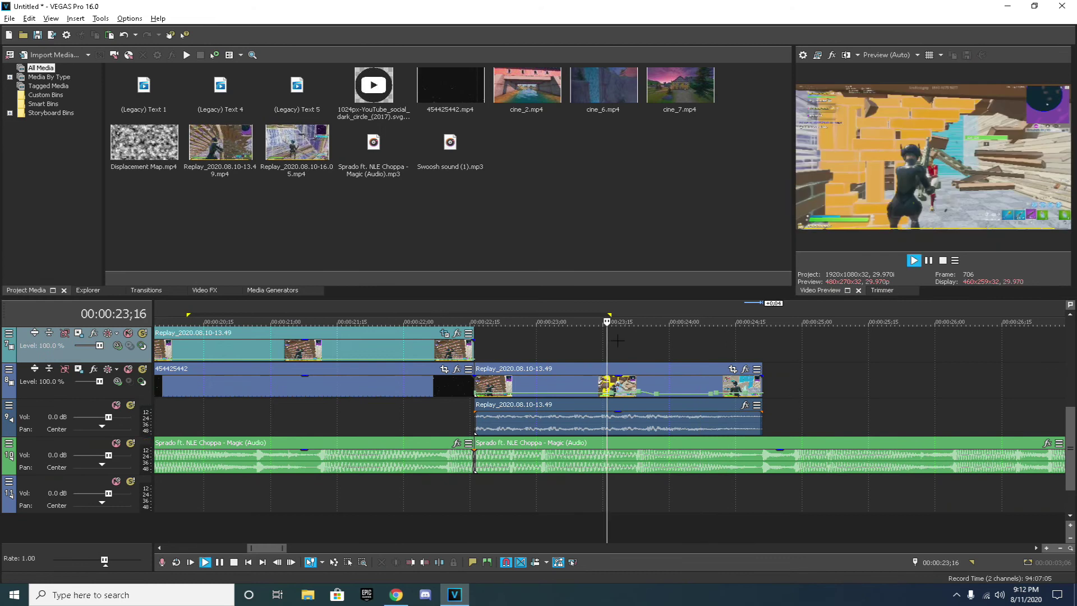
key(space)
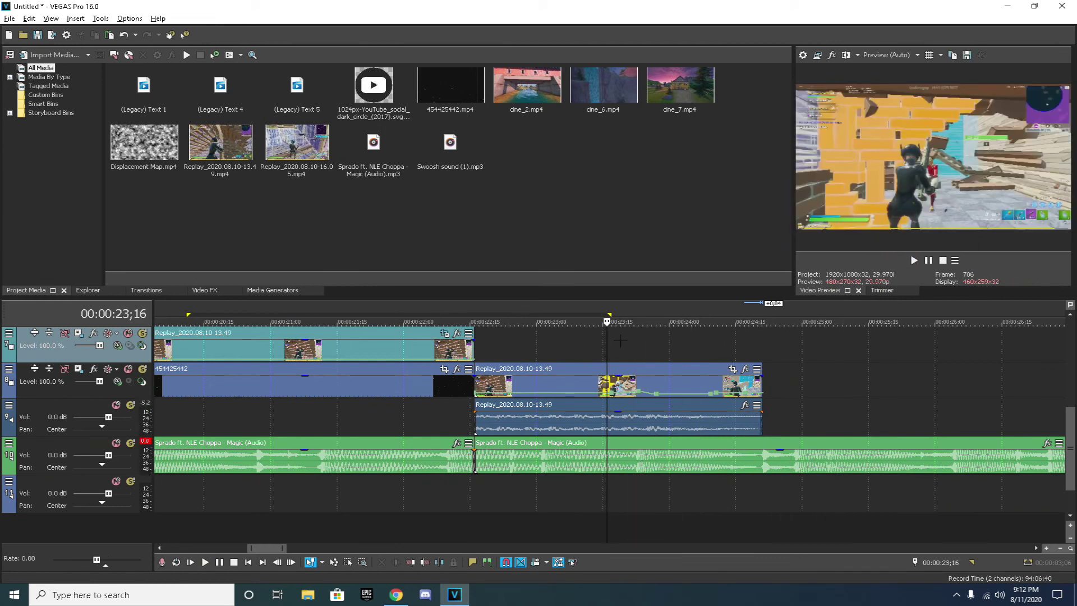
Split the replay clip at 00:00:23;23, where the shot lands on the beat
click(638, 348)
scroll(638, 348, up, 2)
click(608, 383)
key(s)
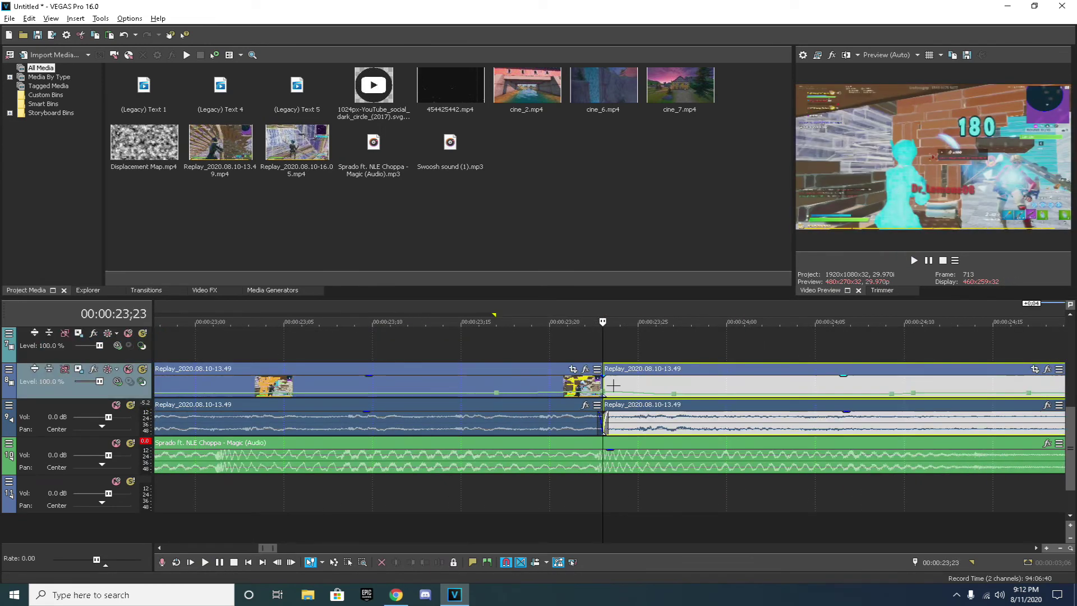
Find the Color Corrector effect and apply its Blue Midtones preset to the replay segment starting at 00:00:23;23
click(204, 290)
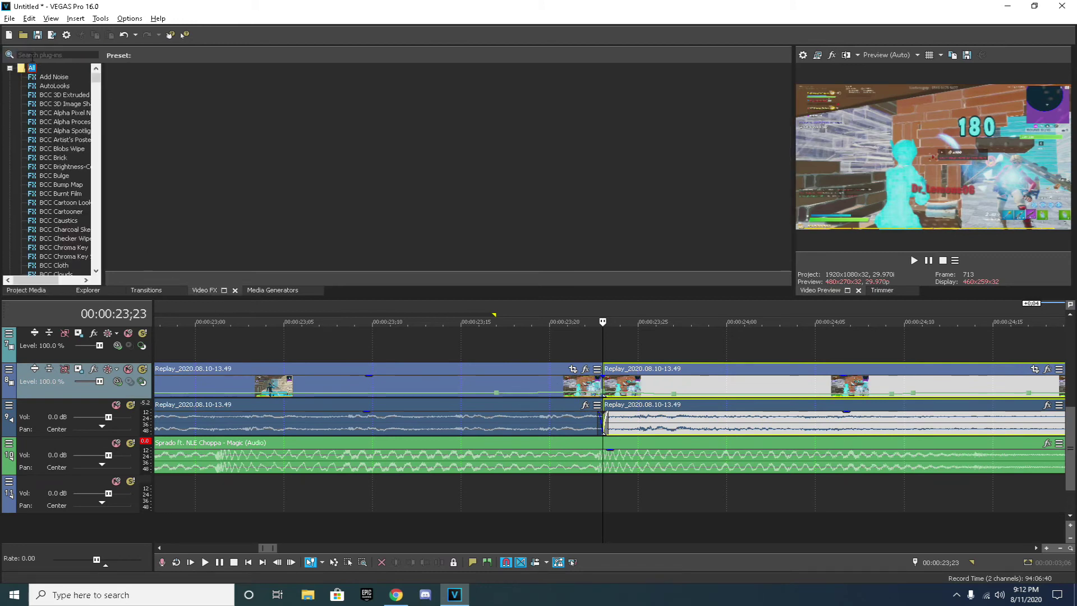
click(34, 55)
text(color)
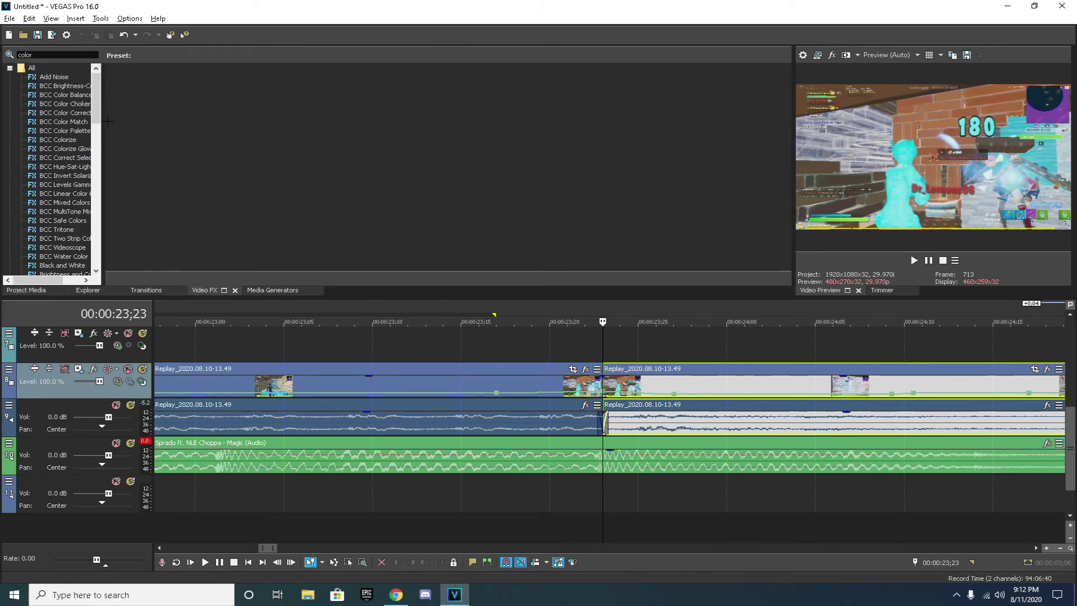
scroll(55, 119, down, 7)
scroll(55, 119, up, 1)
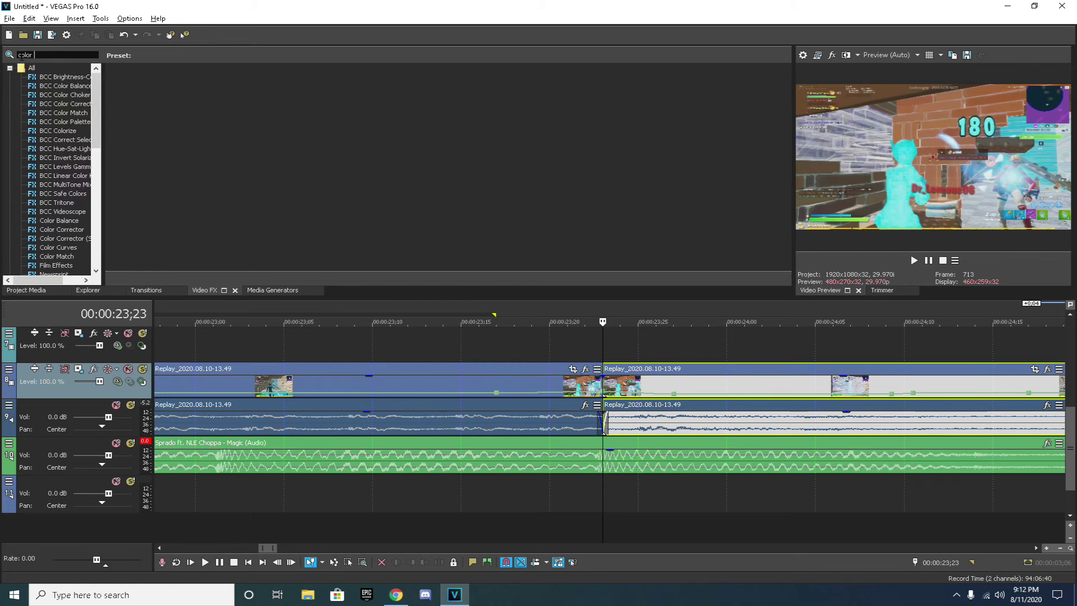
text(corec)
key(BackSpace)
key(BackSpace)
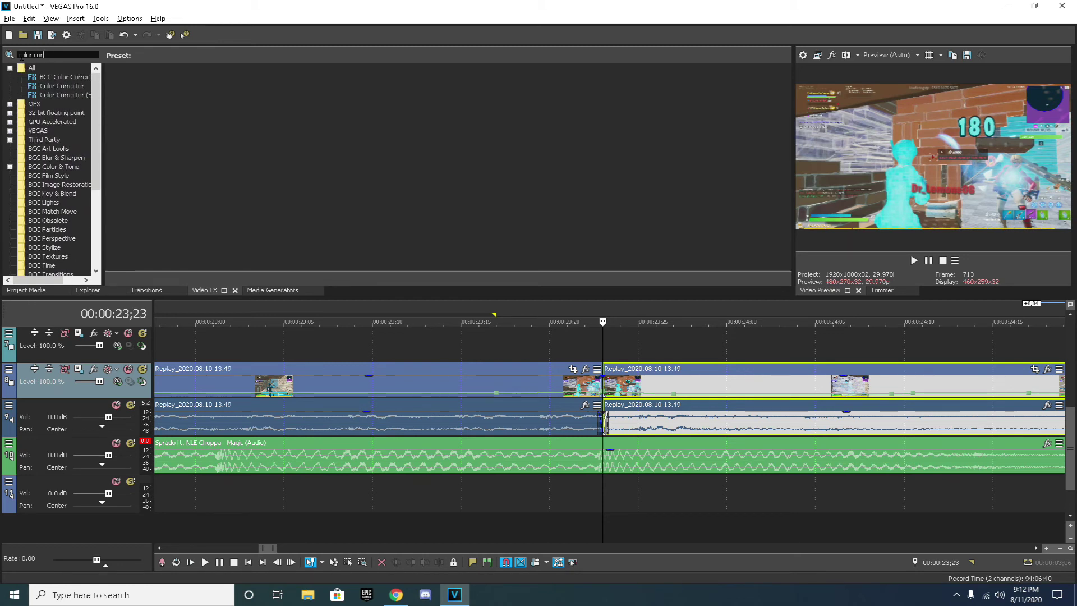
click(55, 87)
drag(345, 89, 624, 382)
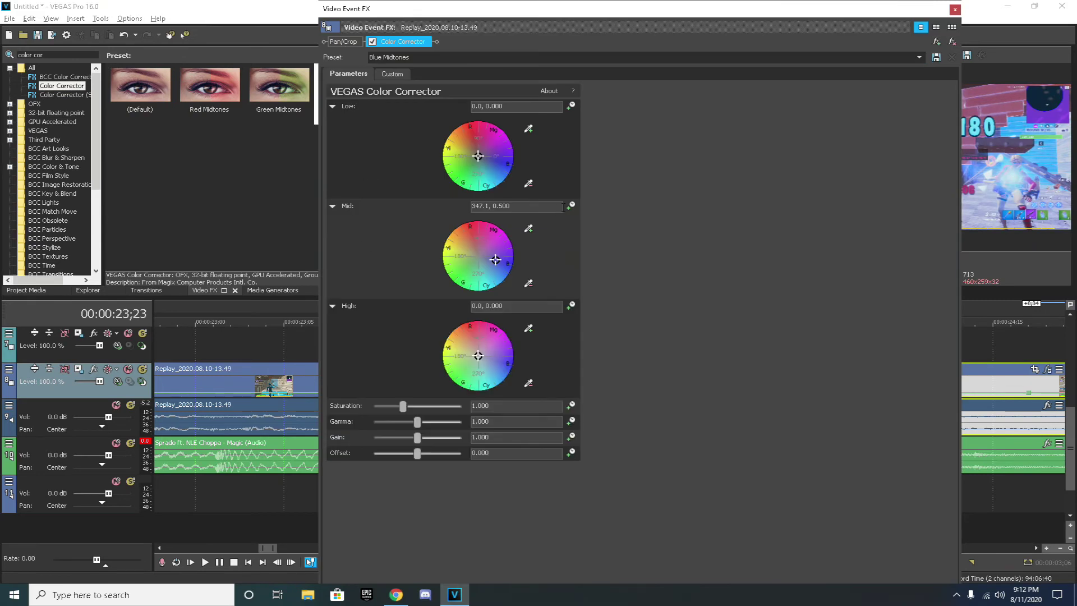
Animate the Color Corrector's Mid value on the replay segment, fading it to 347.1, 0.000 at the segment's end
click(570, 205)
drag(449, 498, 965, 499)
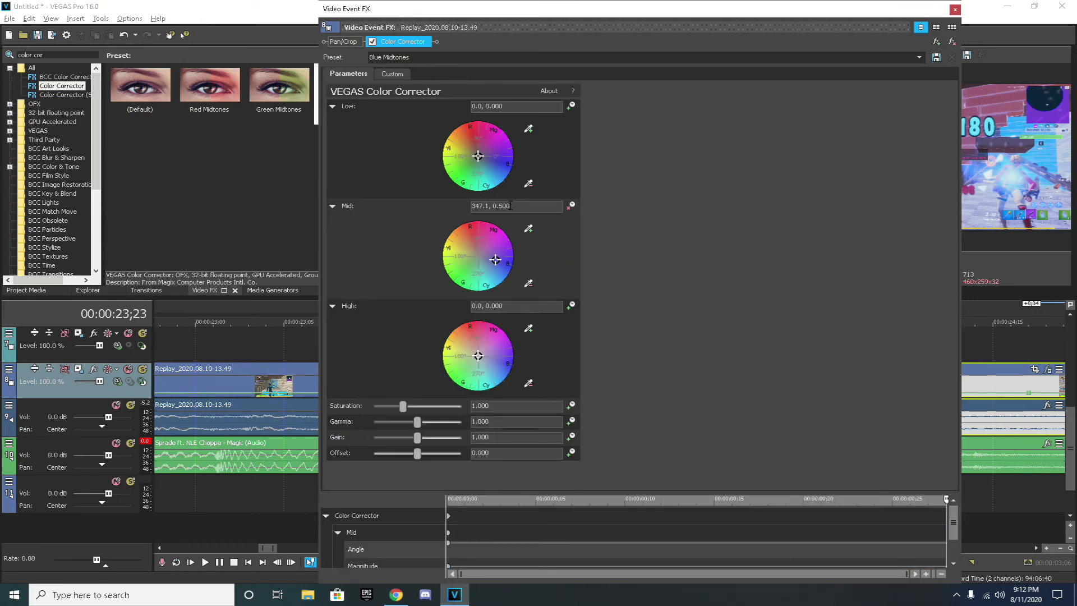
drag(511, 206, 503, 205)
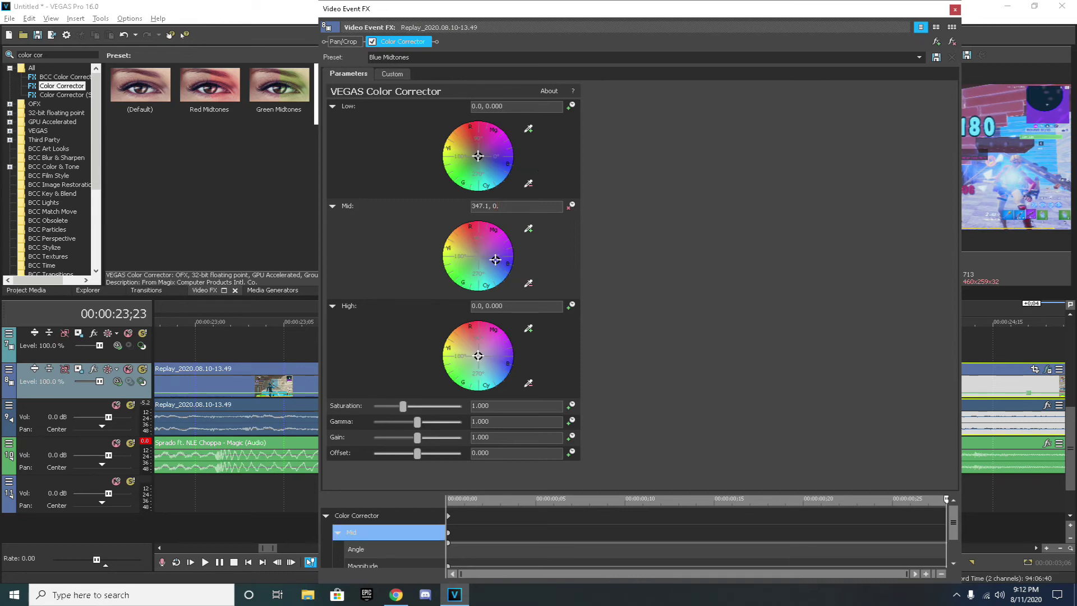
click(954, 9)
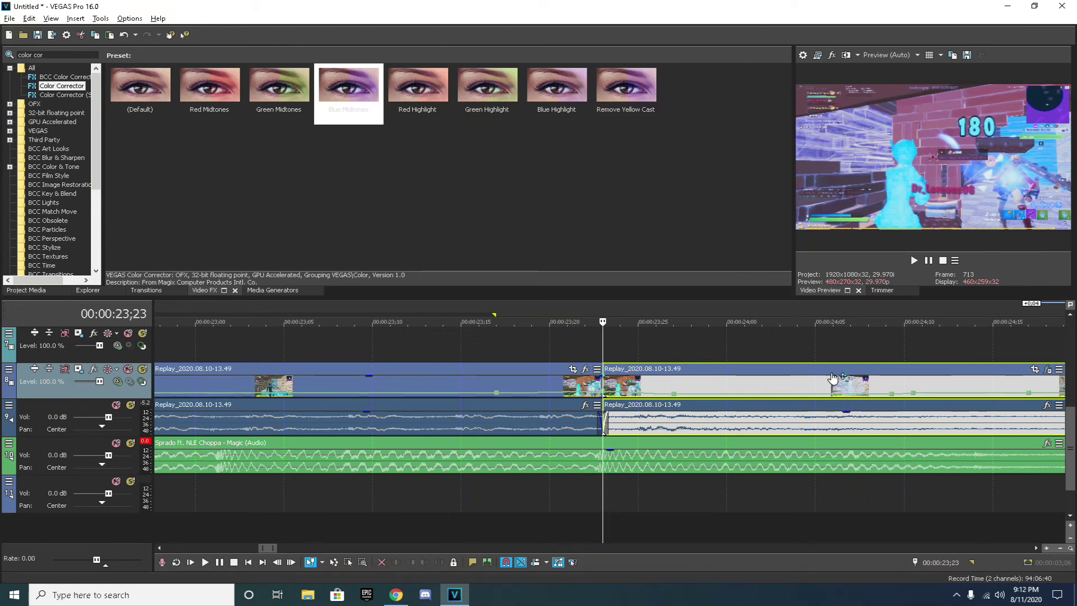
Extend the end of the color-corrected replay segment by 12 frames to 00:00:25;03
scroll(915, 396, down, 2)
drag(849, 388, 962, 388)
scroll(673, 345, up, 2)
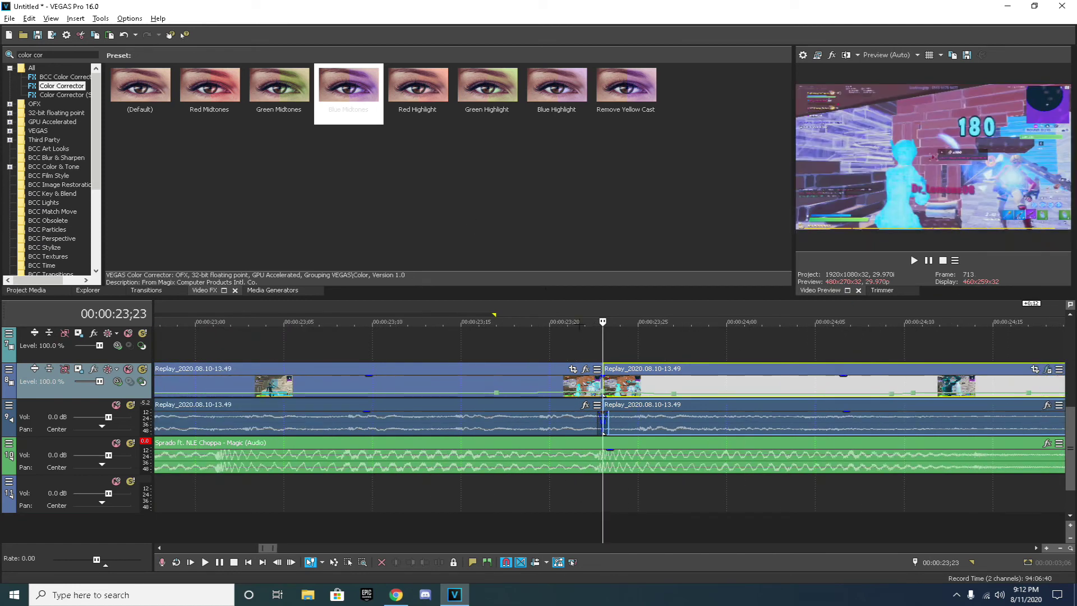
Move the segment's last Color Corrector keyframe to the clip's end at 00:00:01;10 and play the color fade from 00:00:23;20
scroll(770, 383, down, 1)
click(1048, 369)
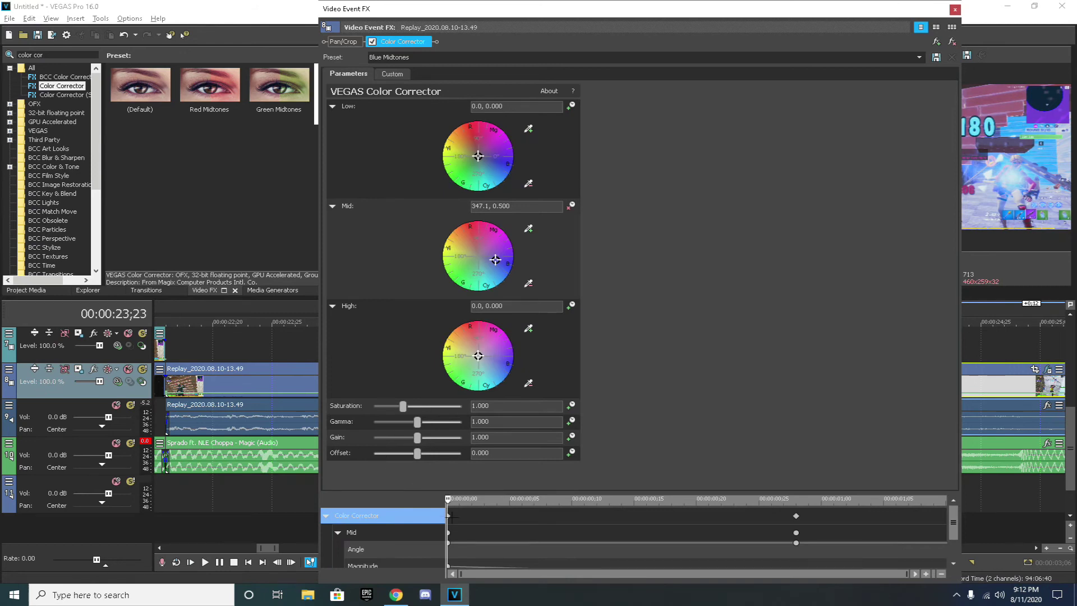
drag(446, 521, 271, 480)
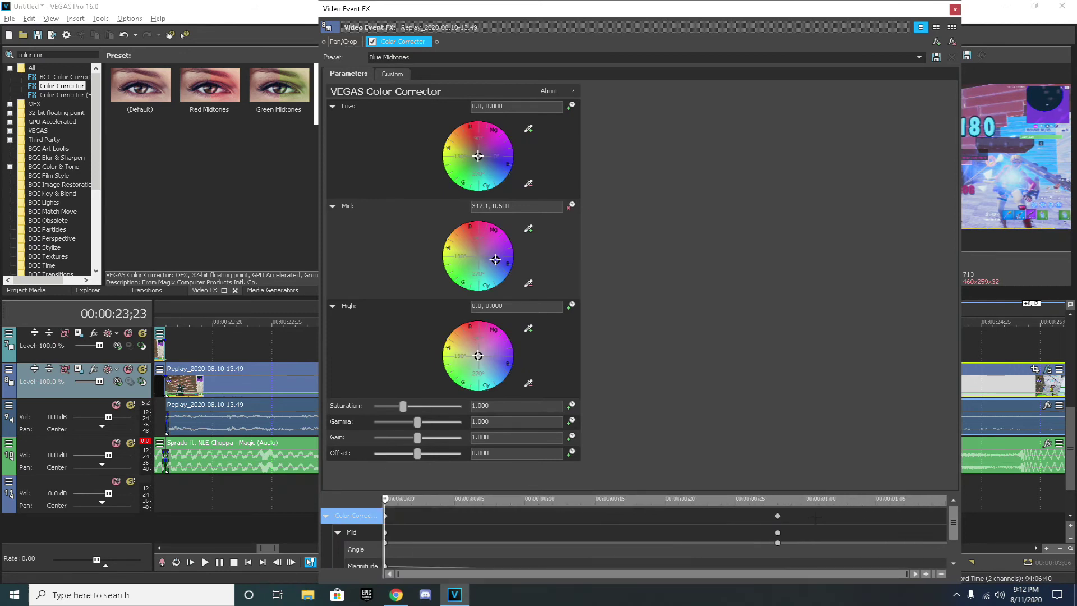
drag(777, 515, 983, 523)
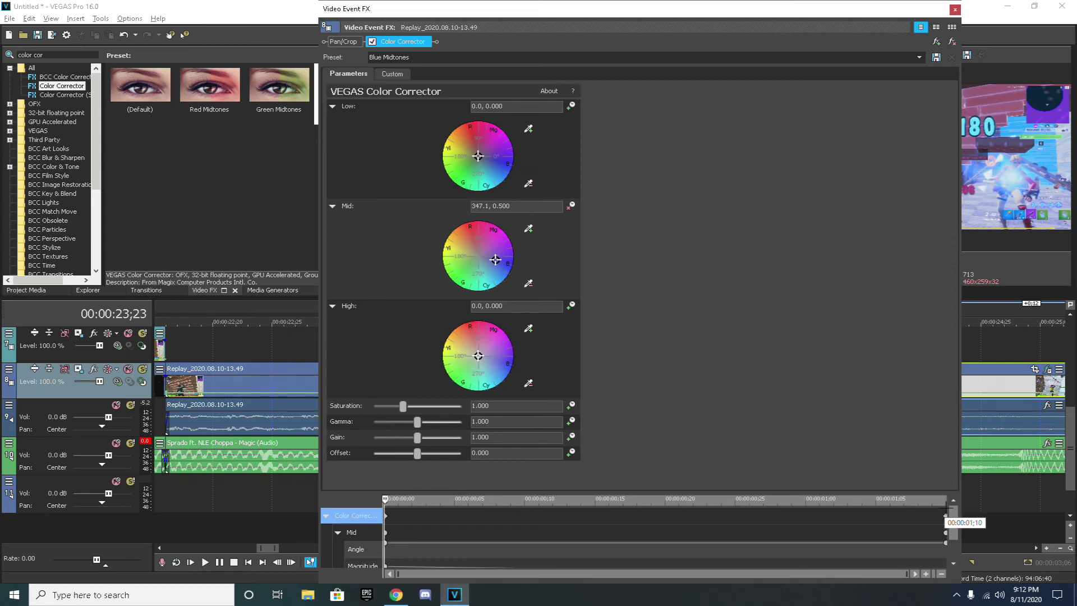
drag(385, 499, 948, 497)
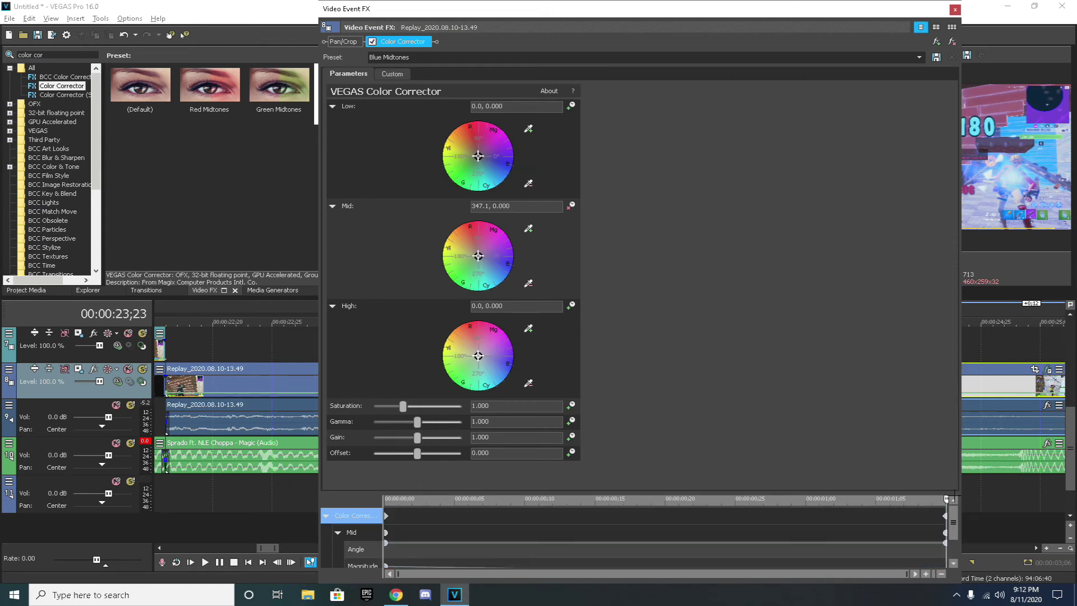
click(955, 9)
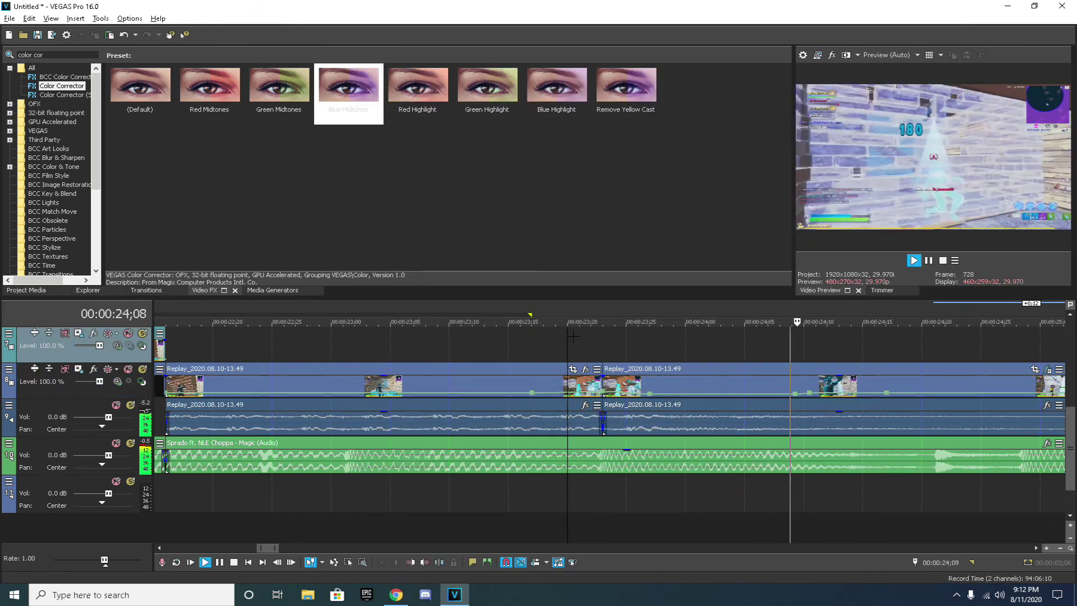
key(space)
Find the S_Shake effect, apply its God Shake Settings preset to the replay segment starting at 00:00:23;23, and play the result
click(58, 55)
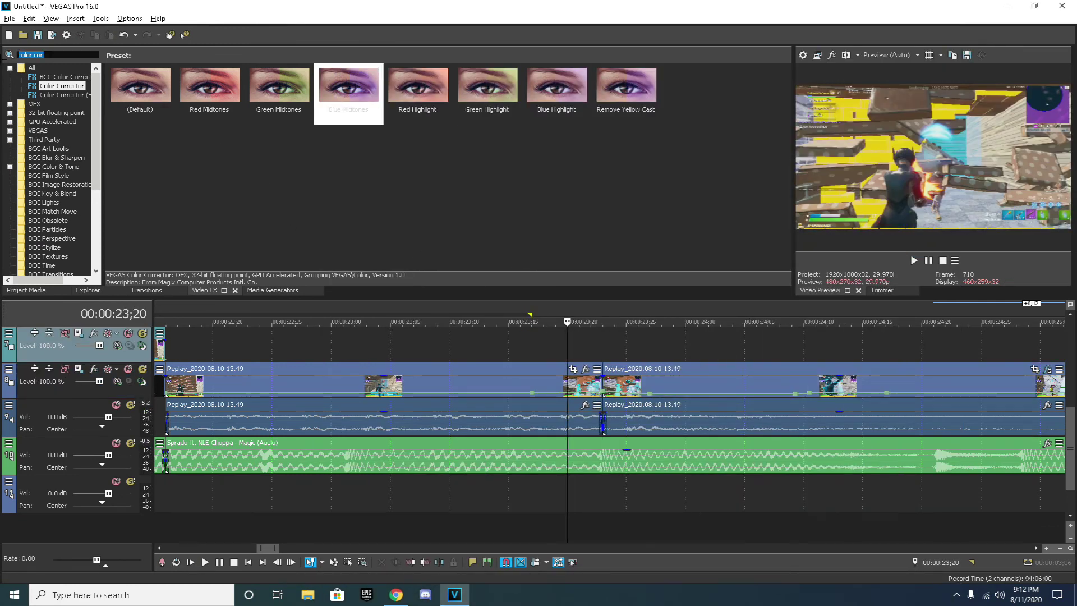
text(shake)
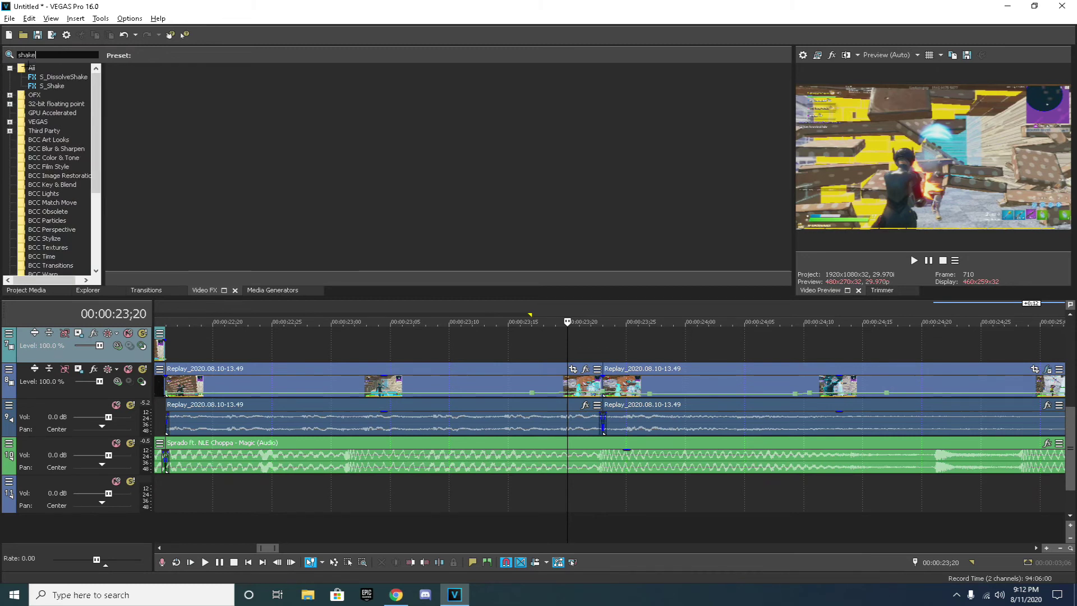
click(52, 86)
click(201, 122)
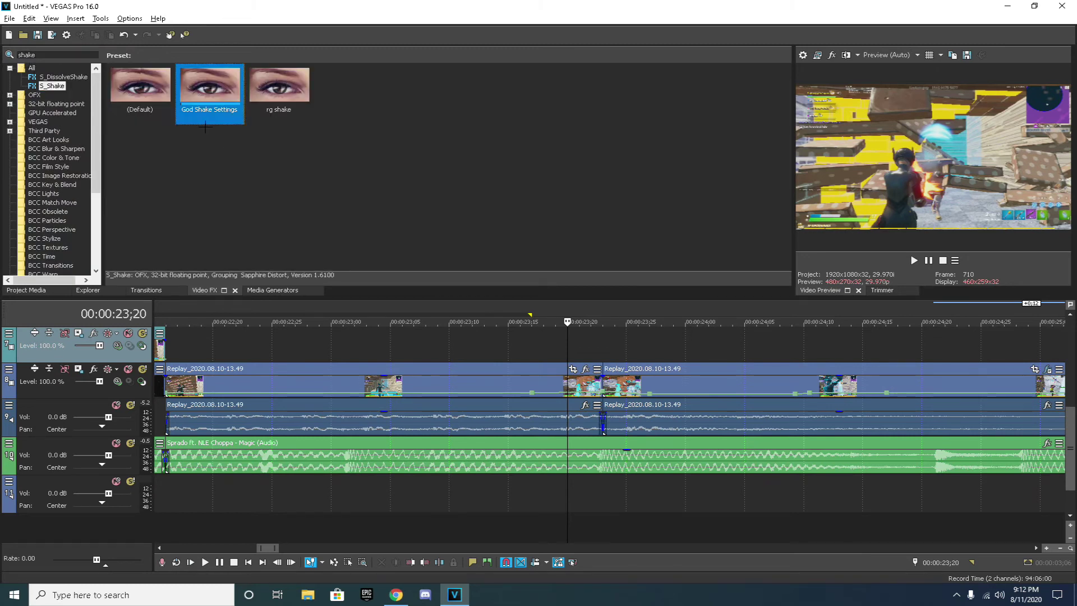
drag(622, 376, 624, 377)
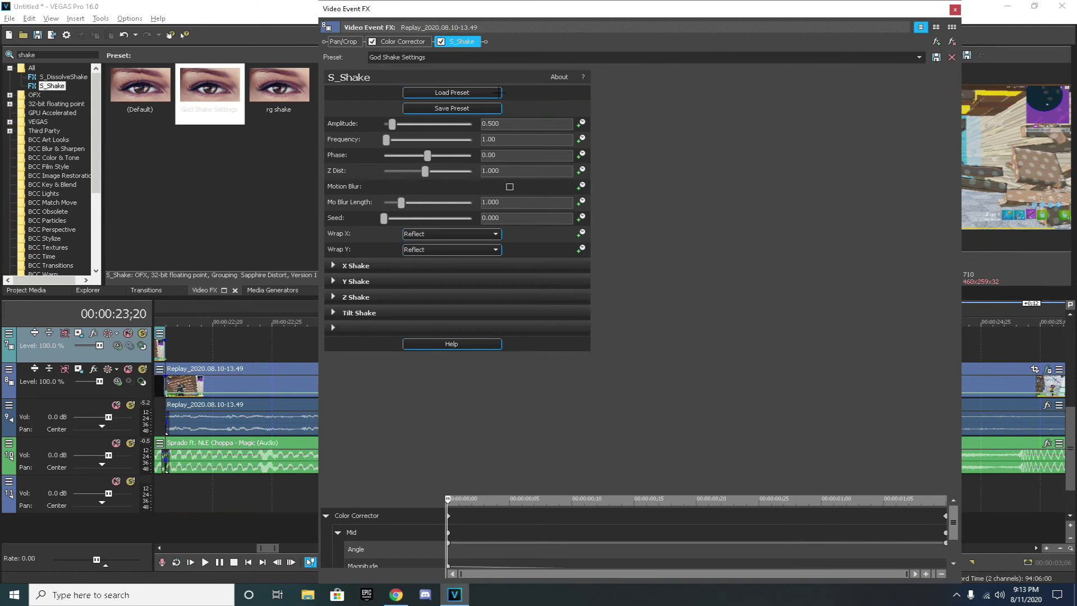
click(954, 10)
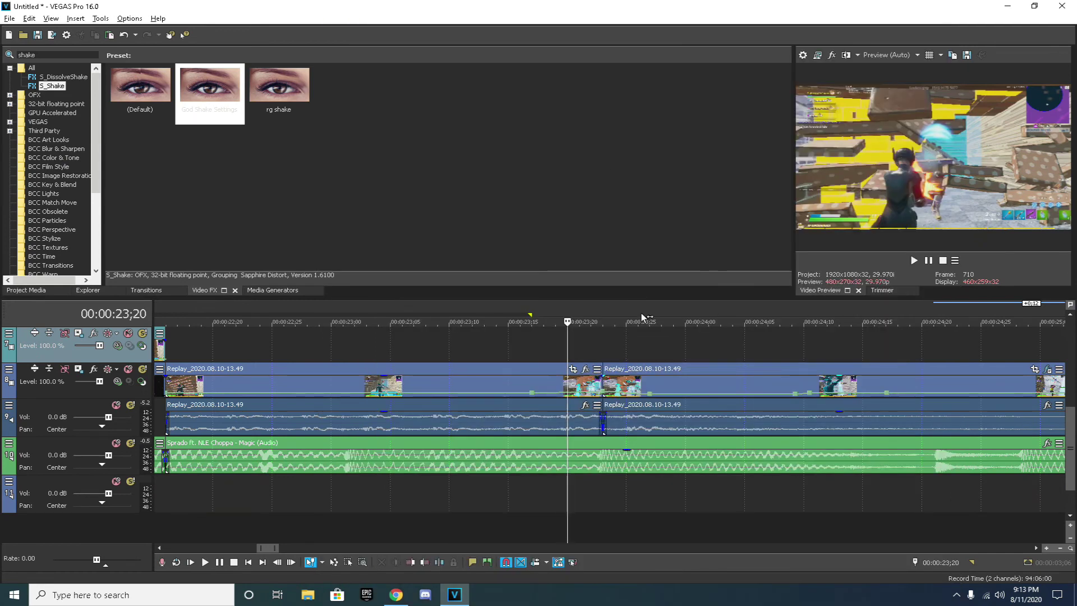
key(space)
key(space)
Paste a copy of the 454425442 background clip directly after the last replay segment on the main video track
scroll(584, 346, down, 8)
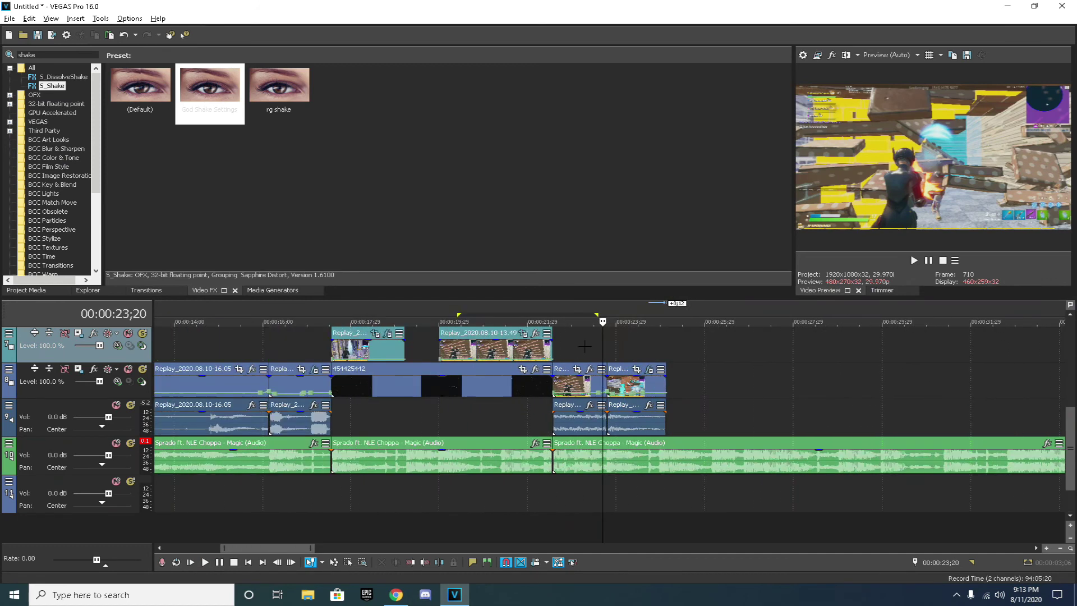
scroll(645, 352, up, 6)
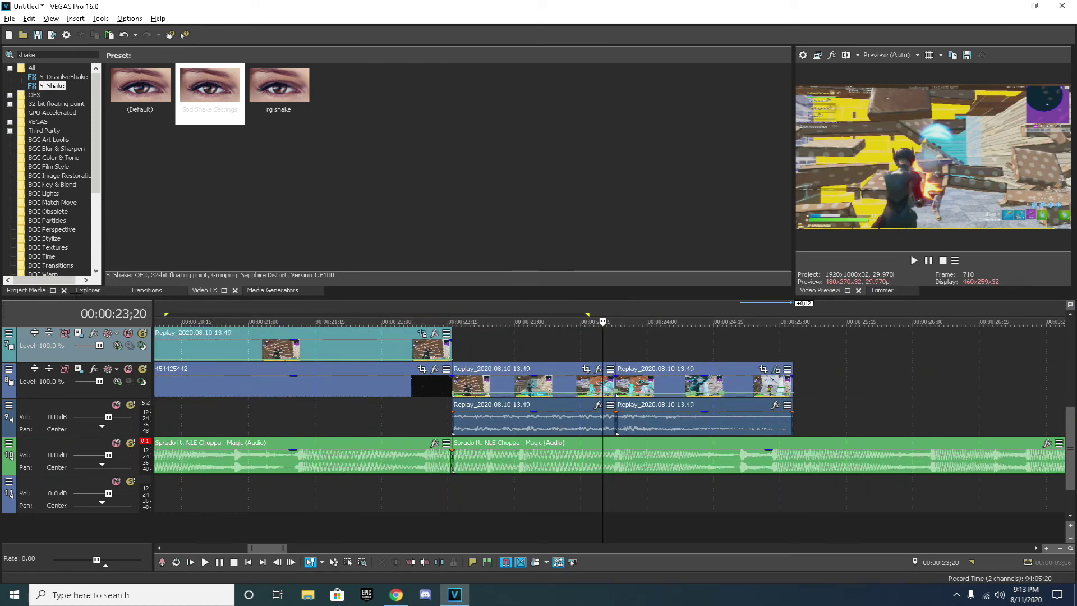
click(87, 290)
click(143, 289)
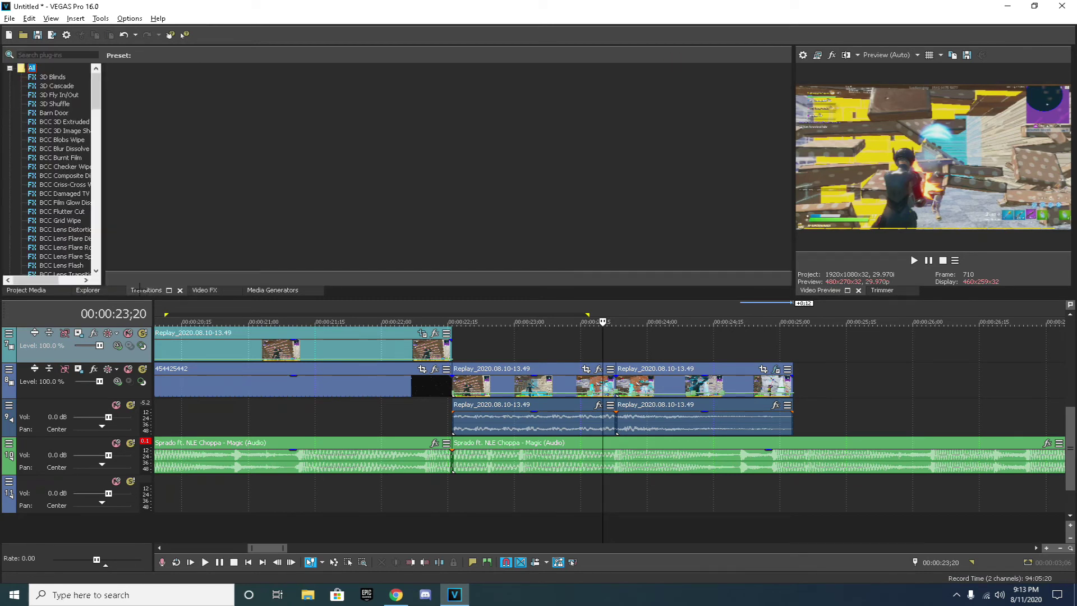
click(395, 387)
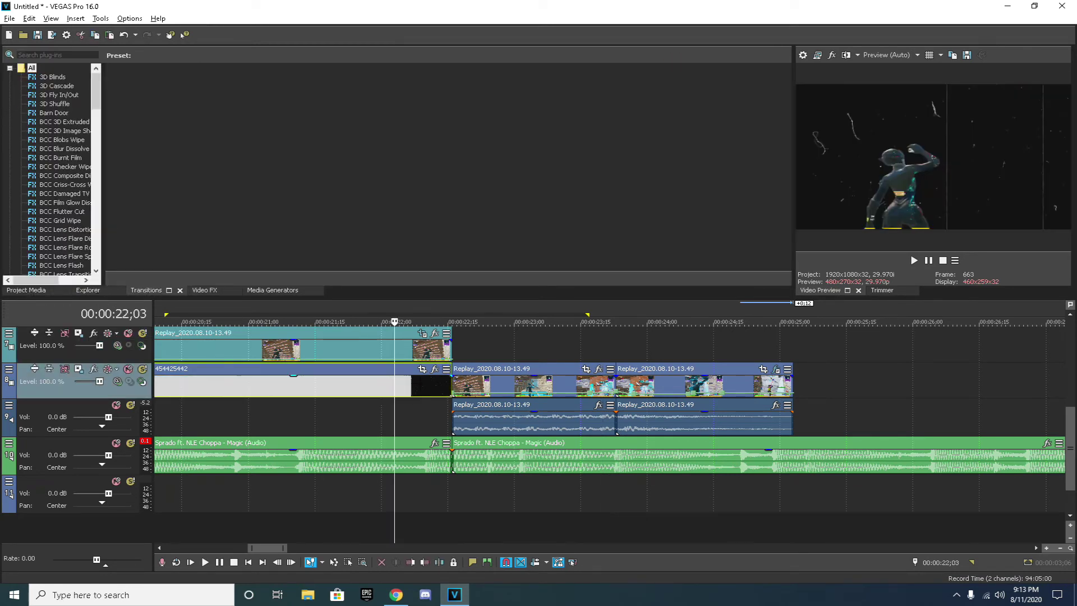
click(794, 350)
key(ctrl+v)
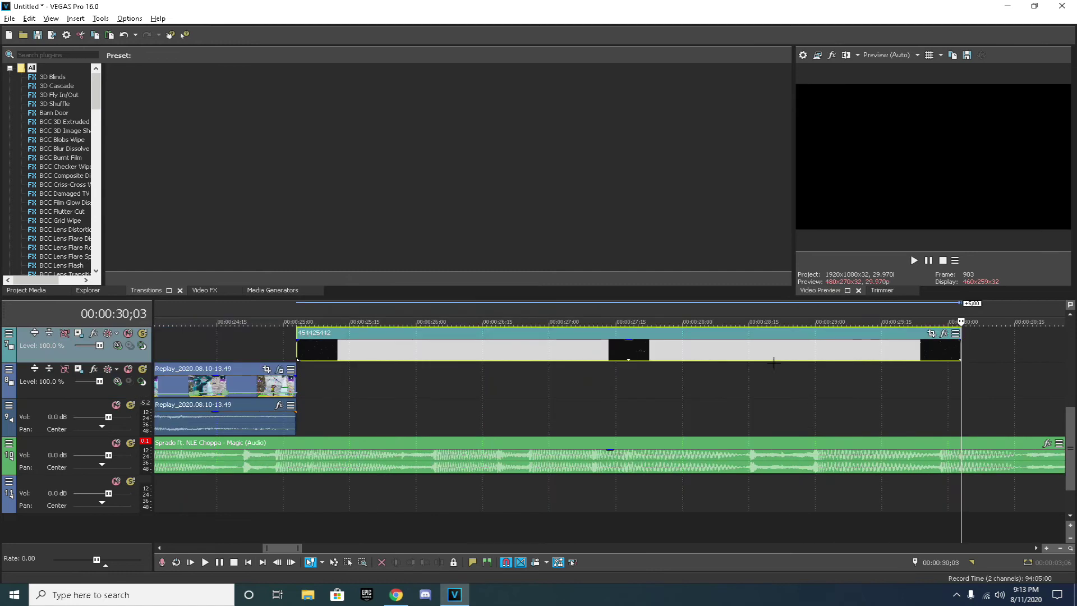
drag(471, 345, 471, 381)
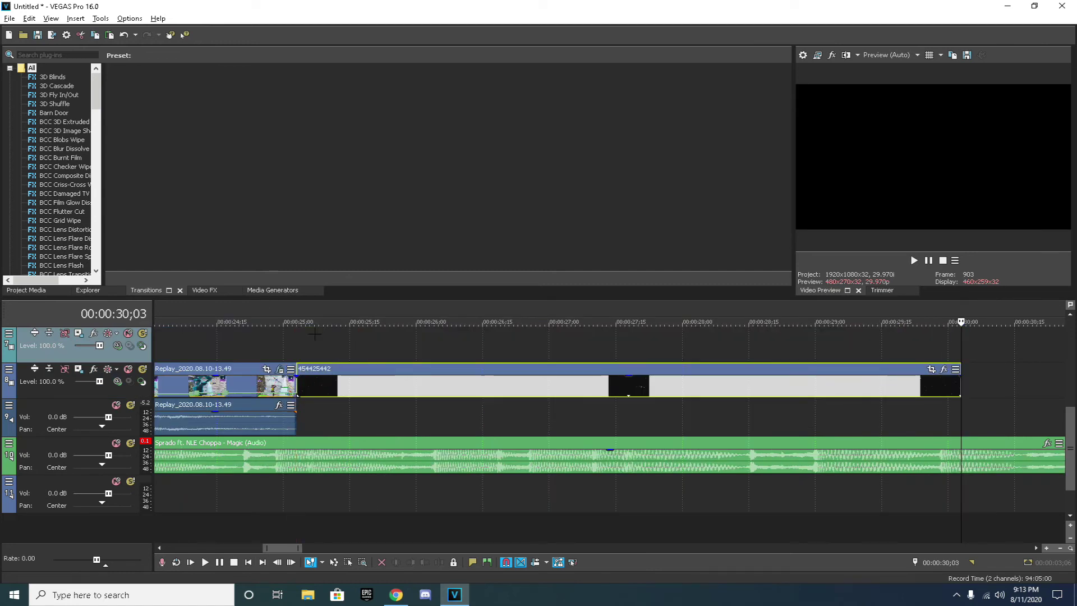
Add a (Legacy) Text title above the pasted background clip's start and load the rg highlights text preset
scroll(733, 395, down, 4)
scroll(733, 395, down, 2)
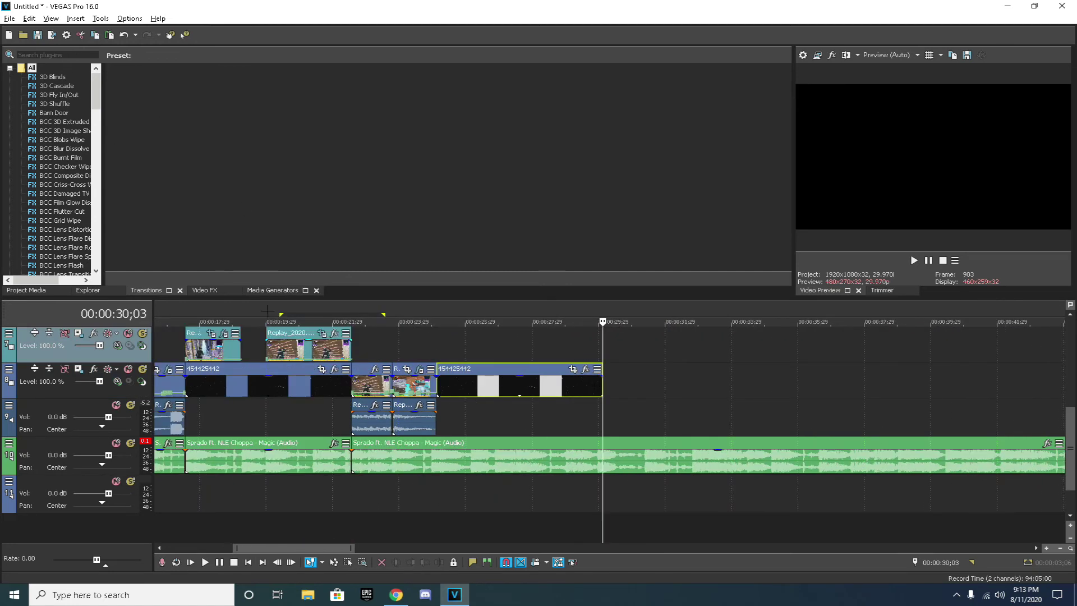
click(197, 290)
double_click(50, 56)
click(141, 289)
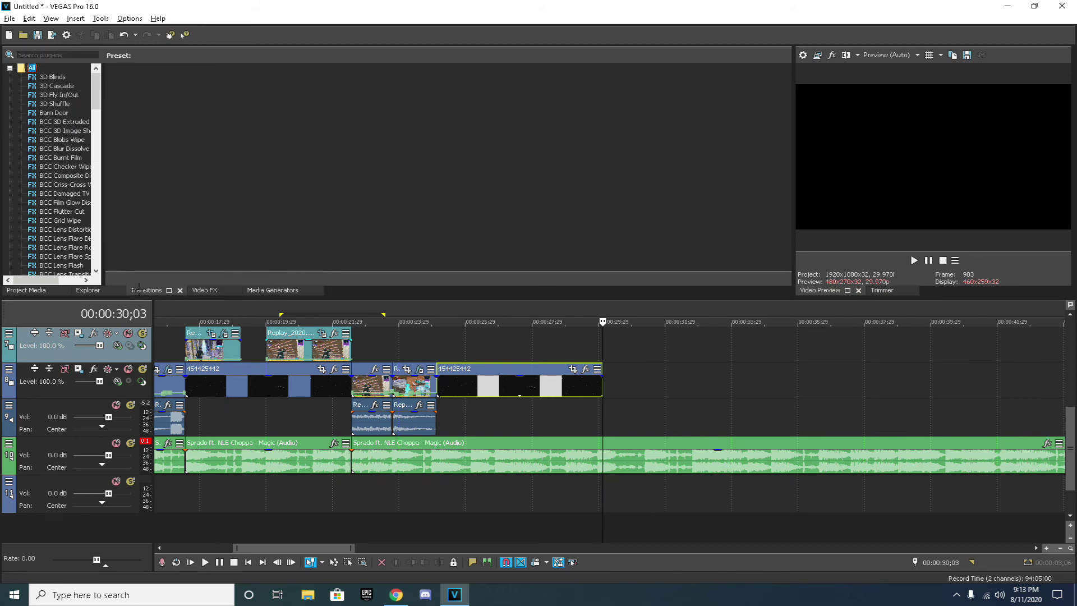
click(272, 290)
click(56, 54)
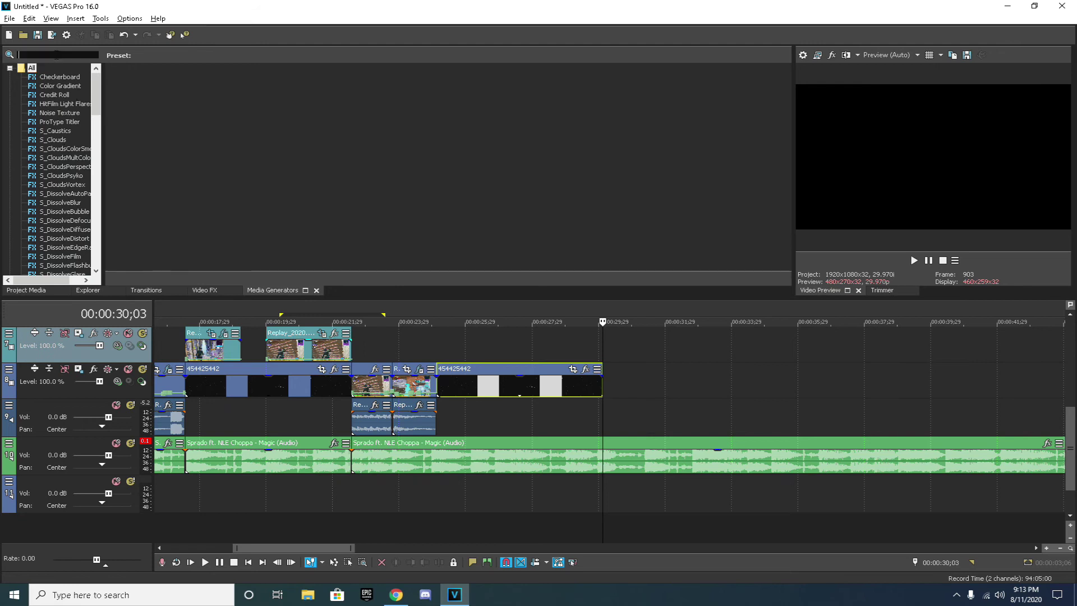
text(legacy)
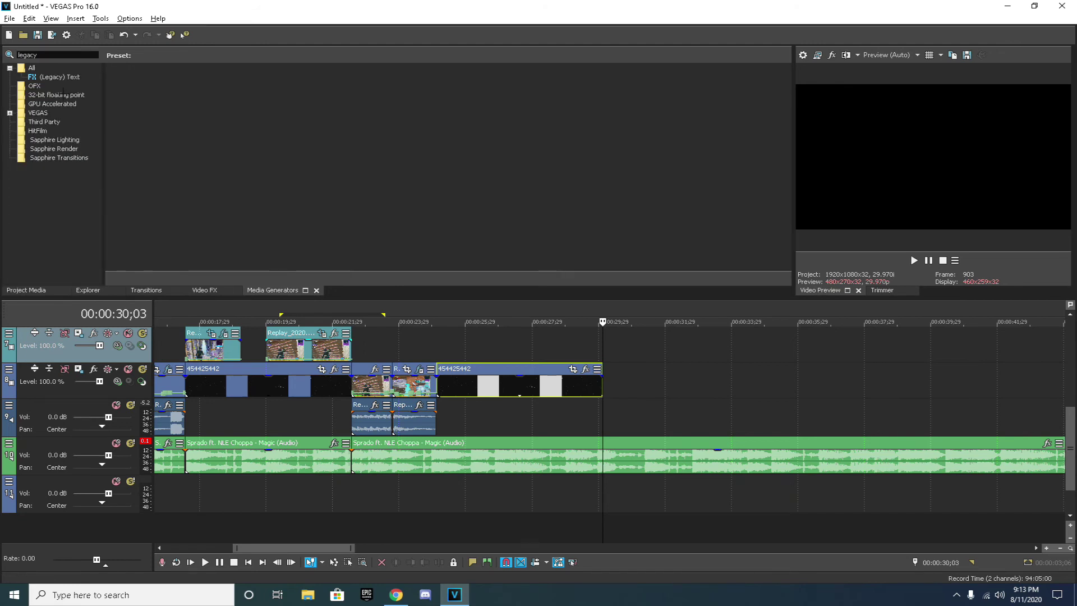
click(59, 77)
drag(162, 106, 516, 336)
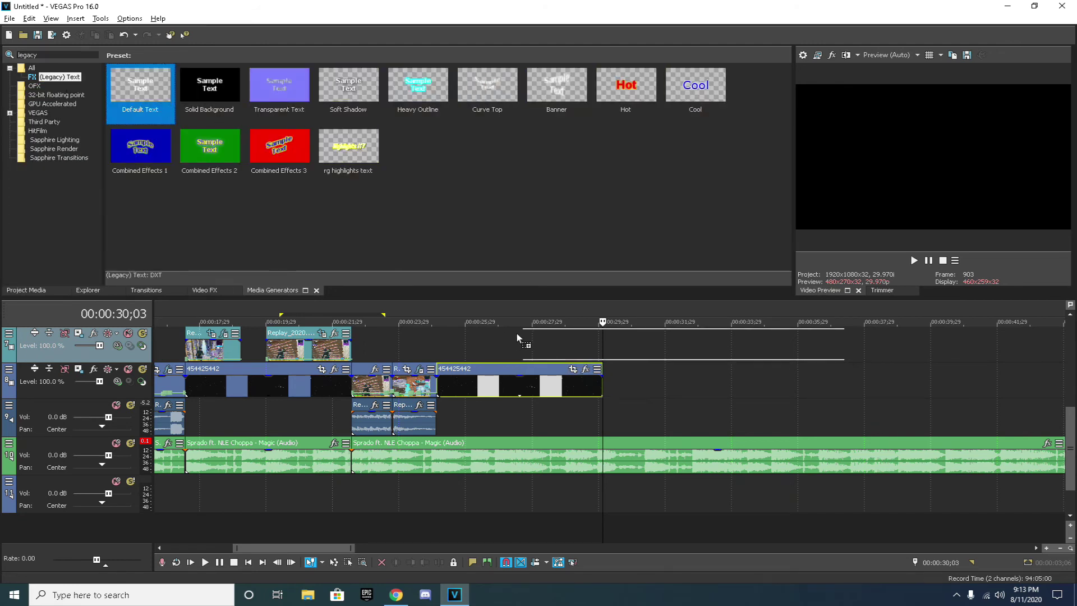
drag(442, 339, 443, 339)
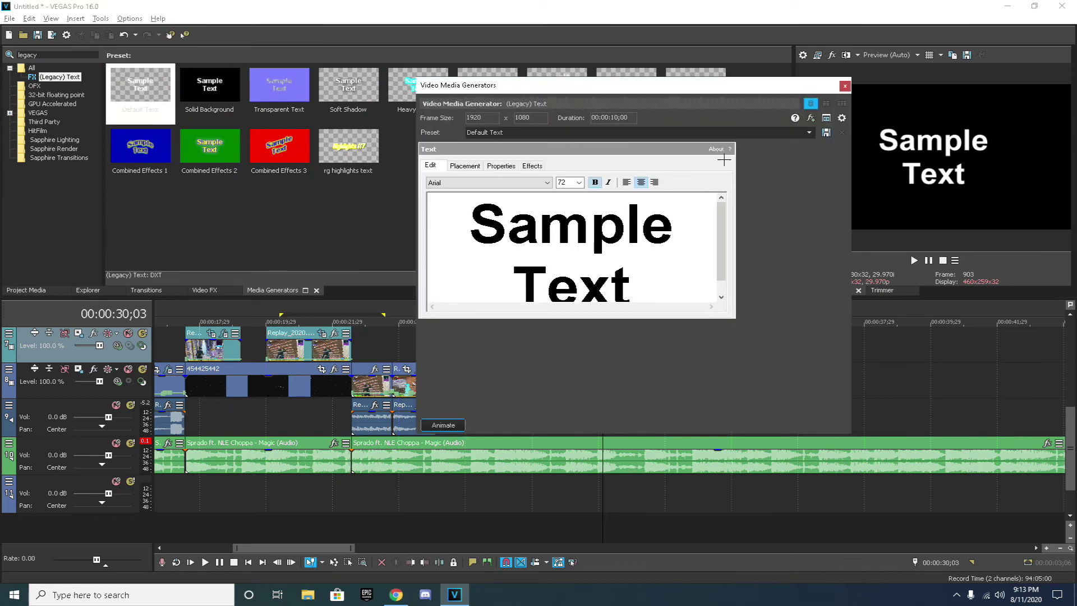
click(808, 132)
click(489, 230)
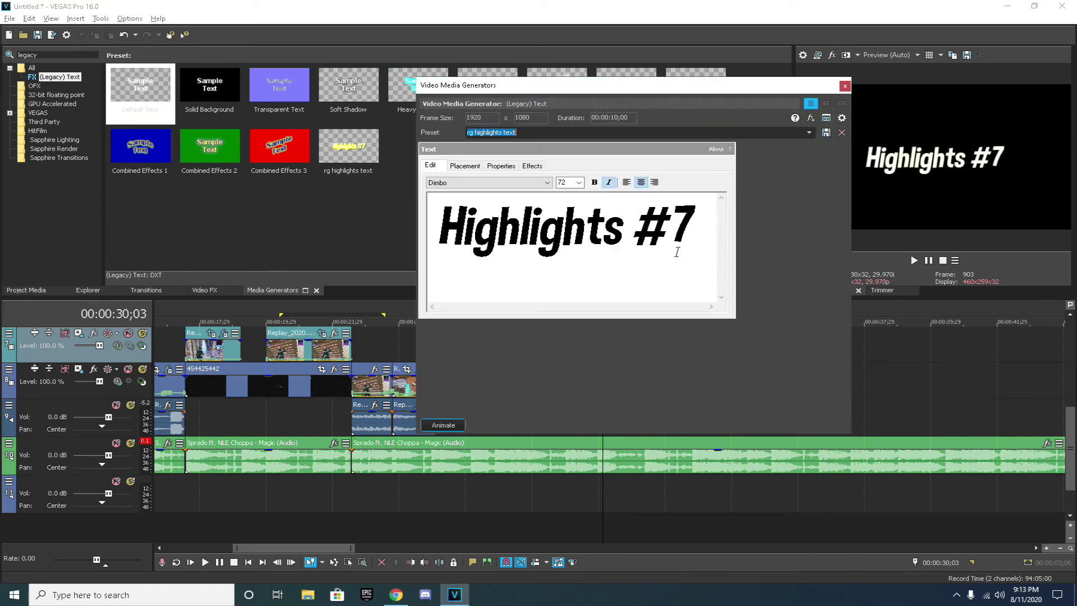
Change the title's text to "thanks for watching" and trim its end to match the background clip at 00:00:30;03
drag(692, 236, 382, 232)
text(thanks for was)
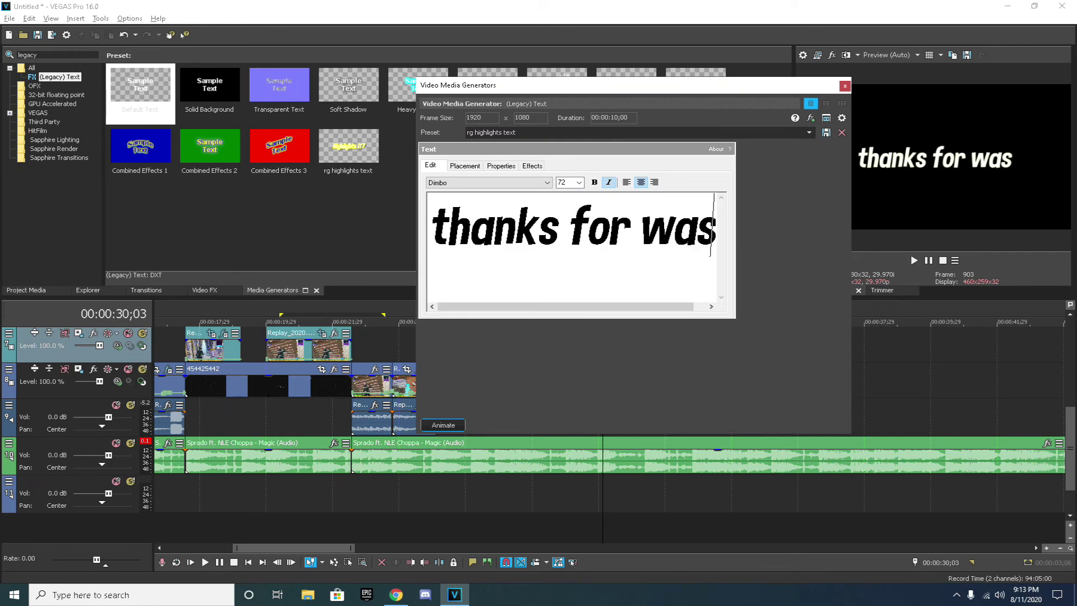
key(BackSpace)
text(tching)
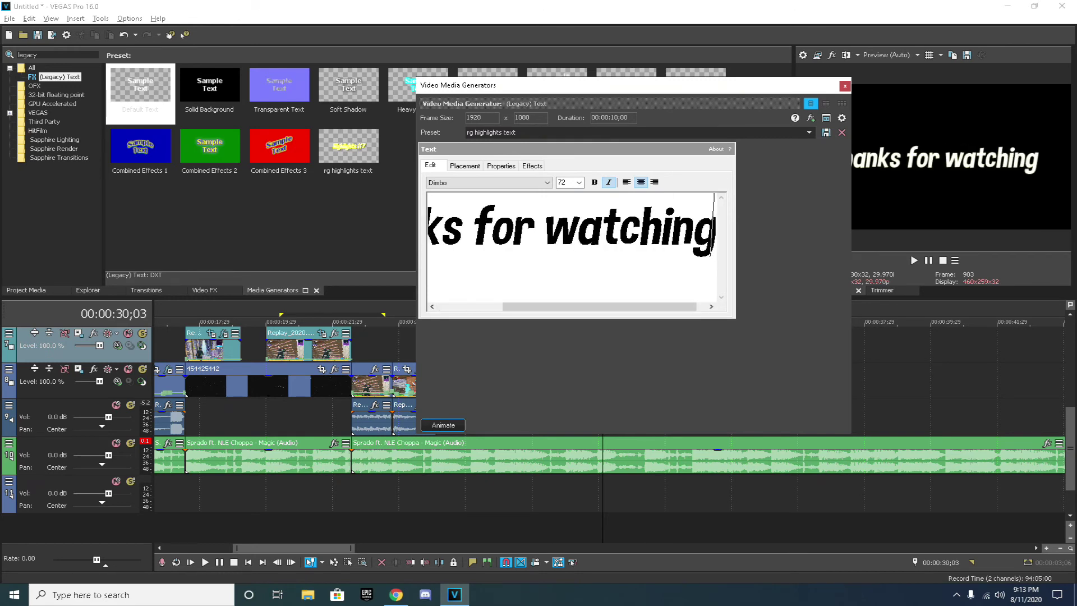
click(844, 85)
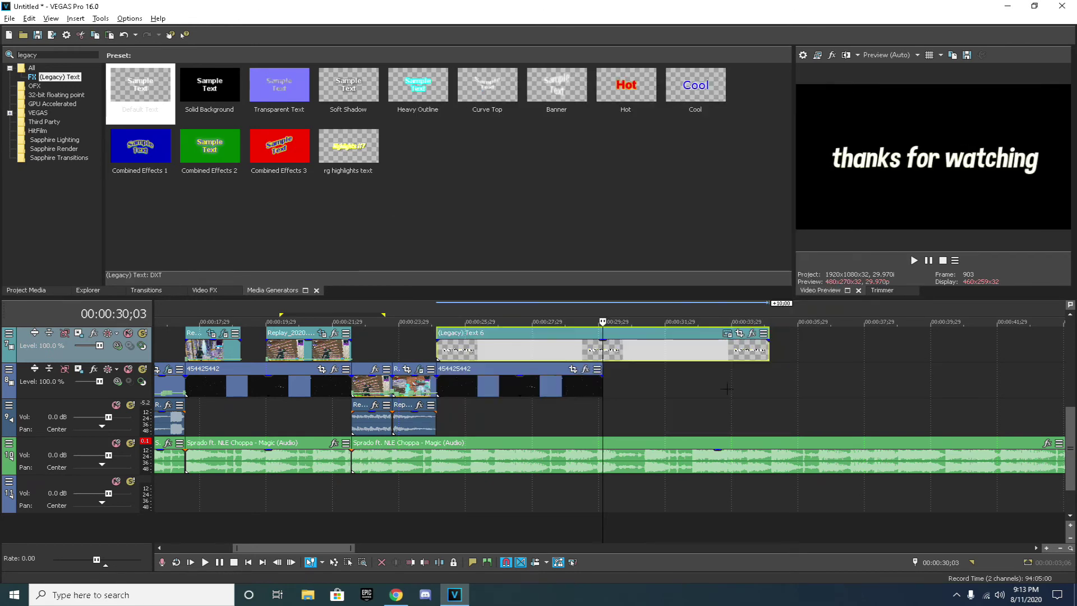
drag(772, 354, 602, 353)
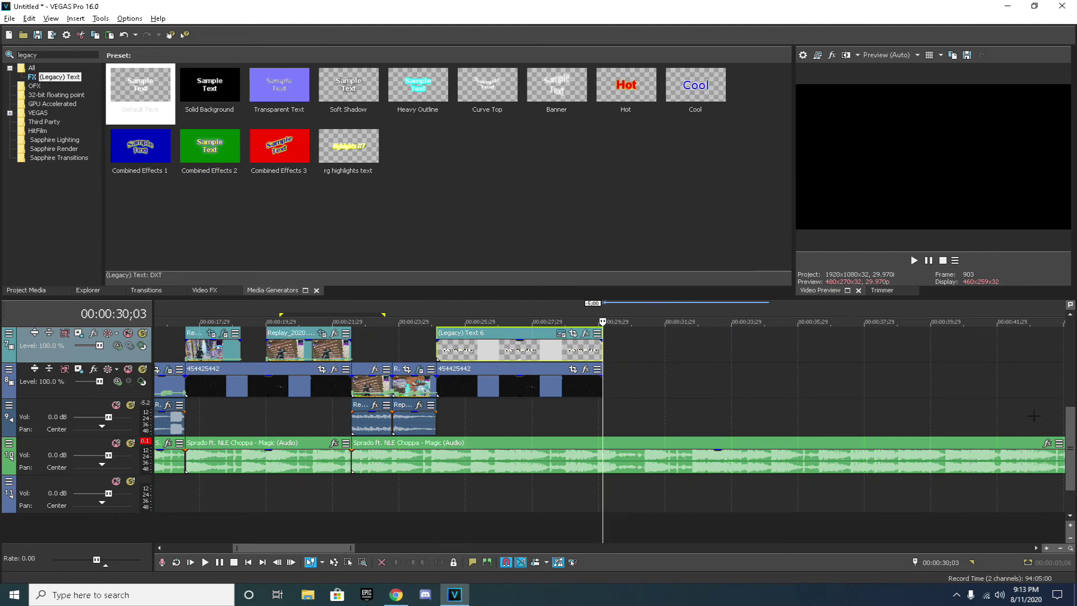
Copy the intro's Displacement event and paste it on the same track at about 00:00:45, past the existing clips
drag(1068, 423, 1068, 335)
scroll(474, 439, down, 1)
scroll(475, 439, down, 3)
scroll(275, 397, up, 1)
click(195, 387)
key(ctrl+c)
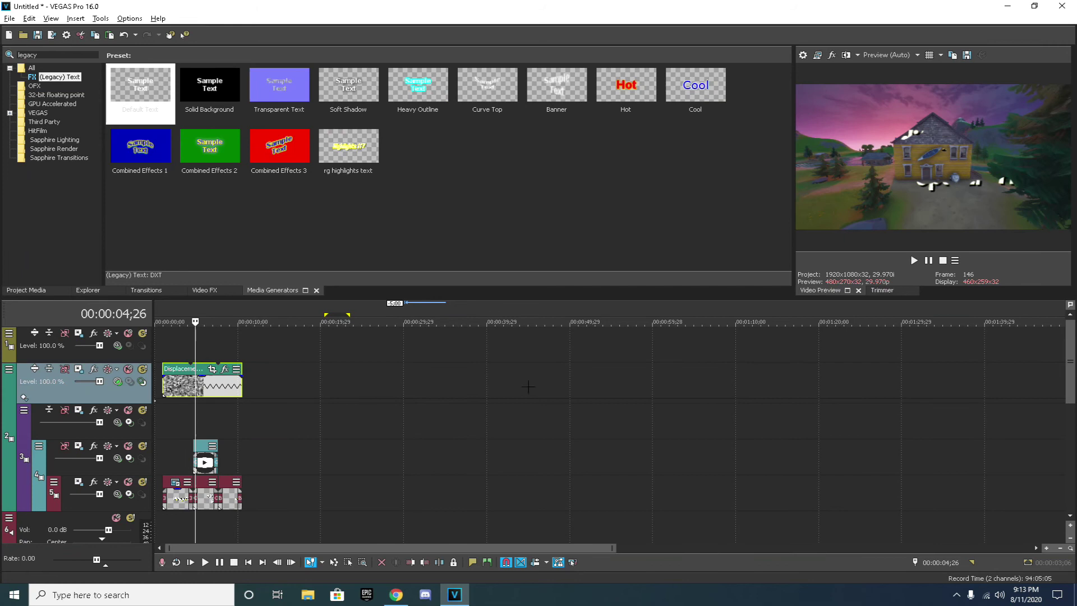
click(532, 386)
key(ctrl+v)
Move the pasted Displacement event so it starts at 00:00:25;03, aligned with the start of the "thanks for watching" title
scroll(1070, 392, down, 5)
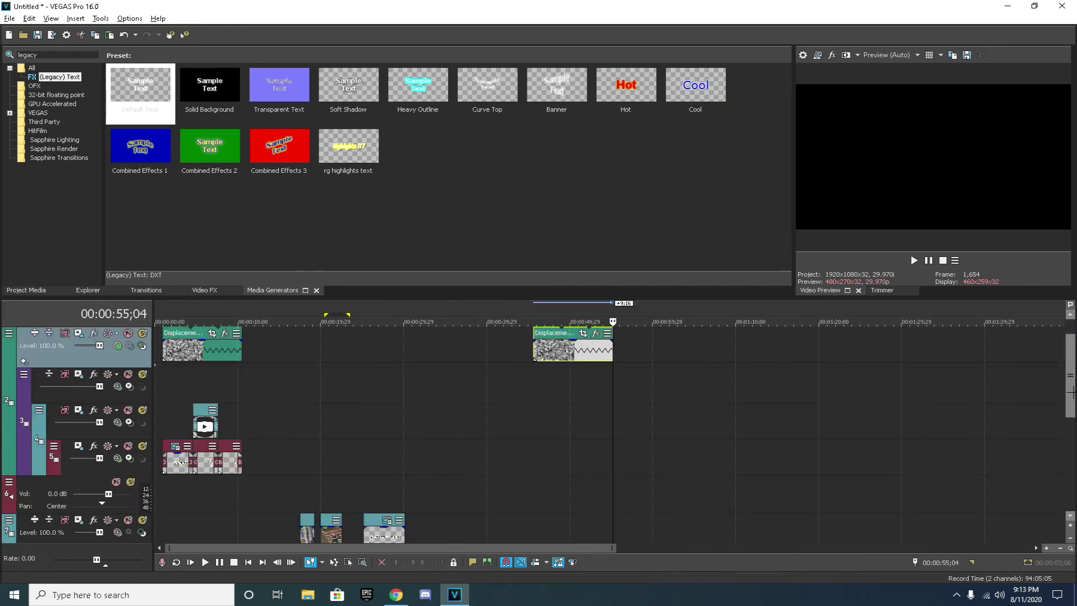
scroll(1062, 415, up, 1)
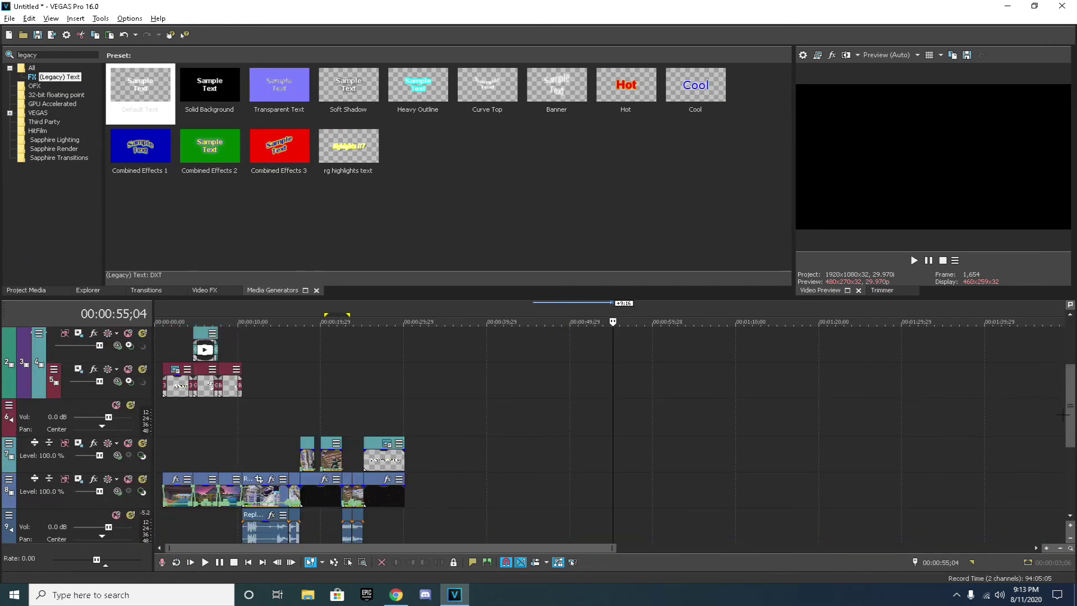
click(363, 375)
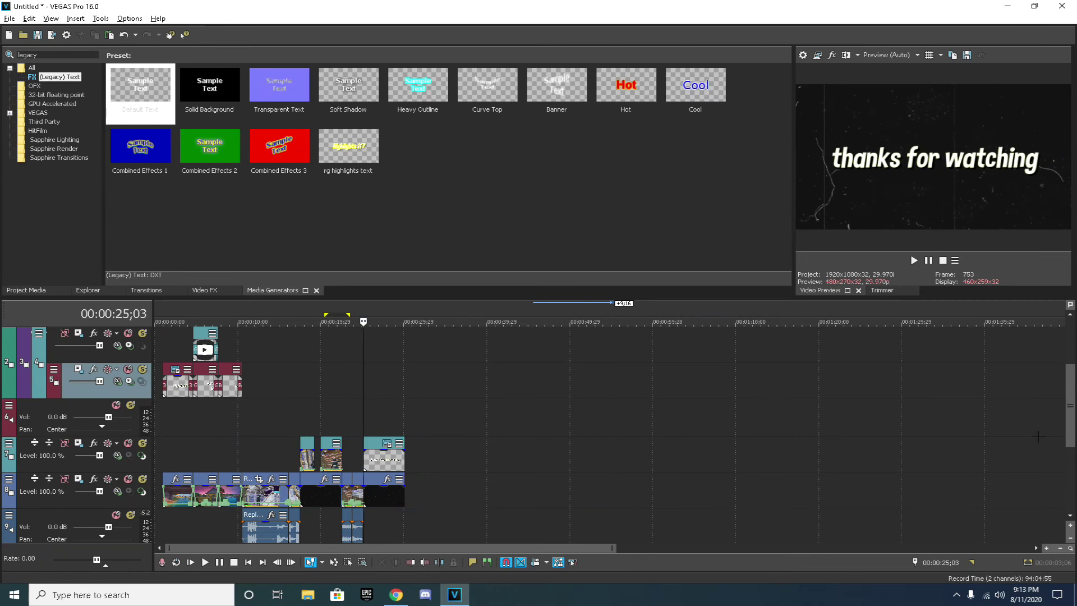
scroll(810, 390, up, 3)
drag(558, 385, 386, 381)
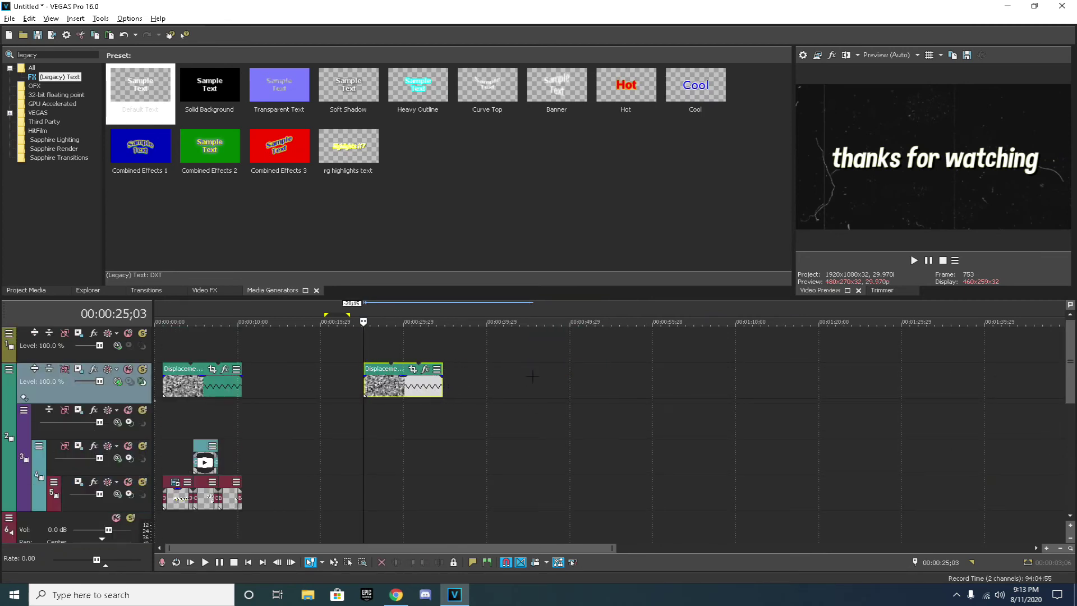
Trim the end of the outro Displacement event to 00:00:30;03, matching the end of the title and background clips
scroll(1070, 364, down, 2)
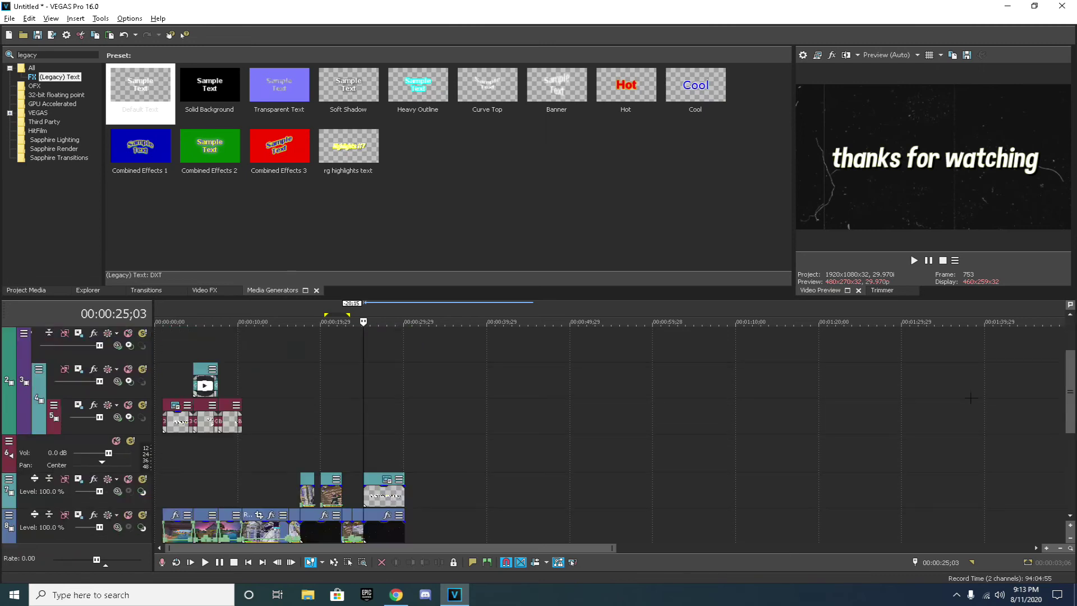
click(400, 418)
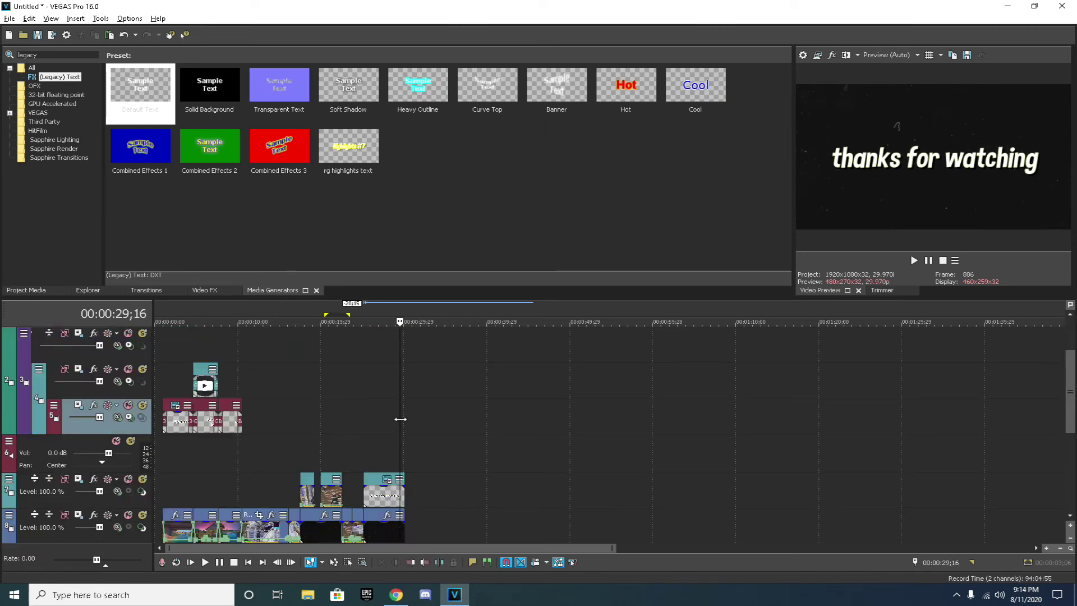
click(404, 418)
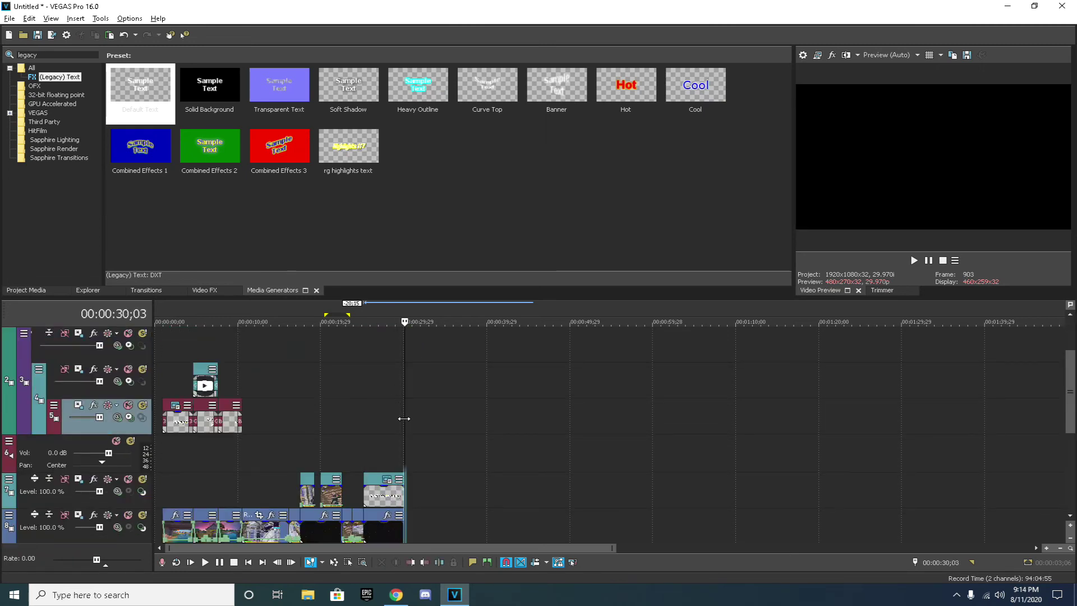
click(1061, 383)
click(400, 385)
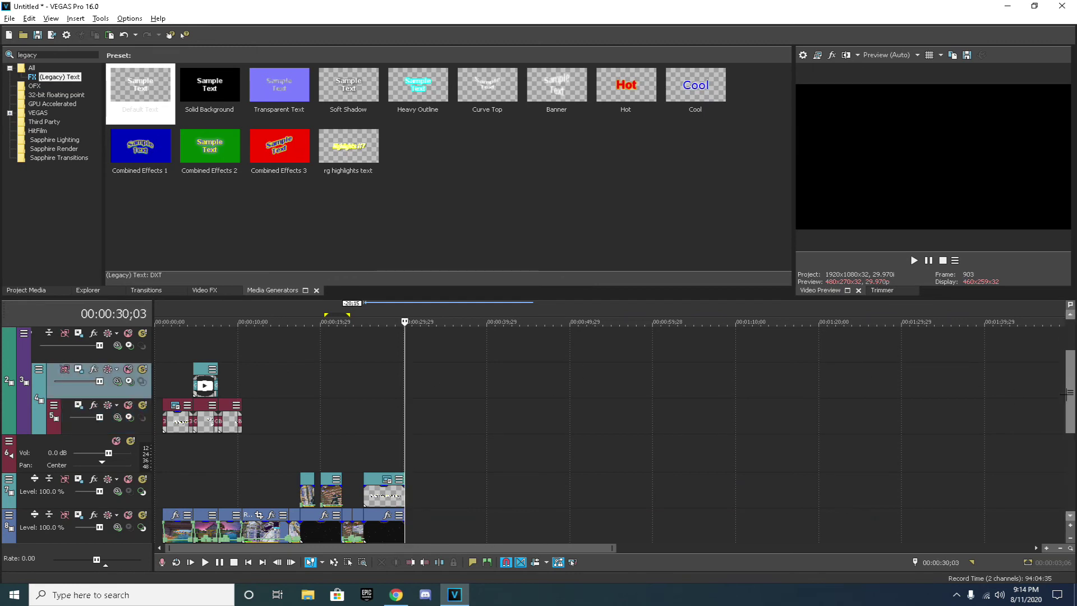
drag(1070, 388, 1069, 355)
drag(442, 385, 404, 385)
drag(1070, 365, 1070, 436)
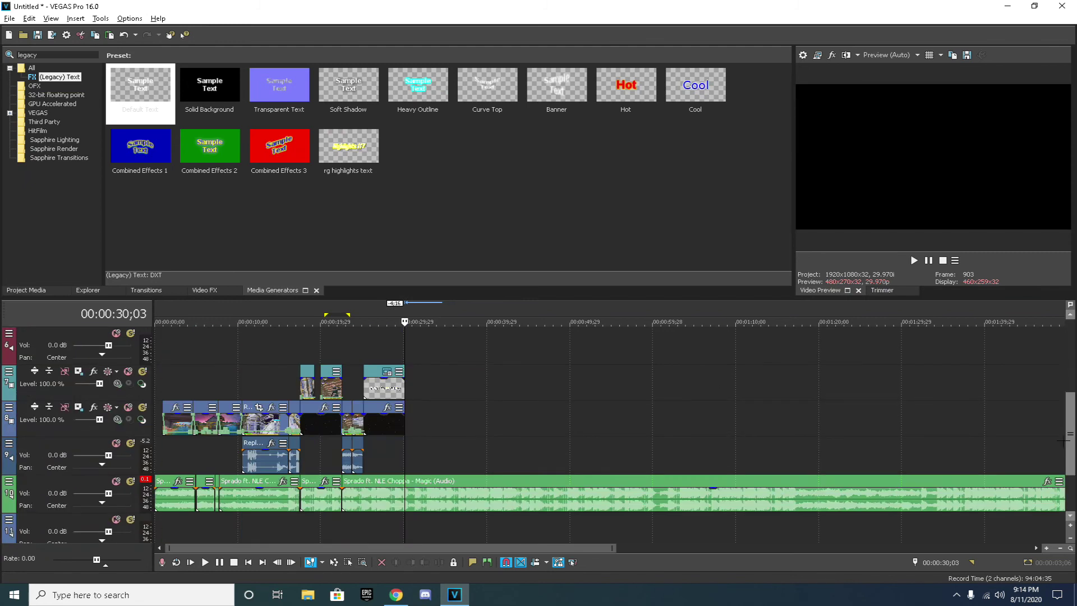
Make the title and overlay track a compositing child of the Displacement track group, then play back the overlay clips and outro
click(351, 320)
key(space)
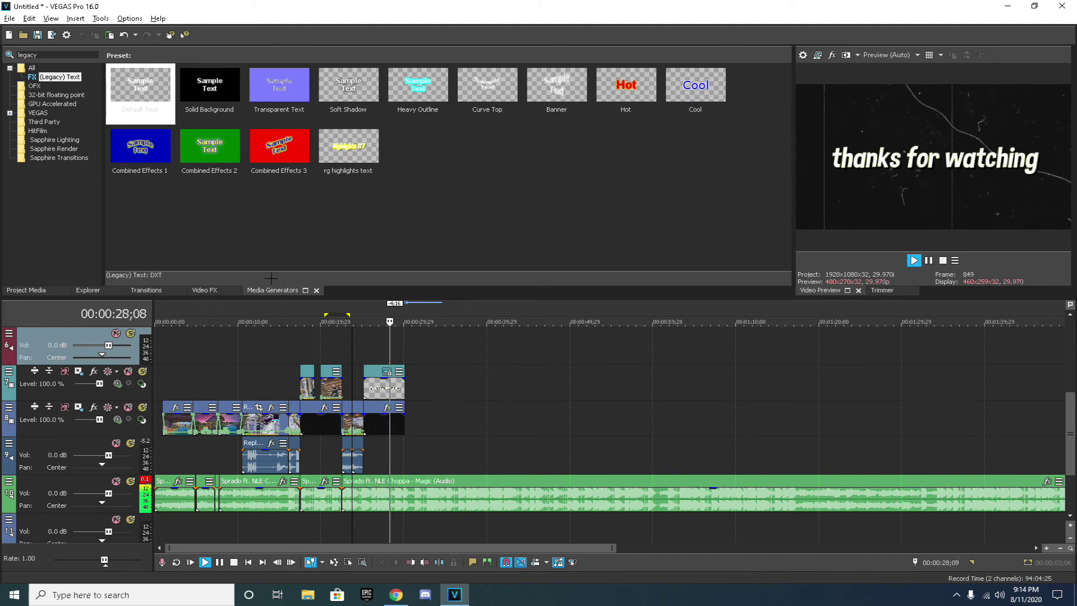
key(space)
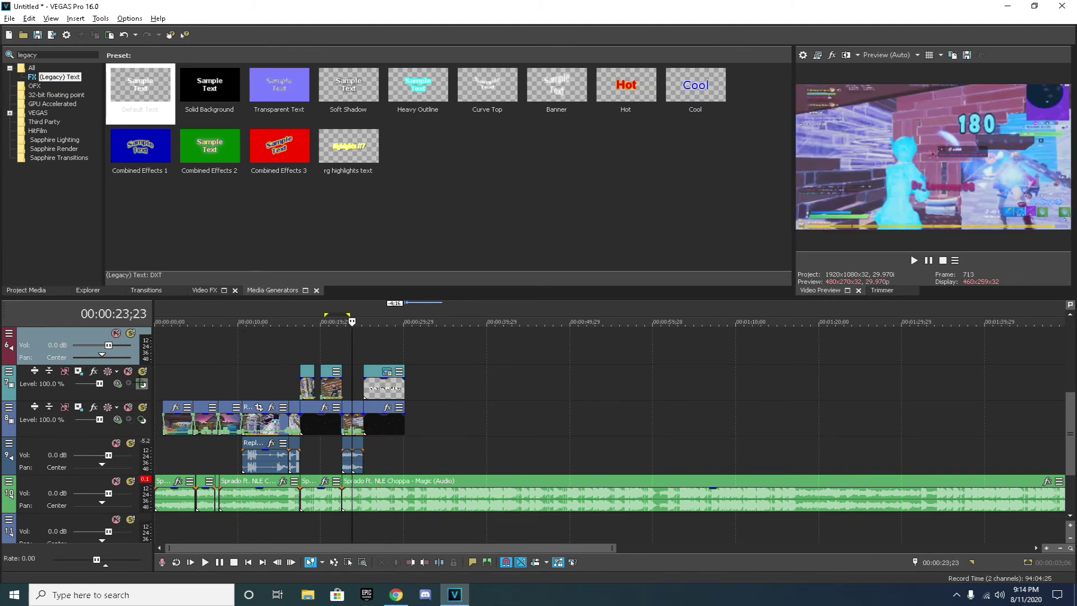
click(140, 383)
click(145, 383)
click(145, 383)
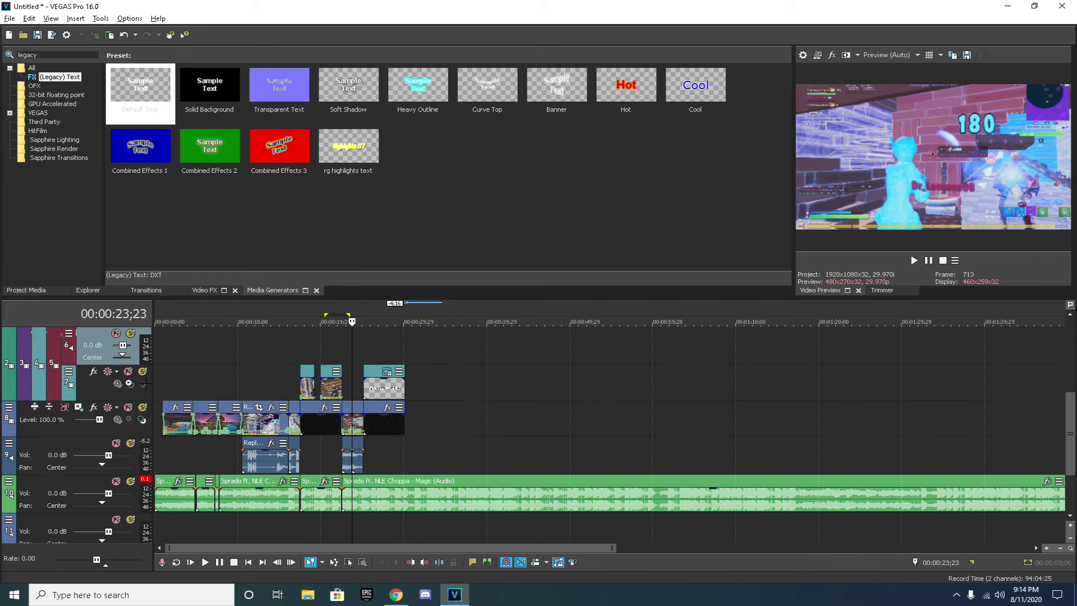
click(307, 340)
key(space)
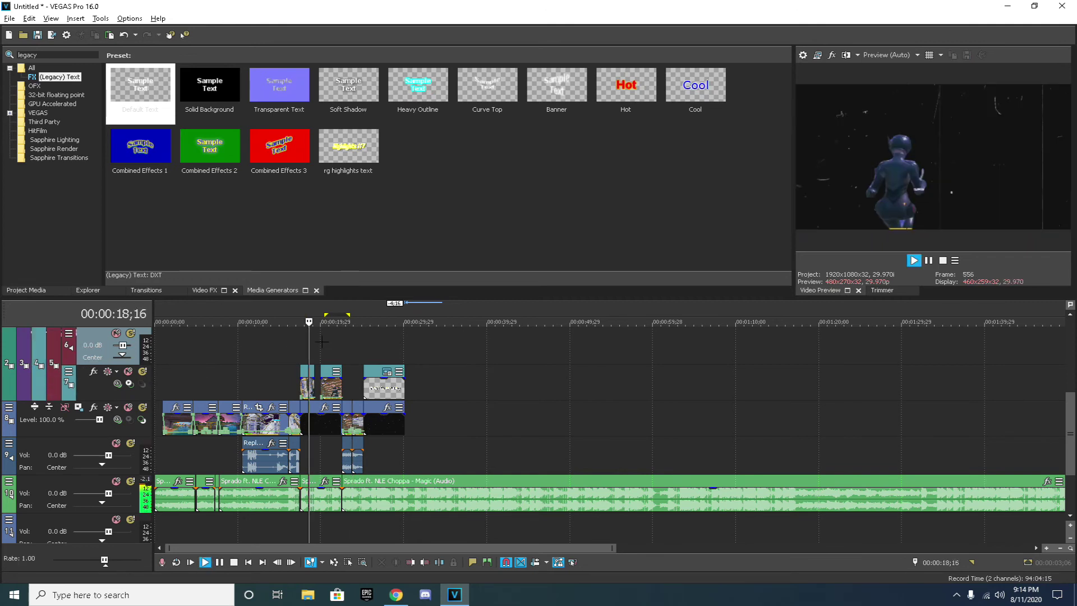
click(364, 337)
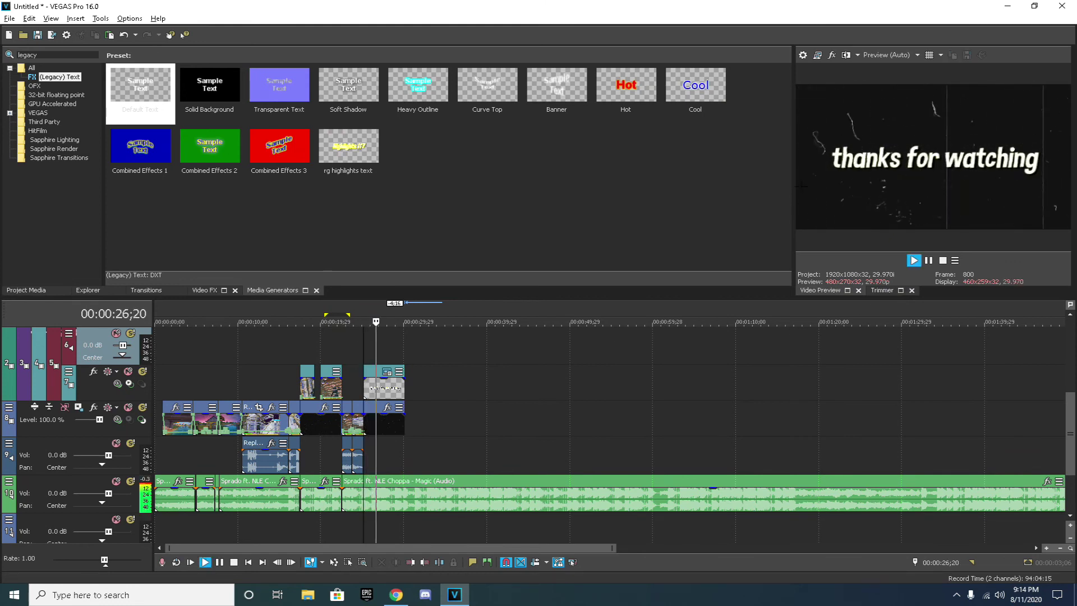
scroll(454, 395, up, 2)
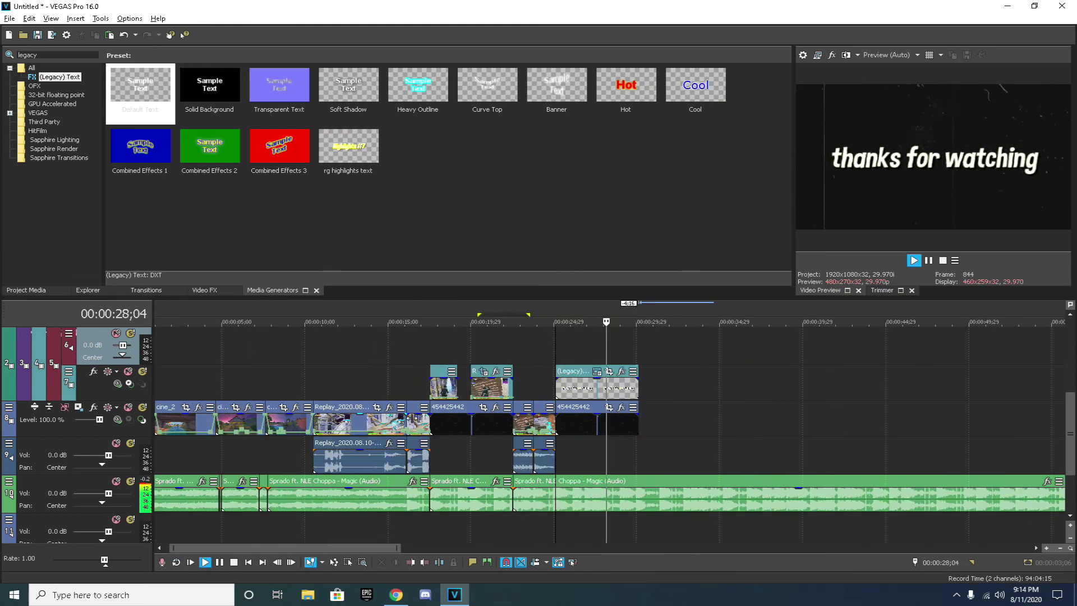
Split the Magic music at 00:00:31;07, delete the remainder, then extend the kept segment by 6;09 with a long fade-out
click(663, 352)
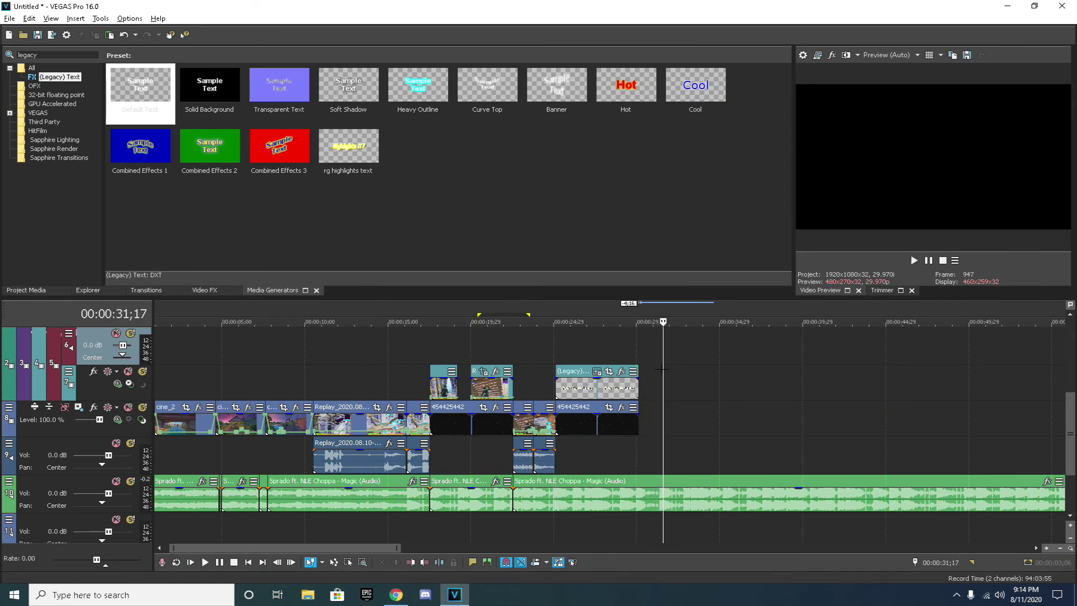
drag(659, 431, 657, 430)
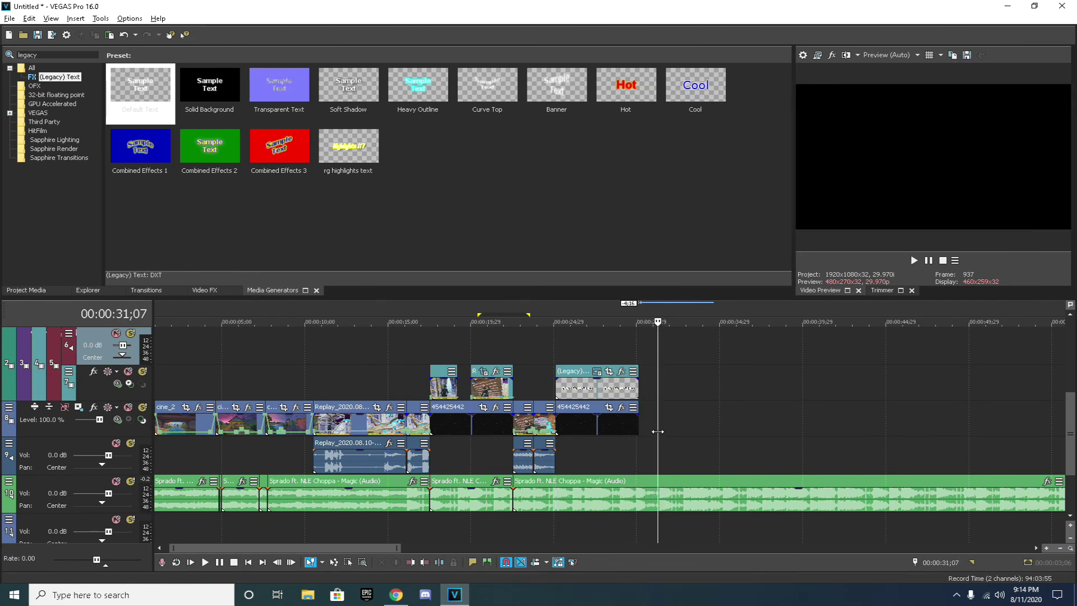
click(667, 494)
key(s)
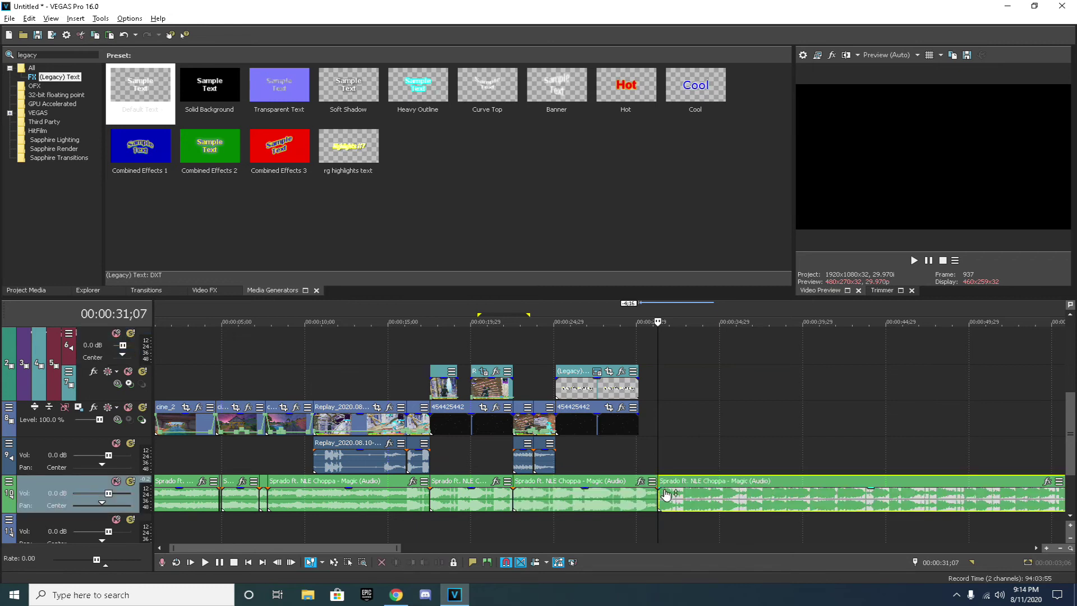
key(Delete)
drag(658, 493, 527, 485)
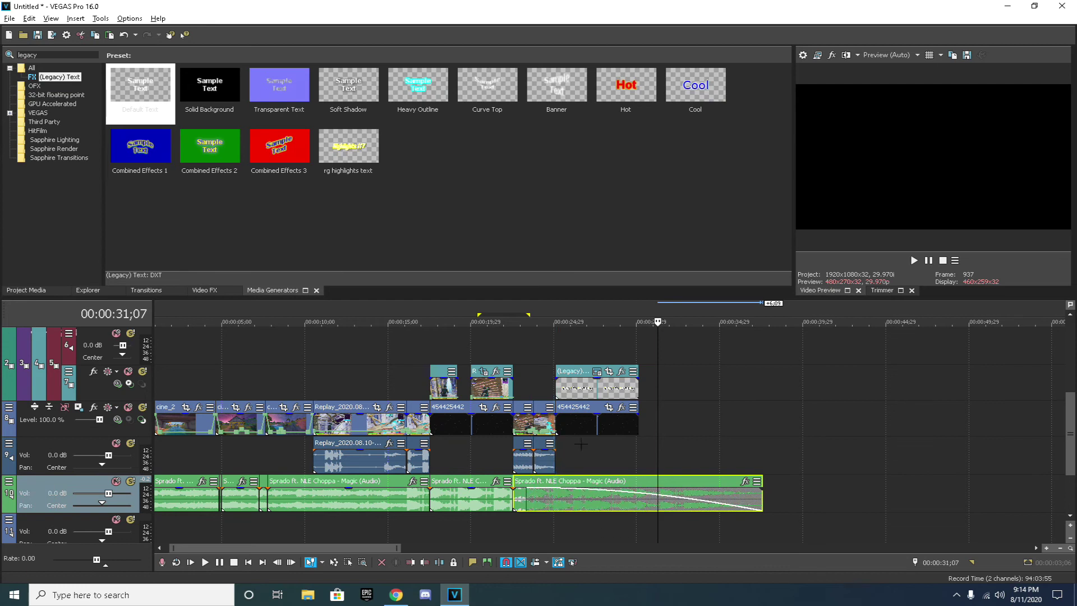
Extend the outro background clip and title by 2;10, give both long fade-outs (title about 4;25), and play back the outro
click(637, 417)
drag(637, 416, 596, 416)
drag(637, 387, 591, 372)
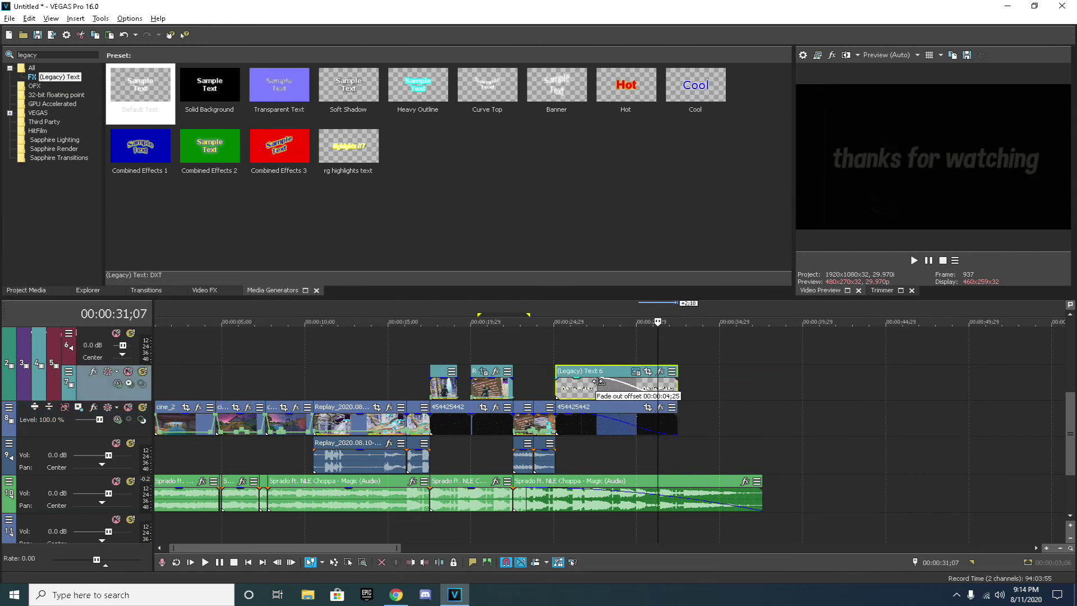
click(576, 332)
key(space)
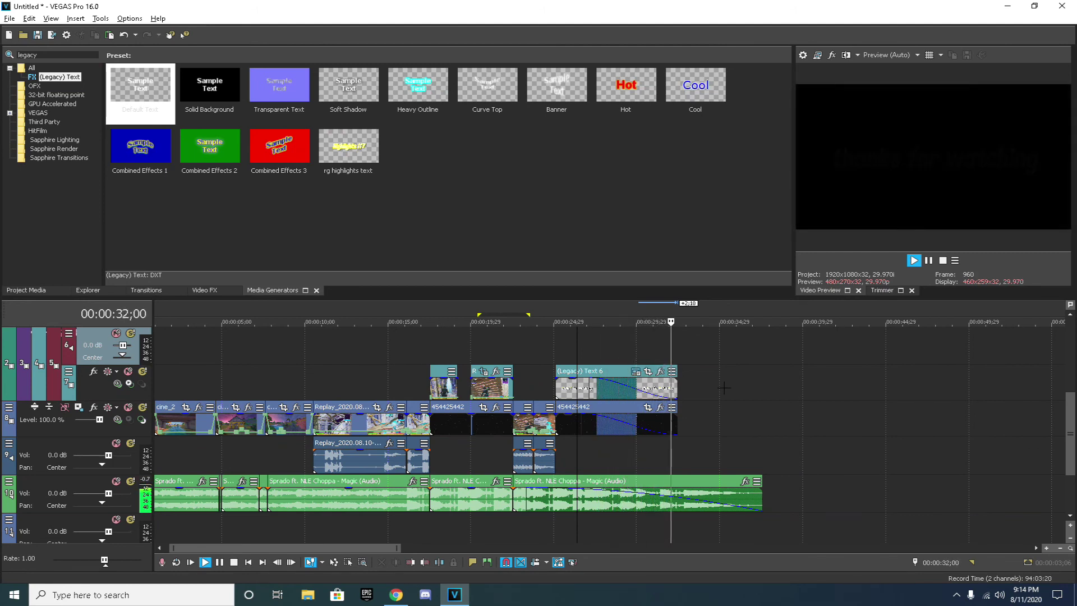
key(space)
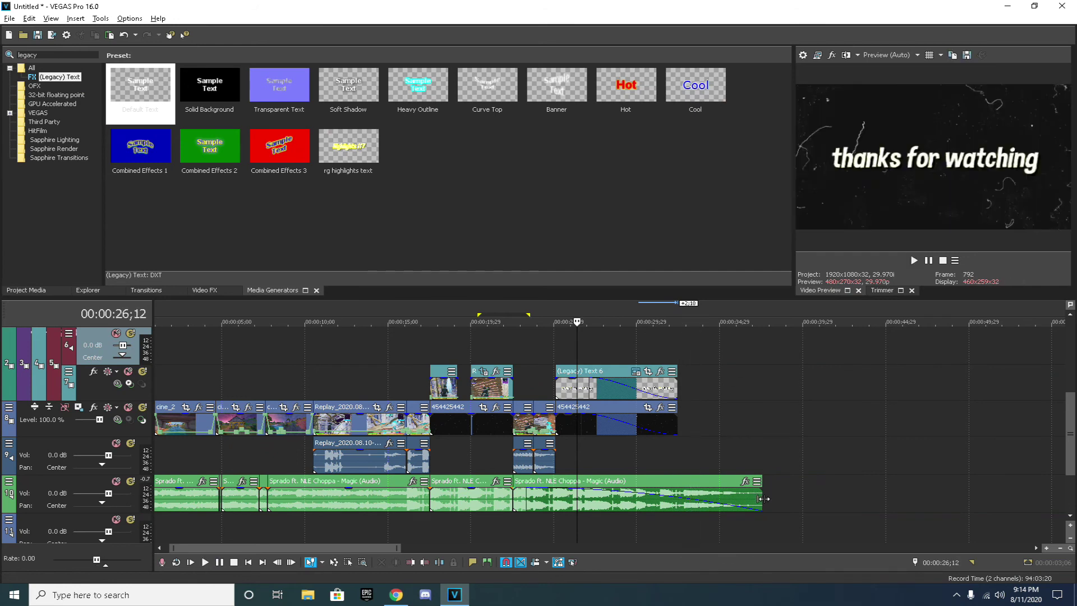
Trim the end of the last music segment to match the end of the outro title and play it back
drag(762, 499, 677, 499)
key(space)
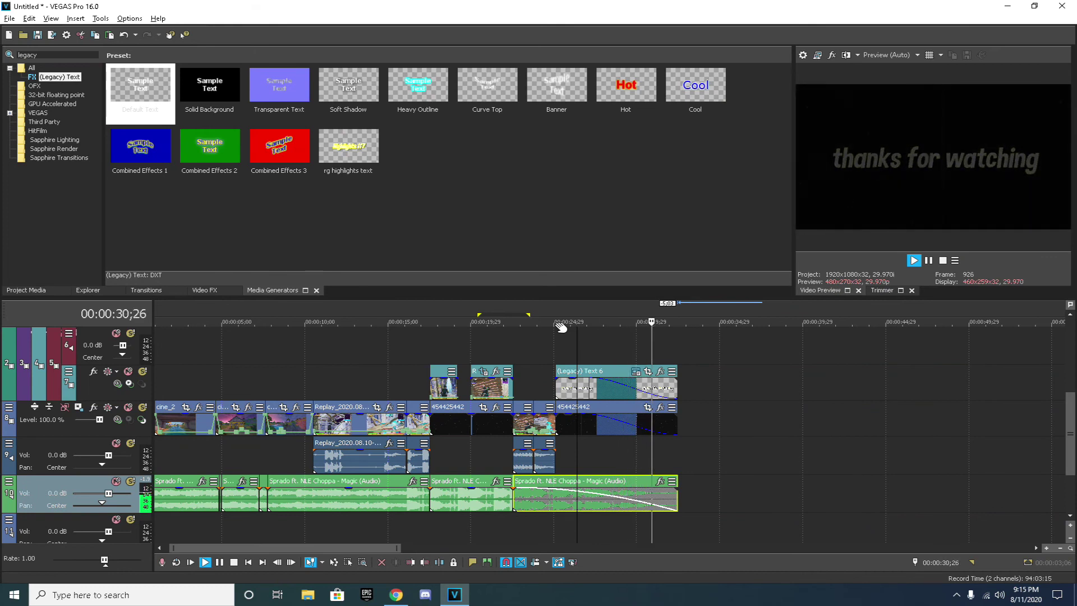
key(space)
scroll(347, 437, down, 3)
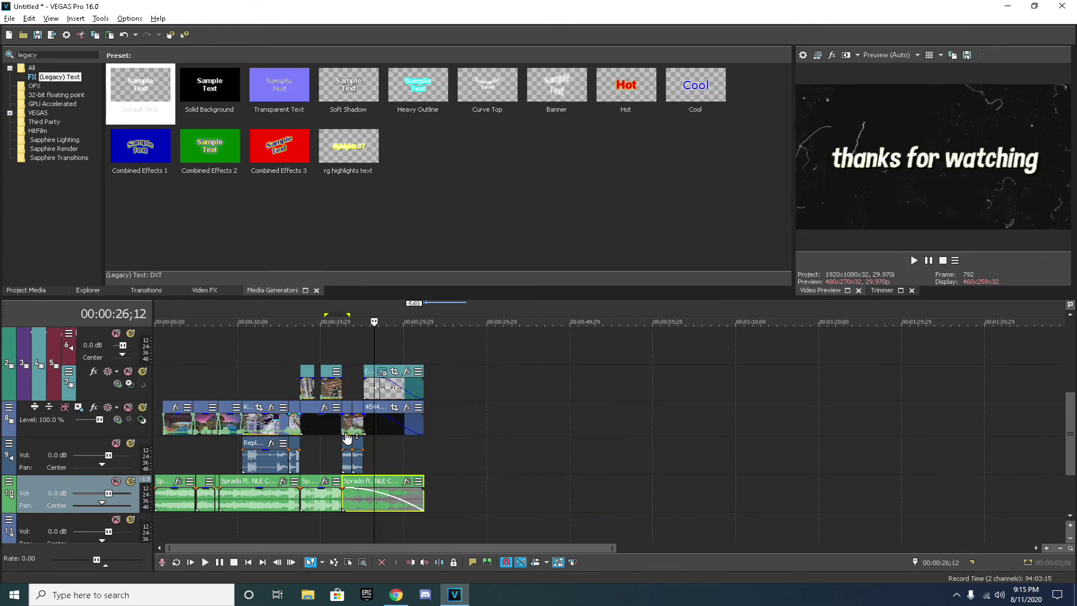
scroll(342, 390, up, 2)
scroll(476, 407, up, 2)
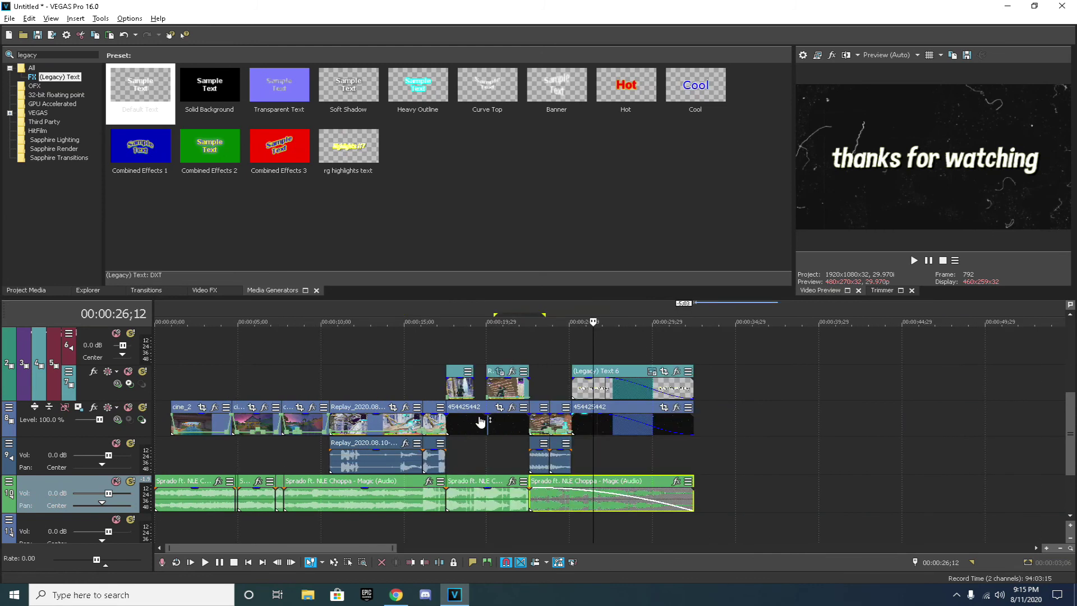
scroll(397, 480, down, 2)
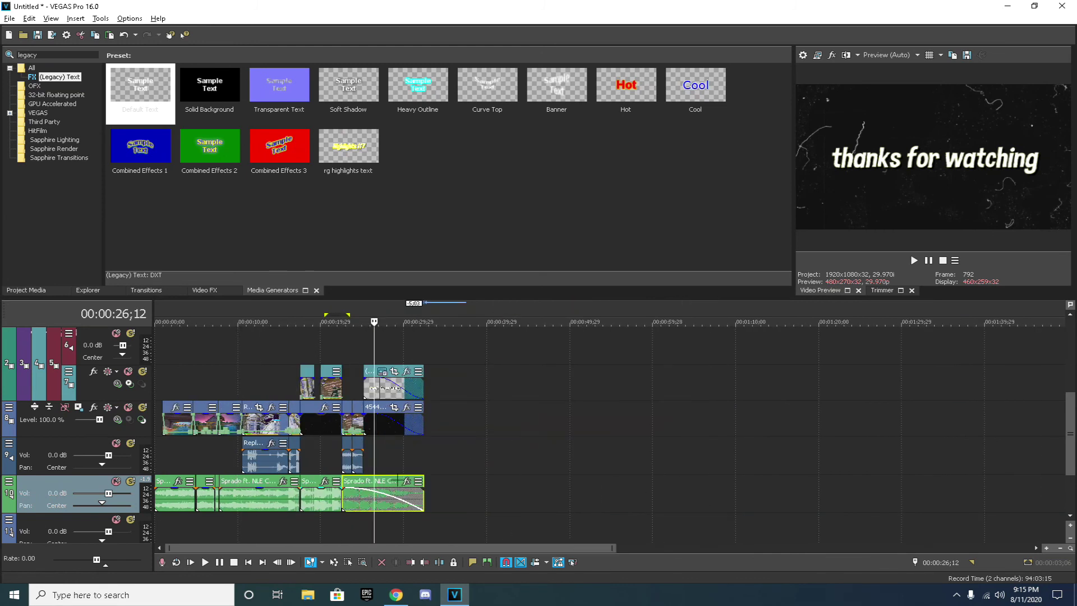
scroll(399, 483, up, 1)
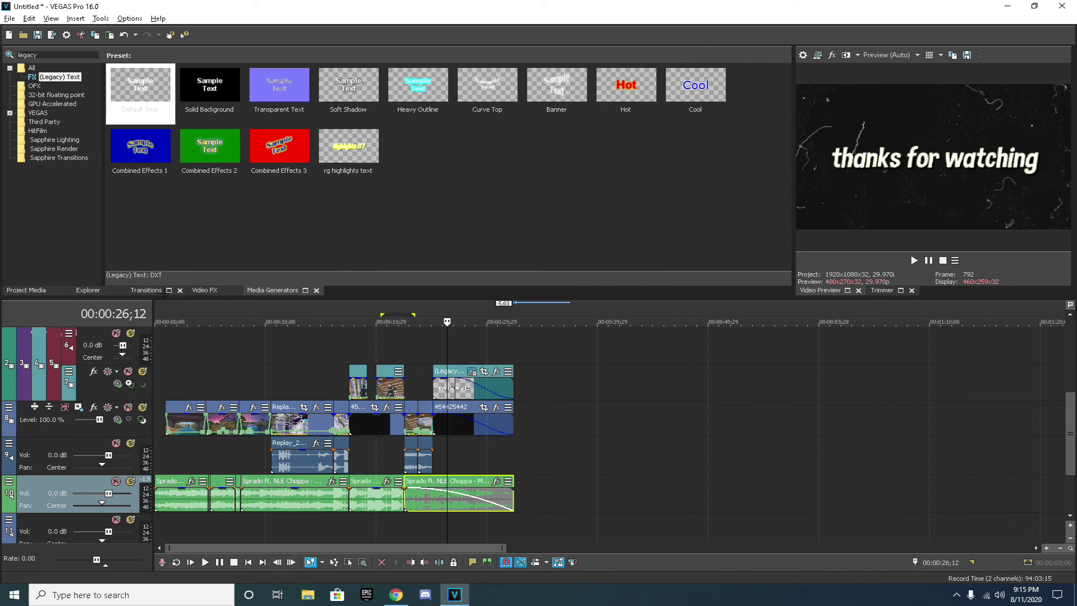
Search the video effects for RSMB and display its presets
click(201, 290)
click(52, 55)
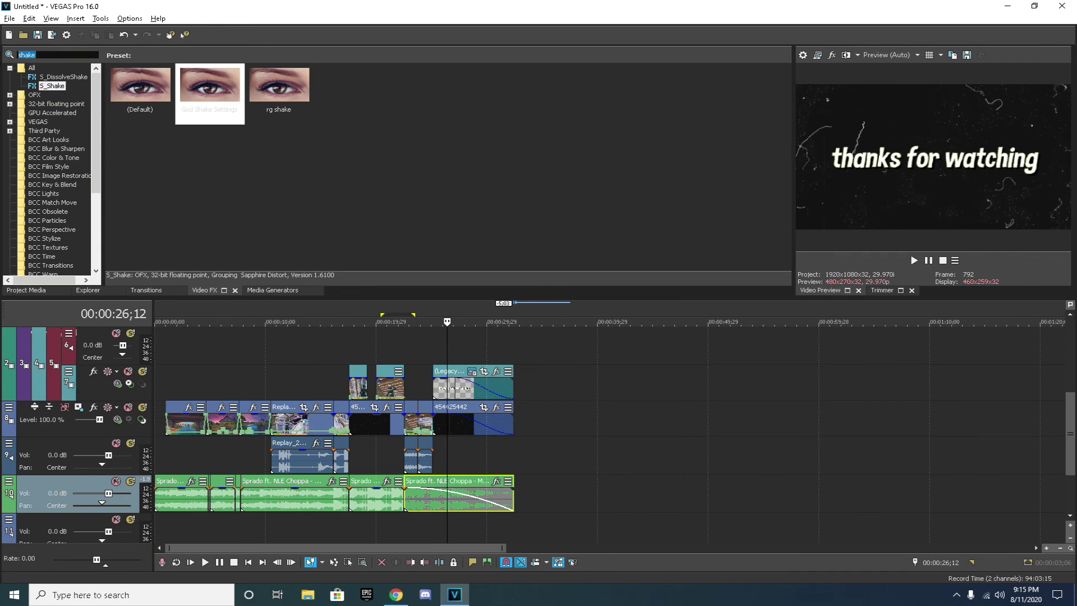
text(RSMB)
click(41, 77)
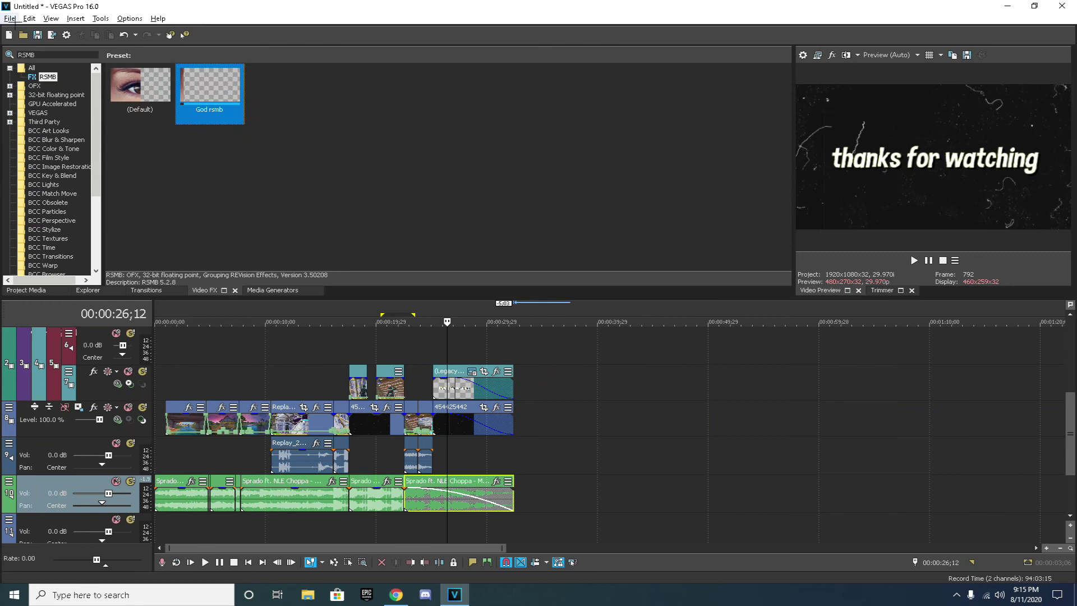
Save the project to the Desktop as Magic, using the VEGAS Pro Project File type
click(10, 18)
click(41, 76)
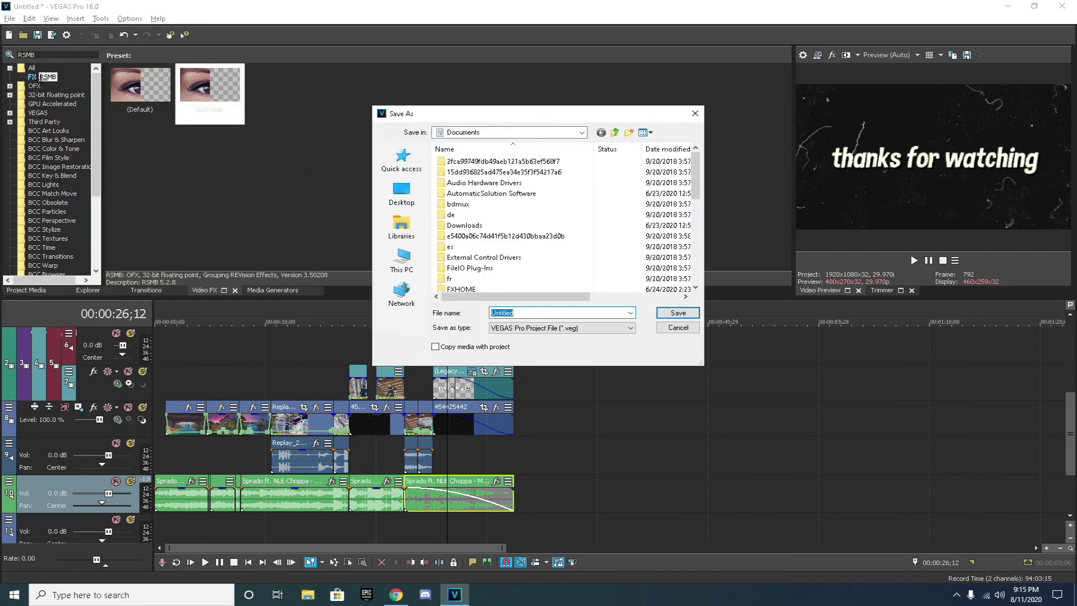
click(422, 195)
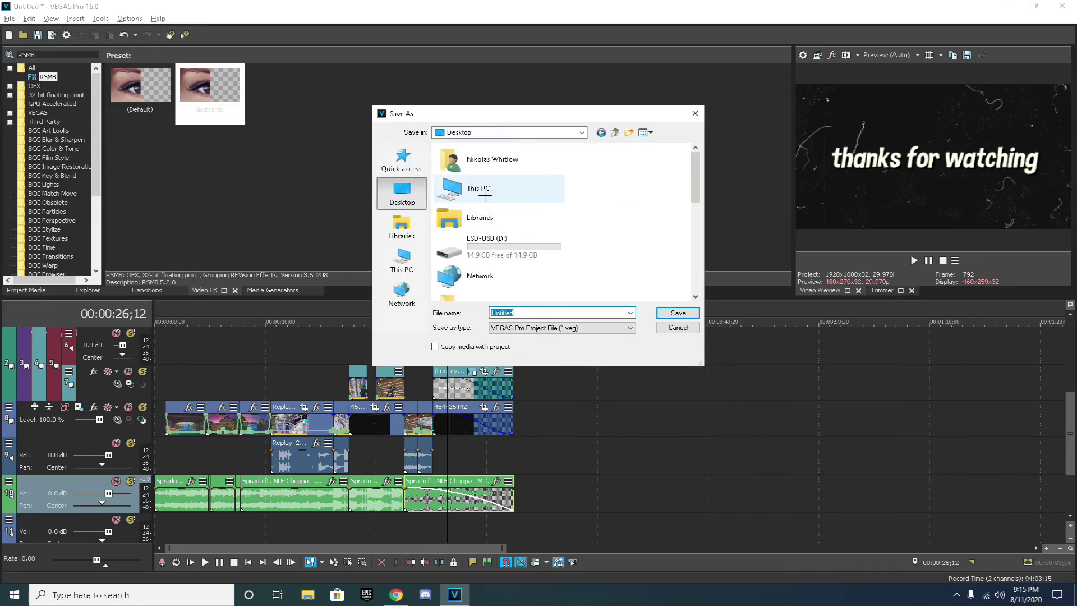
click(403, 159)
double_click(482, 178)
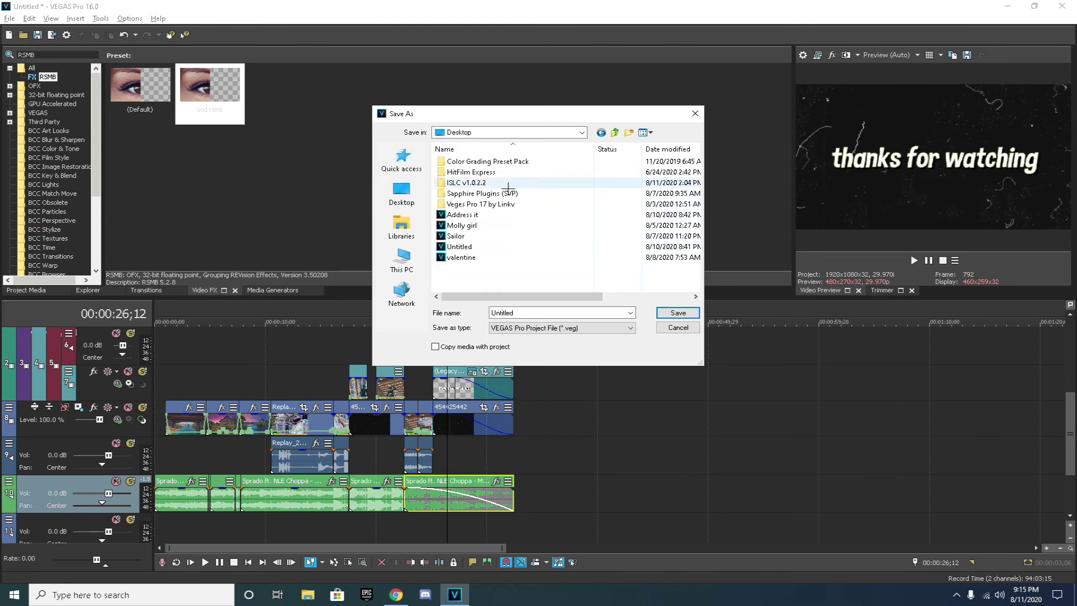
double_click(499, 308)
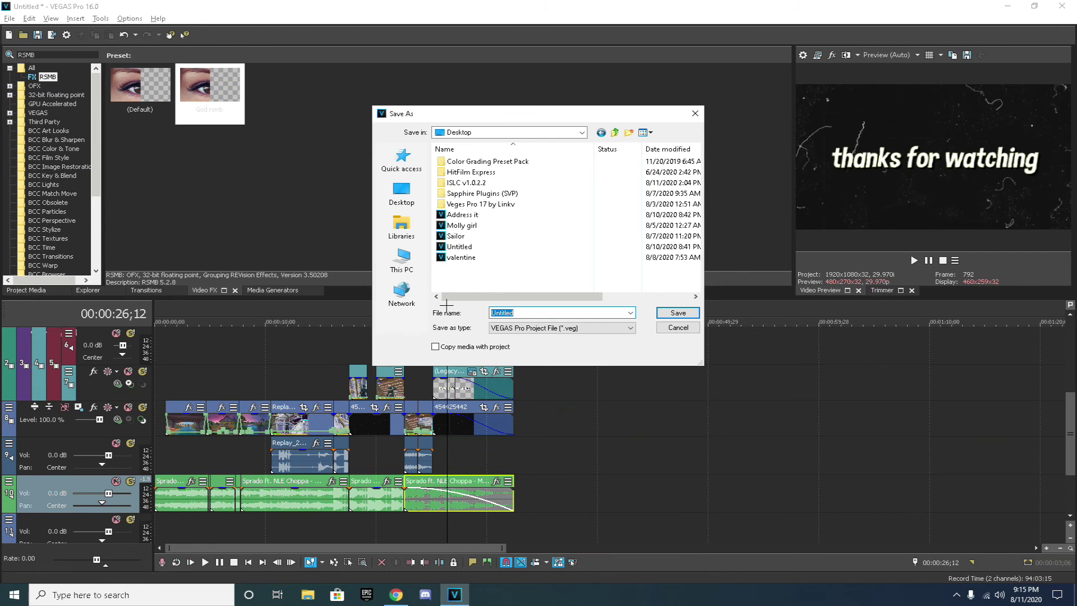
text(Spr)
text(Magic)
click(677, 312)
Apply the RSMB preset God rsmb to the adjacent Replay gameplay clips between about 10 and 17 seconds on the timeline
click(476, 347)
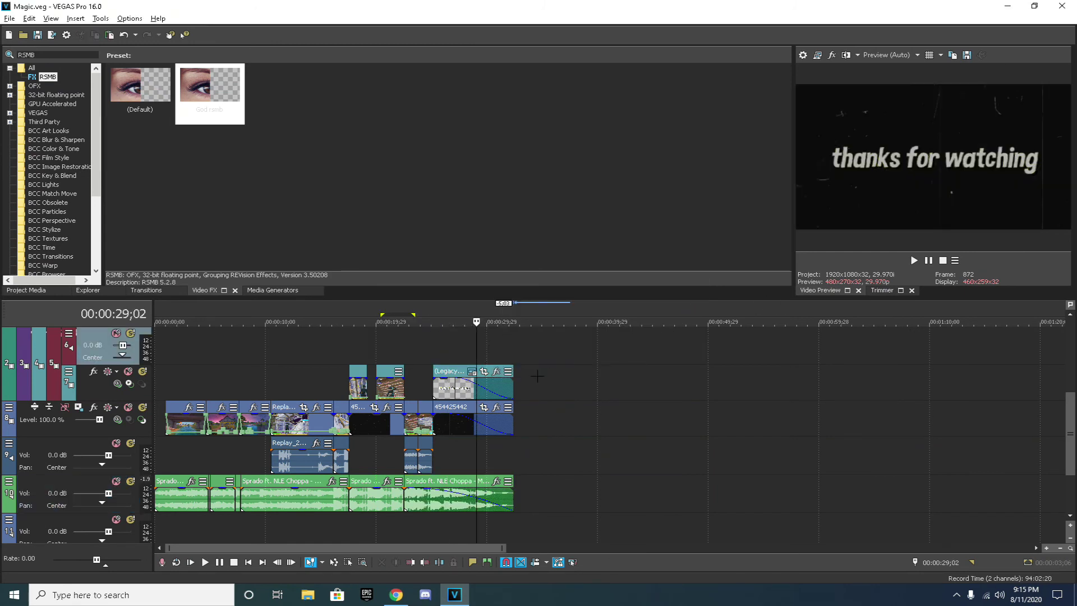
drag(217, 124, 311, 359)
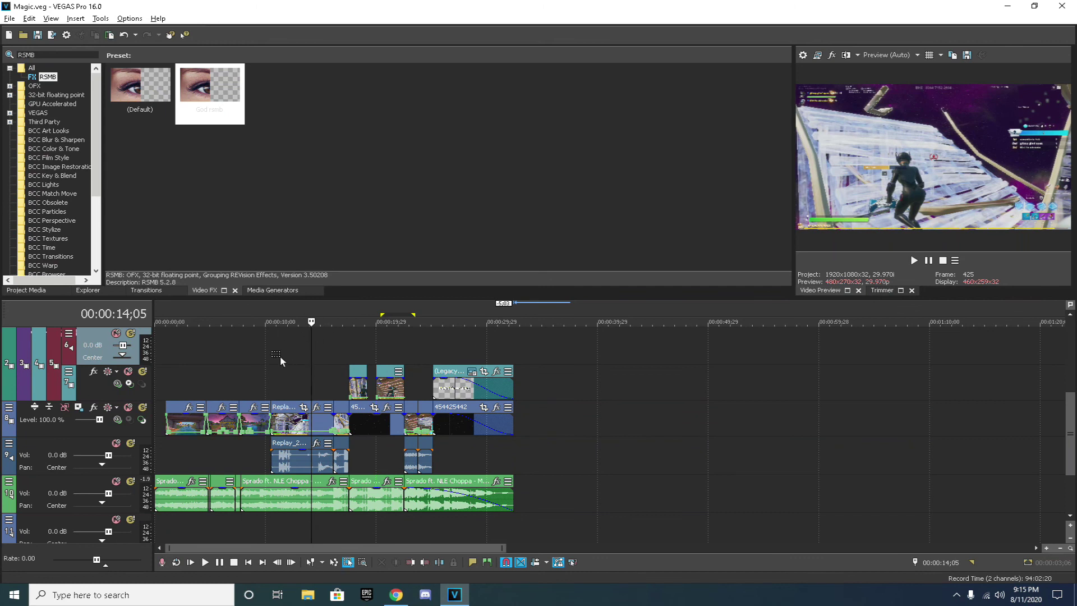
drag(239, 392, 244, 415)
drag(289, 348, 347, 472)
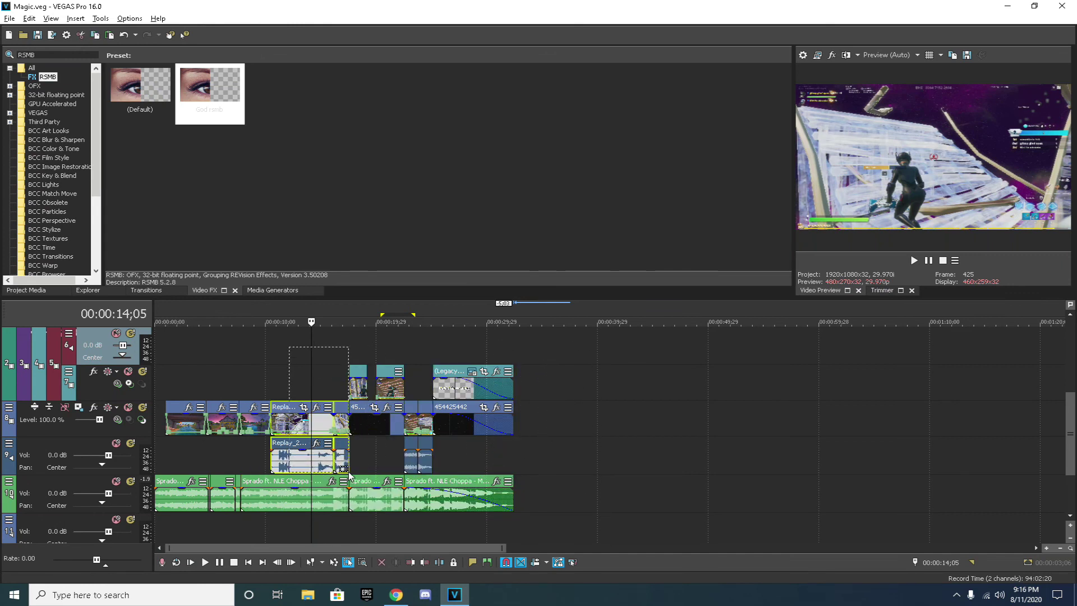
drag(219, 115, 300, 423)
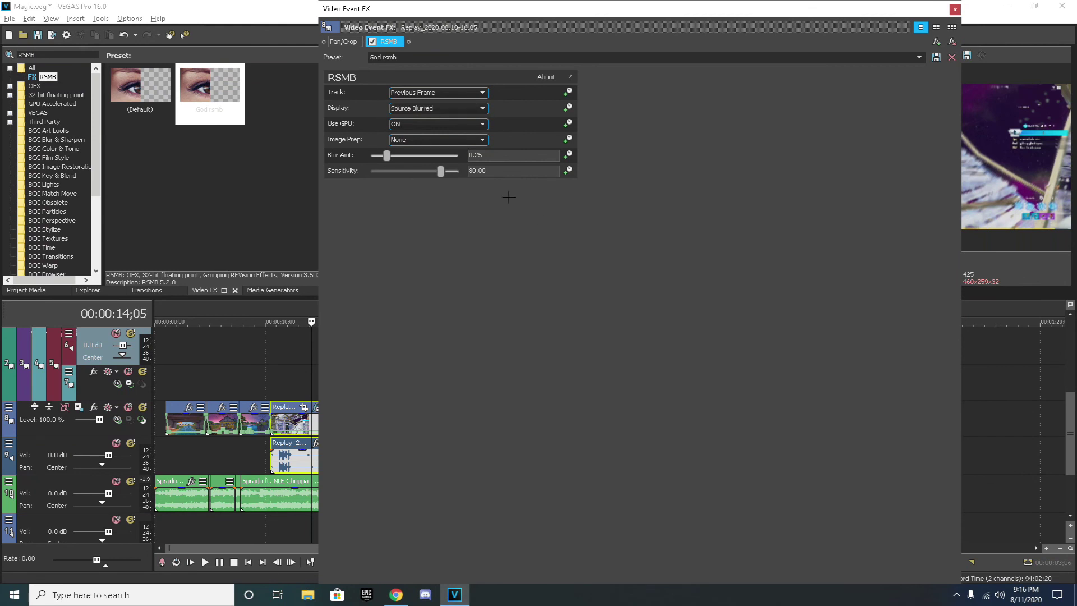
click(954, 9)
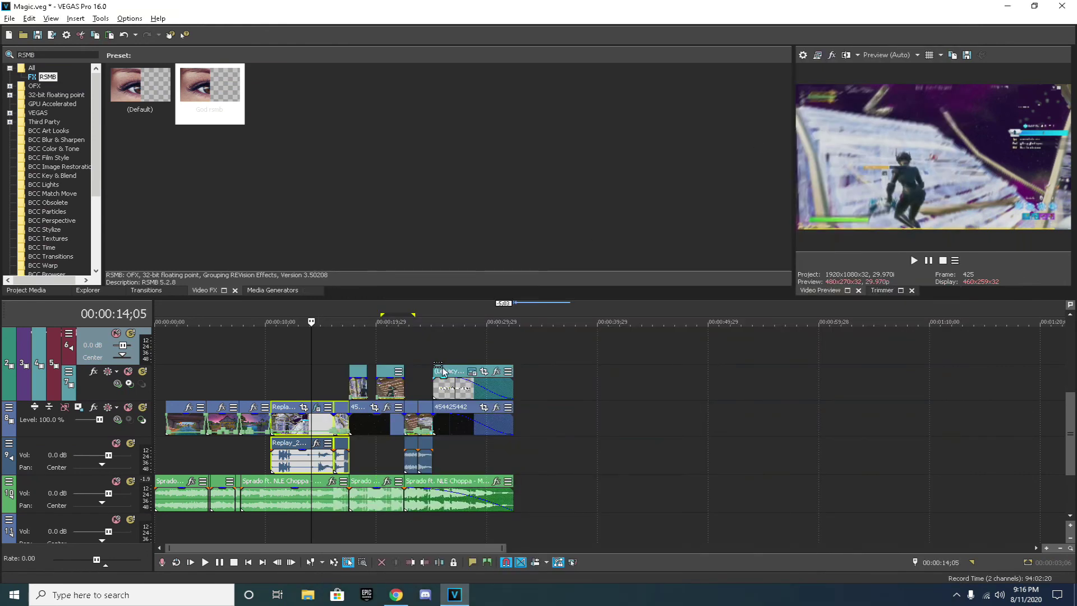
Apply the God rsmb preset to the two short gameplay clips just before the outro, and play back the montage from 14;05
drag(409, 350, 430, 464)
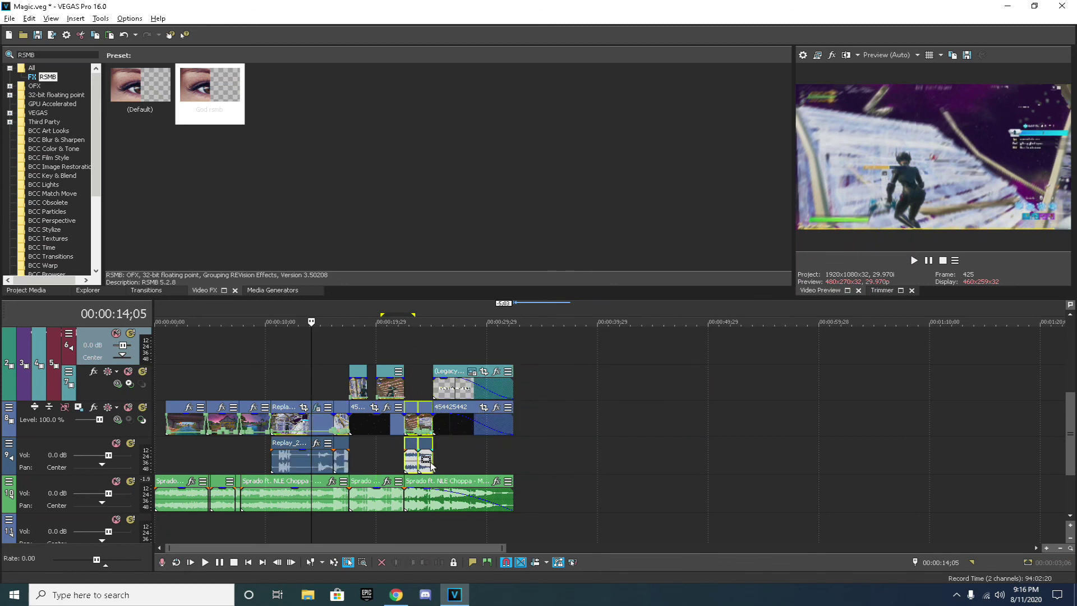
drag(241, 123, 417, 424)
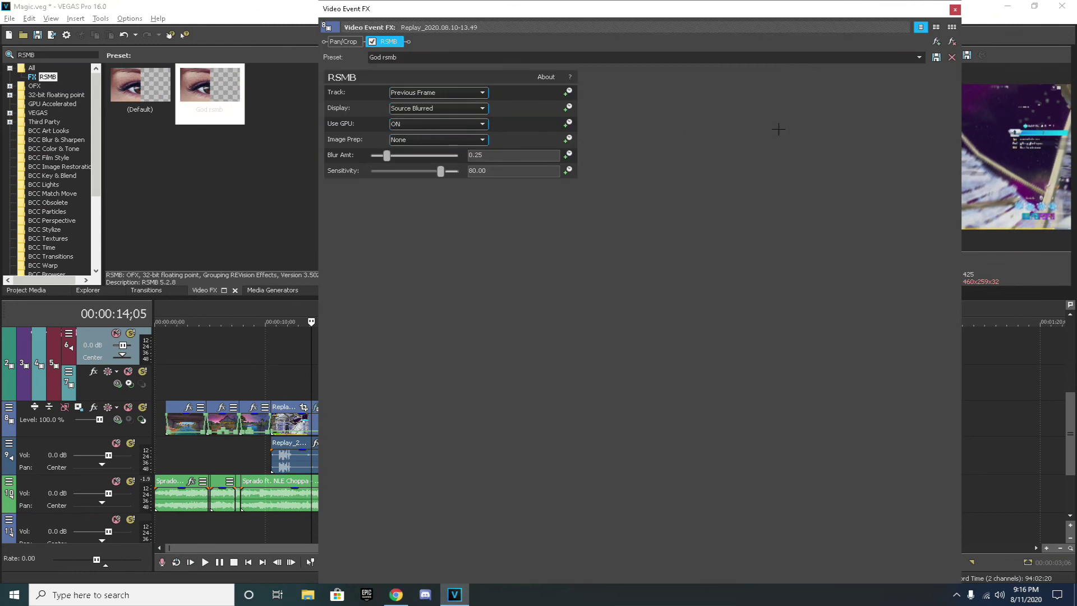
click(954, 10)
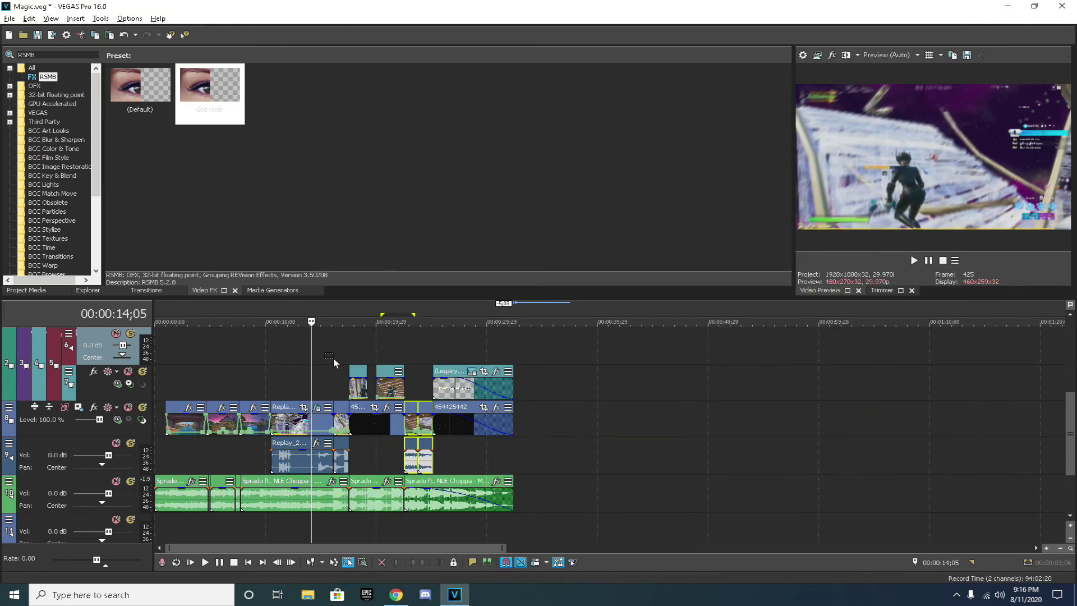
key(space)
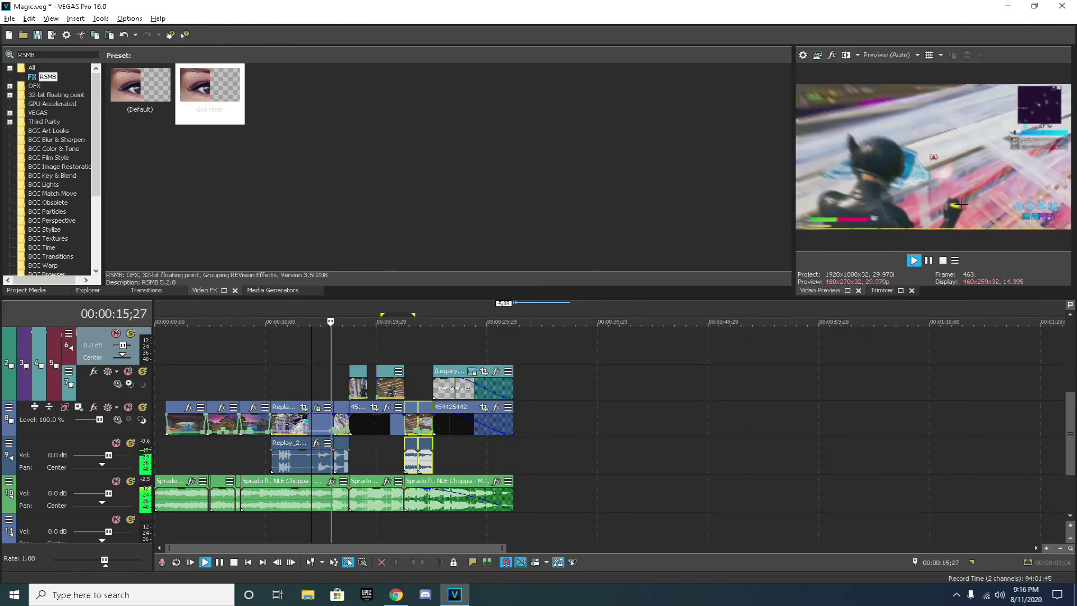
key(space)
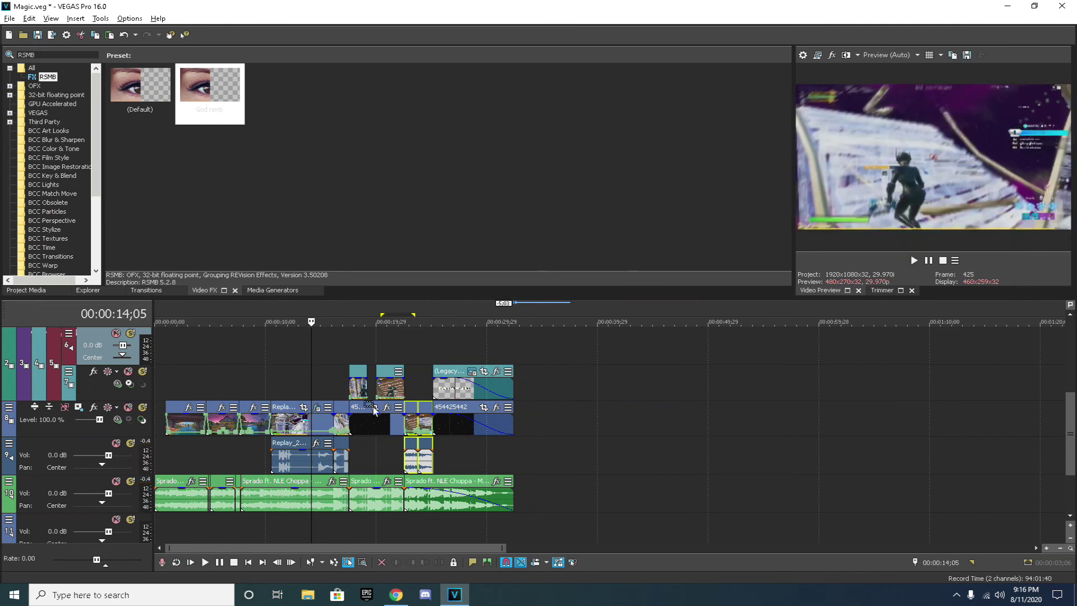
Find the HSL Adjust effect and apply its CC Saturation preset to all video and title clips on the timeline
click(48, 55)
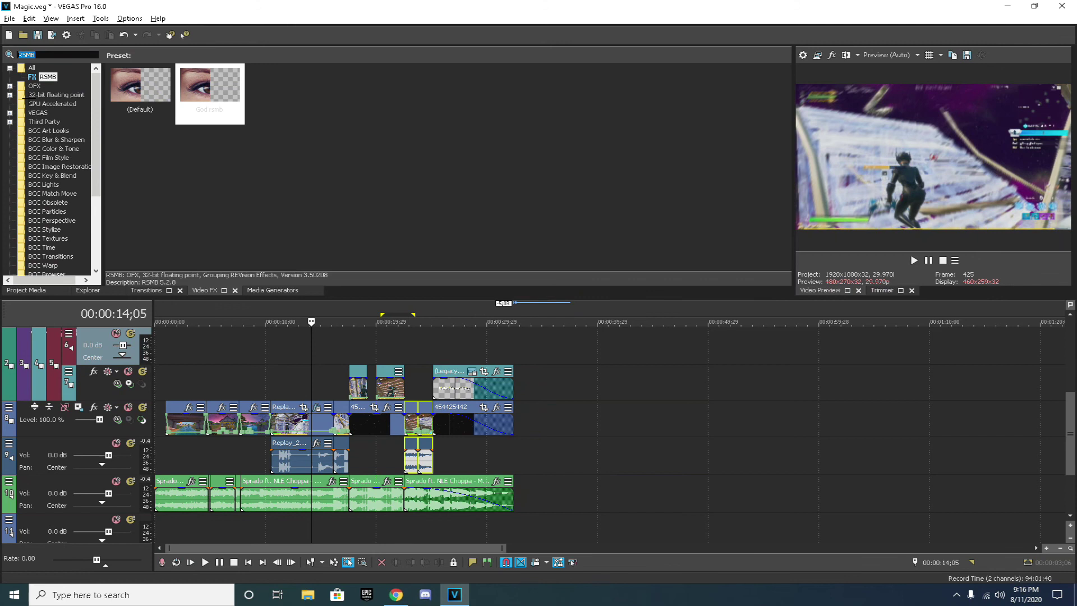
text(hsl)
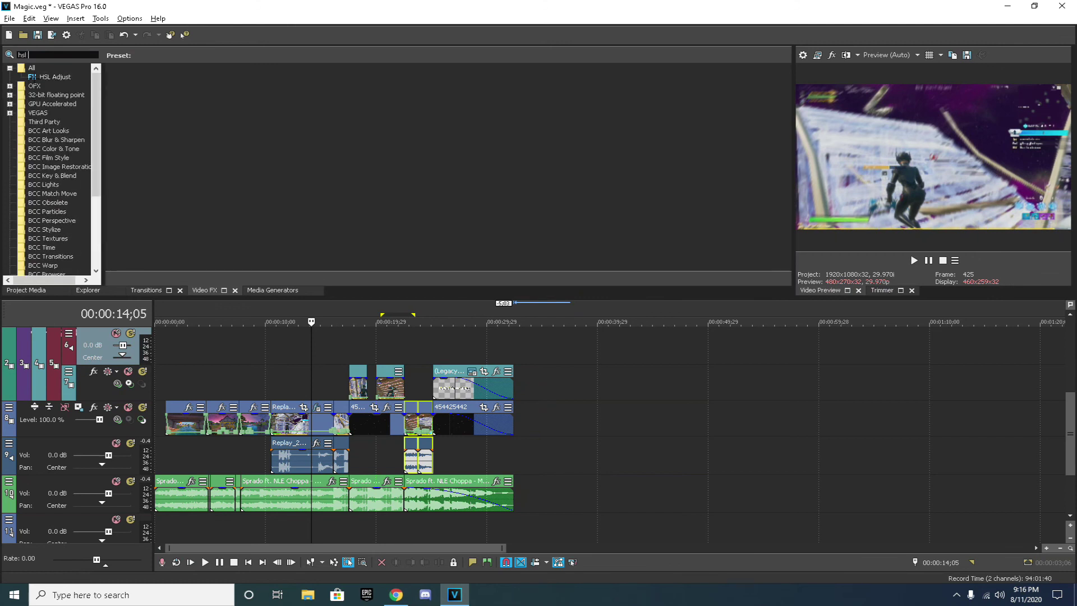
click(32, 77)
click(569, 114)
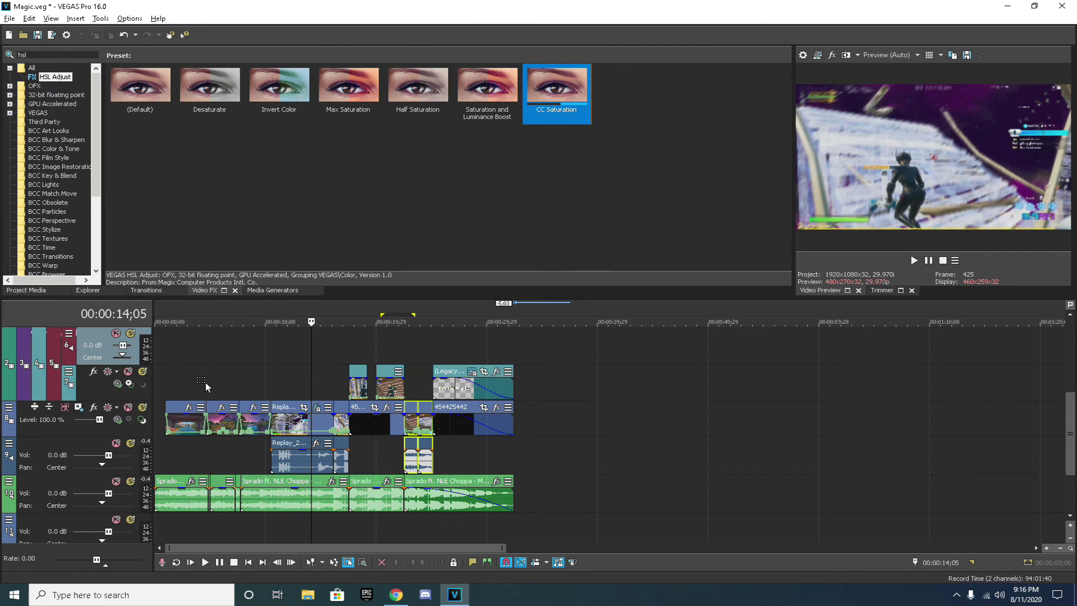
drag(152, 339, 637, 460)
drag(557, 98, 560, 131)
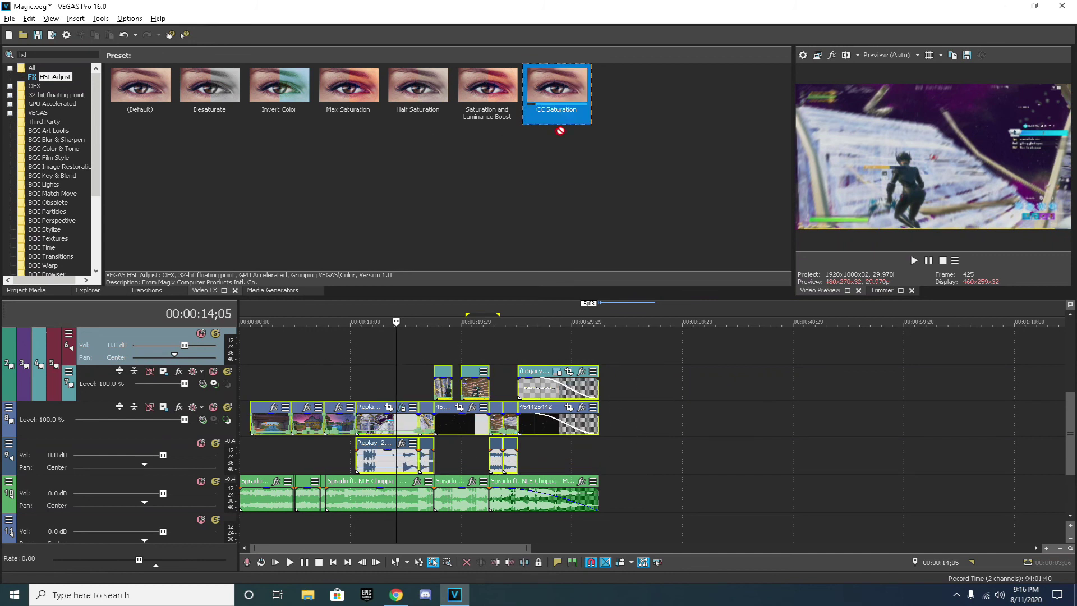
drag(313, 424, 310, 419)
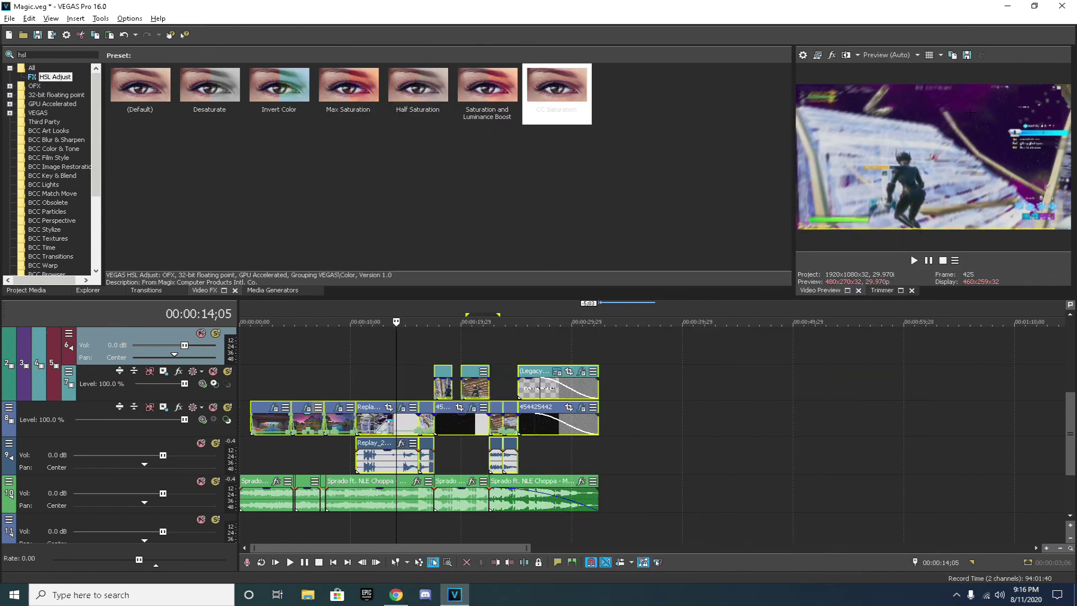
click(954, 9)
Deselect the clips, place the playhead at 9;22, and return to the normal edit tool
click(352, 349)
key(d)
key(d)
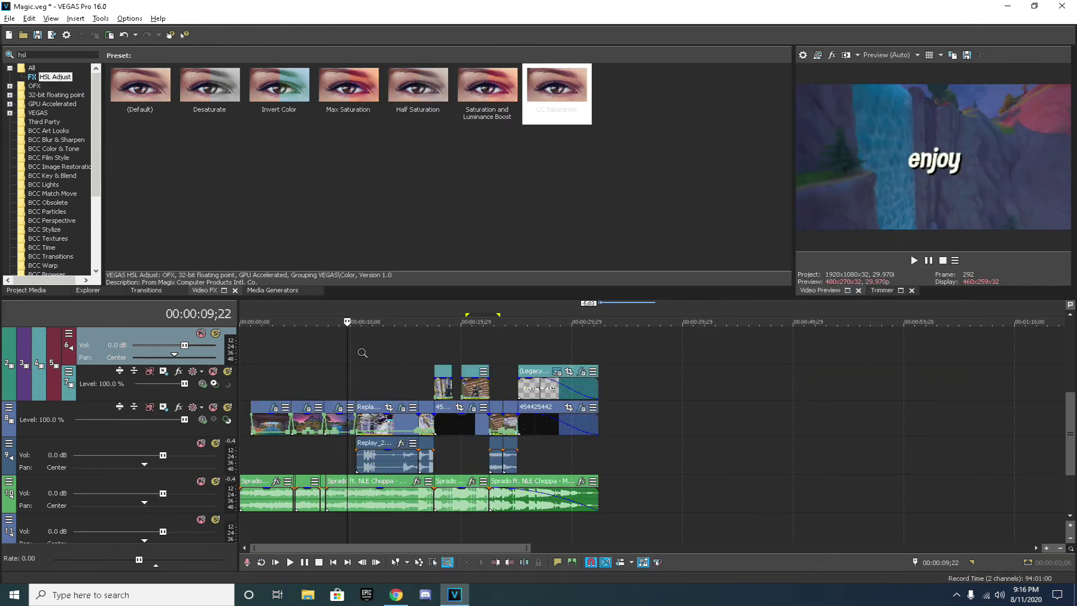
scroll(364, 352, down, 4)
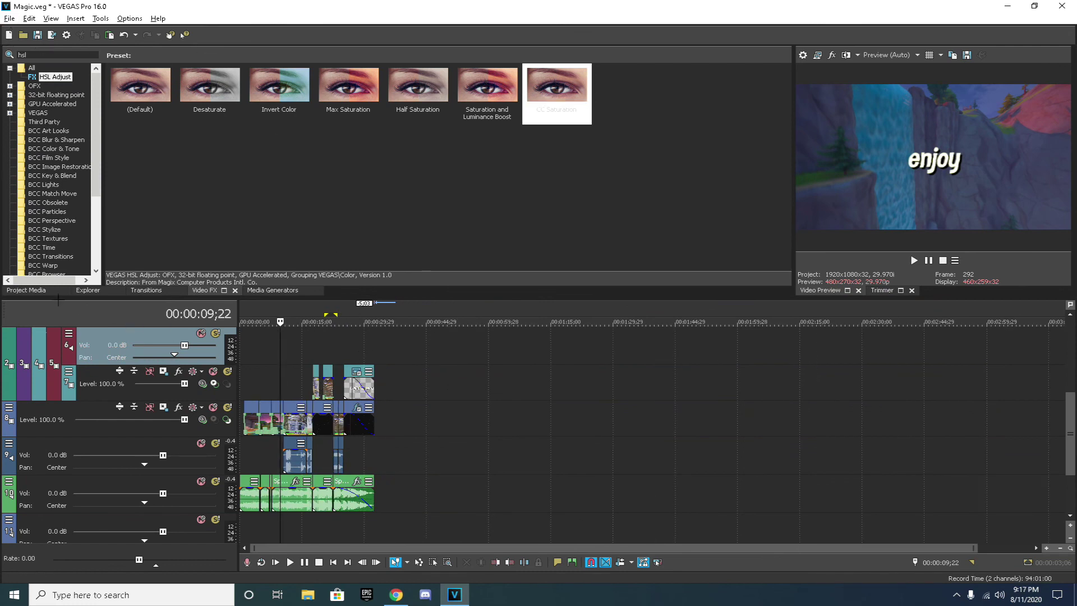
Set up a MAGIX HEVC/AAC MP4 render with the custom clean render template and customize its encoding preset to Best quality
click(9, 18)
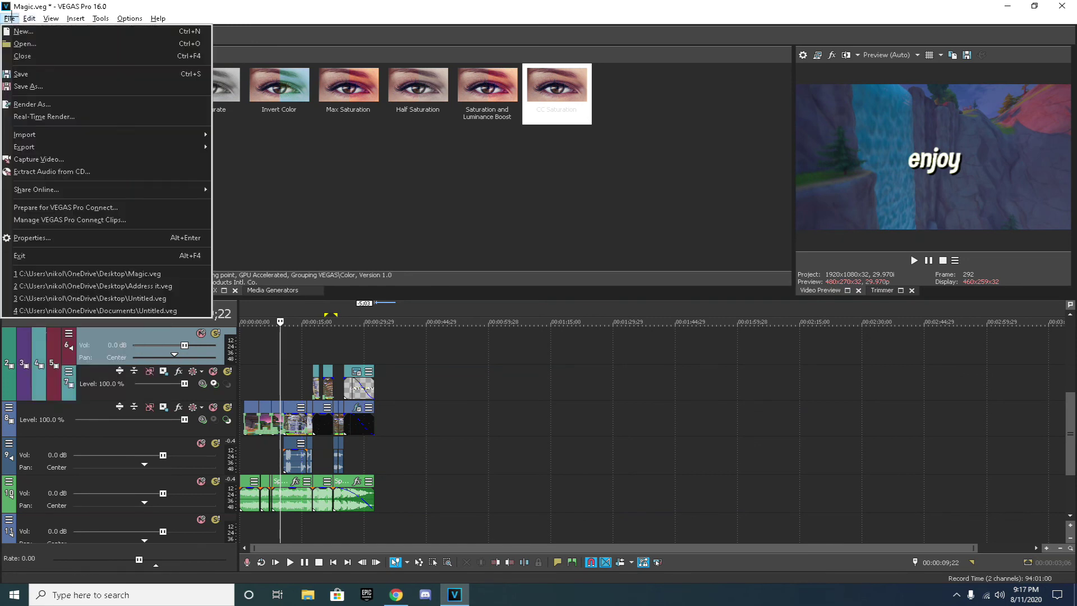
click(34, 103)
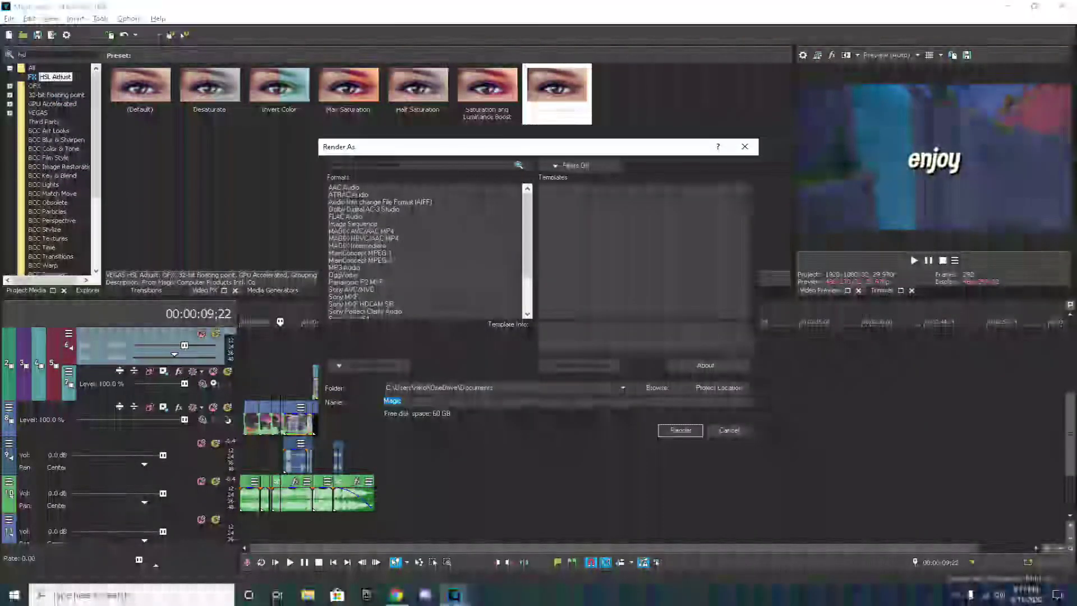
click(367, 239)
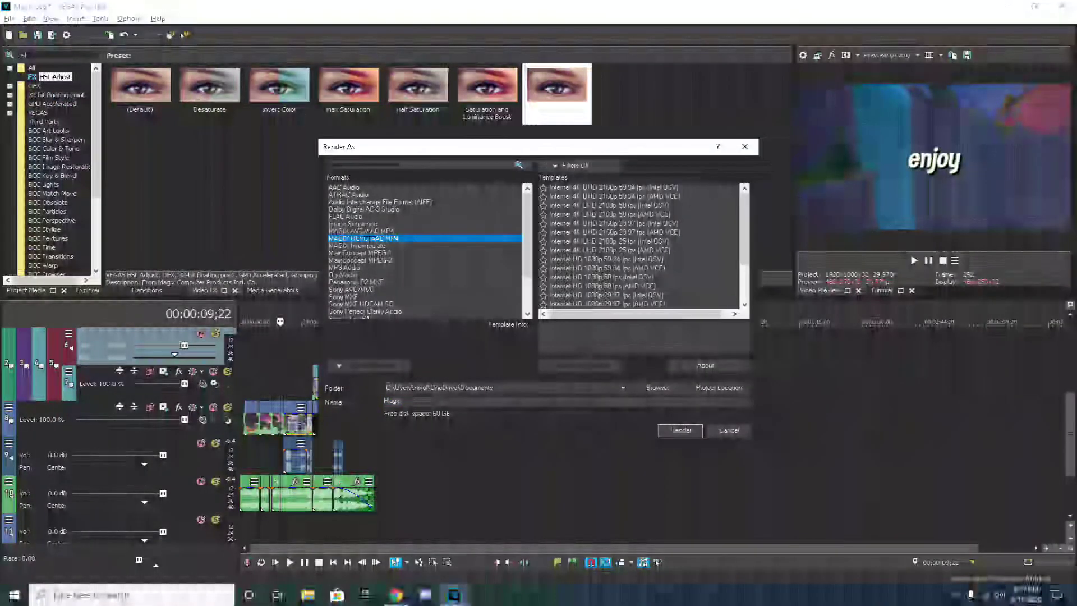
scroll(634, 247, down, 3)
click(577, 304)
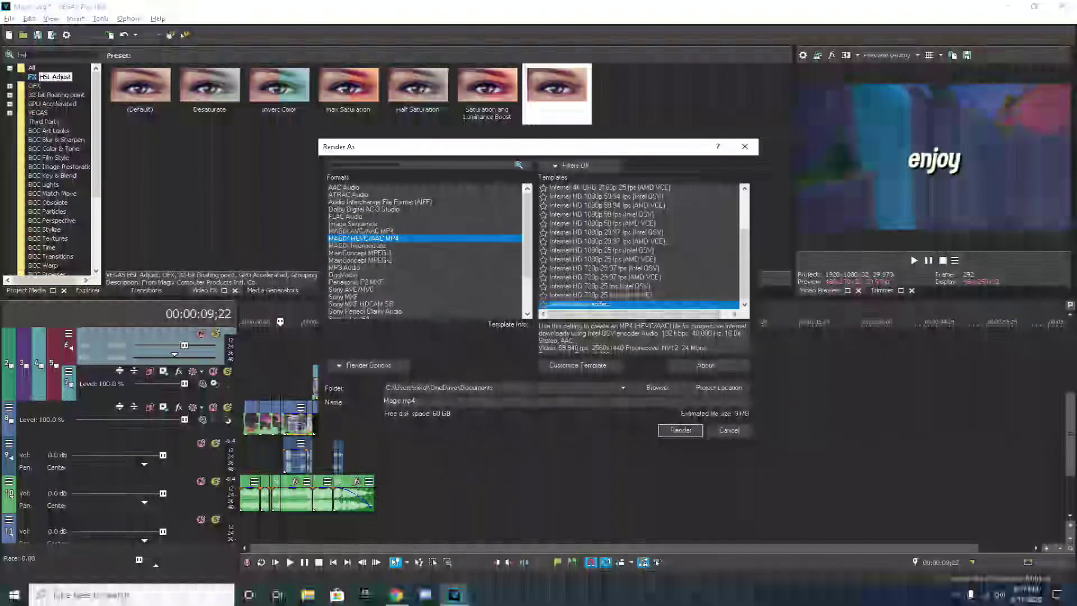
click(588, 366)
click(593, 363)
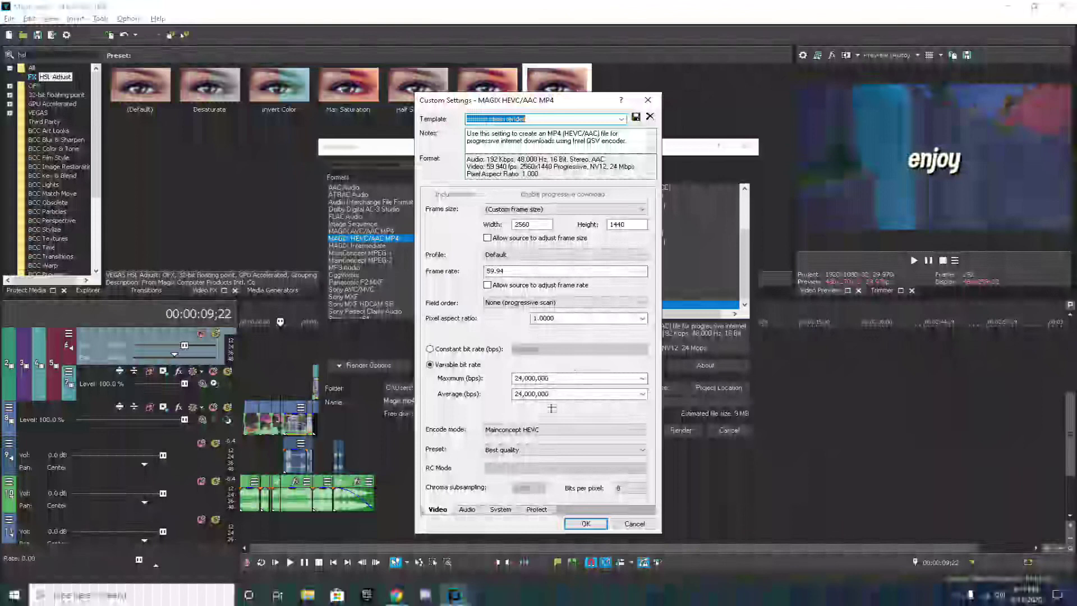
click(519, 450)
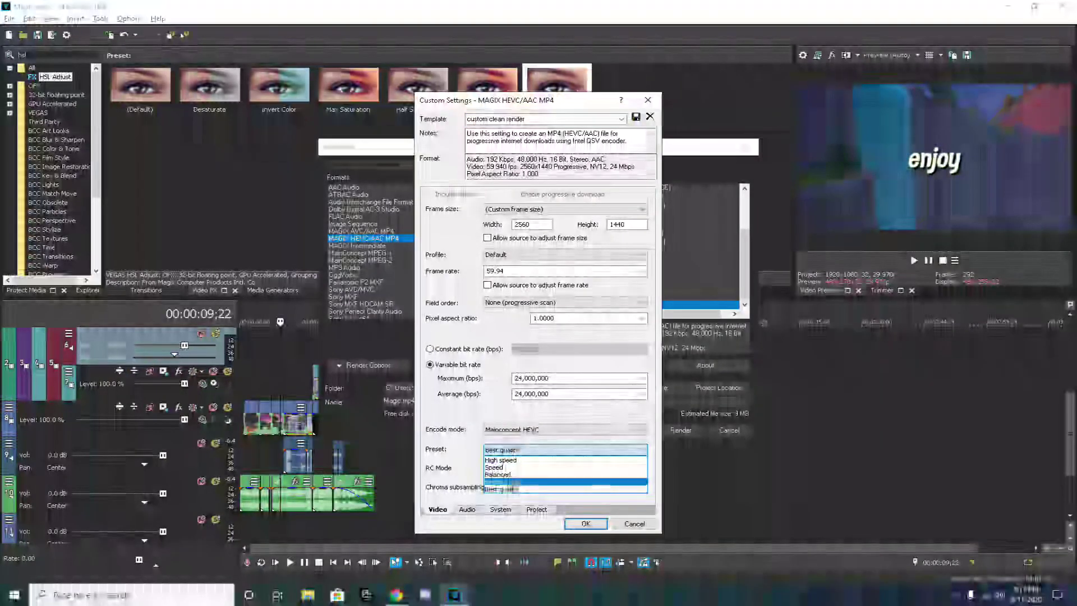
click(508, 482)
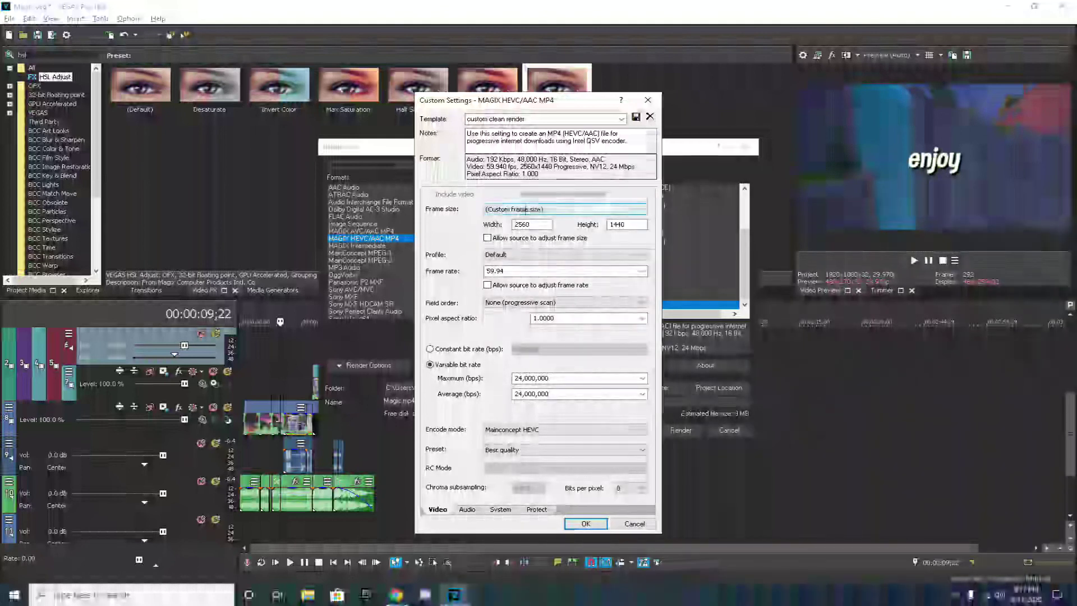
Go through the template's audio, system and project settings, return to the video settings, and accept the custom render settings
click(467, 510)
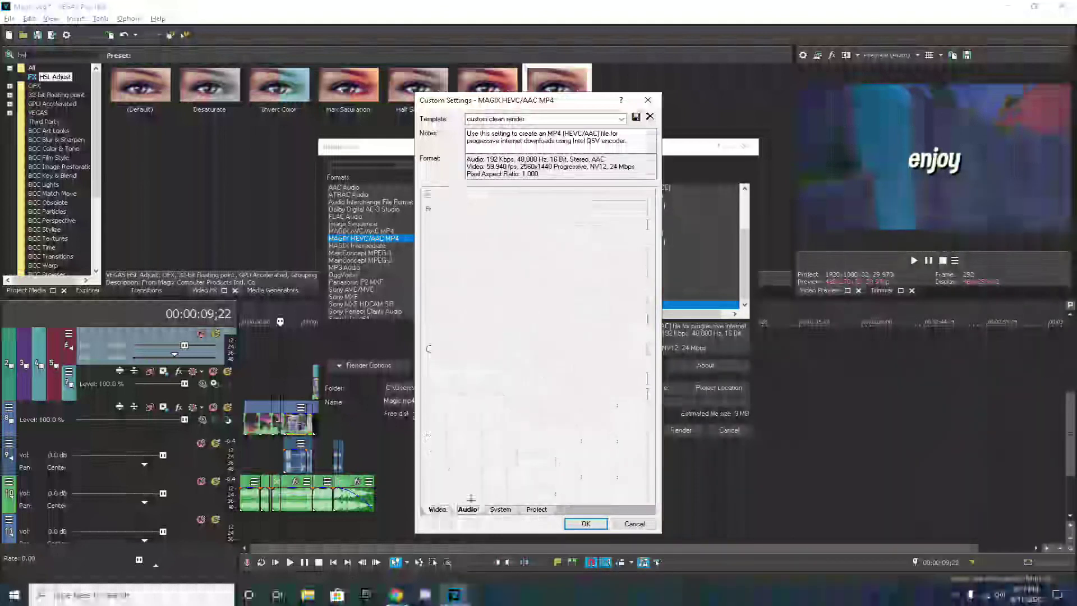
click(498, 509)
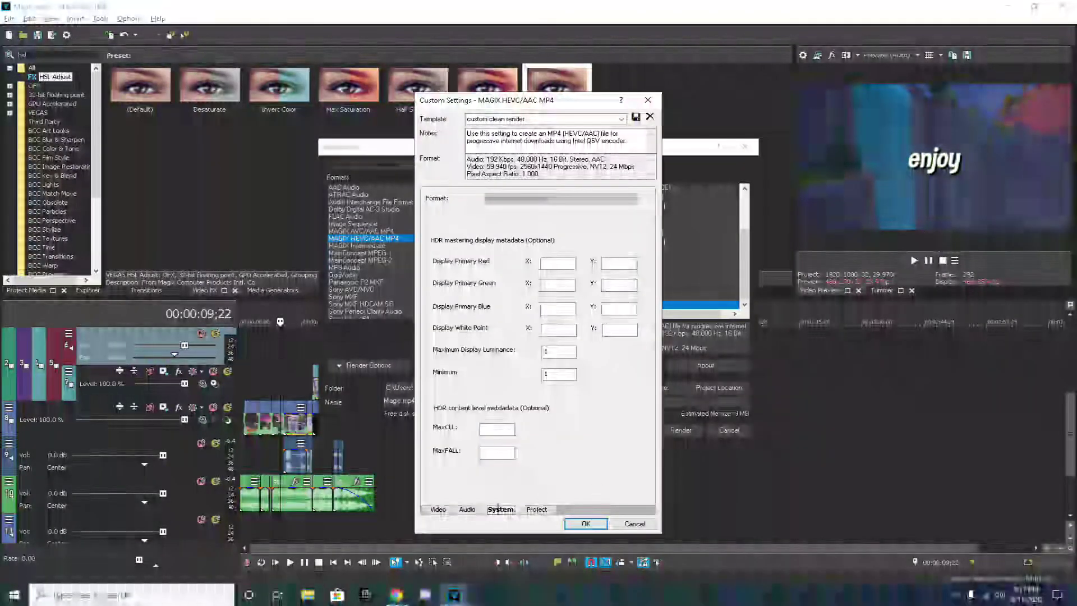
click(536, 509)
click(547, 199)
click(547, 199)
click(584, 214)
click(583, 214)
click(572, 258)
click(571, 256)
click(438, 509)
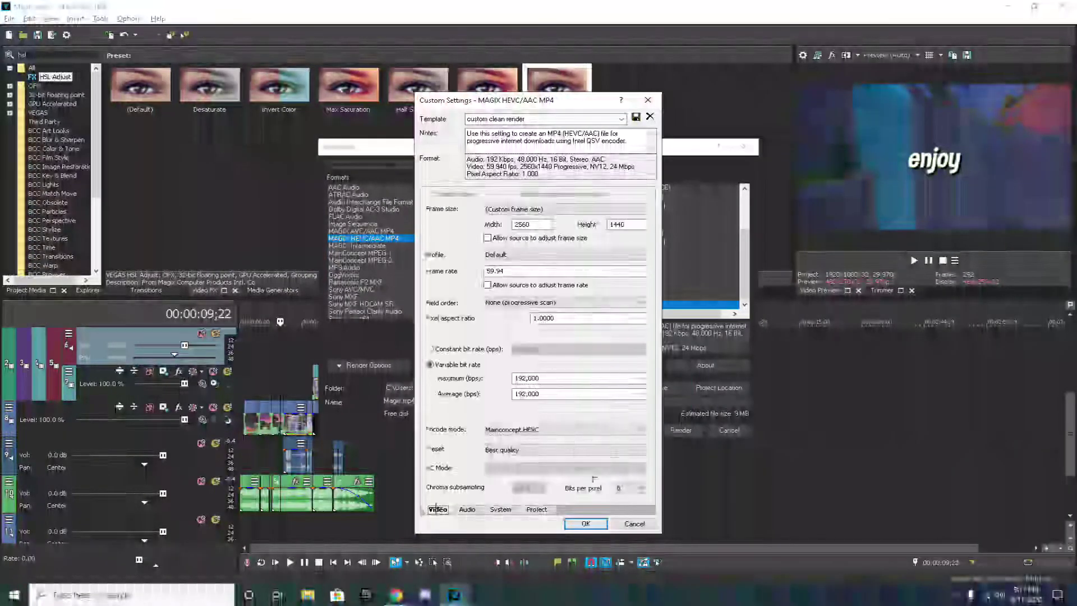
click(585, 523)
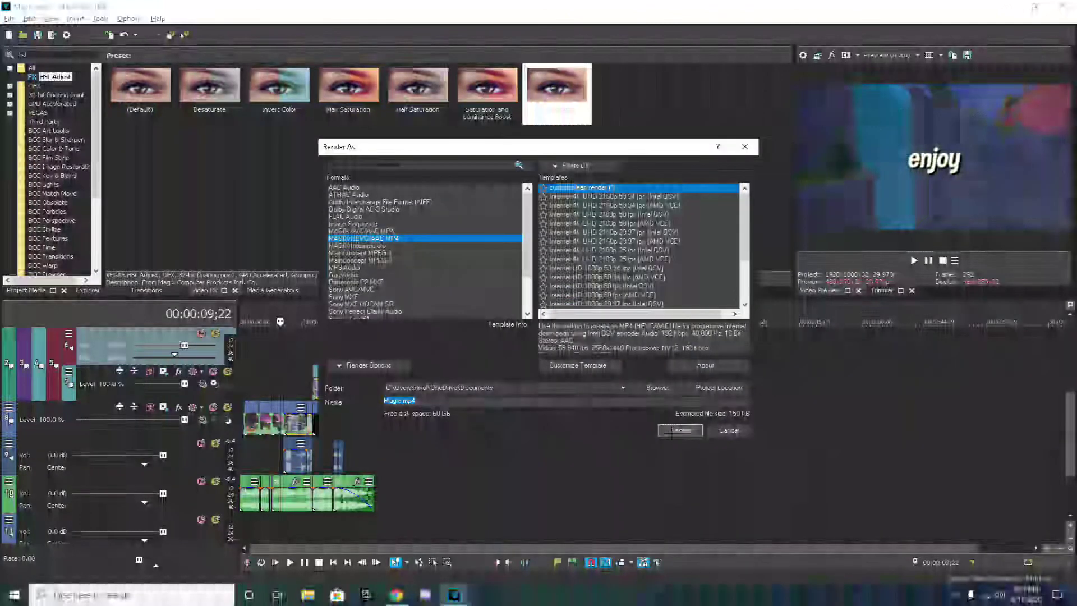